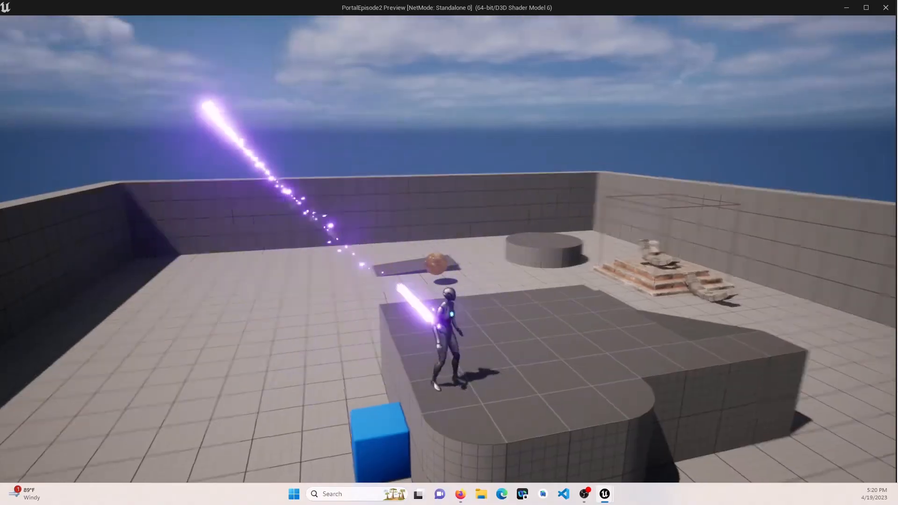
key(d)
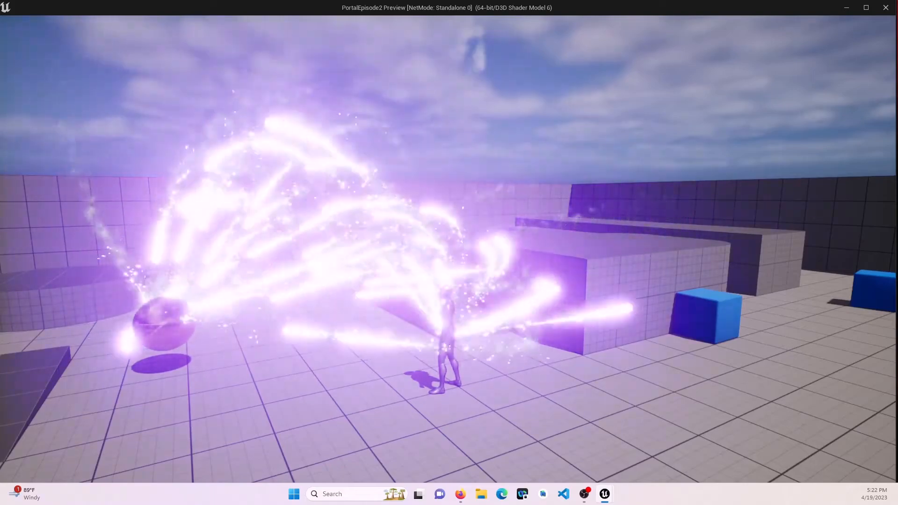
key(a)
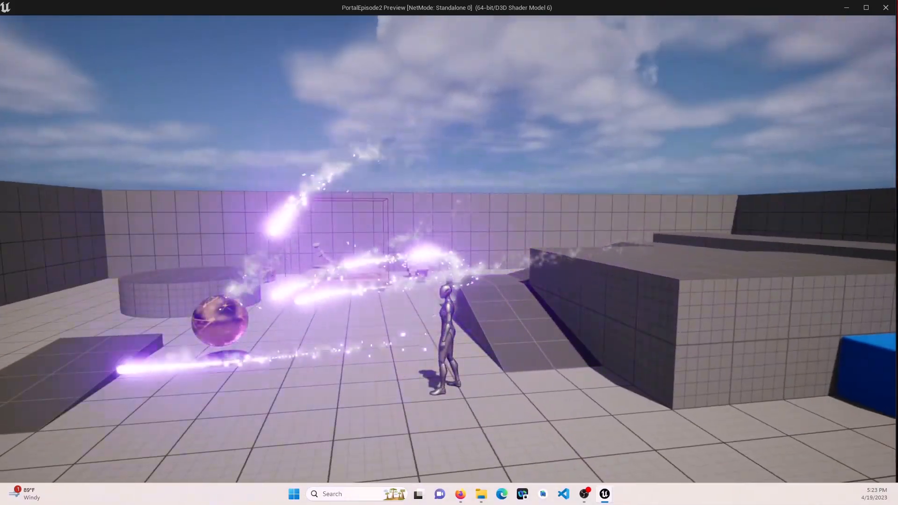
key(d)
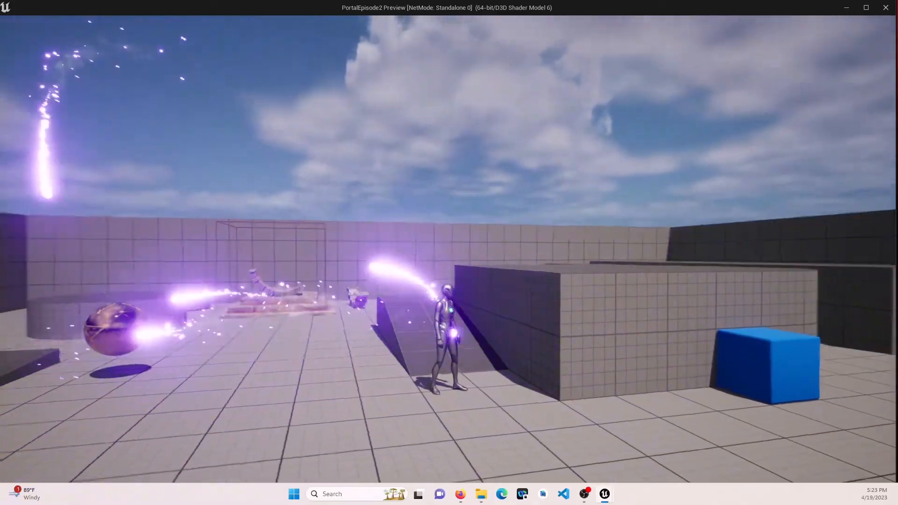
key(s)
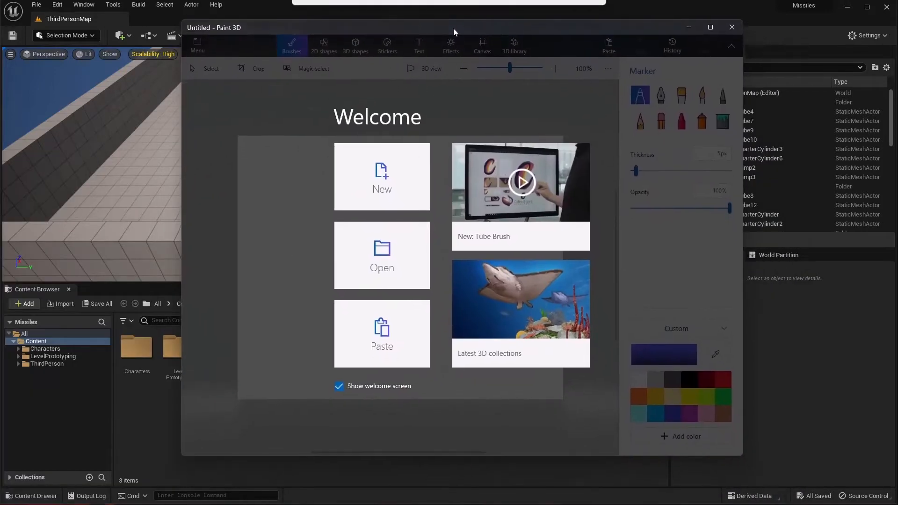
Create a new Paint 3D image and resize its canvas to 512 × 512 px with the aspect ratio unlocked.
click(388, 180)
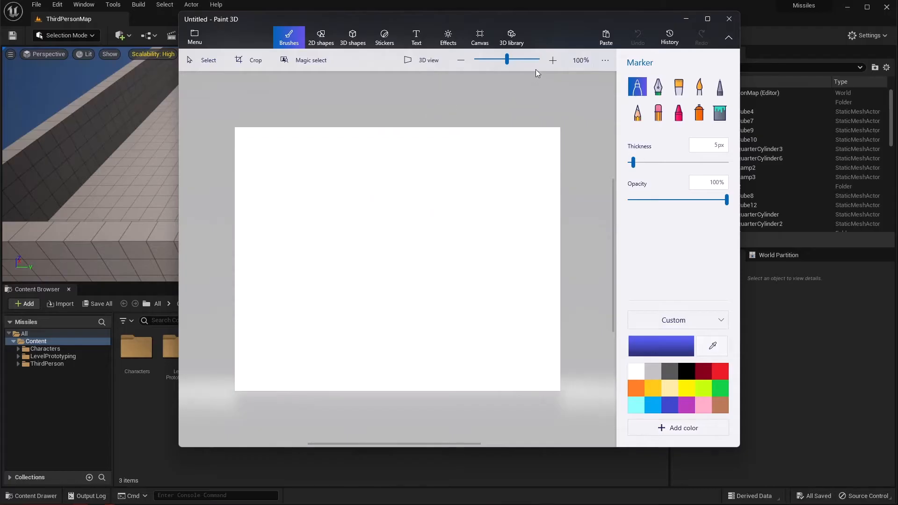
click(480, 38)
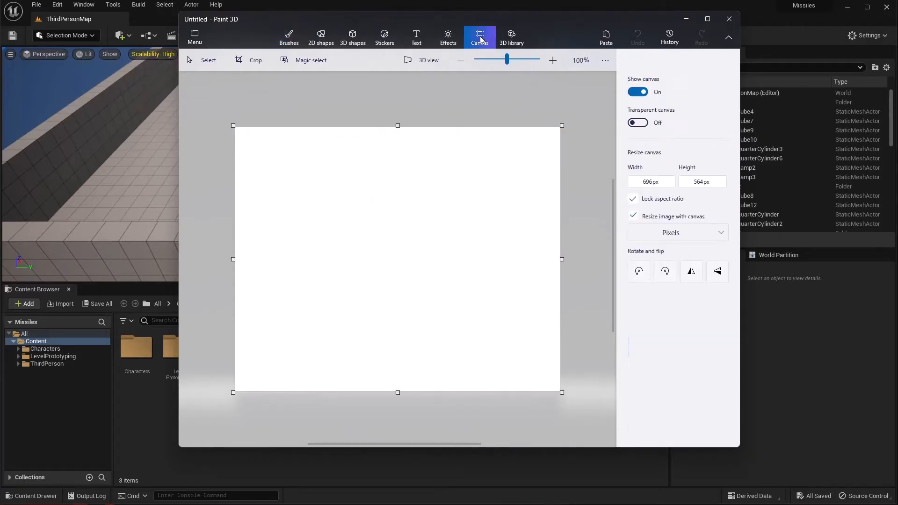
double_click(648, 181)
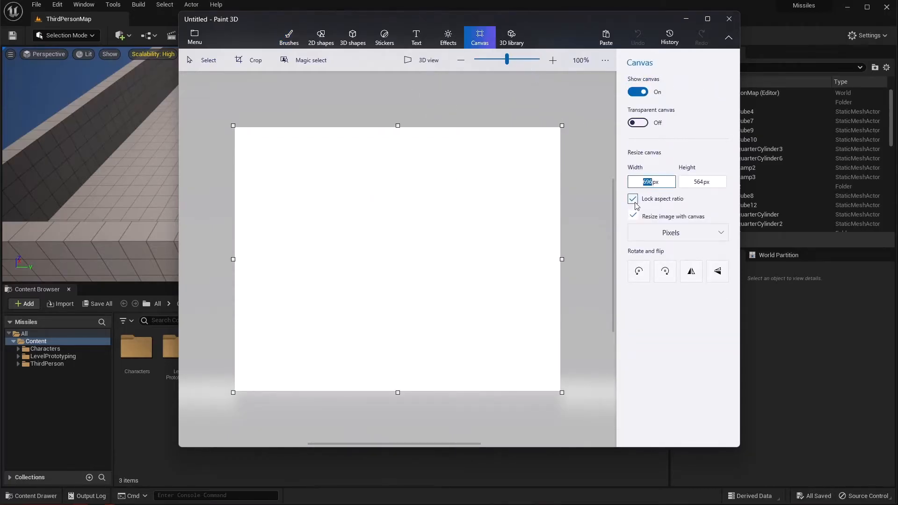
click(634, 201)
text(512)
key(Tab)
text(512)
key(Tab)
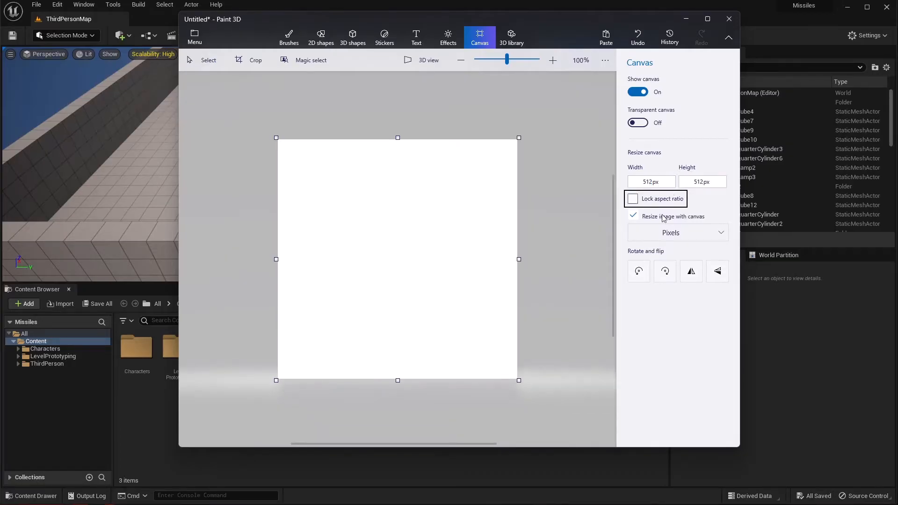
Fill the whole canvas with black.
click(289, 36)
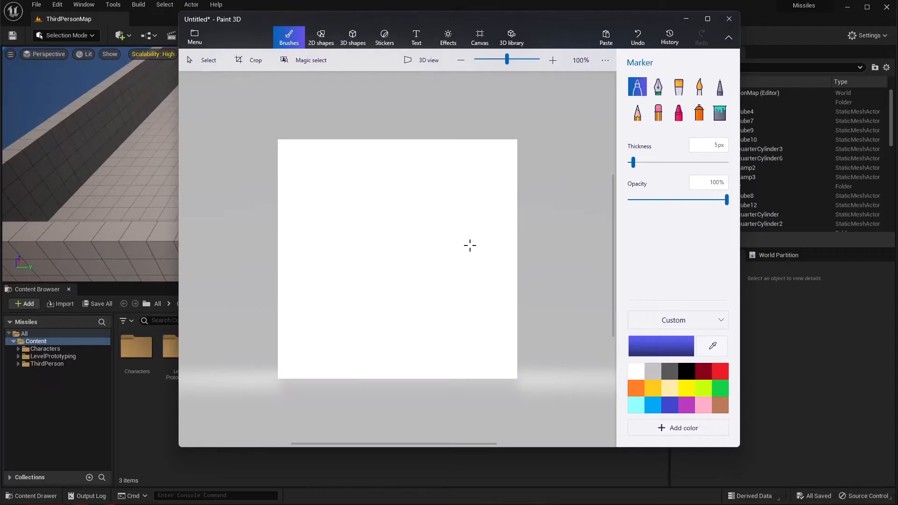
click(722, 117)
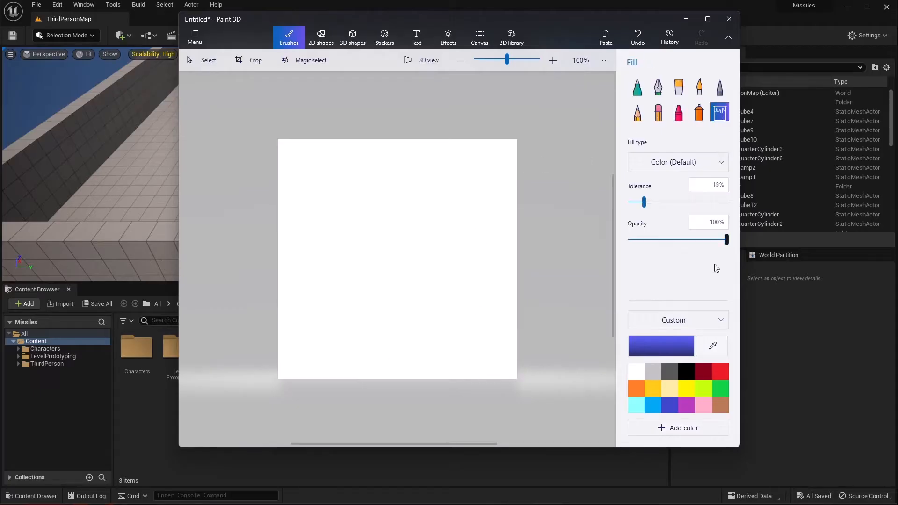
click(688, 371)
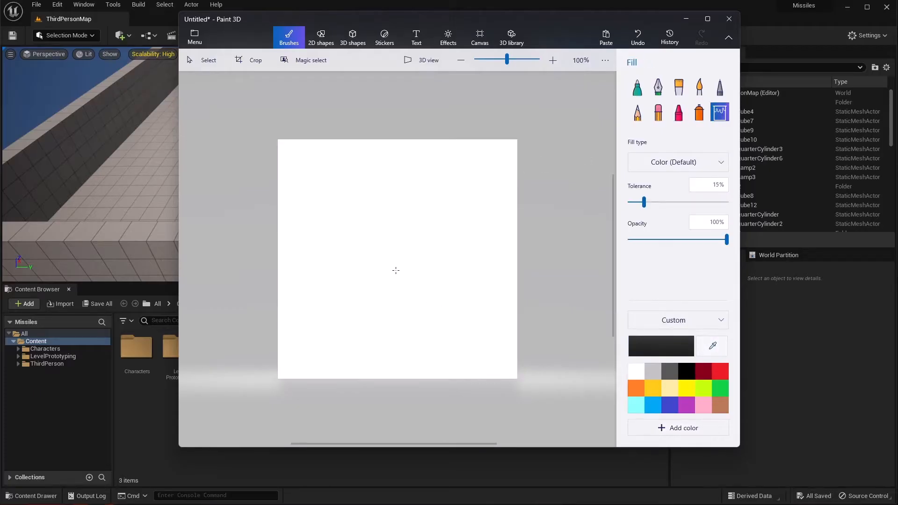
click(395, 272)
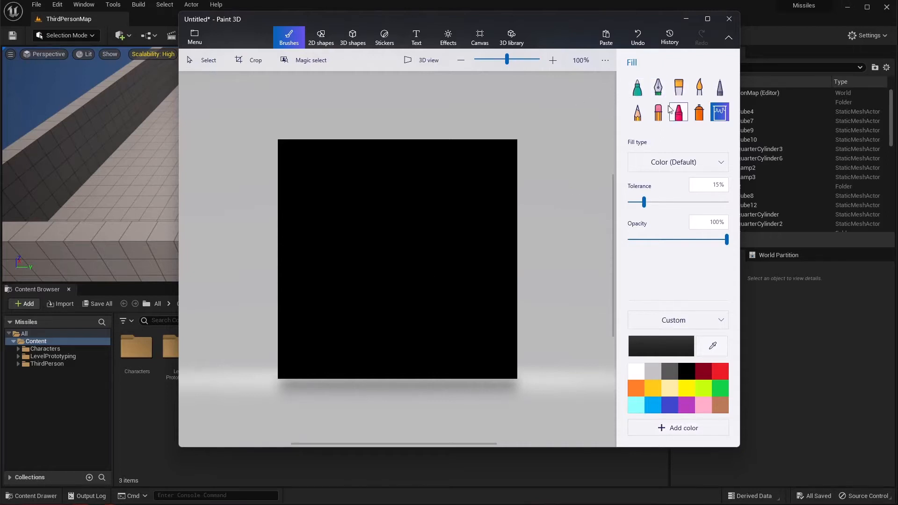
Spray irregular white blotches over the black canvas with the Spray can at 104 px thickness and 25% opacity.
click(700, 113)
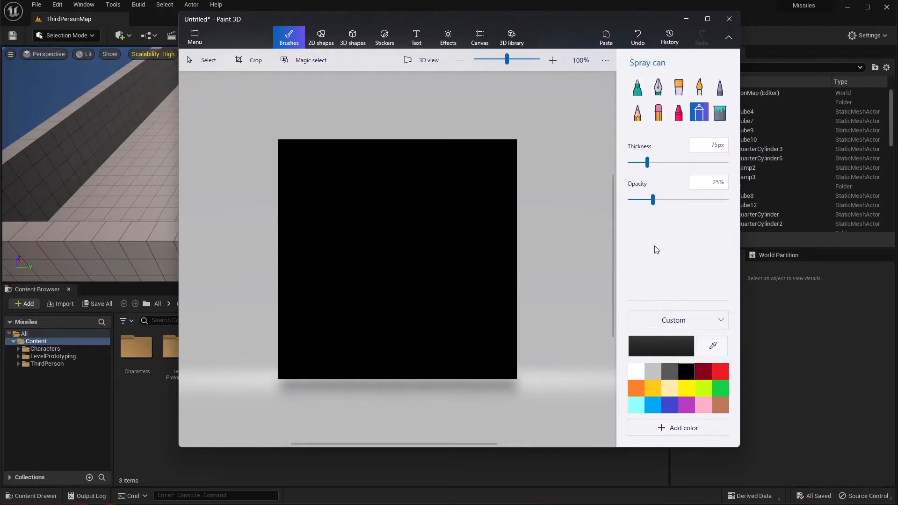
click(637, 372)
mouse_move(648, 163)
mouse_down()
mouse_move(672, 163)
mouse_move(658, 163)
mouse_up()
mouse_move(303, 165)
mouse_down()
mouse_move(276, 194)
mouse_move(299, 213)
mouse_move(335, 182)
mouse_move(345, 280)
mouse_move(383, 403)
mouse_move(512, 345)
mouse_move(415, 357)
mouse_move(435, 304)
mouse_move(345, 296)
mouse_move(327, 321)
mouse_move(295, 275)
mouse_move(421, 254)
mouse_move(328, 180)
mouse_move(363, 160)
mouse_move(497, 146)
mouse_move(476, 161)
mouse_move(413, 164)
mouse_move(489, 297)
mouse_move(467, 230)
mouse_move(358, 139)
mouse_move(395, 176)
mouse_move(323, 142)
mouse_move(295, 183)
mouse_move(299, 359)
mouse_move(310, 313)
mouse_move(405, 397)
mouse_move(487, 321)
mouse_move(435, 311)
mouse_move(511, 297)
mouse_move(365, 210)
mouse_move(445, 225)
mouse_move(365, 260)
mouse_move(423, 327)
mouse_up()
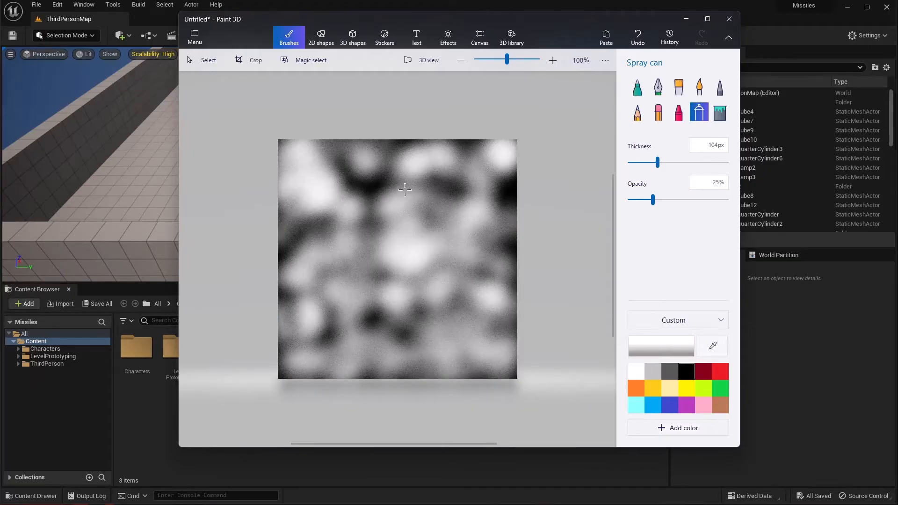
drag(404, 190, 367, 192)
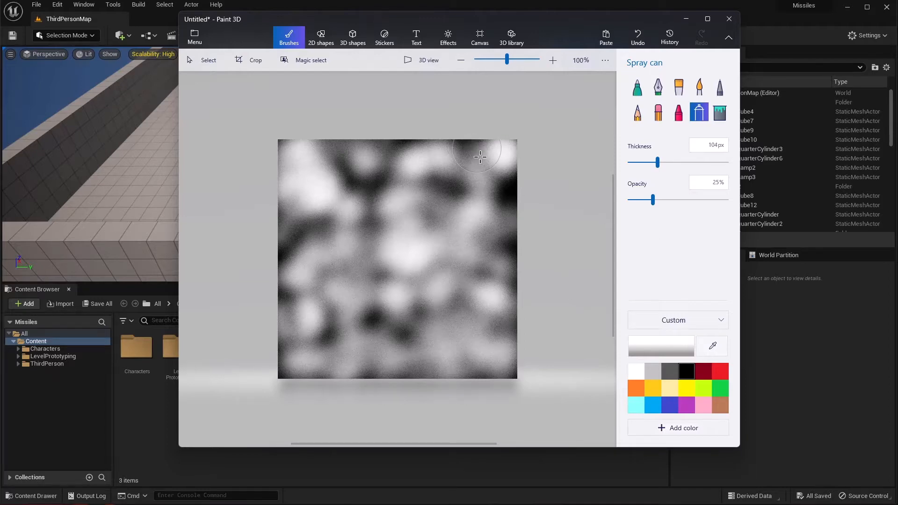
drag(512, 185, 505, 213)
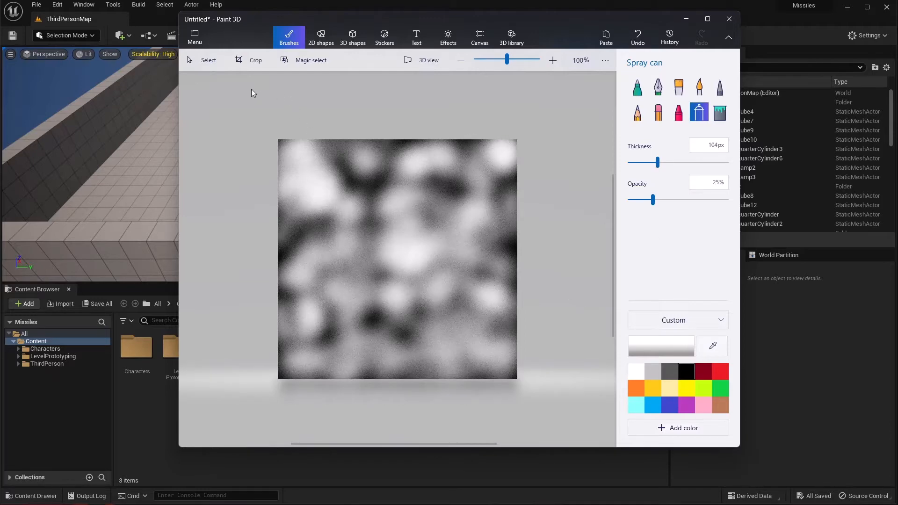
Save the image as a PNG named NoiseTexture on the Desktop and close Paint 3D.
click(194, 38)
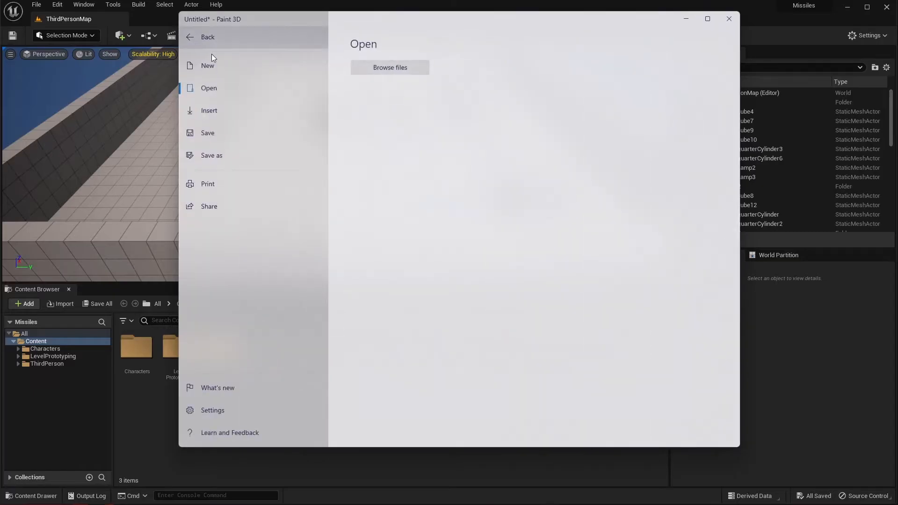
click(223, 136)
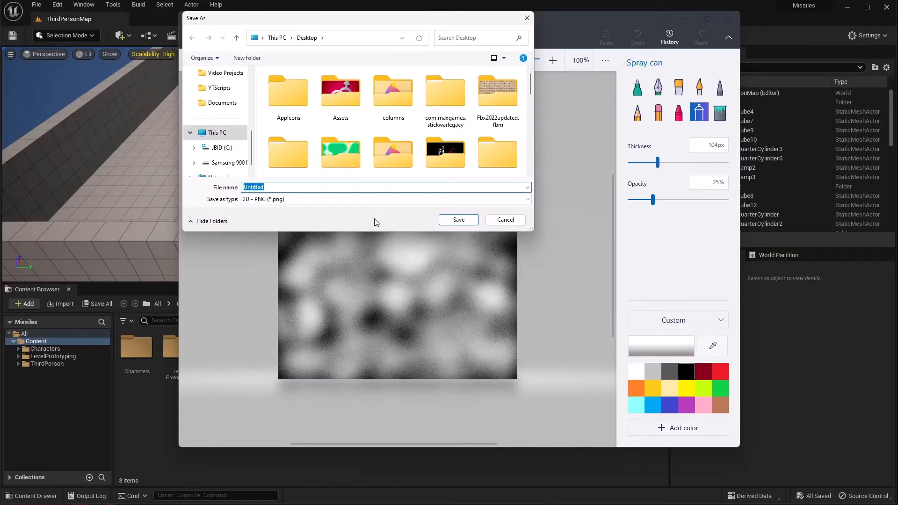
text(NoiseTexture)
key(Return)
click(729, 19)
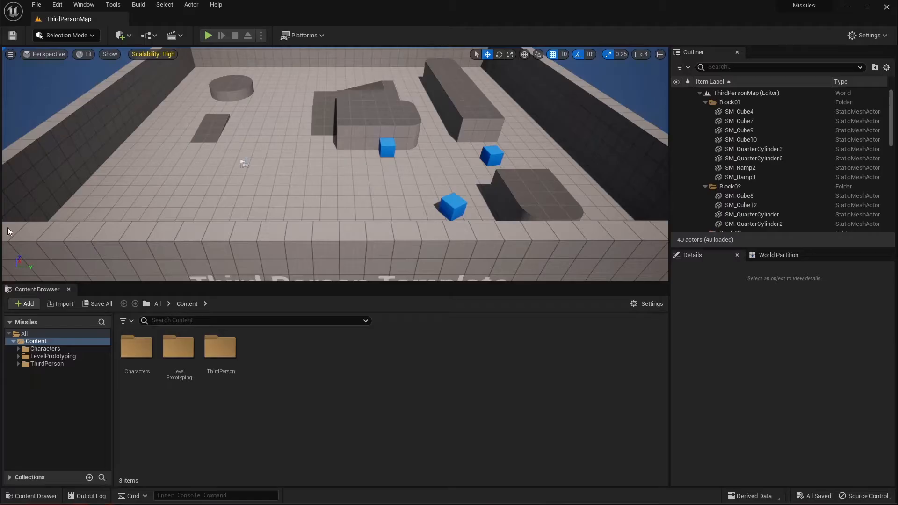
Import NoiseTexture.png from the Desktop into the project's Content folder in Unreal Editor.
drag(283, 377, 285, 378)
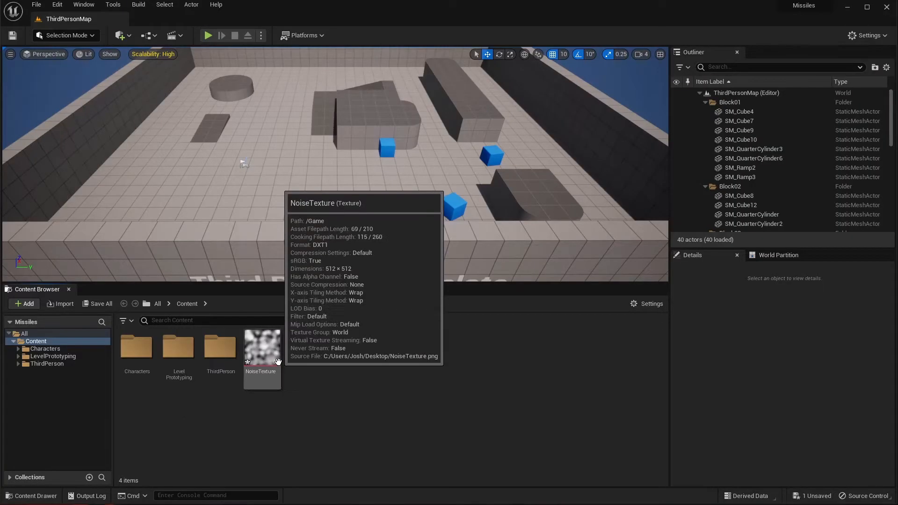
click(283, 375)
mouse_move(281, 374)
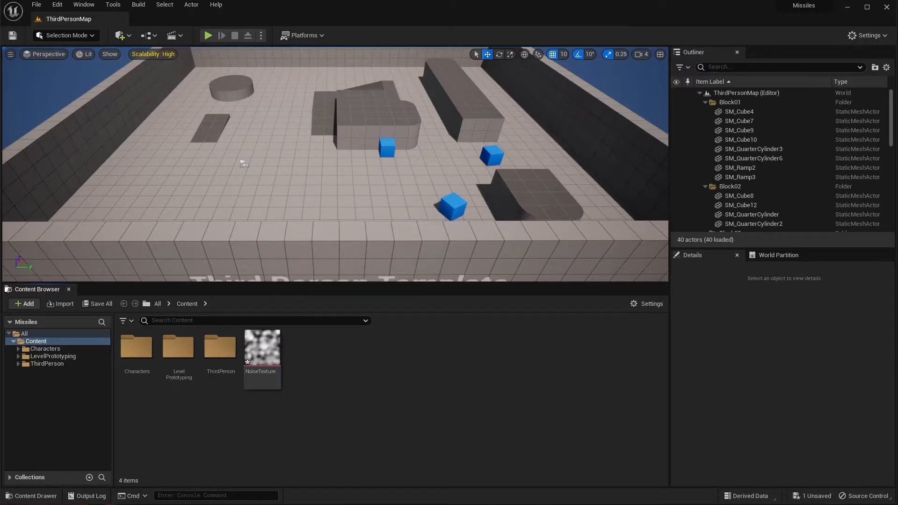
Create a material named M_SmokeTrail in the Content folder.
right_click(321, 356)
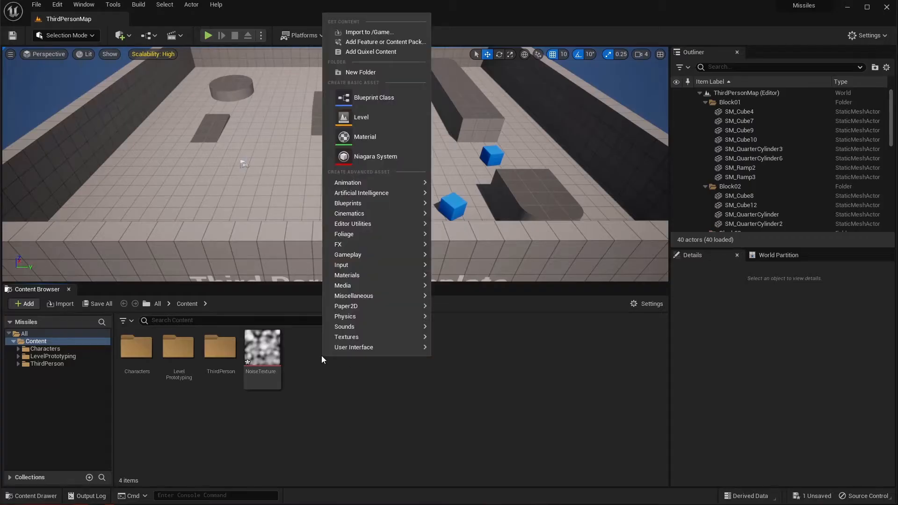
click(363, 134)
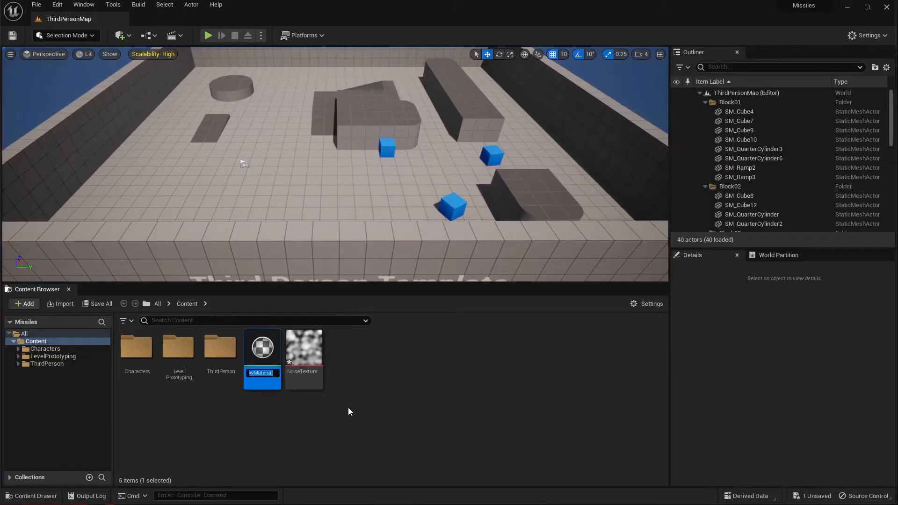
text(M_SmokeTR)
text(rail)
key(Return)
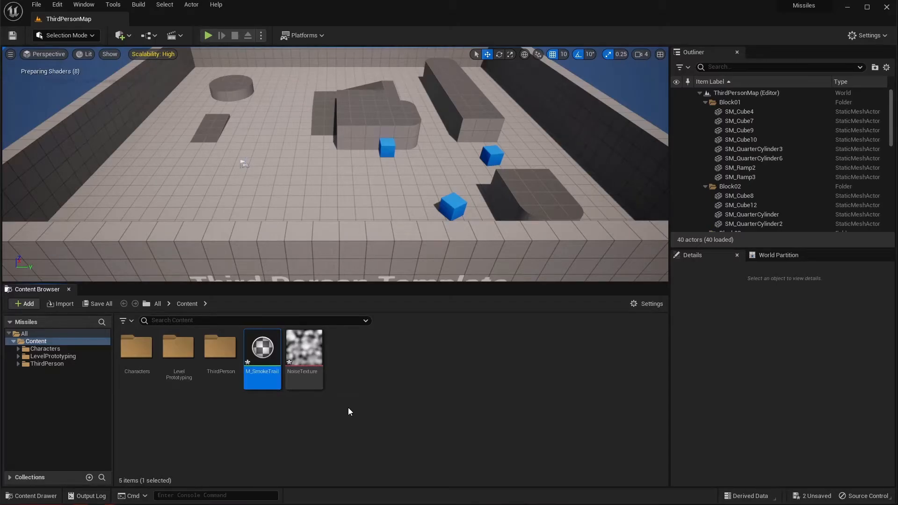
Open M_SmokeTrail docked beside the level and set its blend mode to Translucent and shading model to Unlit.
double_click(267, 343)
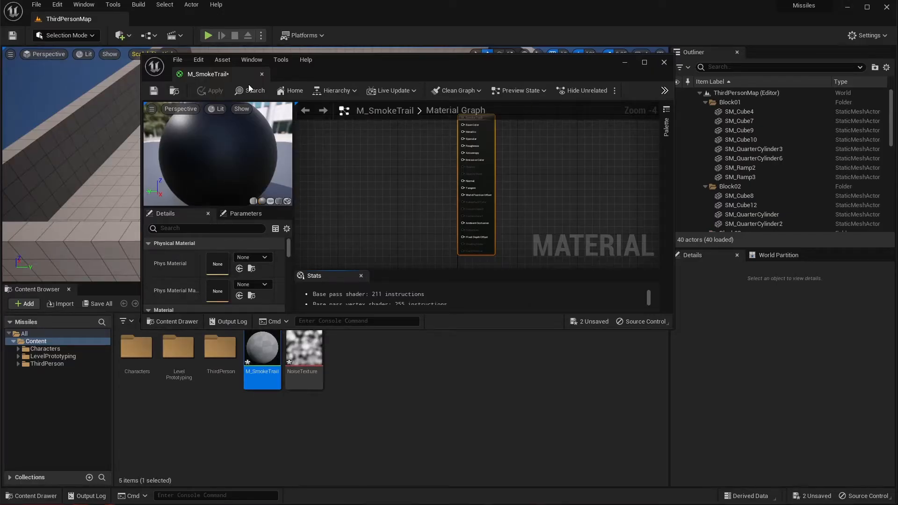
drag(225, 74, 212, 19)
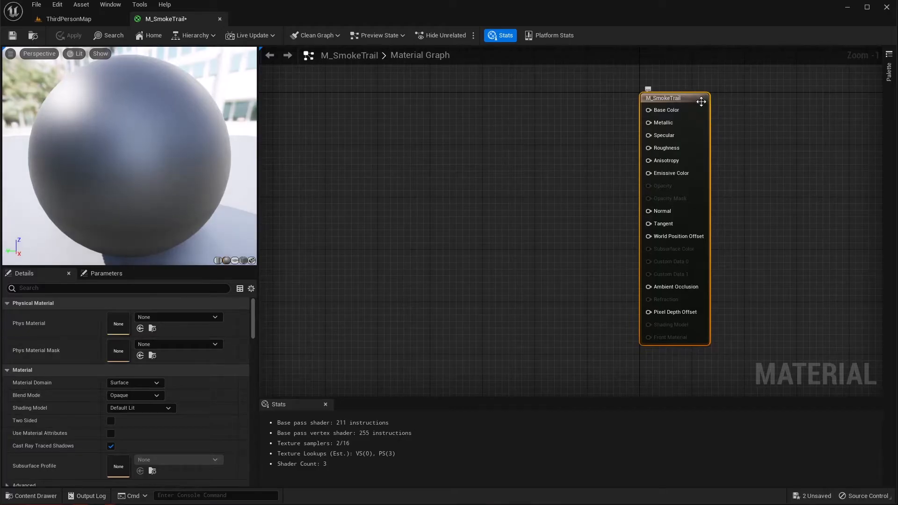
click(136, 395)
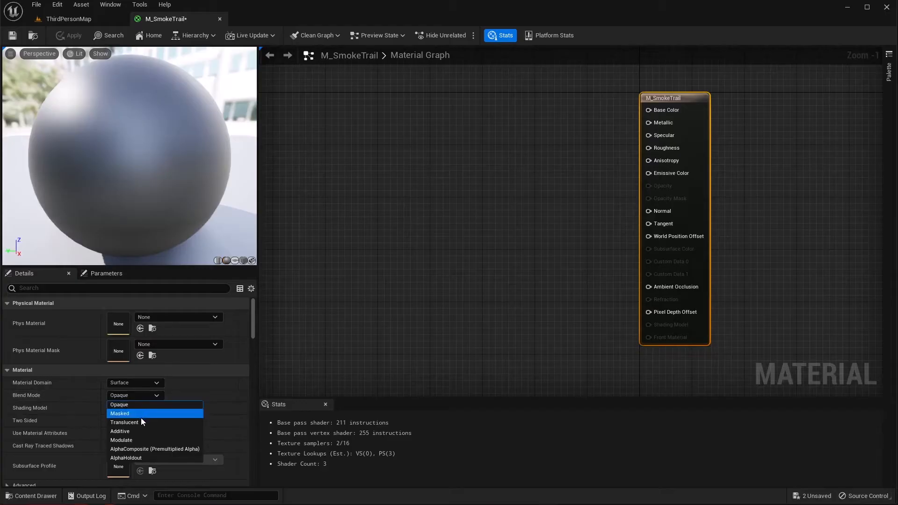
click(140, 418)
click(137, 409)
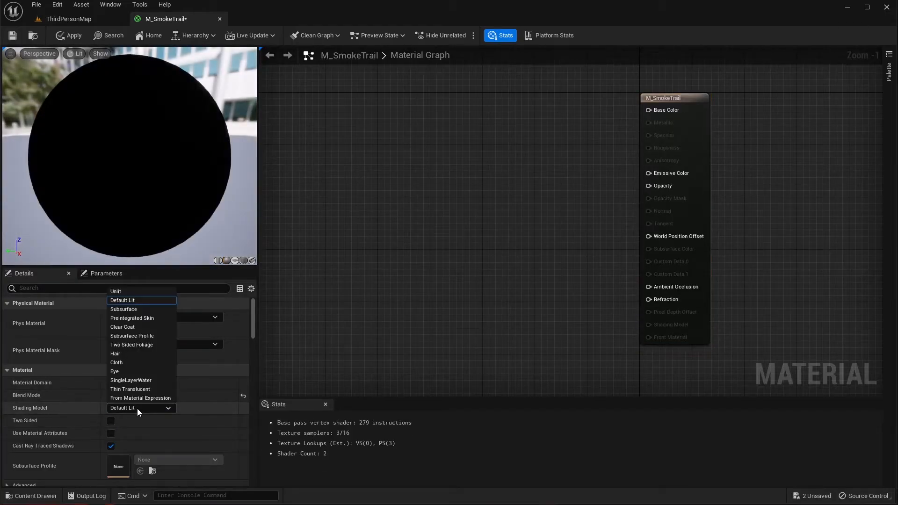
click(131, 293)
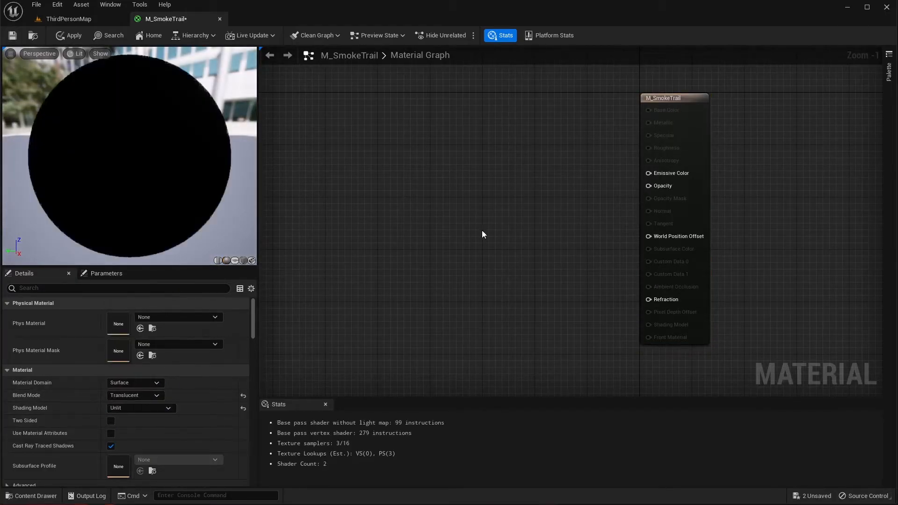
Add a Particle Color node to the material graph, on the input side of the M_SmokeTrail node.
mouse_move(497, 183)
right_down()
mouse_move(461, 188)
mouse_move(476, 187)
right_up()
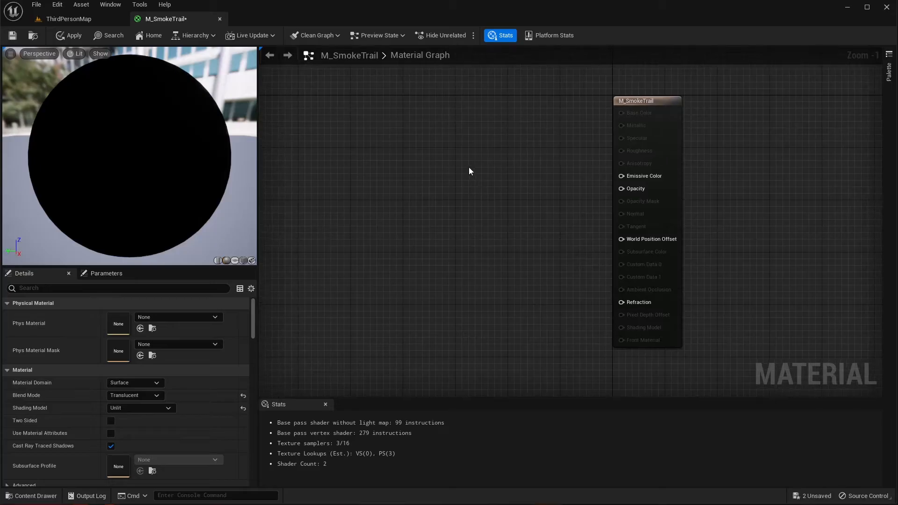
right_click(448, 135)
text(particl)
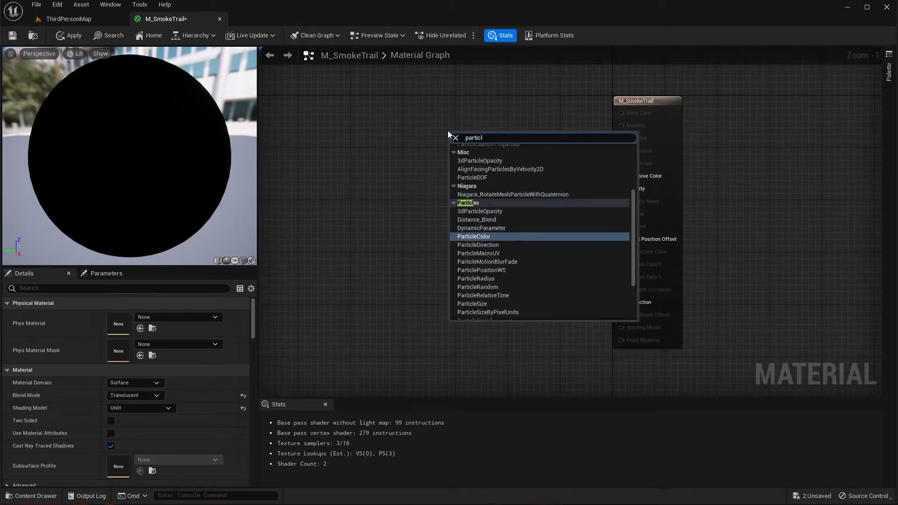
key(Return)
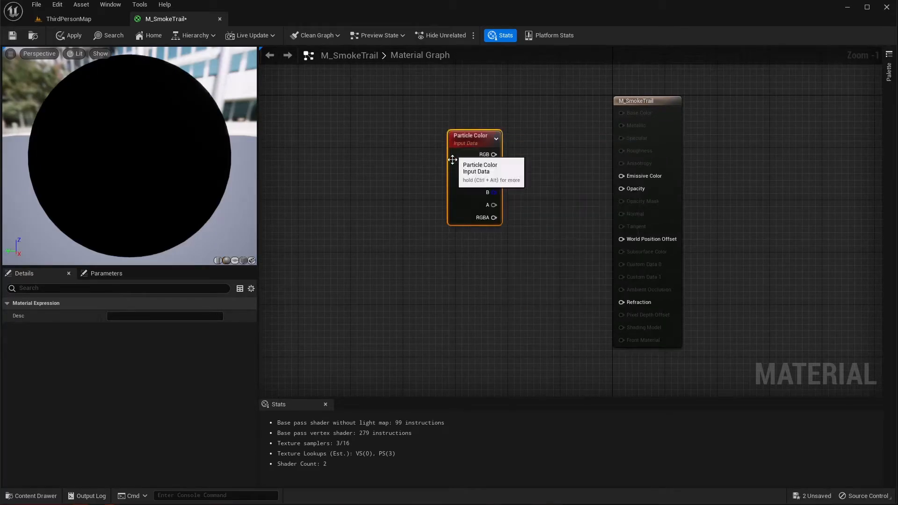
Add a Texture Sample node on the input side of Particle Color and assign NoiseTexture to it.
right_drag(325, 224, 428, 205)
right_click(394, 205)
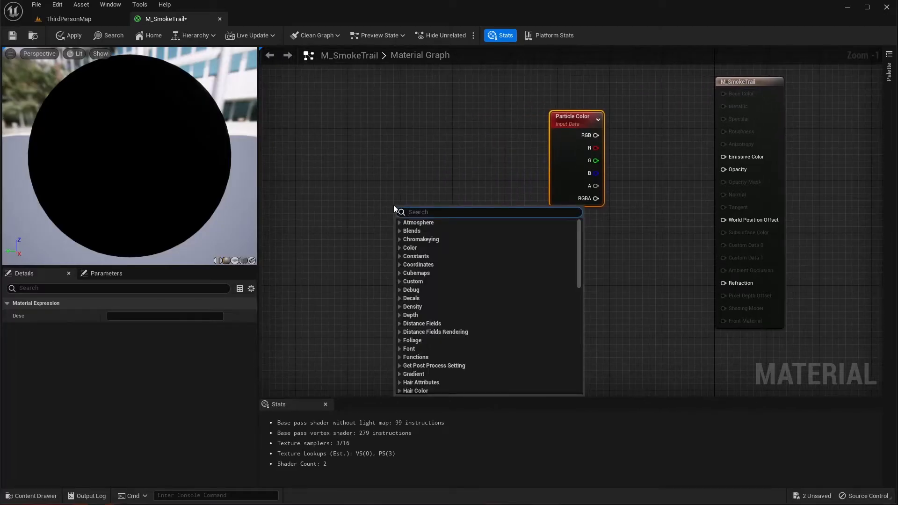
text(texture)
key(Return)
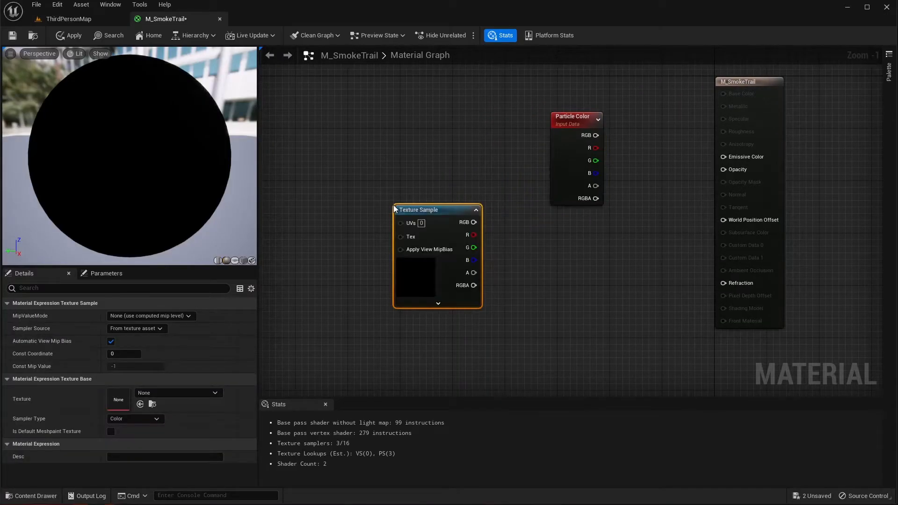
click(213, 393)
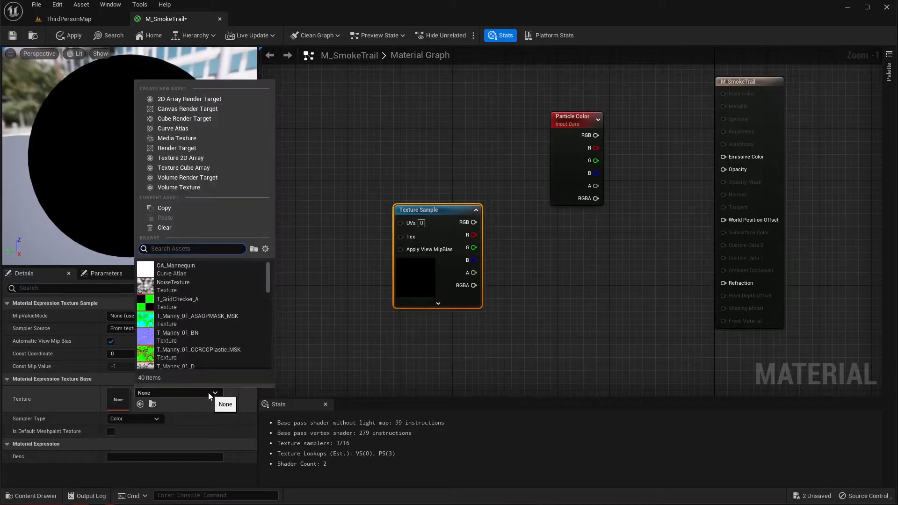
click(168, 285)
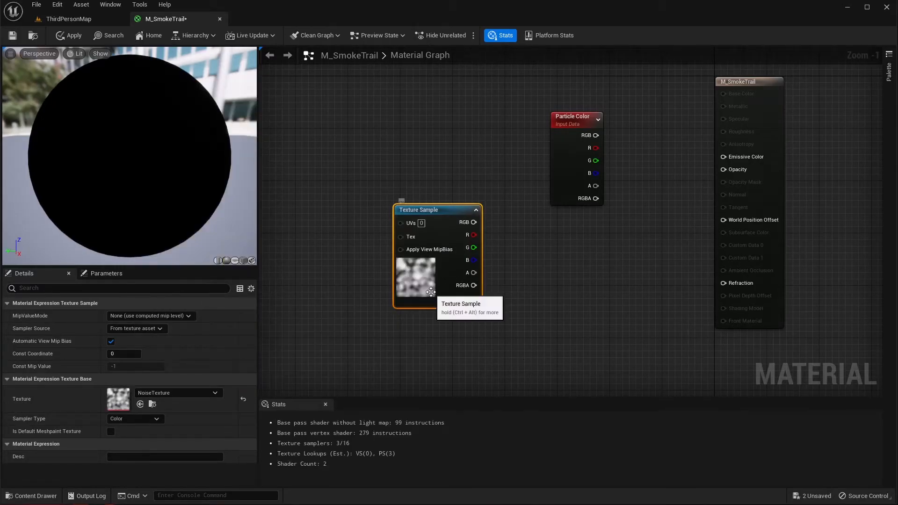
Add a RadialGradientExponential node and place it just below the Texture Sample node.
right_drag(510, 302, 509, 230)
right_click(411, 296)
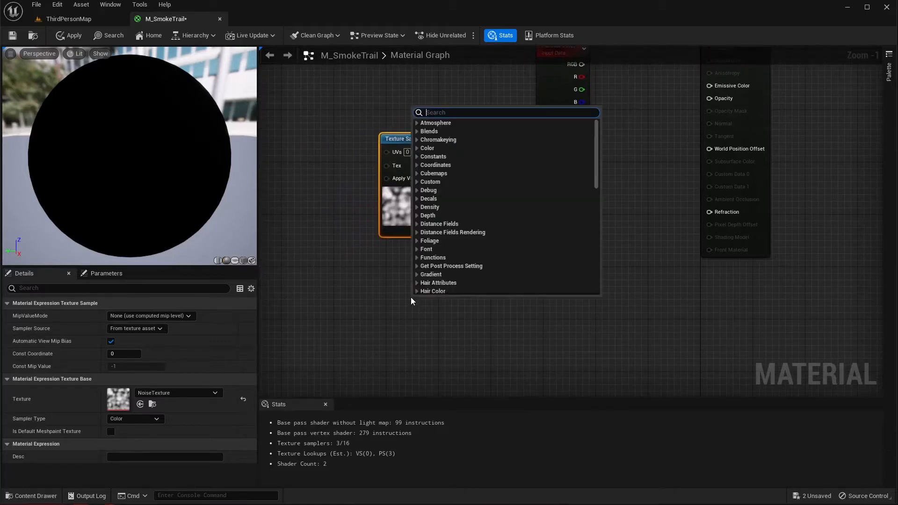
text(radi)
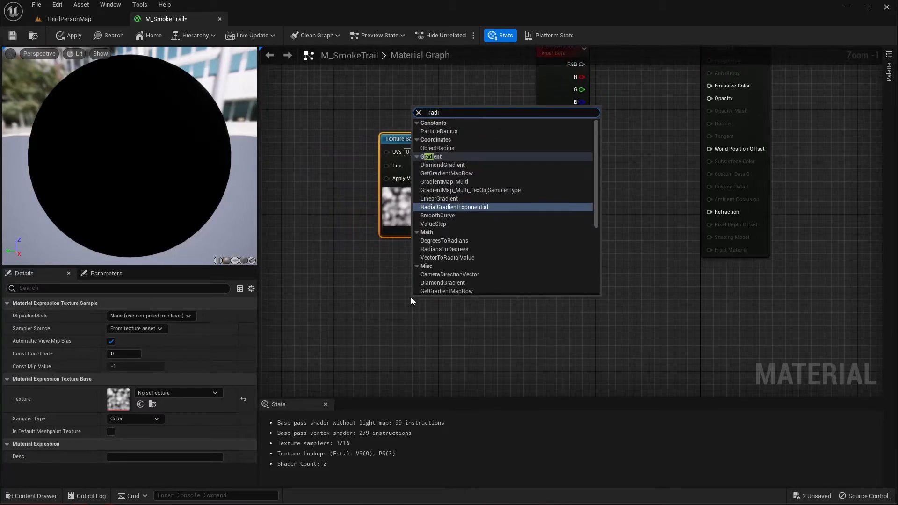
key(Return)
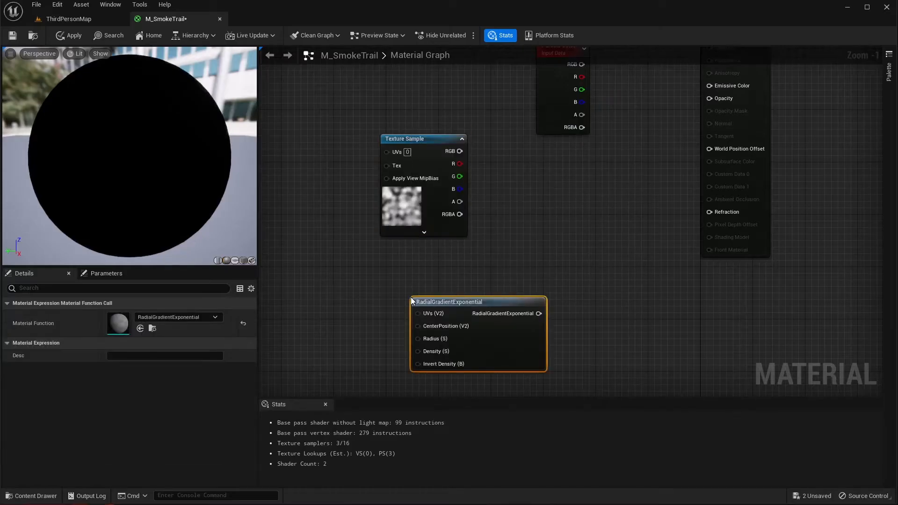
drag(511, 309, 464, 283)
right_drag(564, 310, 522, 298)
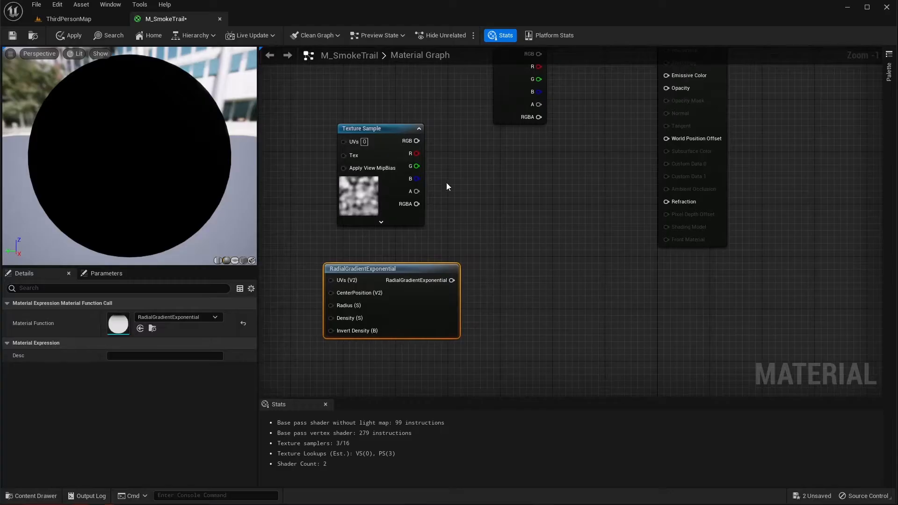
Multiply the Texture Sample's R output by the RadialGradientExponential output with a new Multiply node.
drag(416, 154, 484, 206)
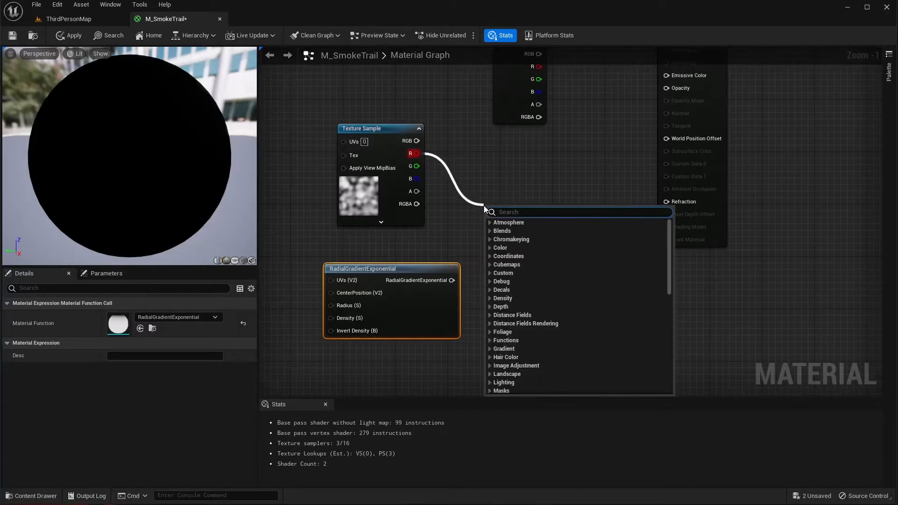
text(multiply)
key(Return)
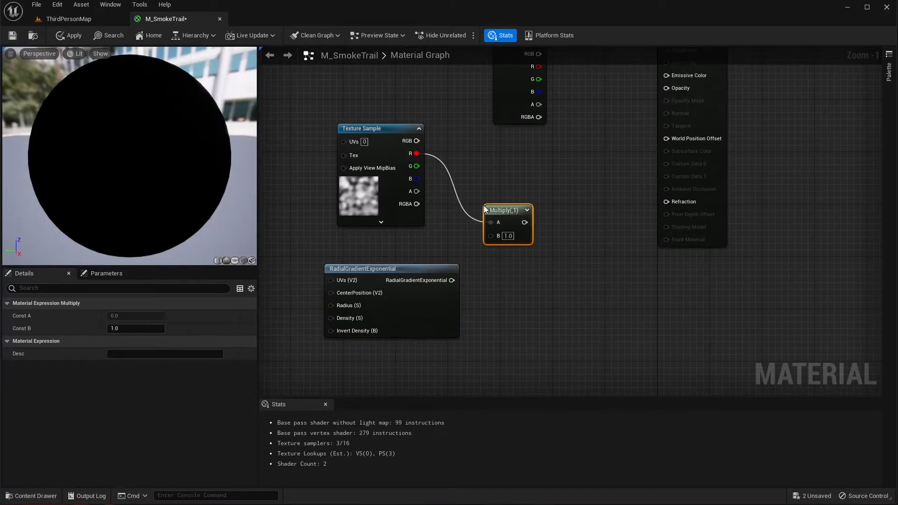
drag(485, 209, 496, 196)
drag(439, 270, 403, 248)
right_drag(461, 291, 451, 297)
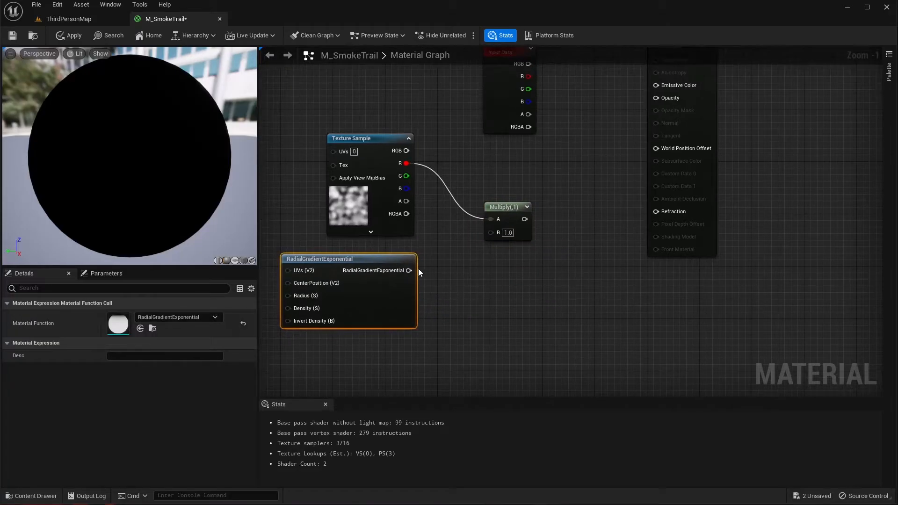
drag(408, 270, 490, 237)
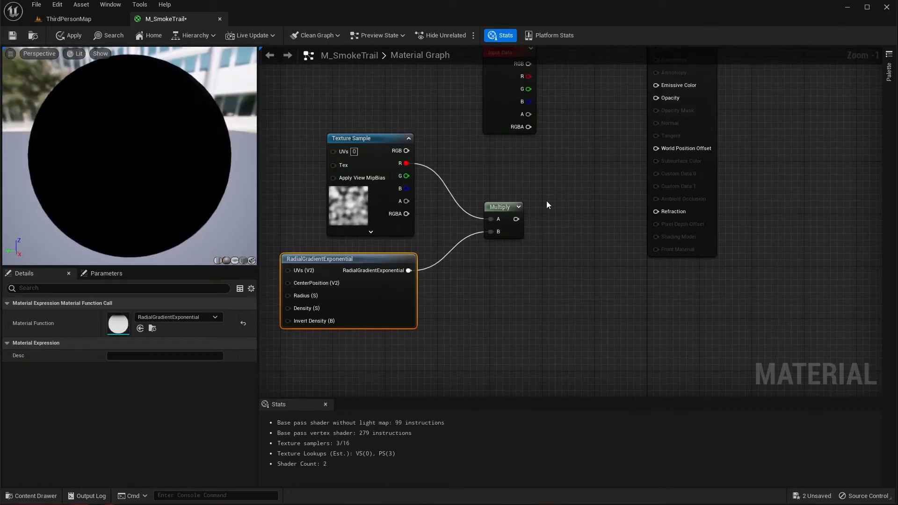
Add a second Multiply node combining Particle Color's R output with the result of the noise-and-gradient Multiply.
right_drag(547, 202, 498, 227)
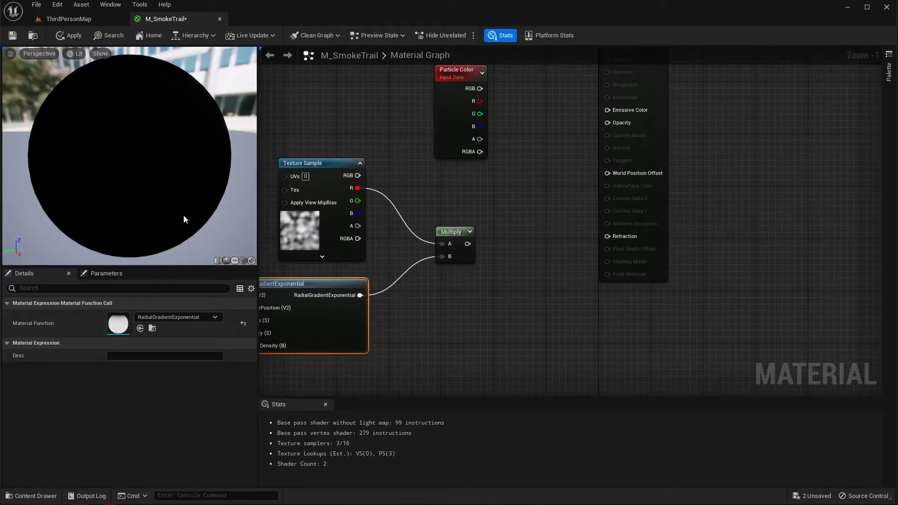
right_drag(519, 176, 456, 180)
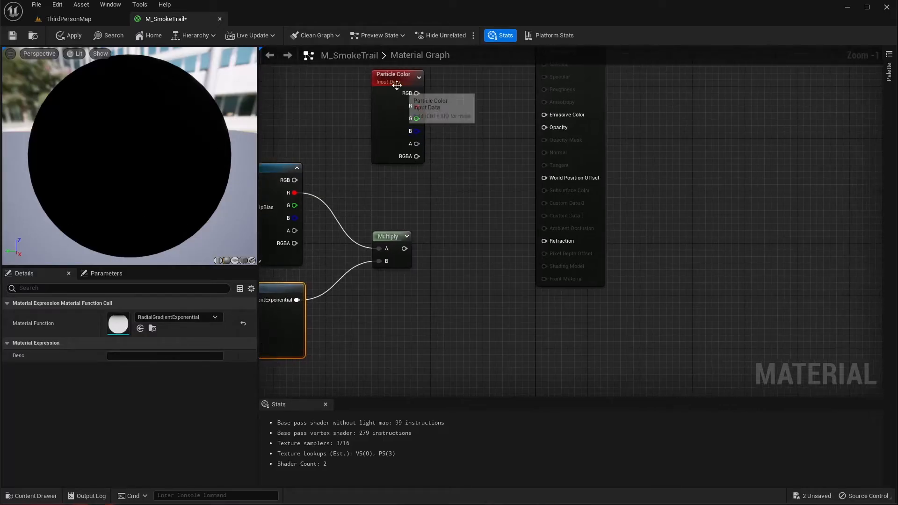
drag(393, 81, 361, 78)
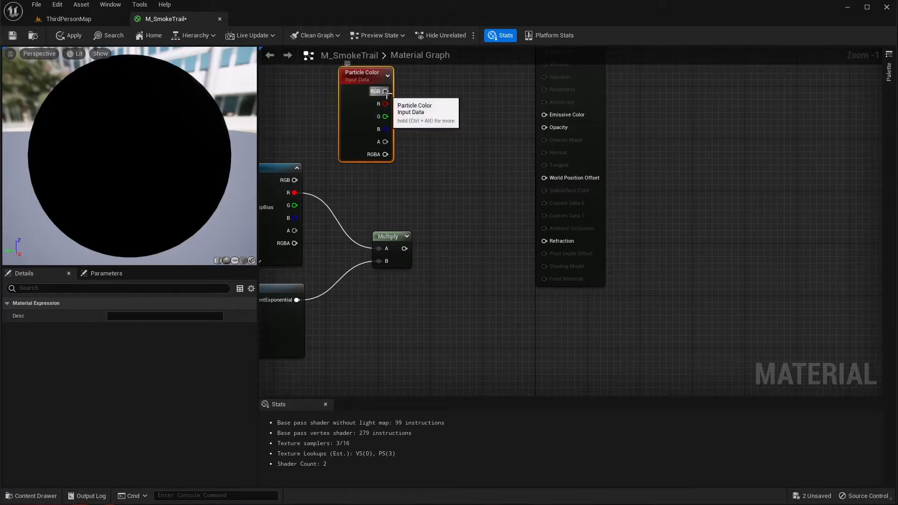
drag(385, 91, 425, 133)
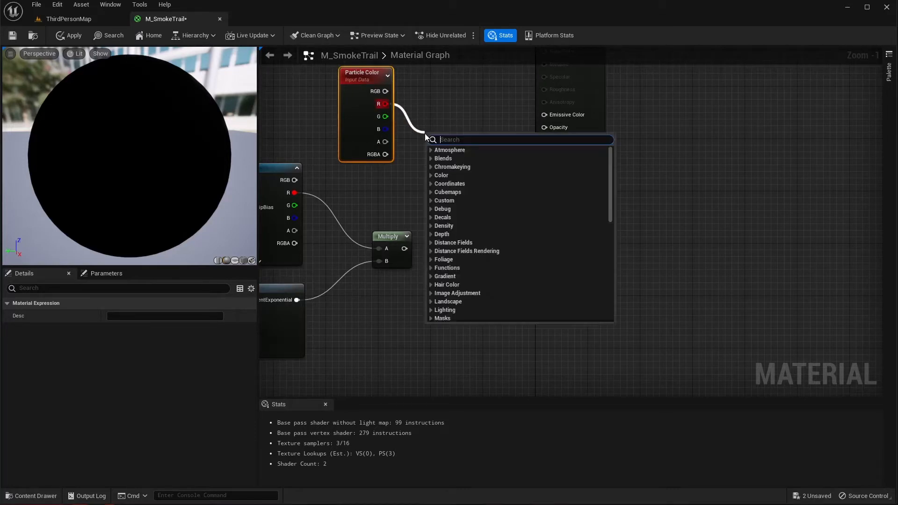
text(mult)
key(Return)
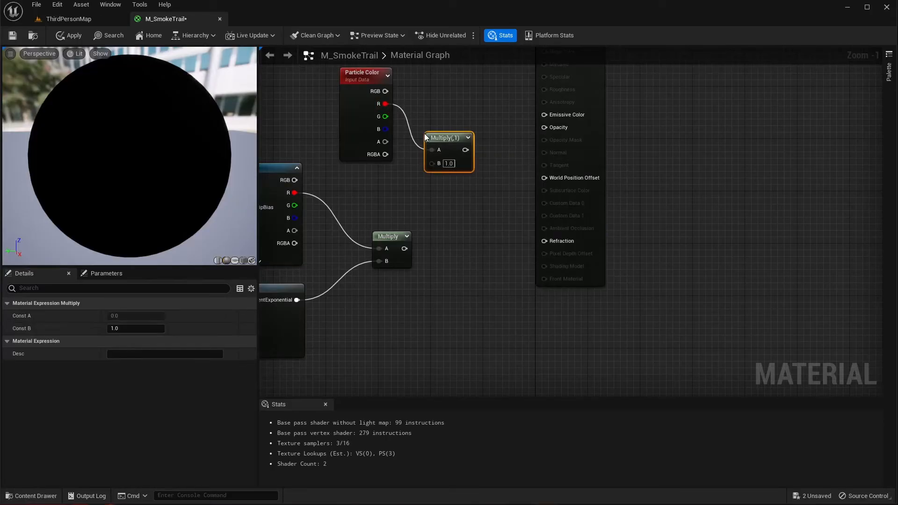
drag(404, 248, 432, 162)
right_drag(442, 257, 479, 261)
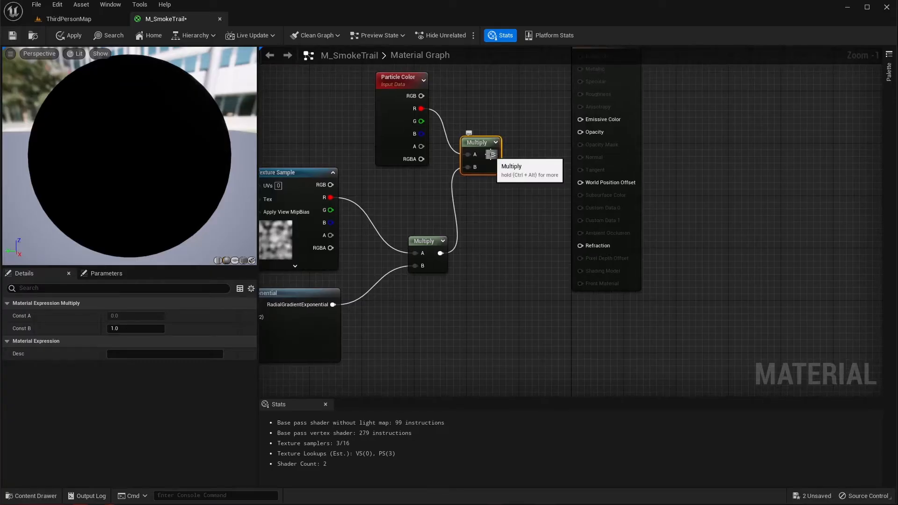
Connect the second Multiply's output to both Emissive Color and Opacity of M_SmokeTrail and inspect the preview sphere.
drag(492, 155, 580, 120)
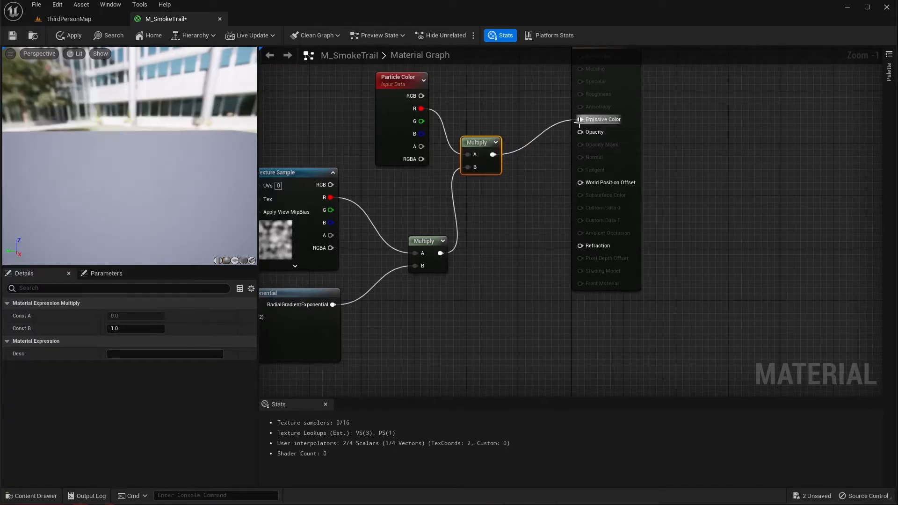
mouse_move(119, 152)
mouse_down()
mouse_move(149, 159)
mouse_move(187, 192)
mouse_move(159, 182)
mouse_move(136, 150)
mouse_move(115, 145)
mouse_move(96, 162)
mouse_move(114, 153)
mouse_up()
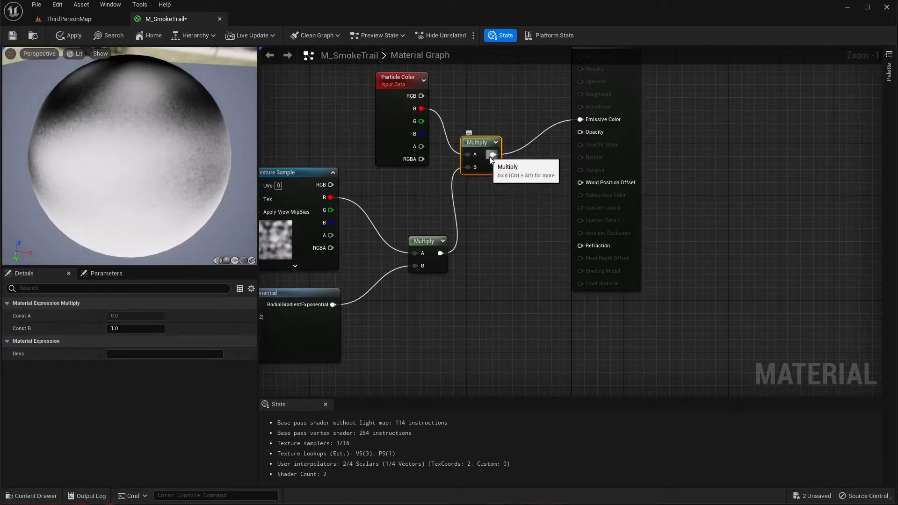
drag(499, 155, 580, 133)
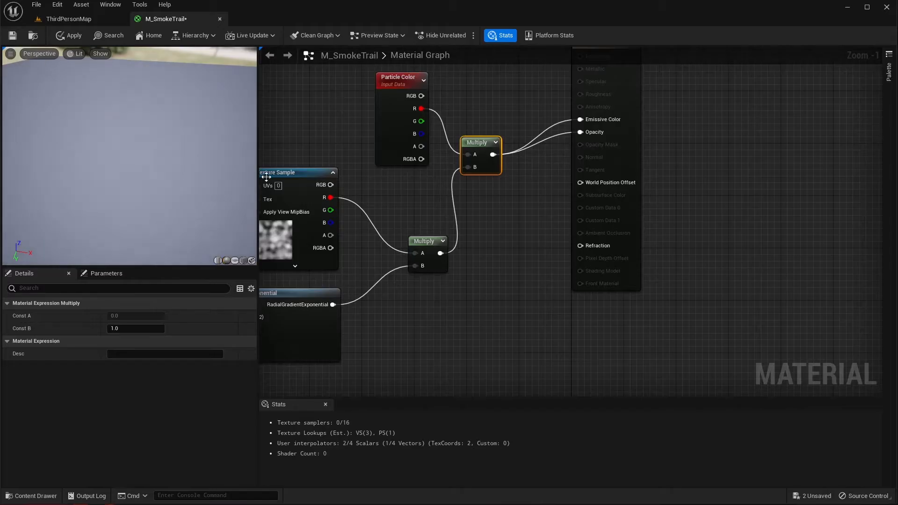
drag(165, 176, 122, 159)
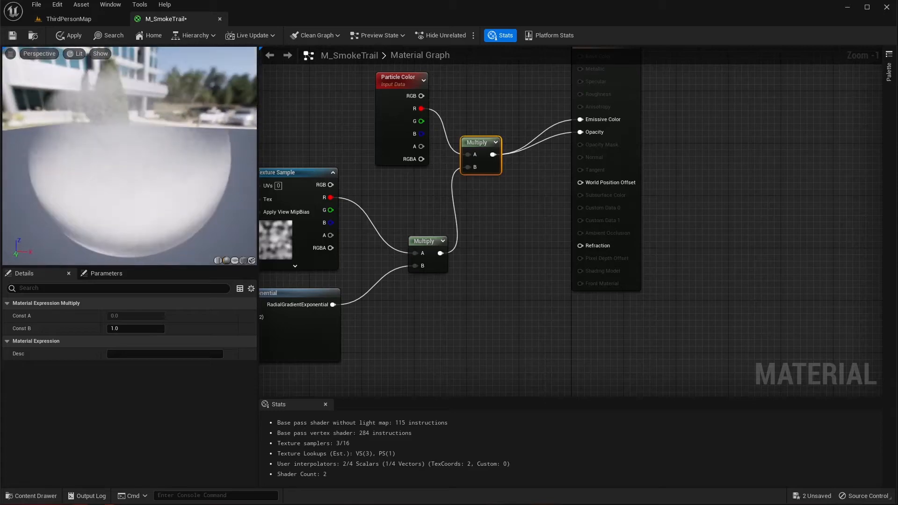
Add a Panner node driving the Texture Sample's UVs and set its Speed Y to 0.1.
right_drag(421, 197, 542, 190)
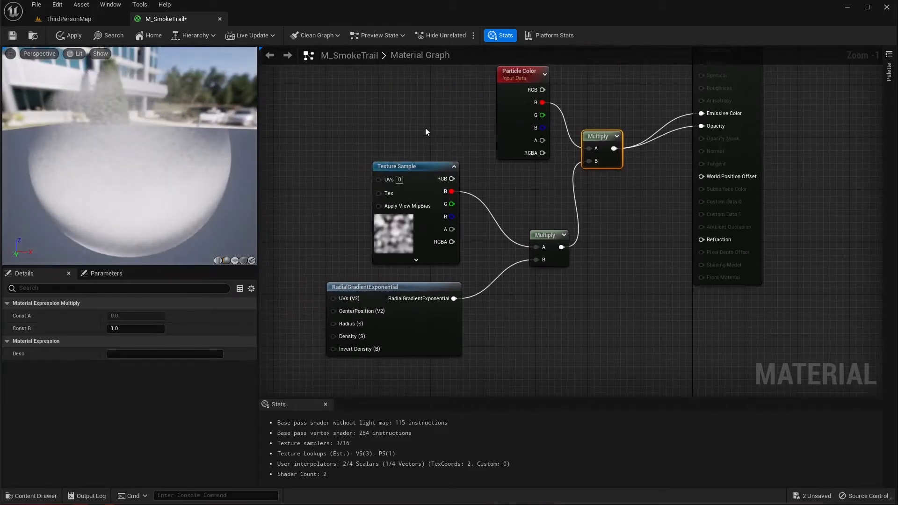
right_drag(425, 128, 533, 133)
right_drag(427, 232, 468, 186)
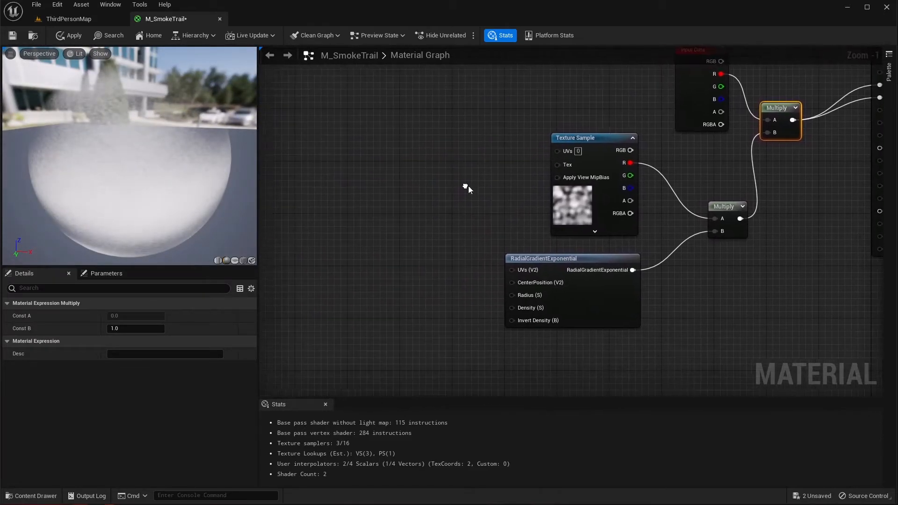
drag(573, 136, 526, 120)
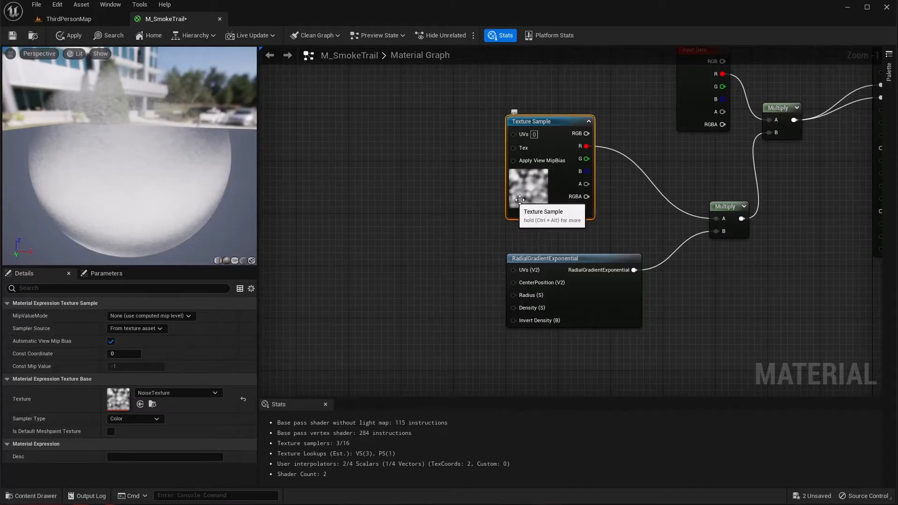
right_drag(351, 170, 398, 189)
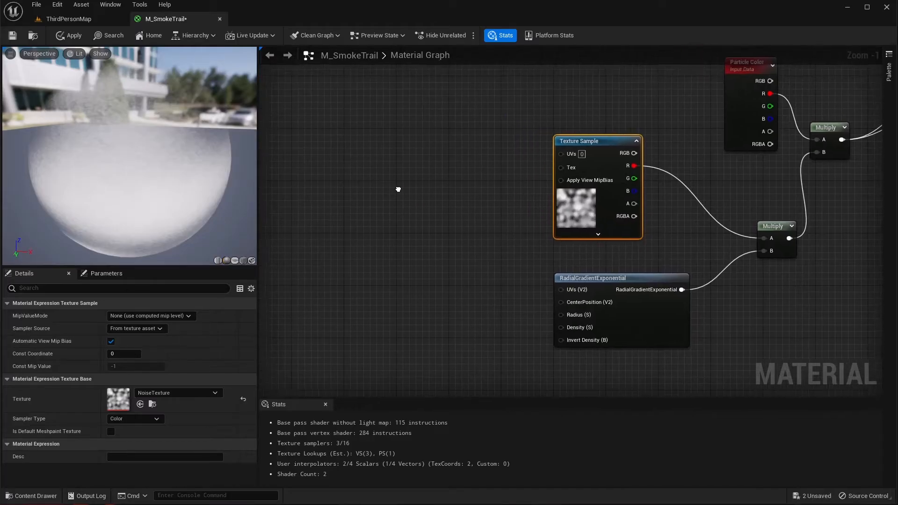
right_click(456, 137)
text(panner)
key(Return)
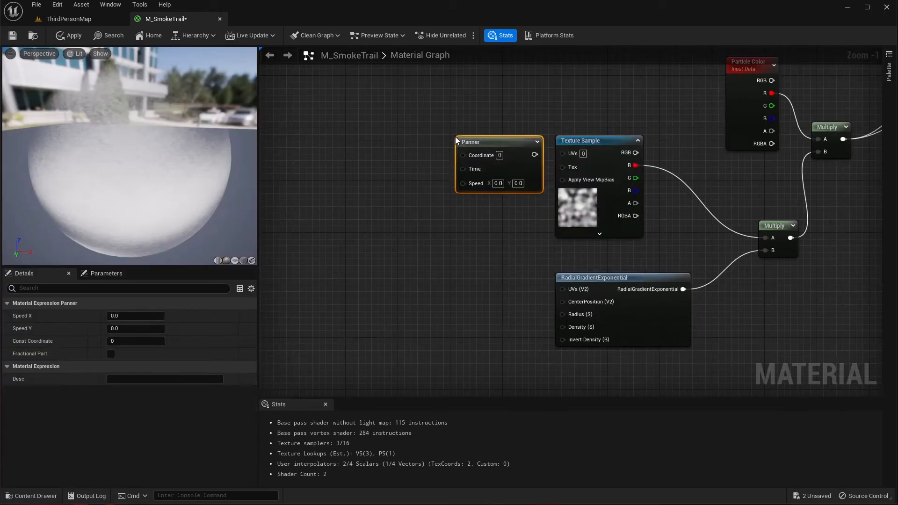
drag(541, 153, 565, 155)
drag(512, 144, 494, 143)
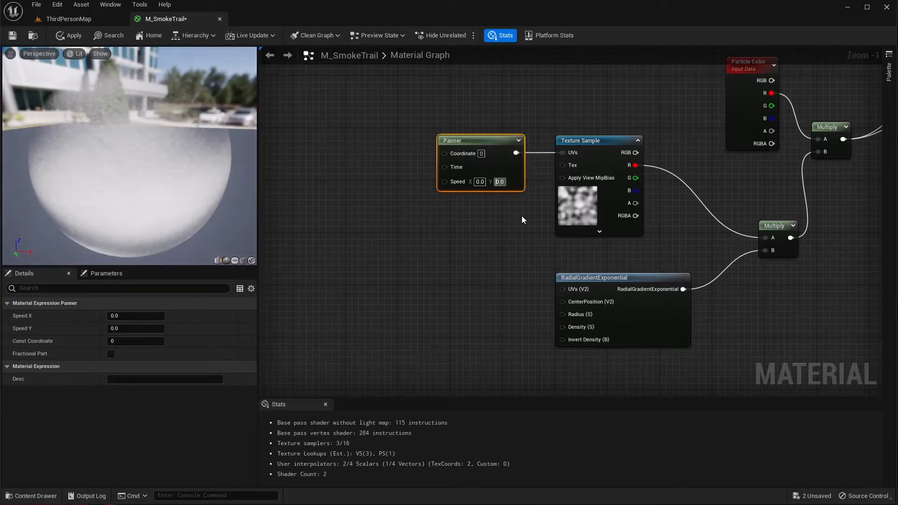
text(0.1)
key(Return)
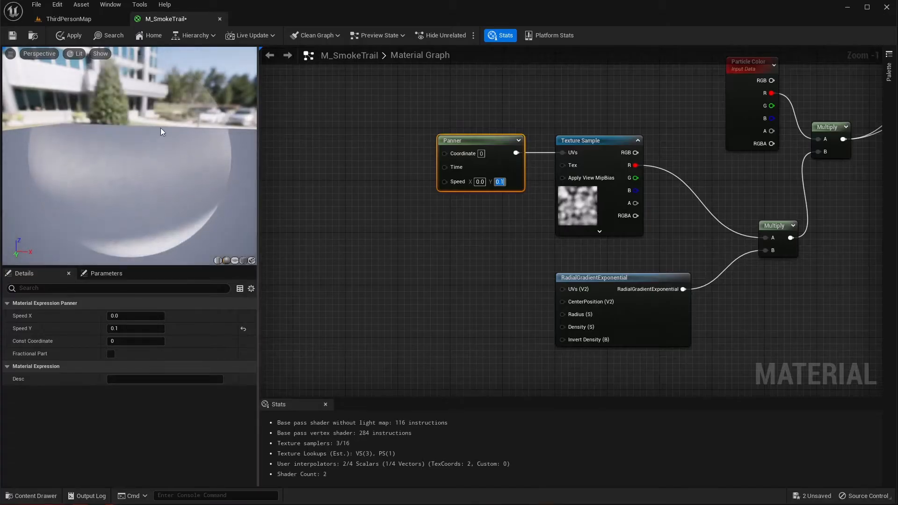
Try a Speed X of 0.1 on the Panner node and set it back to 0.
click(479, 182)
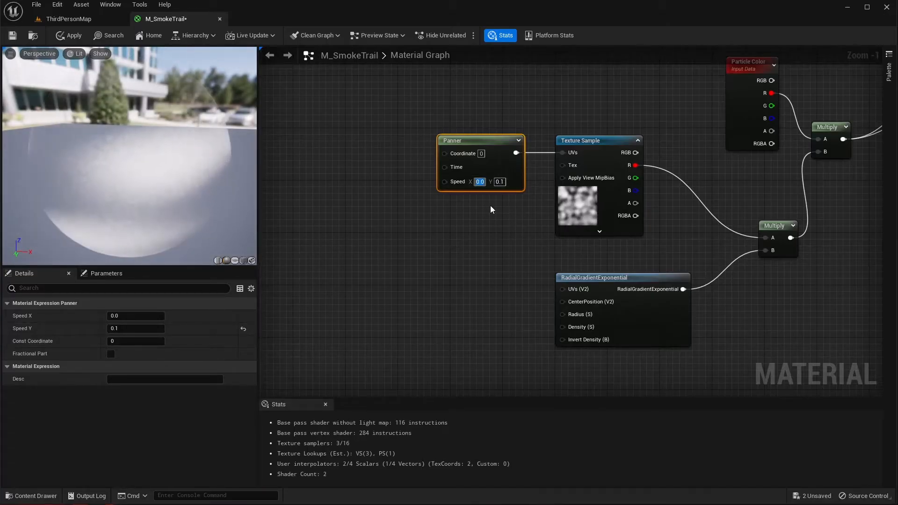
text(0.1)
key(Return)
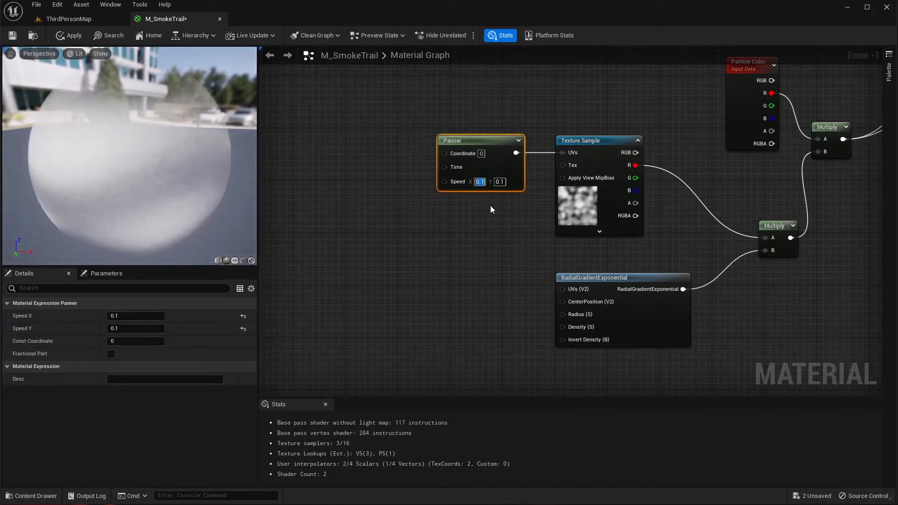
text(0)
key(Return)
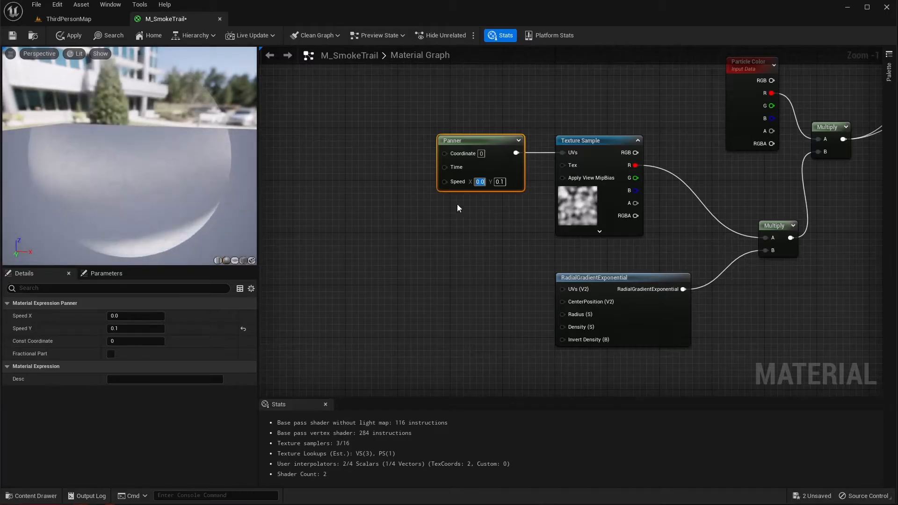
Add a TextureCoordinate node to the graph, placed ahead of the Panner node.
mouse_move(465, 171)
right_down()
mouse_move(431, 177)
mouse_move(471, 183)
right_up()
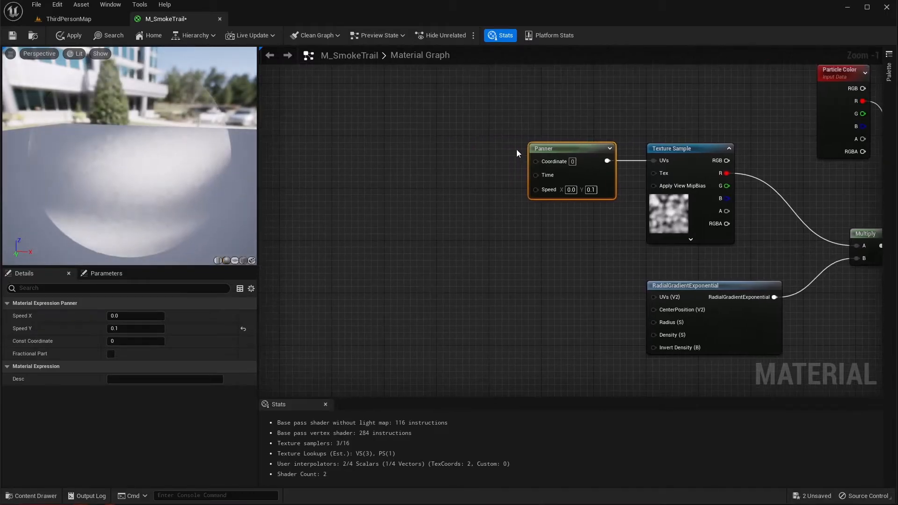
right_click(350, 133)
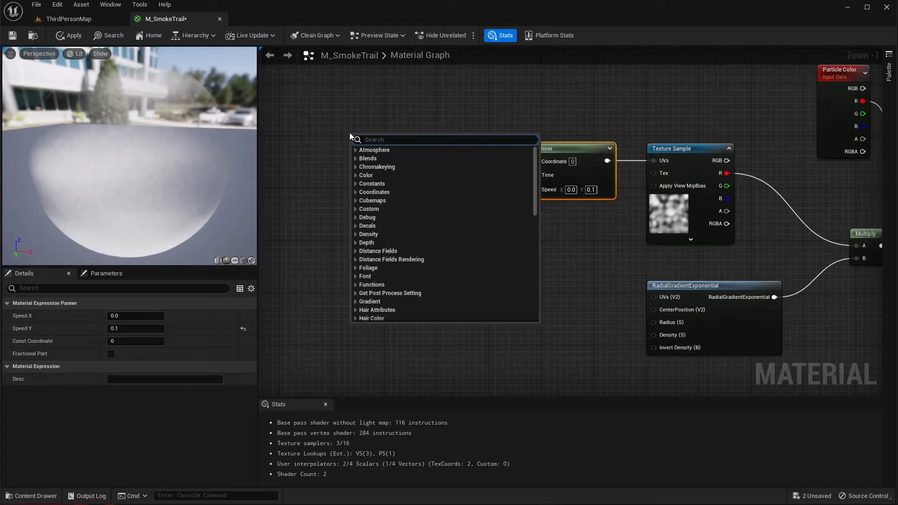
text(texc)
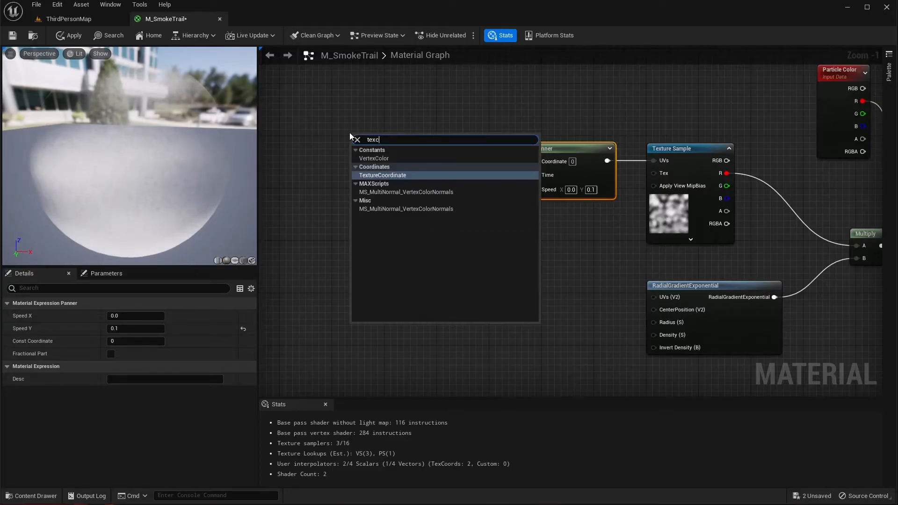
click(383, 175)
drag(393, 145, 389, 155)
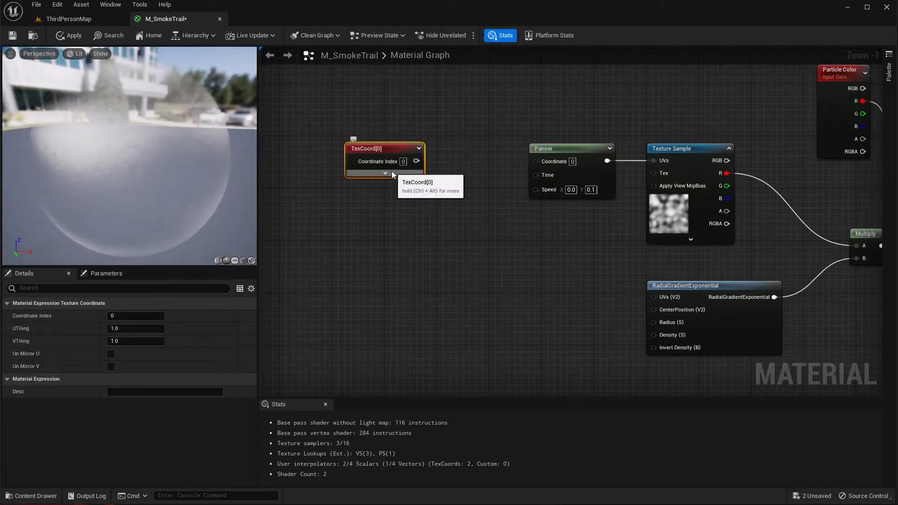
Add a Dynamic Parameter node and place it directly beneath the TexCoord node.
right_click(364, 201)
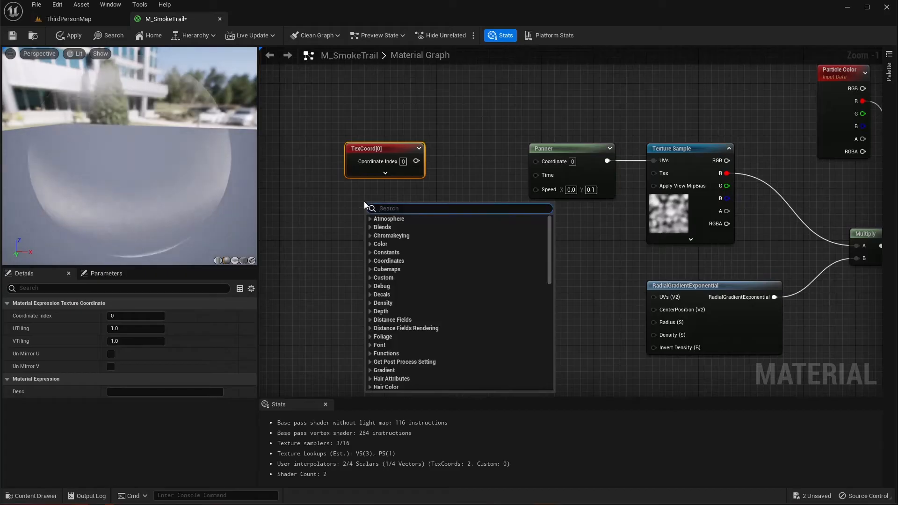
text(dyna)
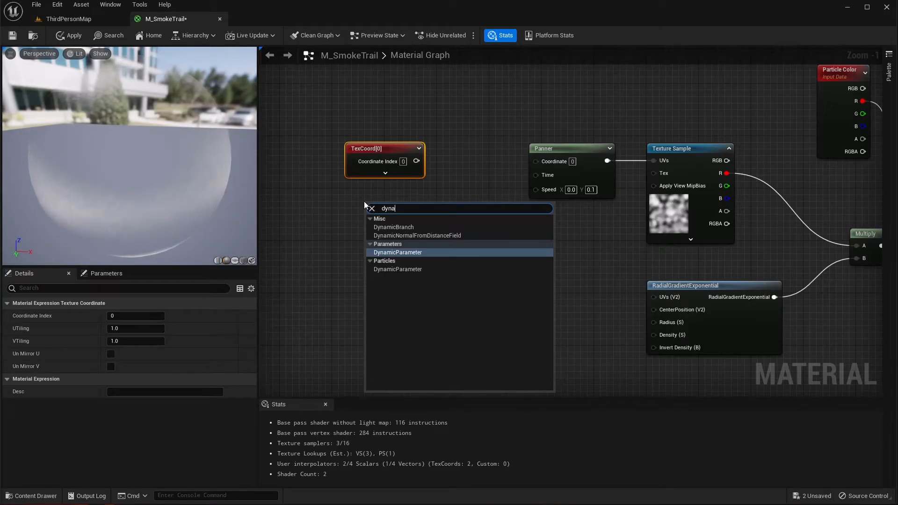
key(Return)
drag(411, 210, 372, 195)
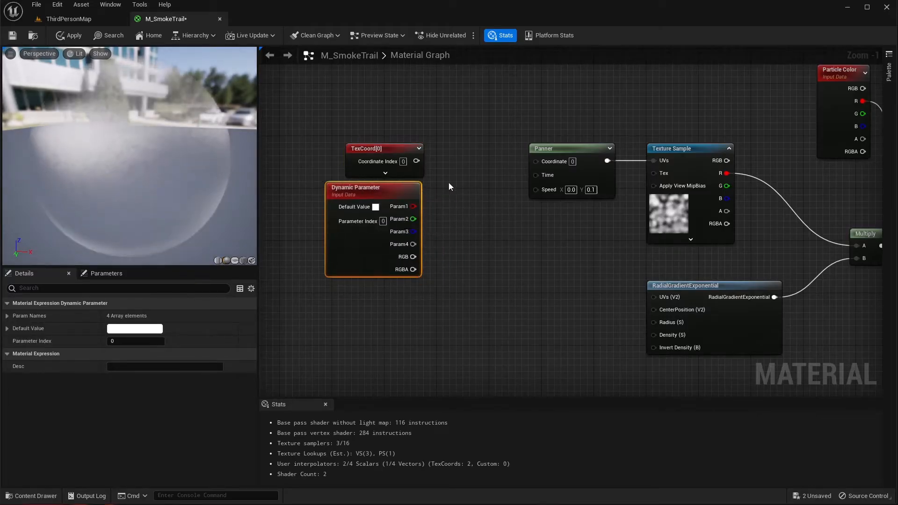
Multiply the Dynamic Parameter's Param1 output with the TexCoord and feed the result into the Panner's Coordinate input.
drag(414, 207, 451, 180)
text(multiply)
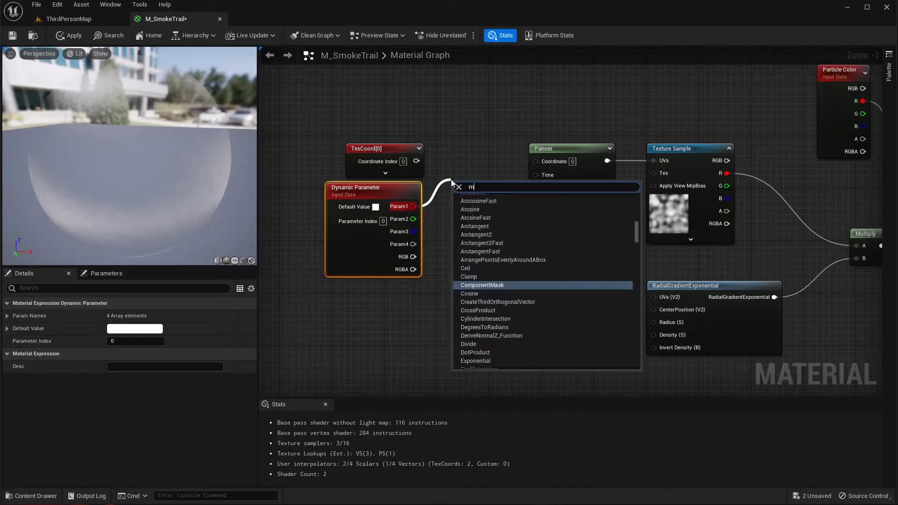
key(Return)
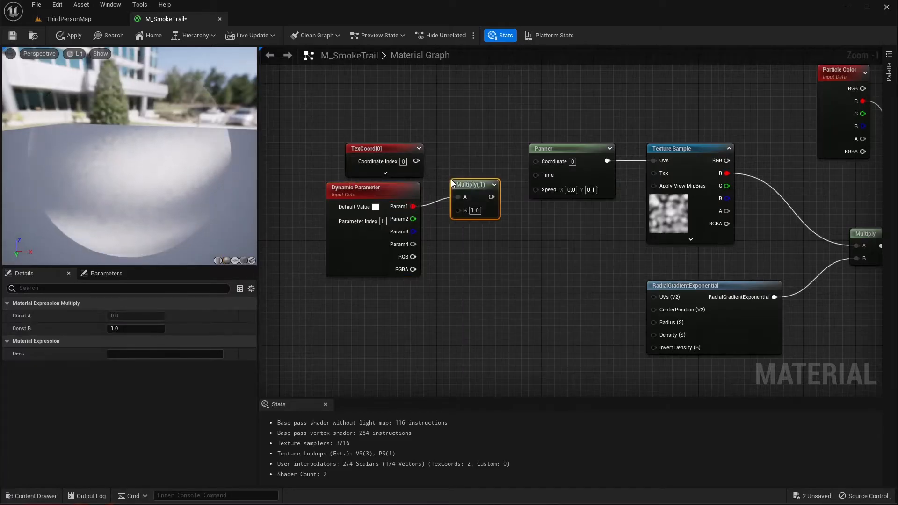
drag(417, 161, 534, 164)
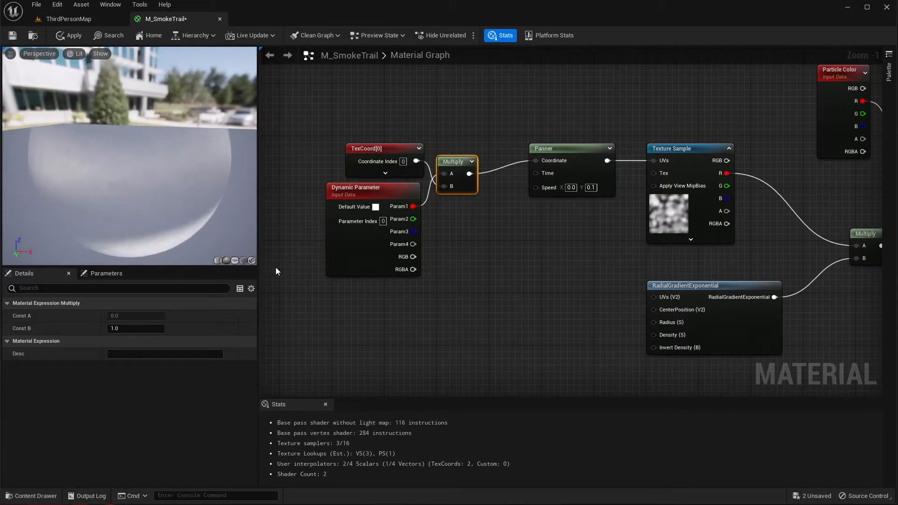
Rename the Dynamic Parameter's first parameter to SmokePan and apply the material changes.
right_drag(385, 319, 403, 292)
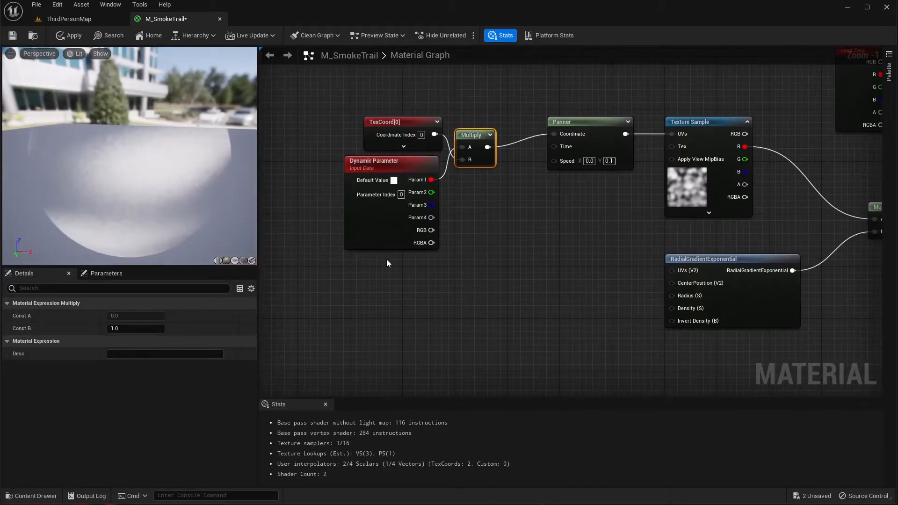
drag(390, 162, 397, 163)
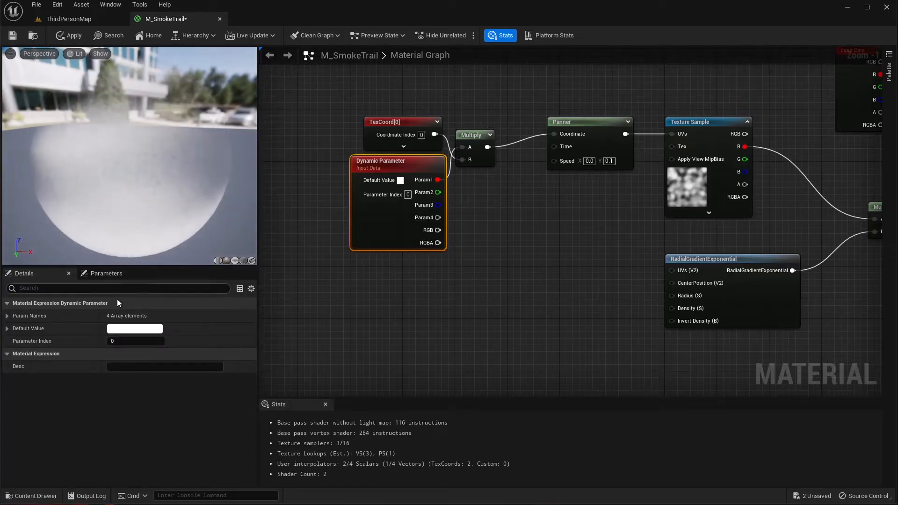
click(7, 316)
click(135, 329)
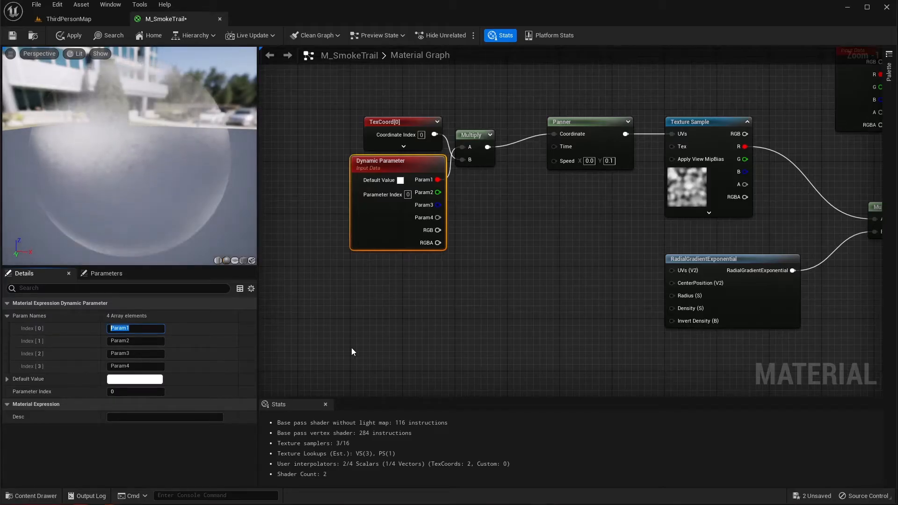
text(SmokePa)
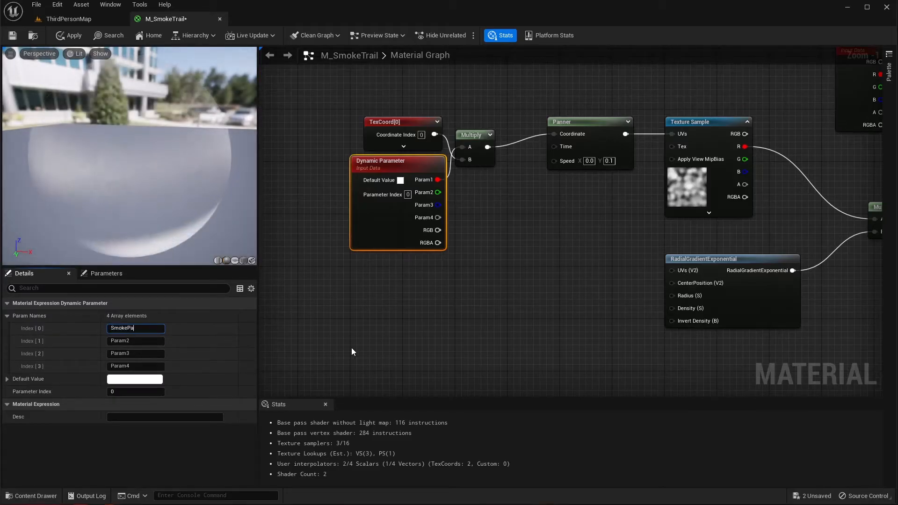
text(n)
key(Return)
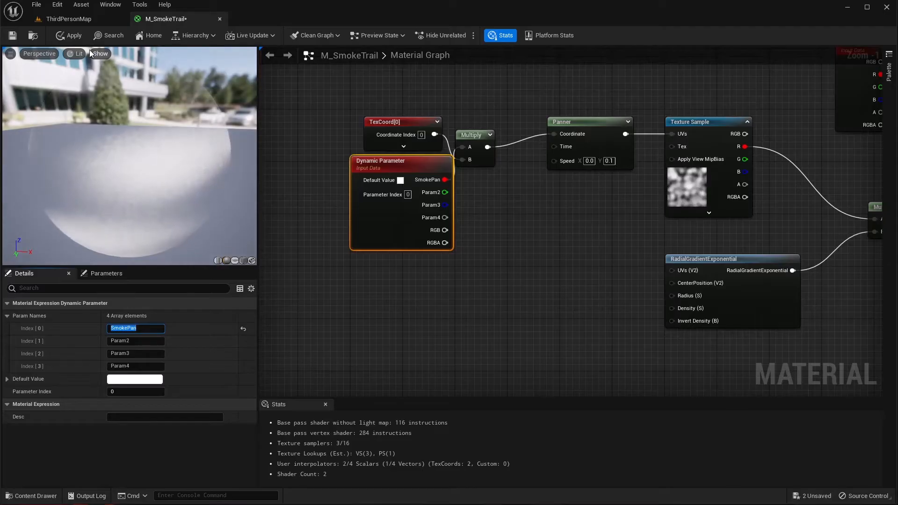
click(70, 37)
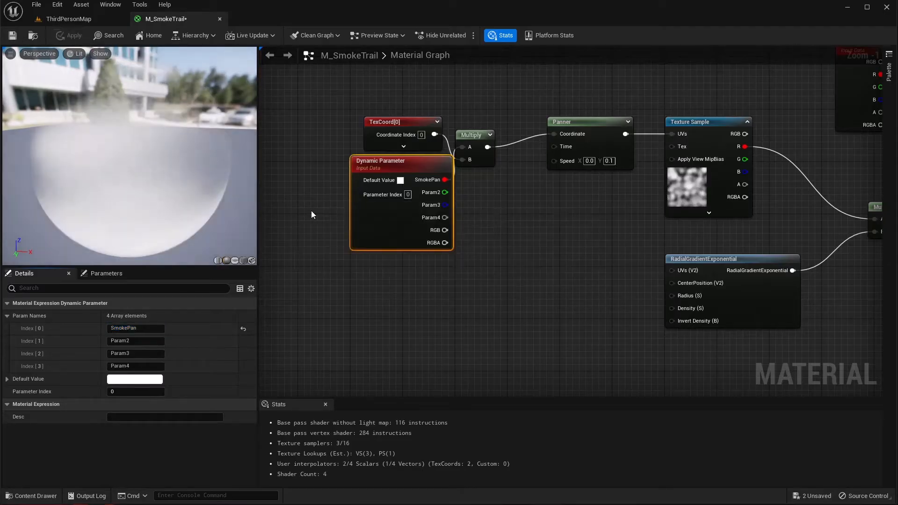
Add a Constant node beside RadialGradientExponential and connect it to the Density (S) input.
right_drag(580, 284, 404, 227)
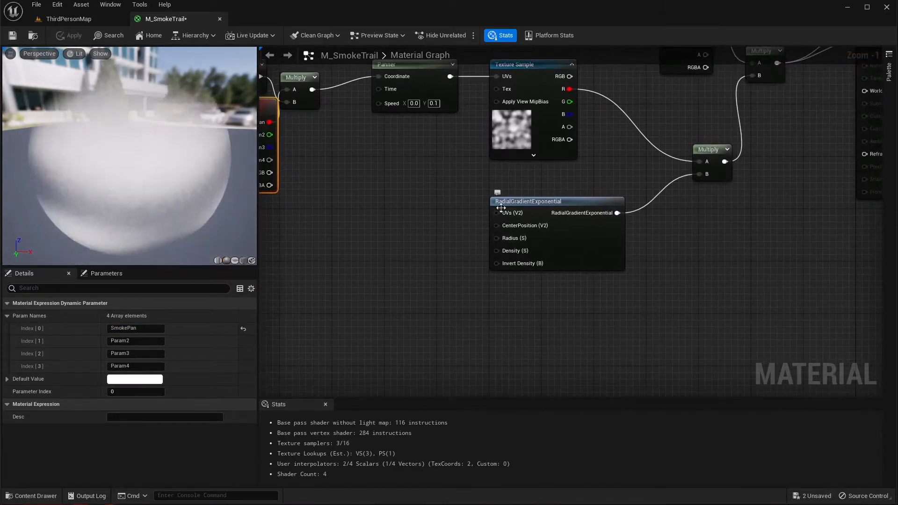
mouse_move(499, 254)
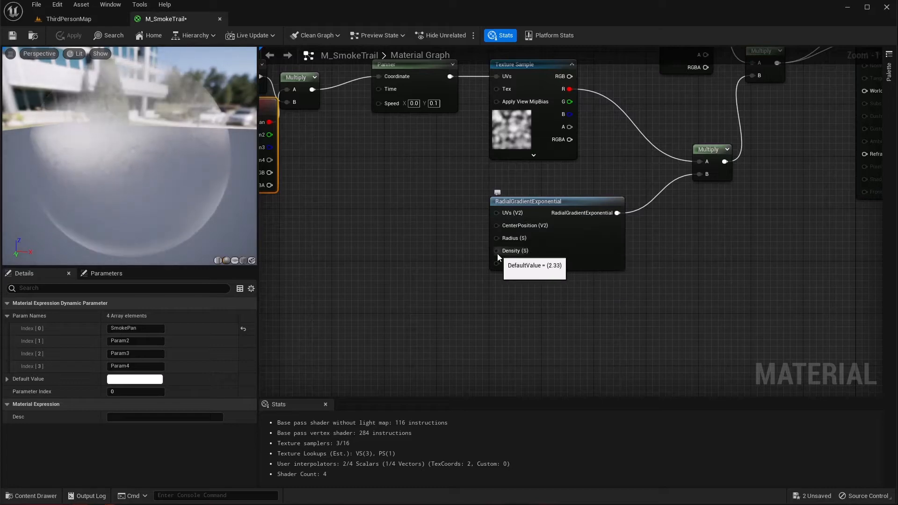
mouse_move(509, 213)
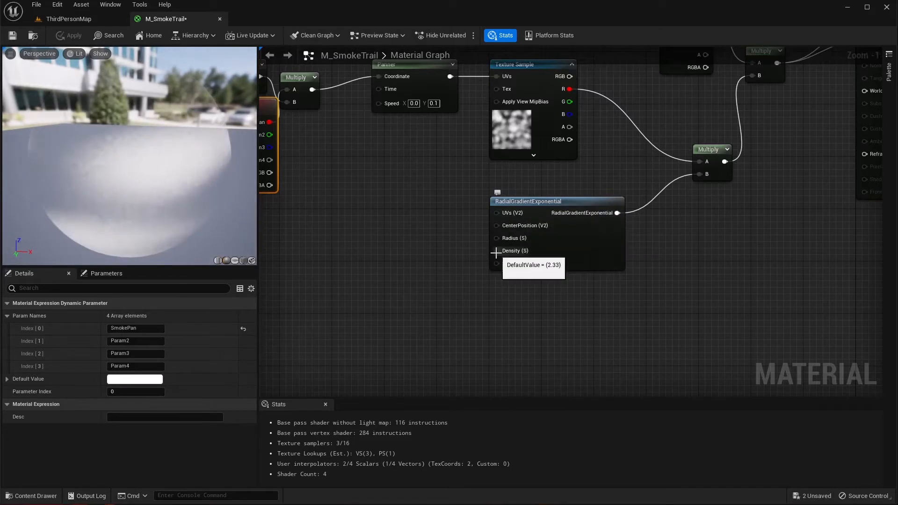
drag(495, 250, 464, 253)
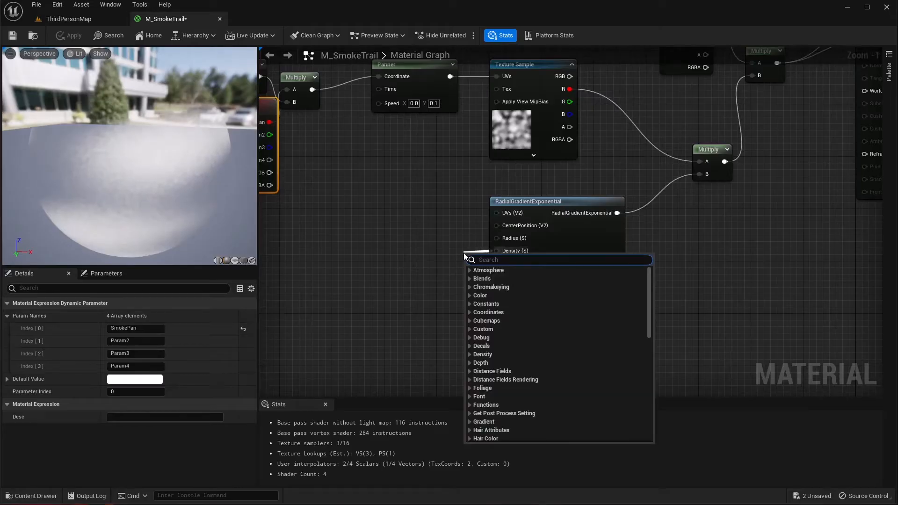
click(437, 257)
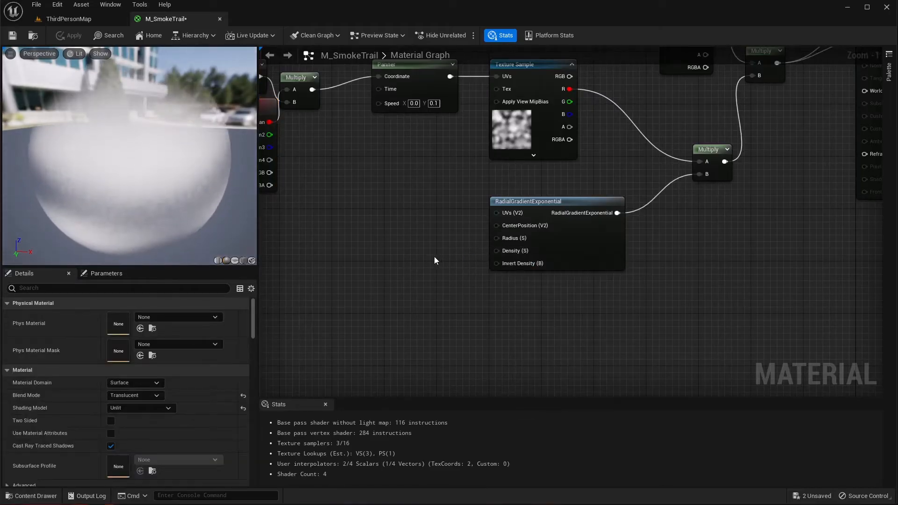
click(434, 257)
drag(438, 249, 436, 244)
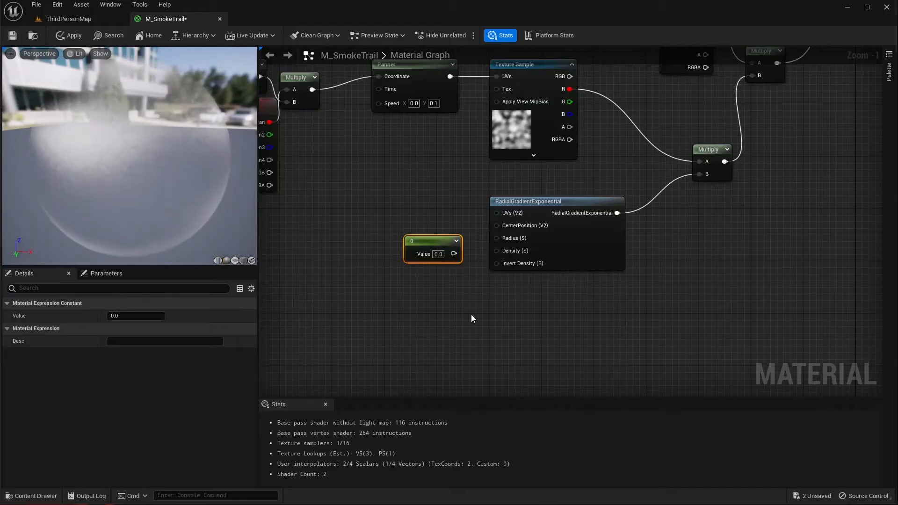
right_drag(471, 314, 426, 323)
scroll(424, 287, up, 1)
drag(405, 258, 457, 254)
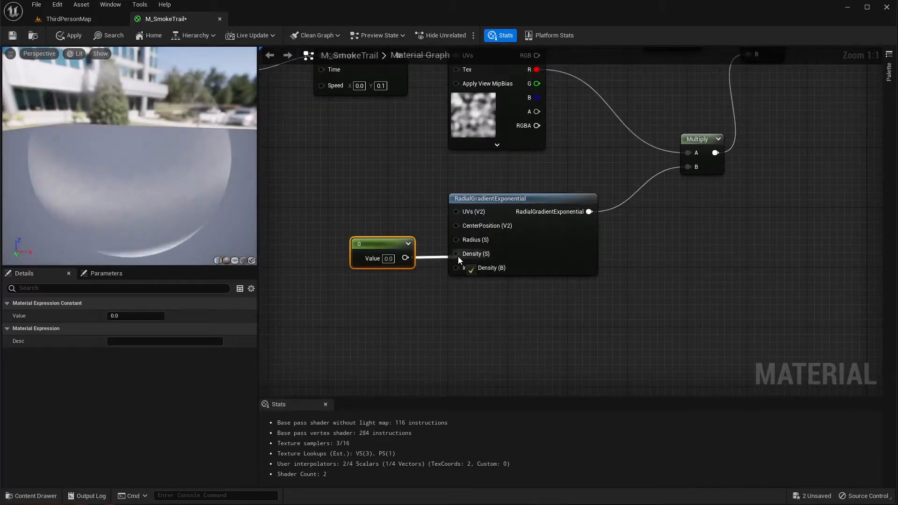
drag(369, 241, 378, 241)
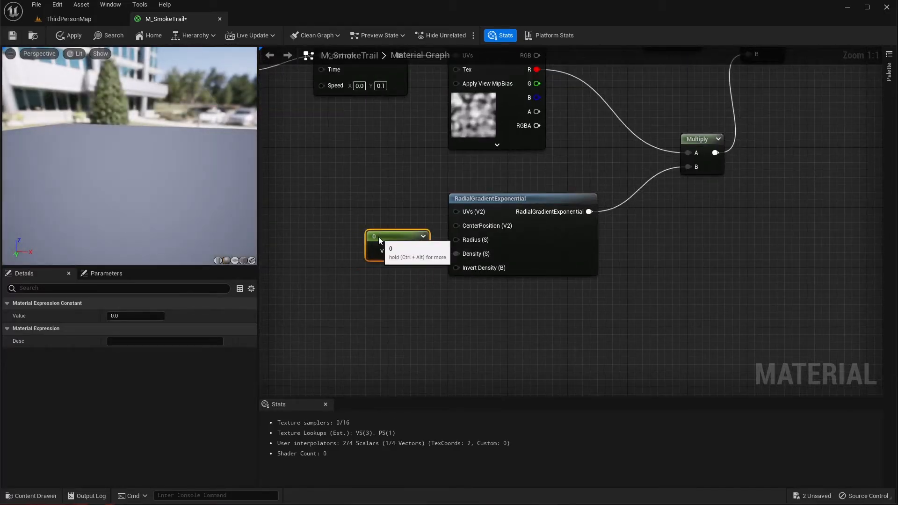
Set the density Constant's value to 0.2, then apply and save the M_SmokeTrail material.
click(394, 260)
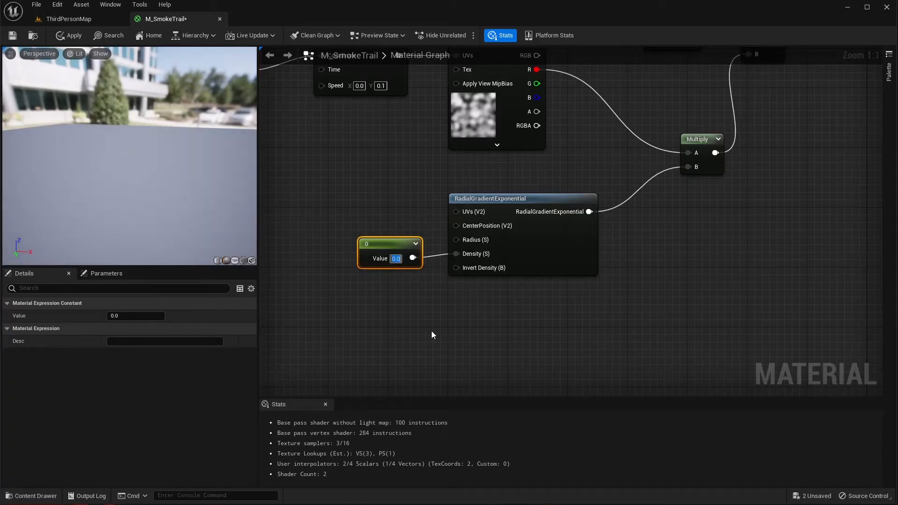
text(0.2)
key(Return)
click(69, 35)
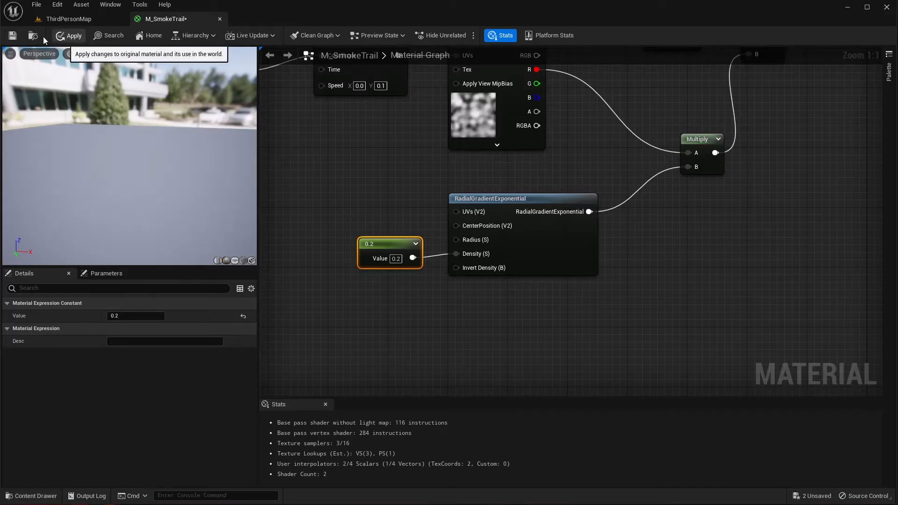
click(13, 35)
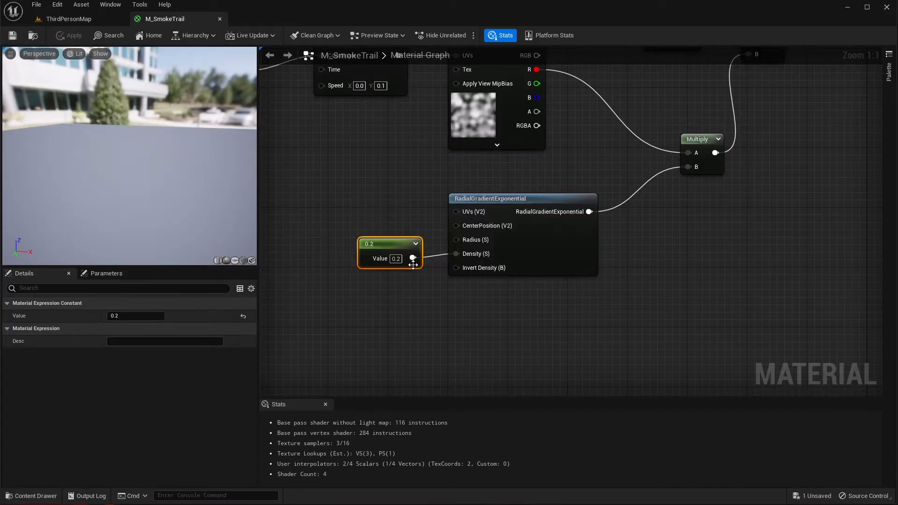
Move the 0.2 Constant node closer to RadialGradientExponential and apply the material again.
right_drag(360, 260, 407, 260)
drag(431, 241, 445, 241)
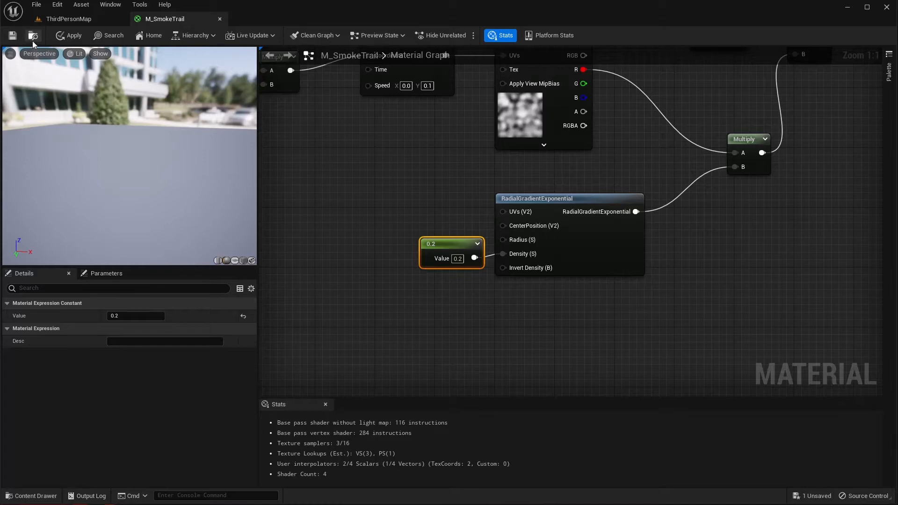
click(68, 35)
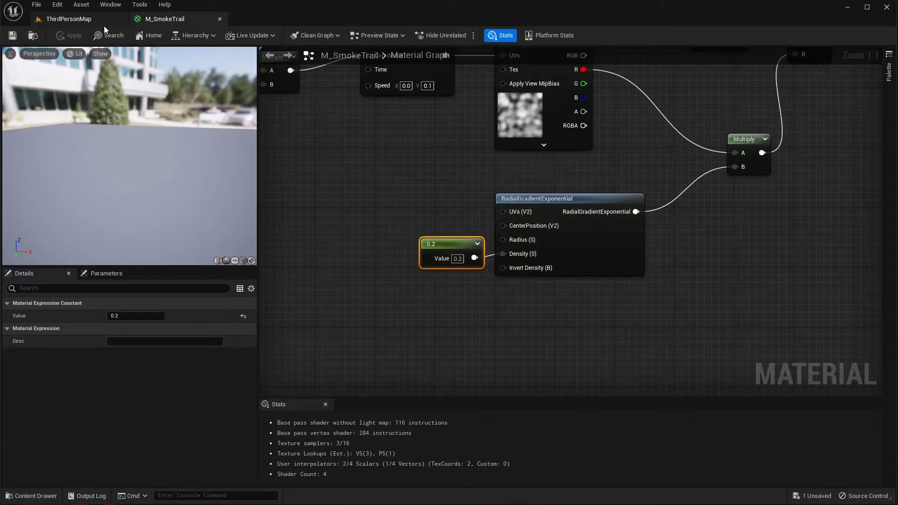
Create a Niagara System in the ThirdPersonMap content folder from selected emitters, adding the Empty emitter template.
click(78, 21)
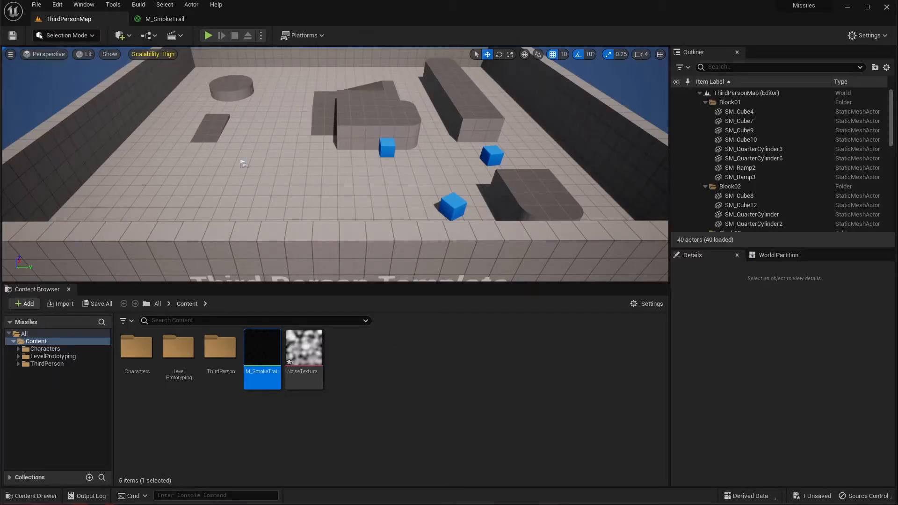
right_click(362, 361)
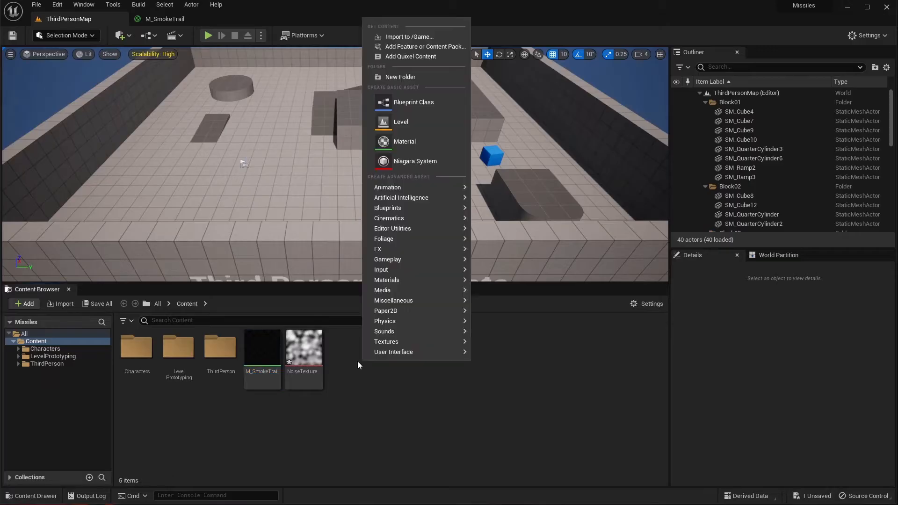
click(411, 163)
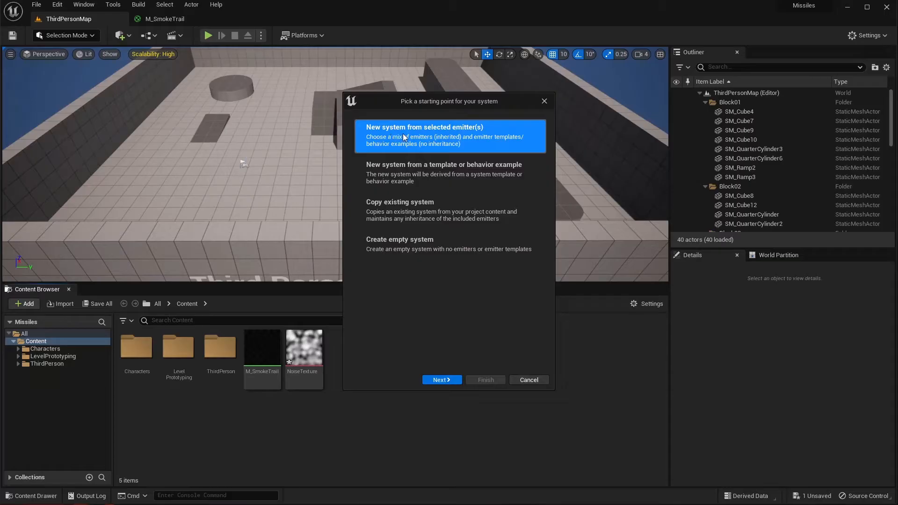
click(443, 379)
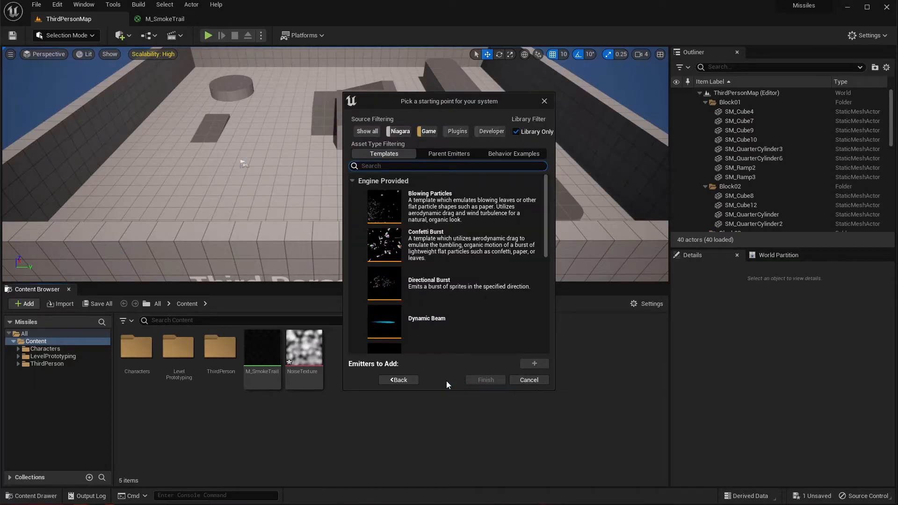
scroll(459, 277, down, 3)
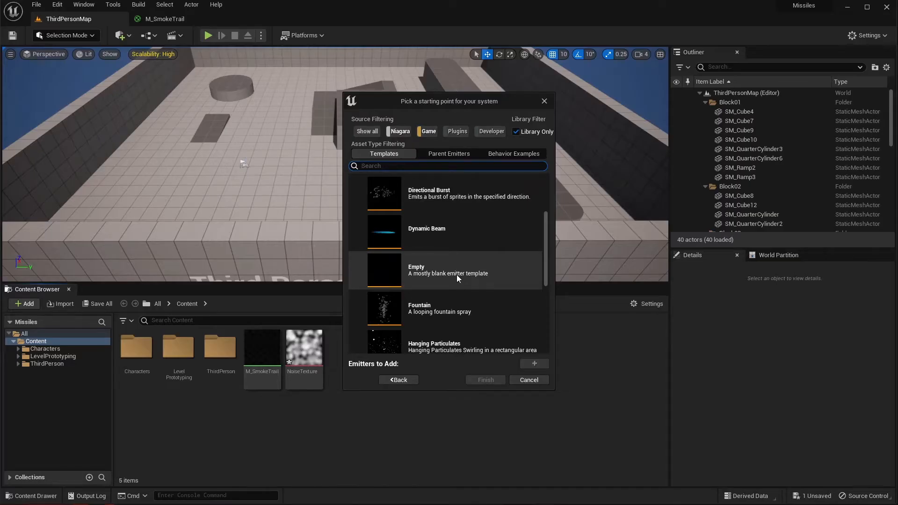
click(457, 275)
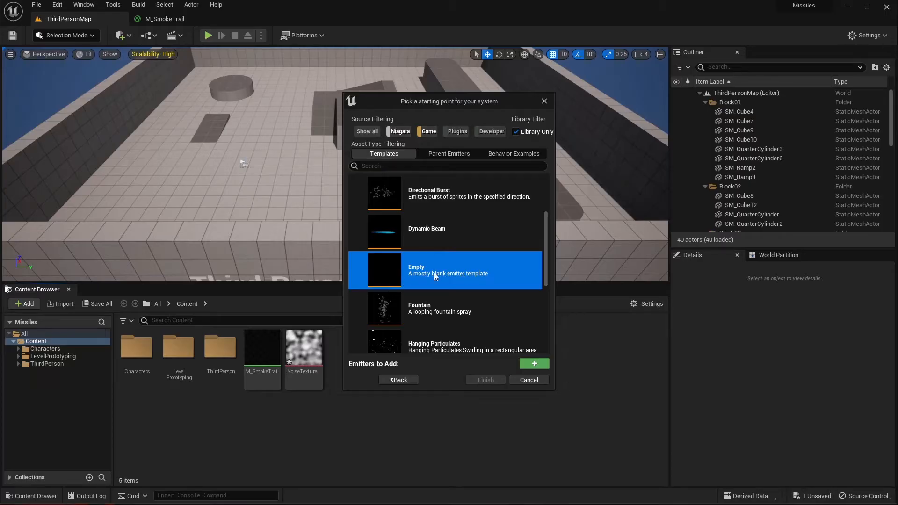
click(536, 364)
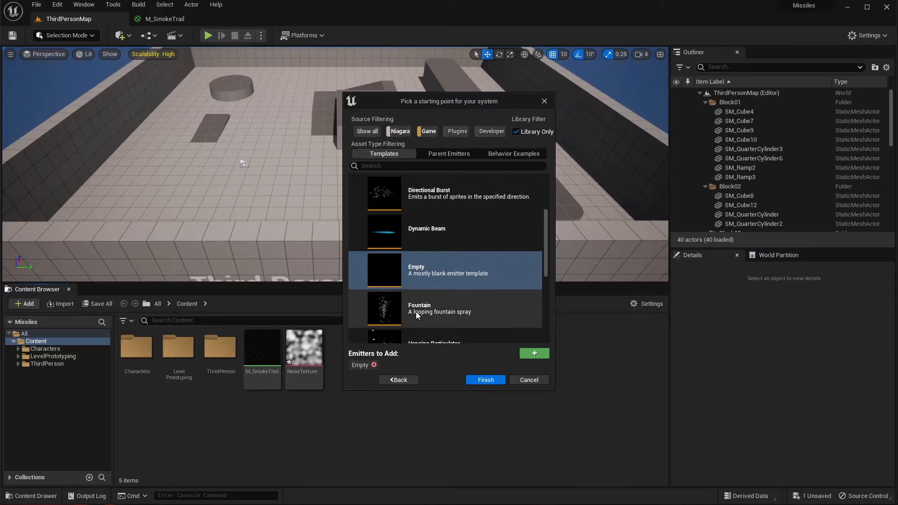
click(482, 380)
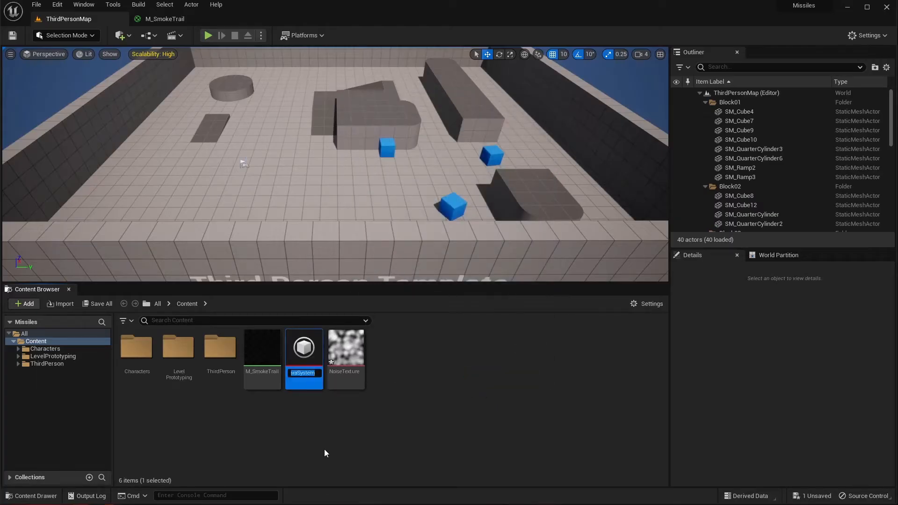
Name the new Niagara system NS_HomingMissile and open it for editing.
text(NS)
text(_)
text(HomingM)
text(issile)
key(Return)
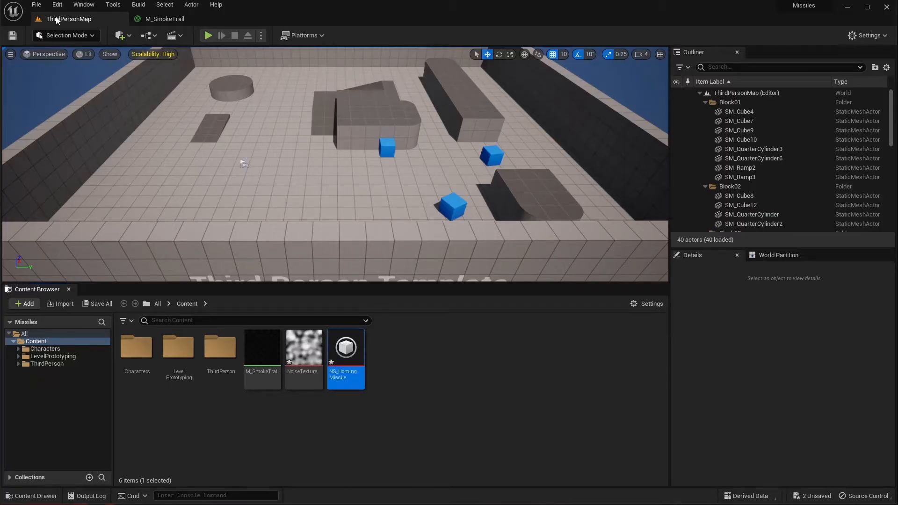
double_click(348, 354)
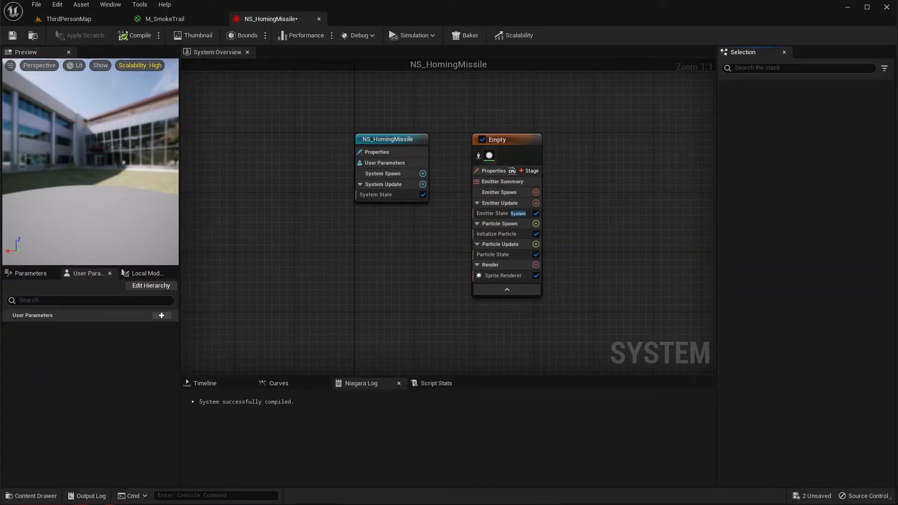
right_drag(392, 251, 326, 237)
right_drag(535, 168, 500, 157)
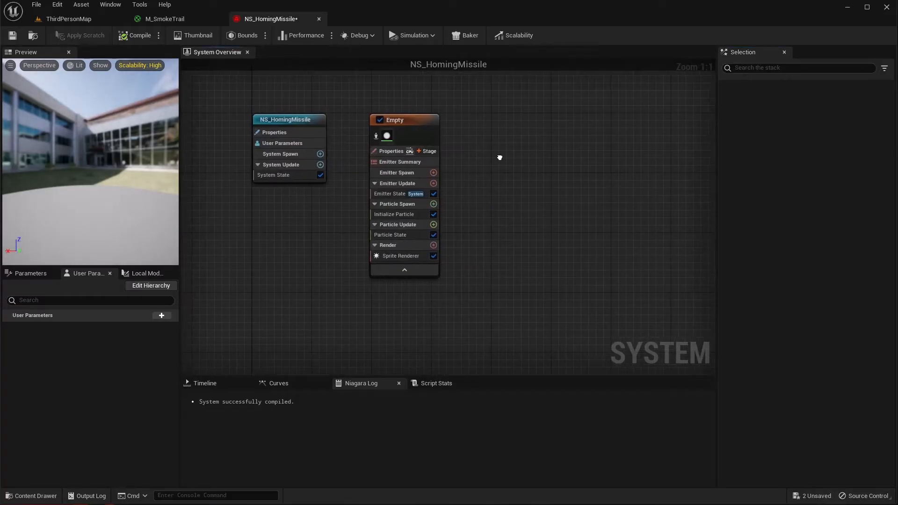
Rename the Empty emitter as Projectile and nudge its node slightly closer to the system node.
click(395, 120)
right_click(394, 120)
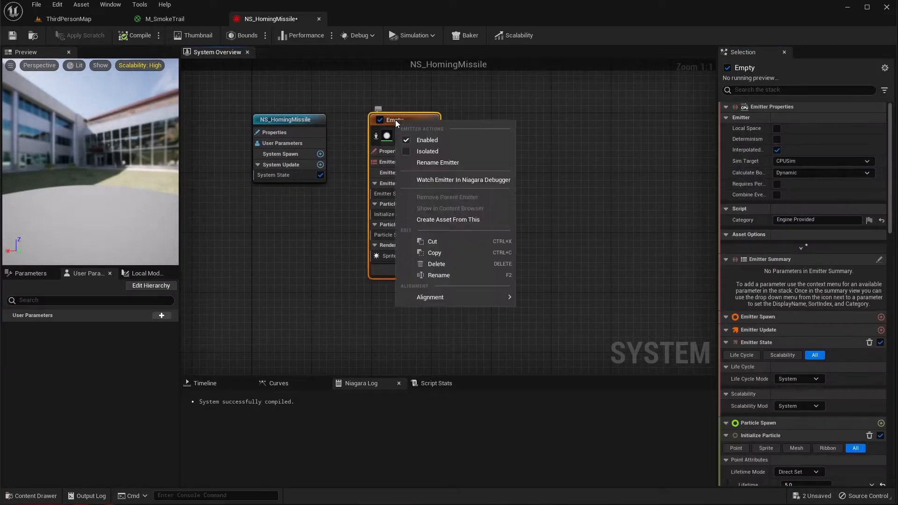
click(435, 163)
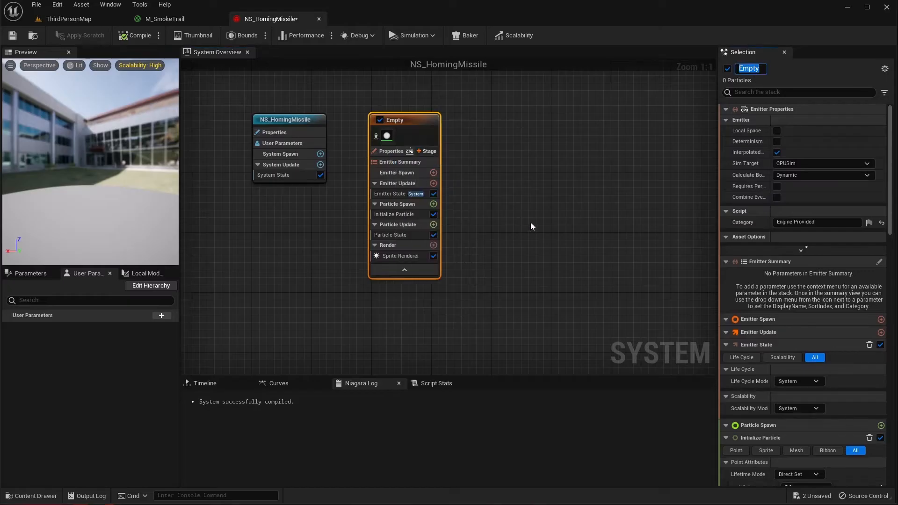
text(Projectile)
key(Return)
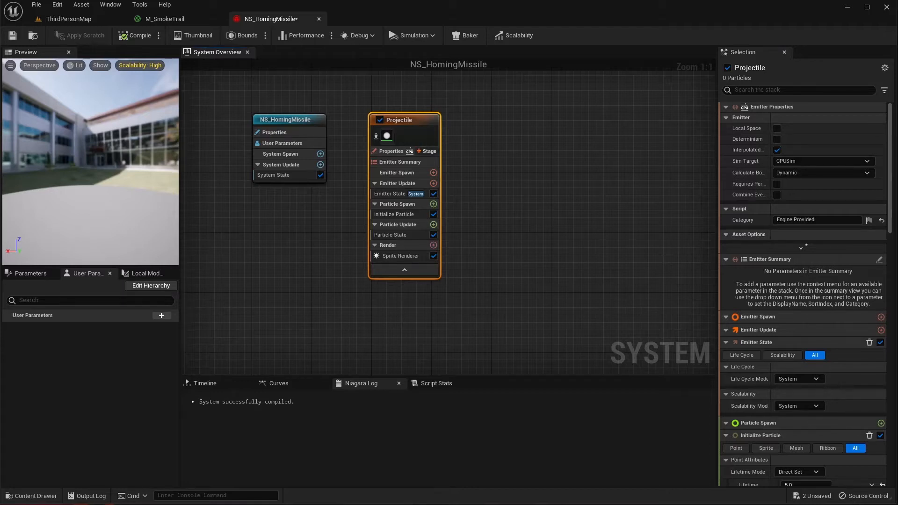
right_drag(473, 213, 376, 207)
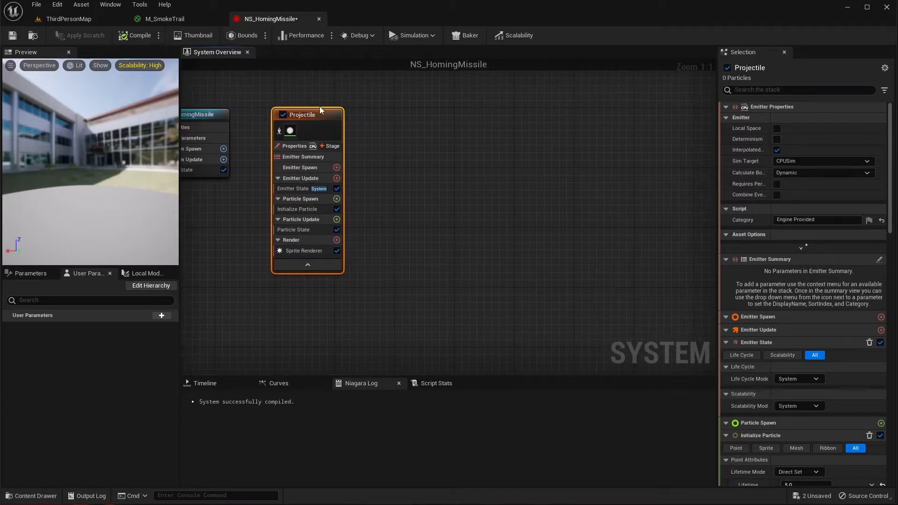
drag(310, 113, 303, 112)
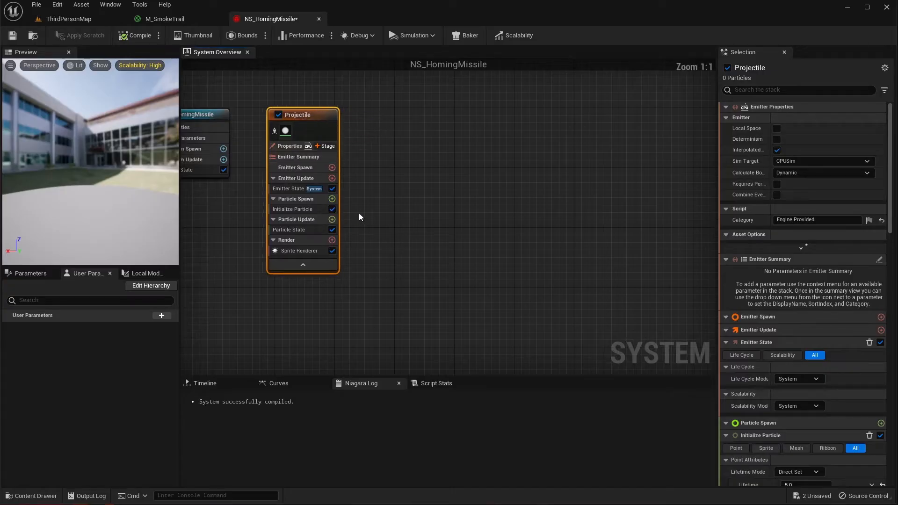
Set the Life Cycle Mode to Self in the Projectile emitter's Emitter State.
click(299, 189)
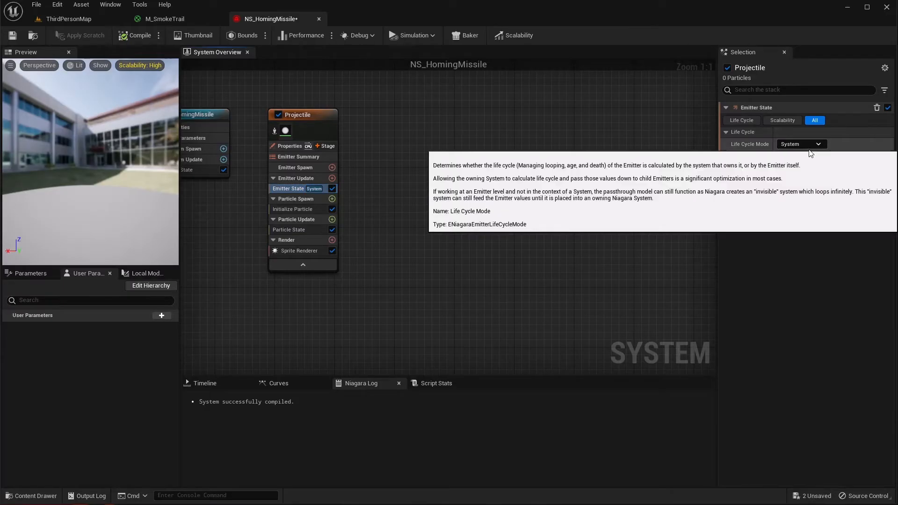
click(806, 145)
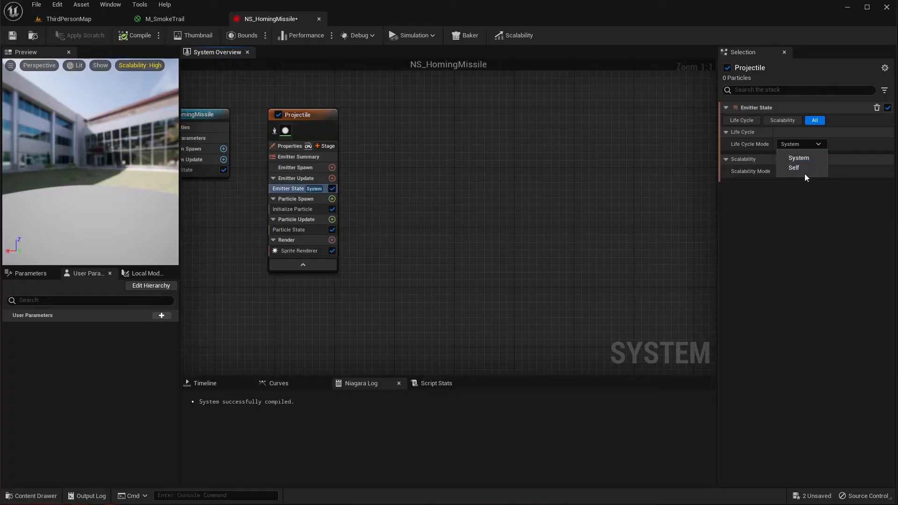
click(803, 169)
Try the Once loop behavior in the Projectile's Emitter State and restore Infinite.
click(797, 171)
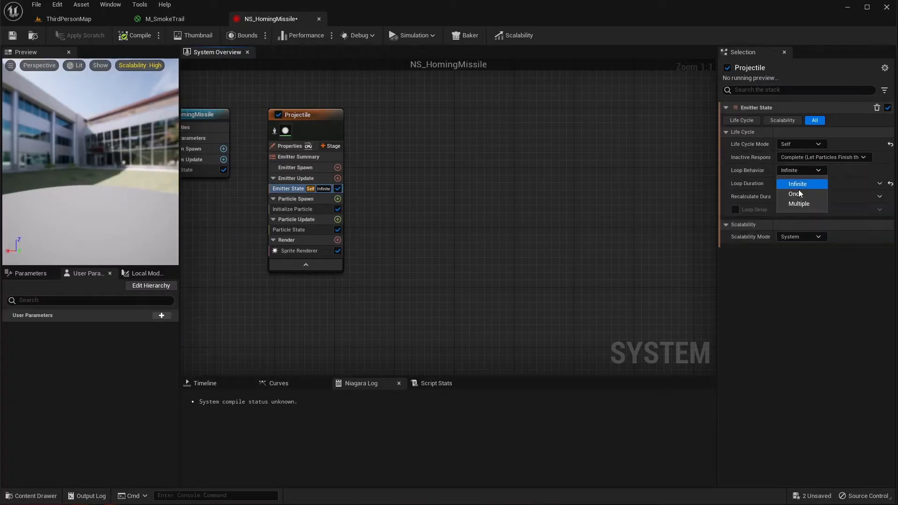
click(798, 195)
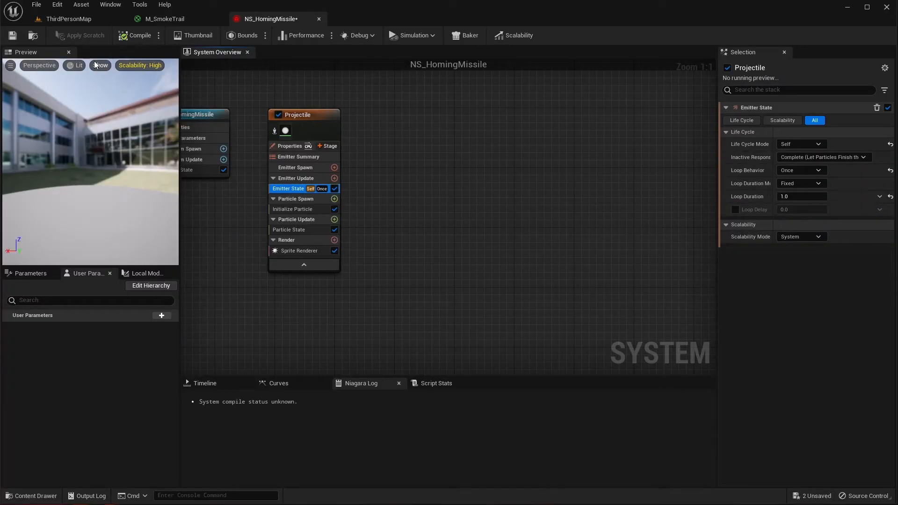
click(800, 171)
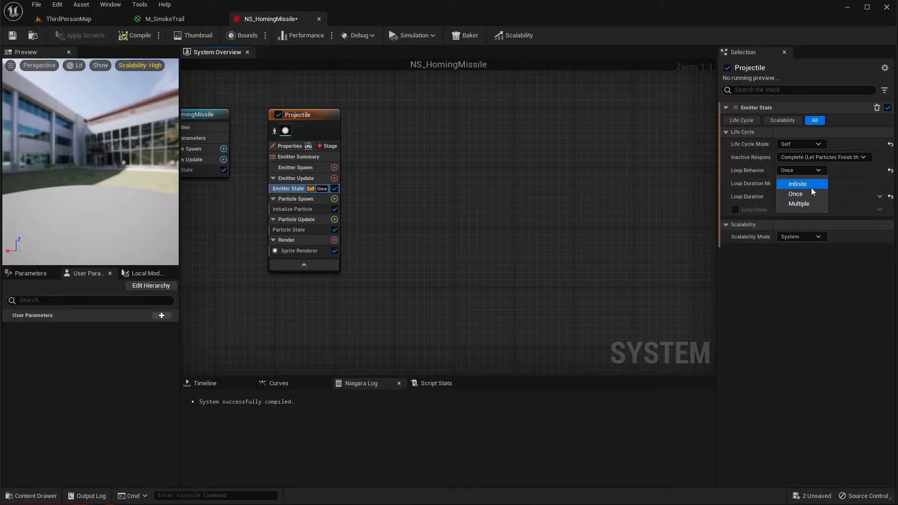
click(798, 183)
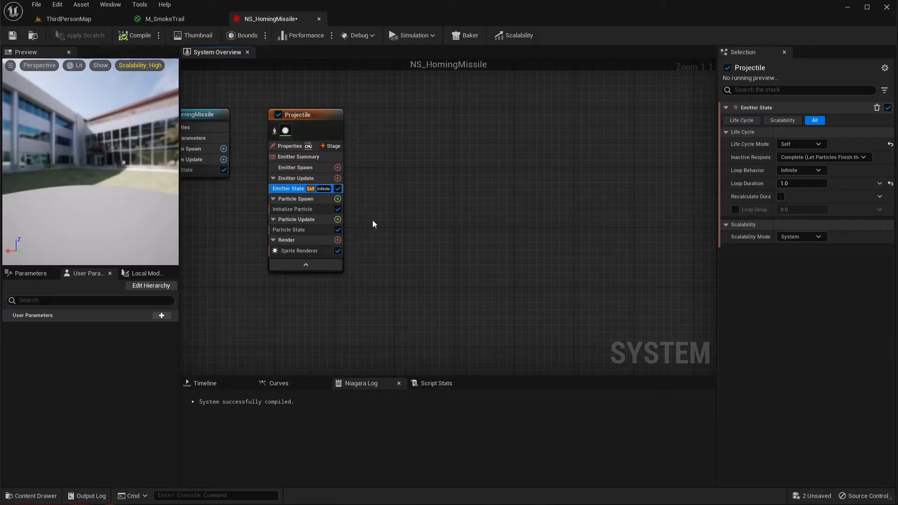
Add a Spawn Rate module to the Projectile emitter's Emitter Update group.
click(338, 181)
text(spawn)
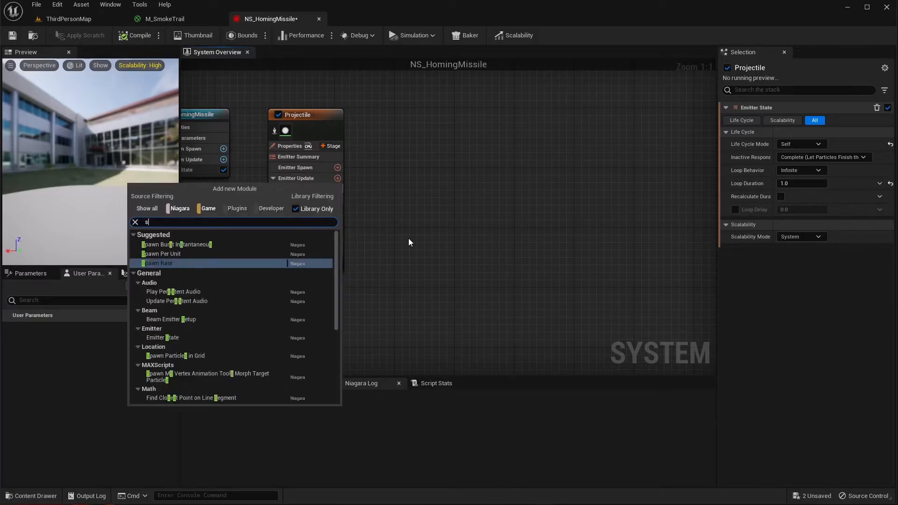
key(Return)
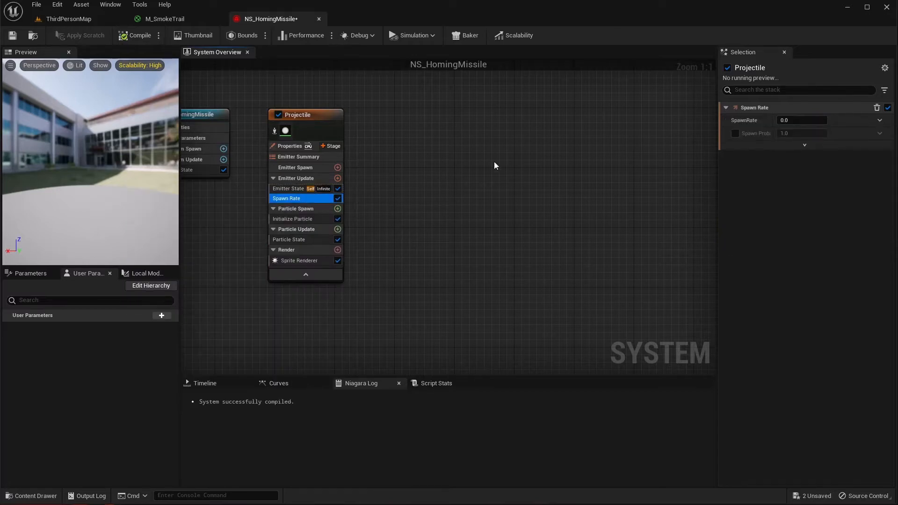
Set the Projectile emitter's SpawnRate to 5, then compile and save the Niagara system.
click(795, 120)
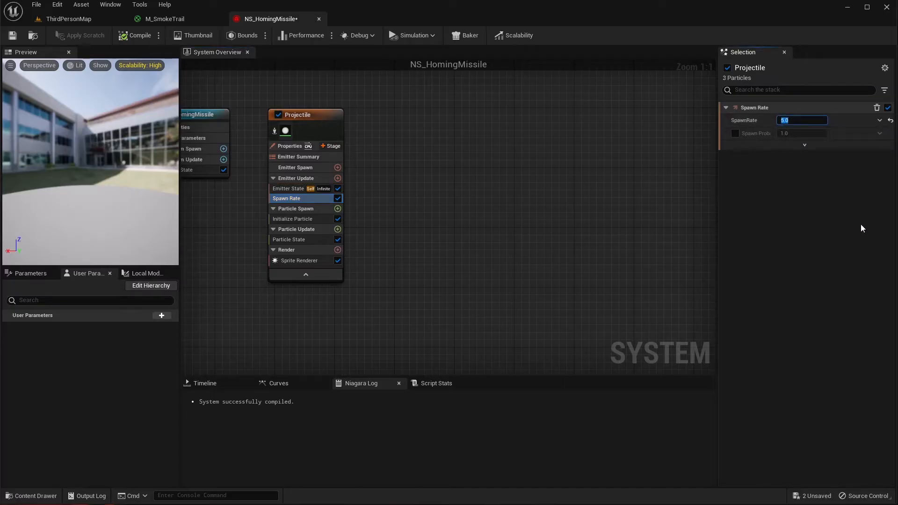
text(5)
key(Return)
click(125, 37)
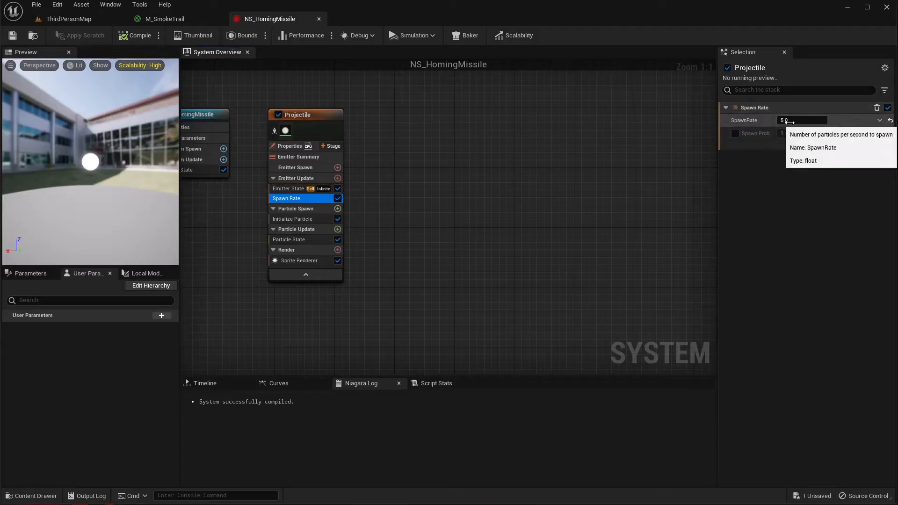
key(ctrl+s)
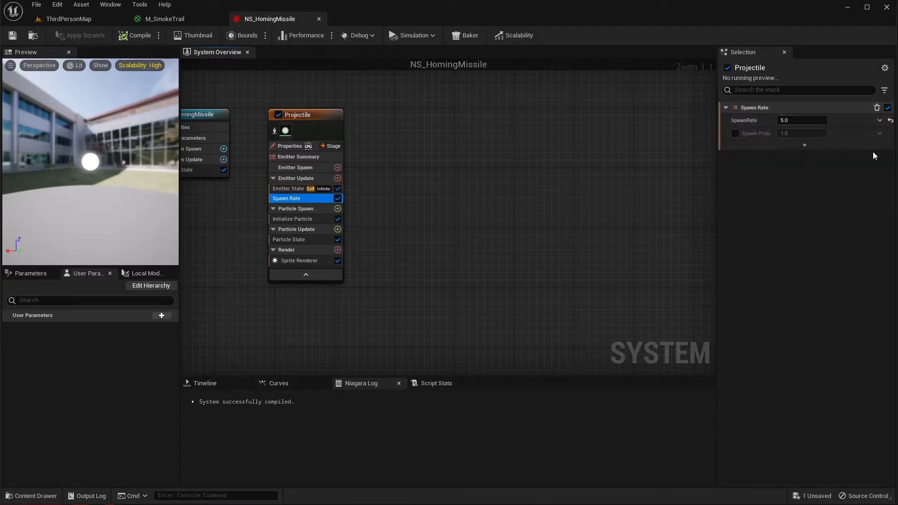
Link the Spawn Rate module's SpawnRate value to a new user parameter.
click(880, 120)
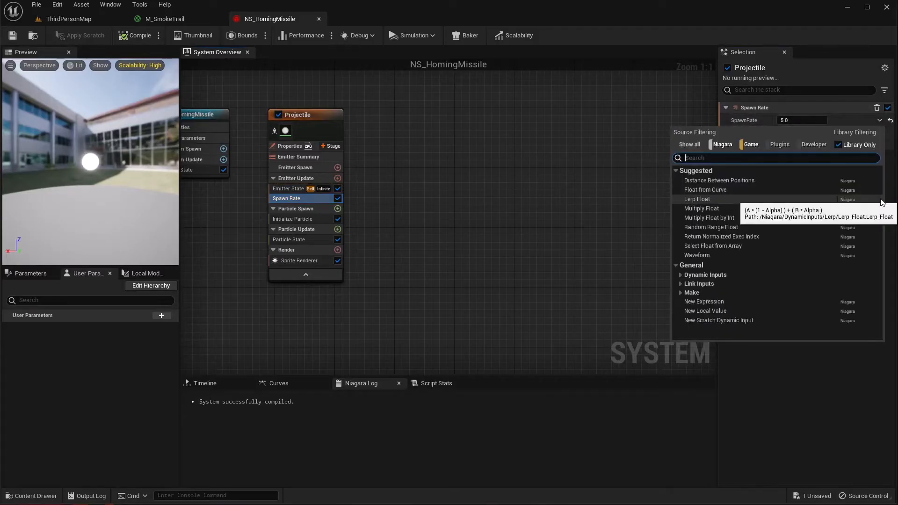
text(user)
key(Return)
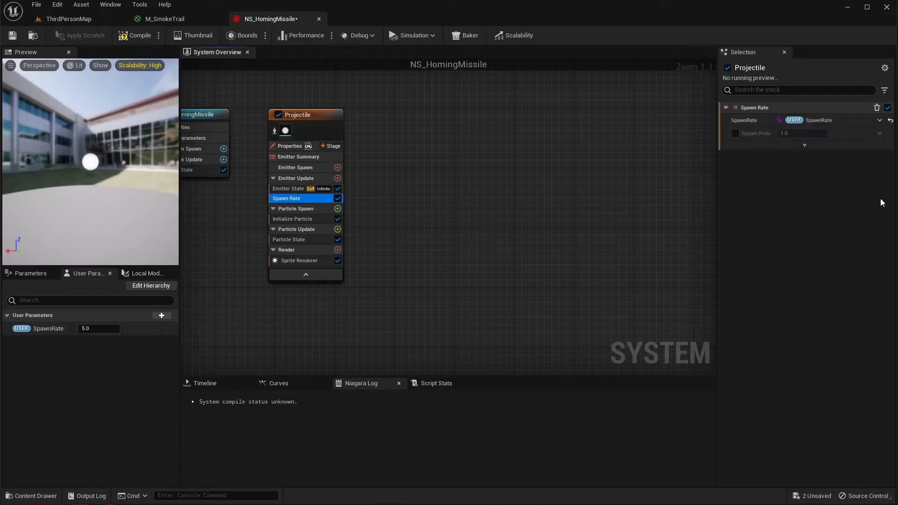
Rename the SpawnRate user parameter as NumberProjectiles.
right_click(50, 328)
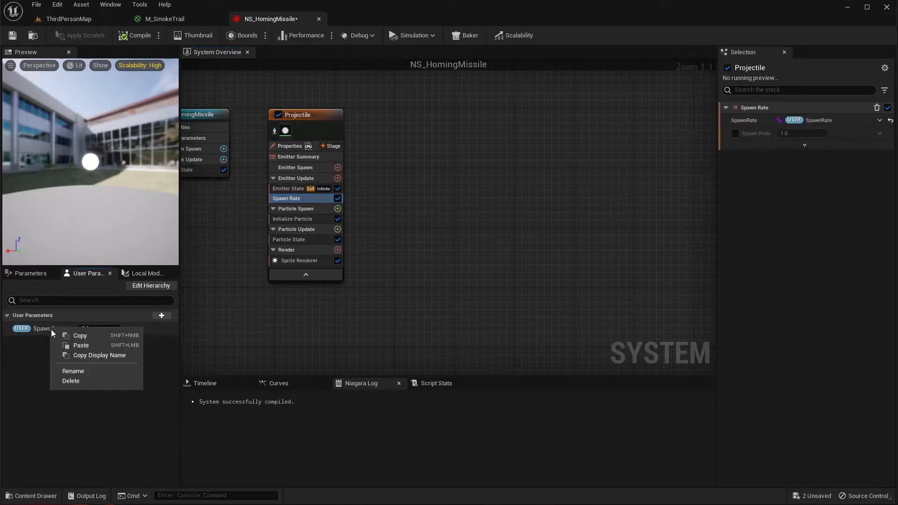
click(70, 371)
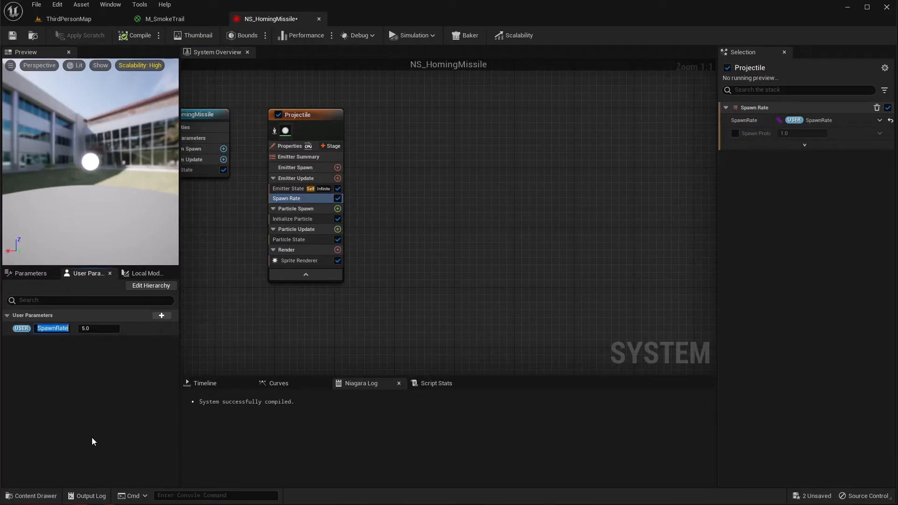
text(NumberProj)
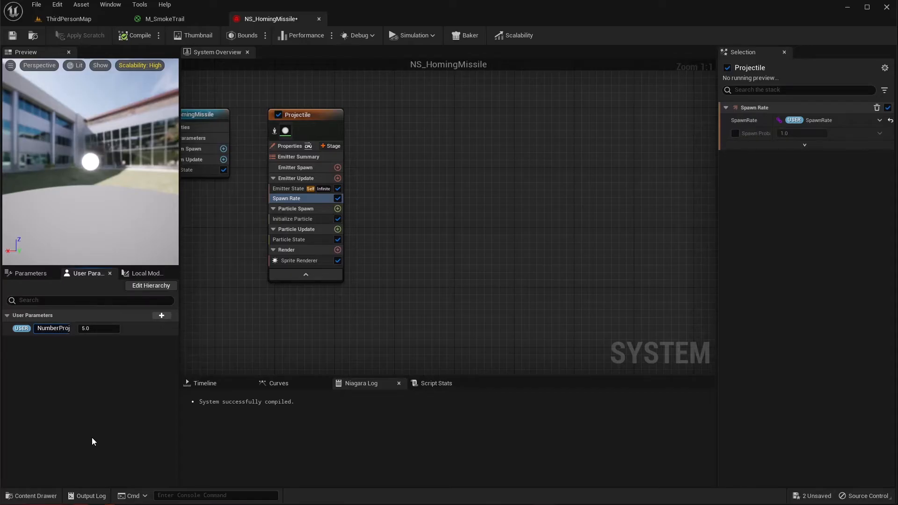
text(ectiles)
key(Return)
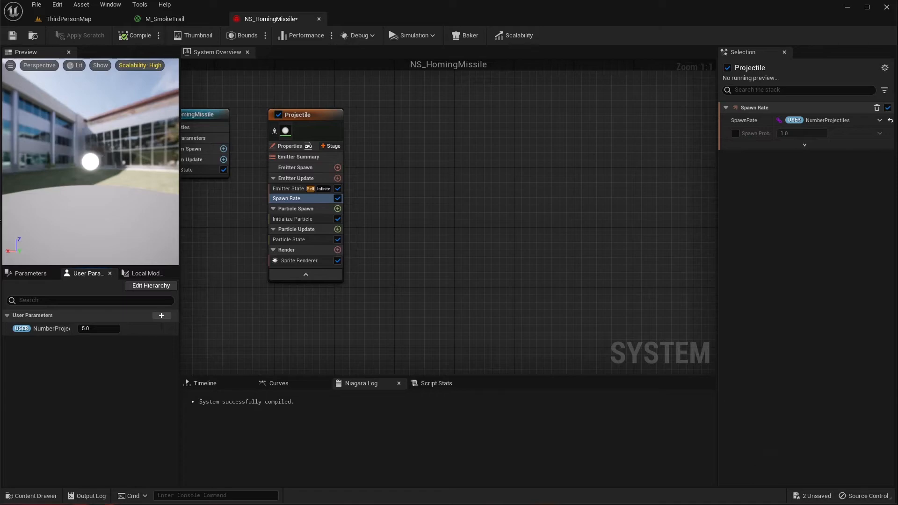
Set the Projectile emitter's Initialize Particle lifetime to Random, with a minimum of 1.2 and a maximum of 1.75.
click(300, 220)
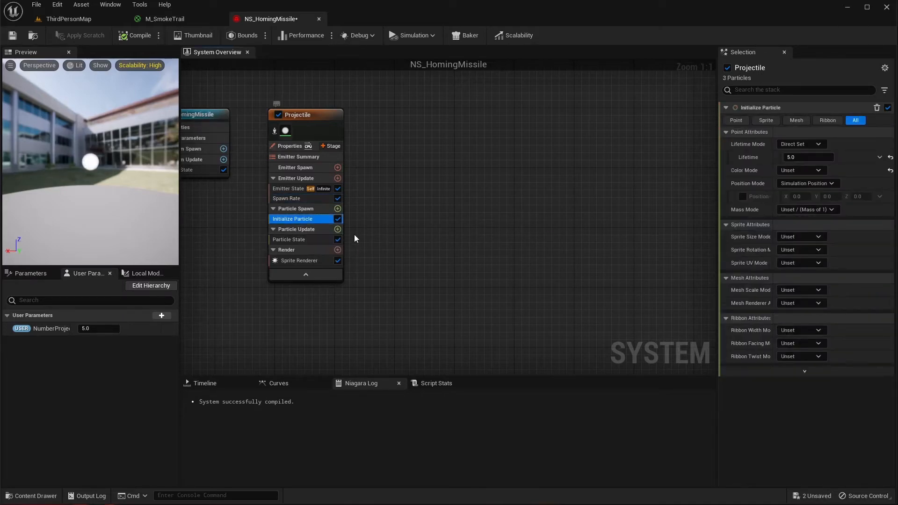
click(816, 145)
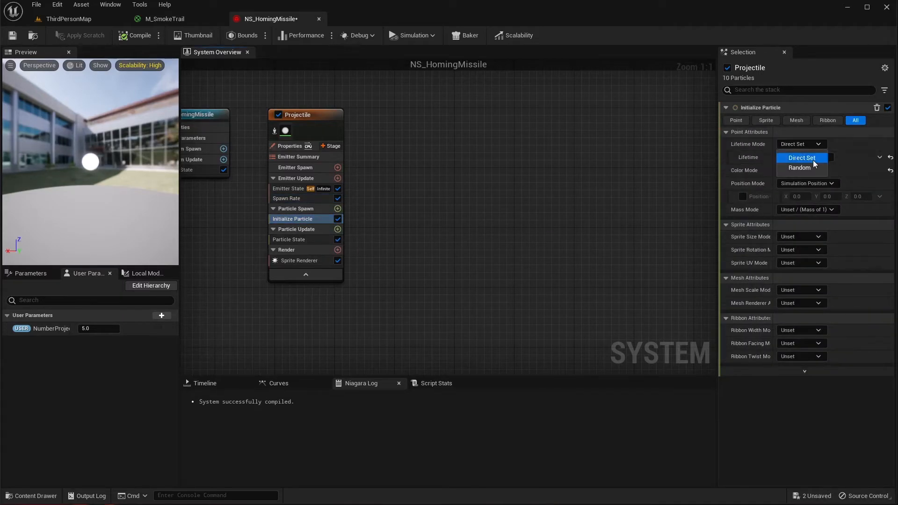
click(811, 167)
click(809, 158)
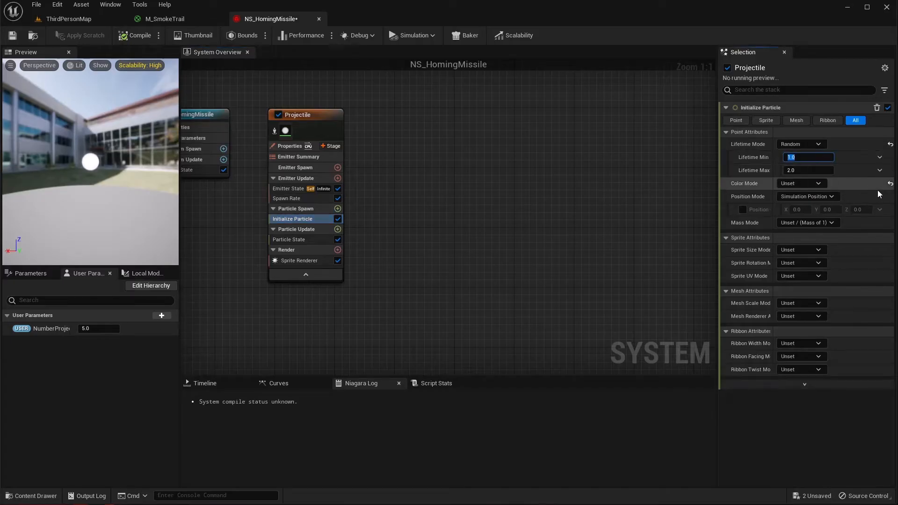
text(1.2)
key(Tab)
text(1)
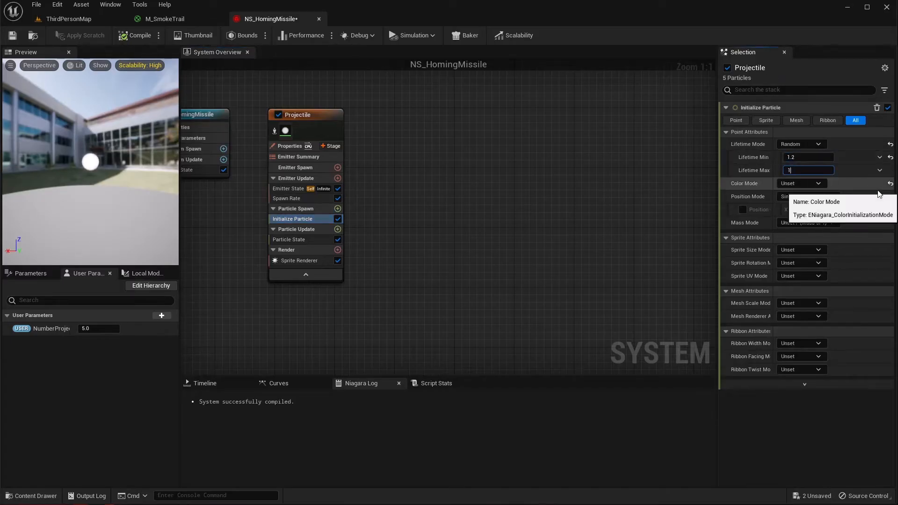
key(Return)
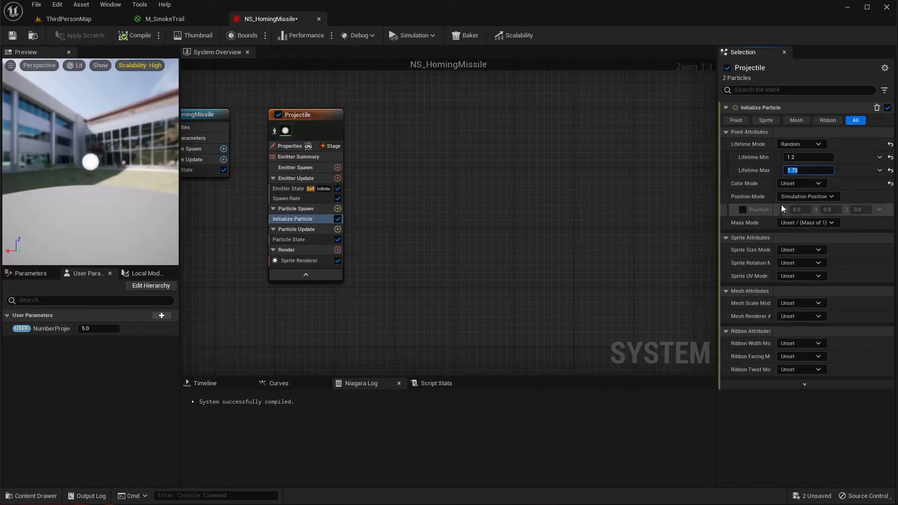
Set the Initialize Particle module's Color Mode to Direct Set.
click(822, 185)
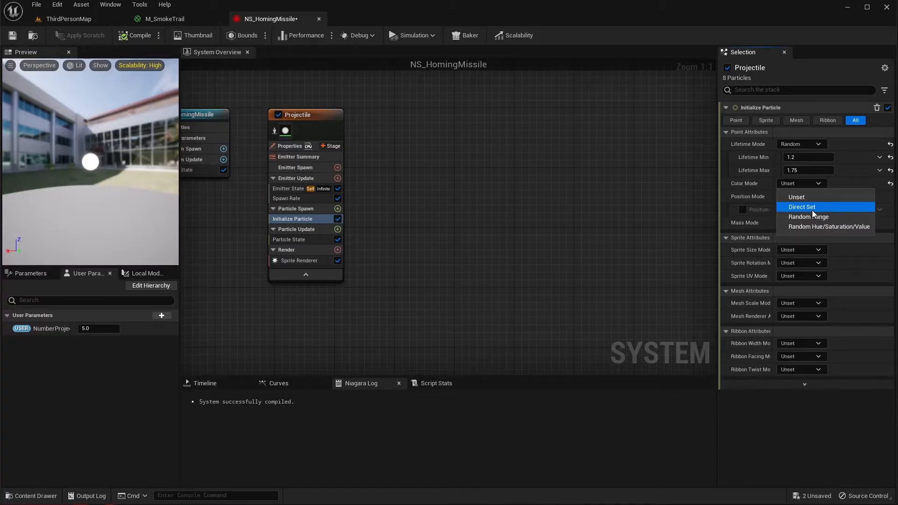
click(812, 210)
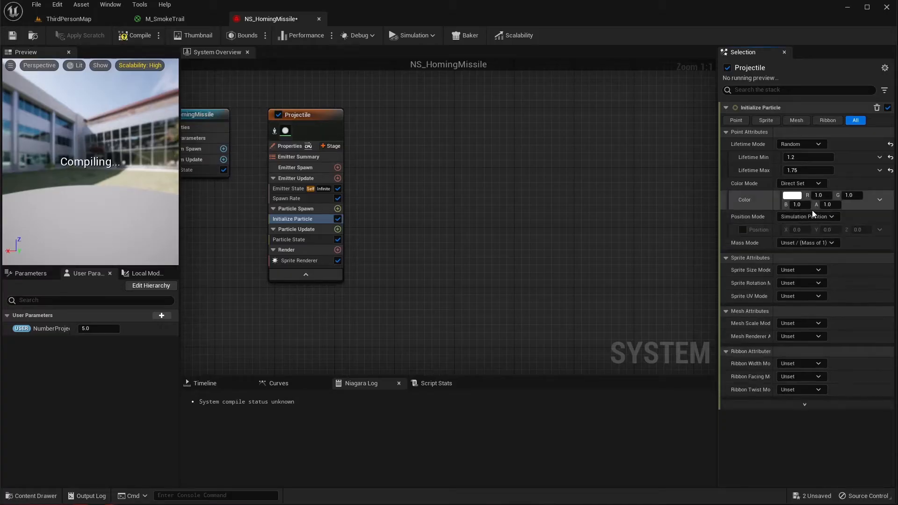
click(793, 196)
click(819, 195)
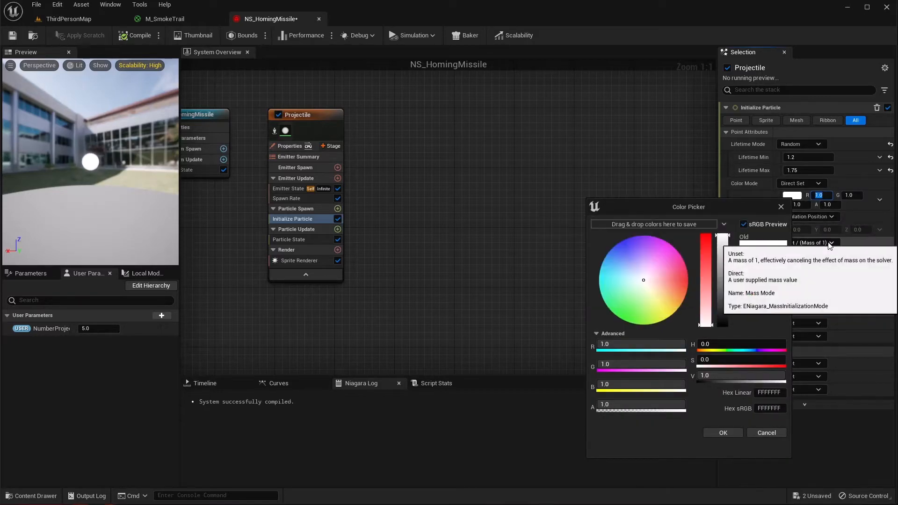
key(Tab)
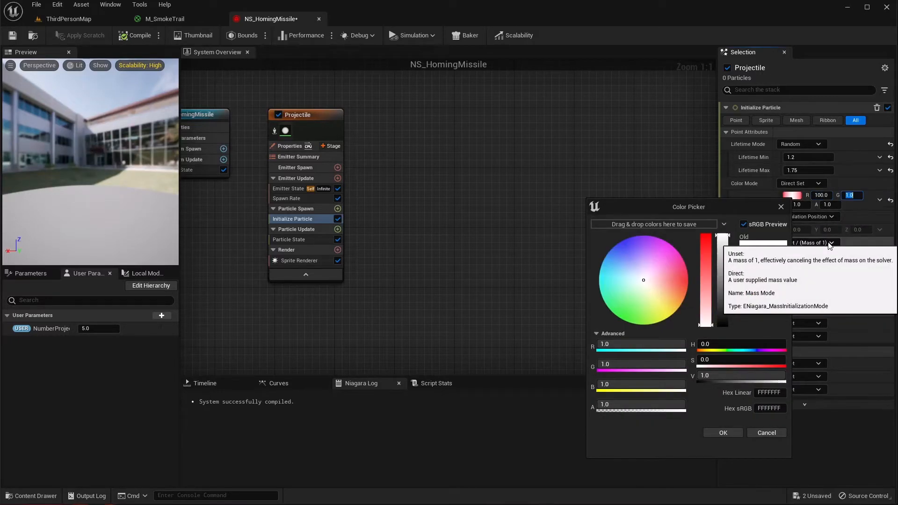
text(500)
key(Return)
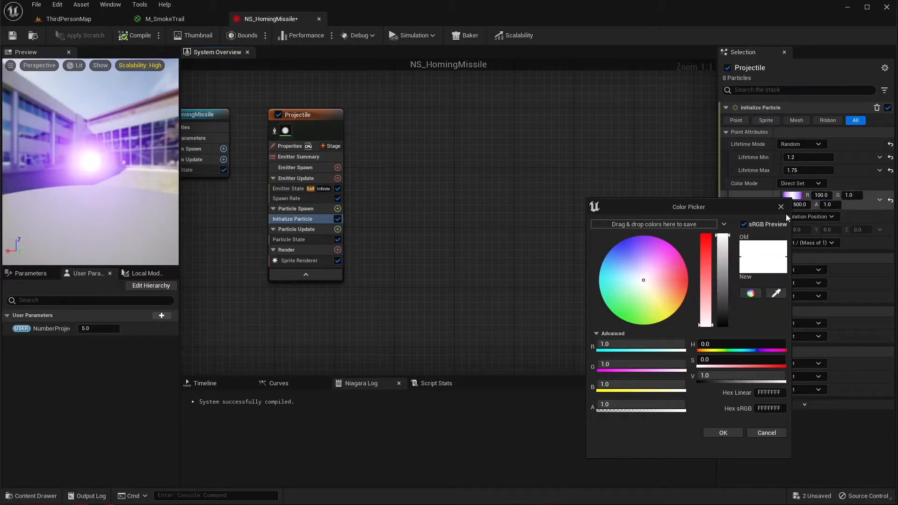
click(767, 433)
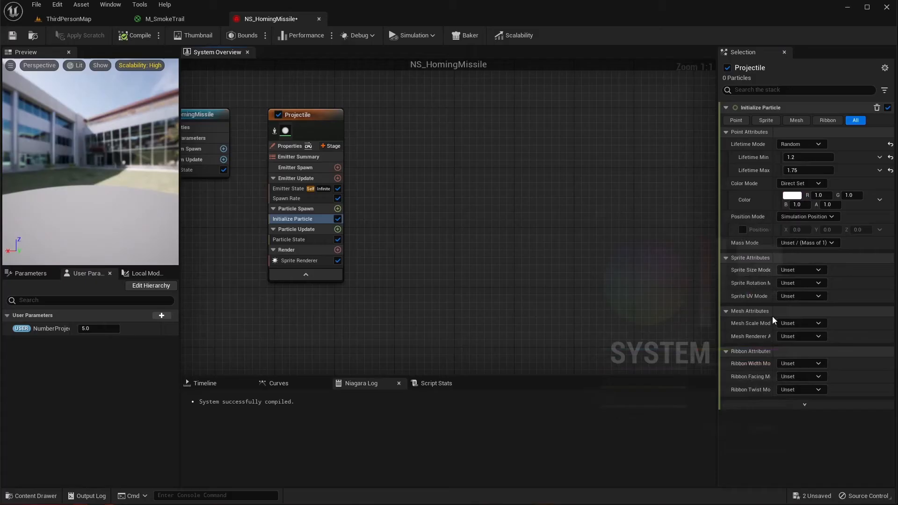
Set the Initialize Particle color to R 100, G 0 and B 500 for a glowing purple particle.
click(822, 196)
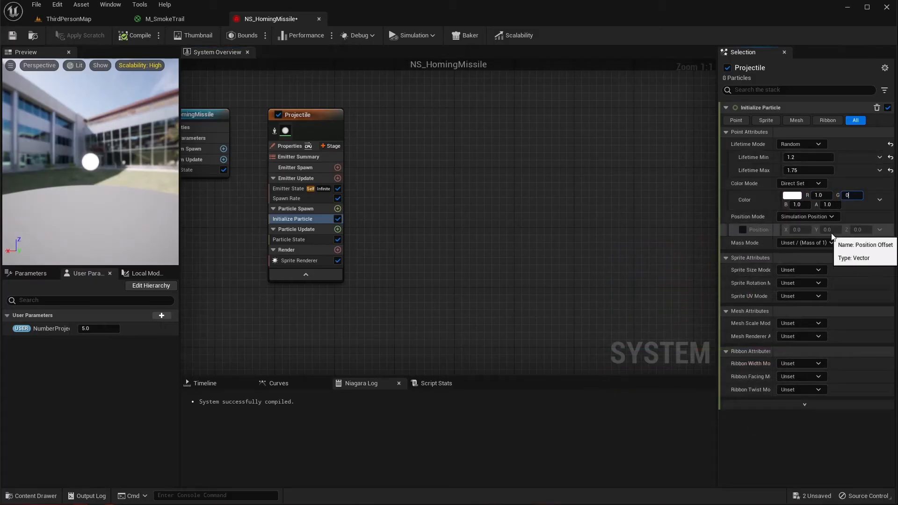
key(Tab)
text(5)
key(Tab)
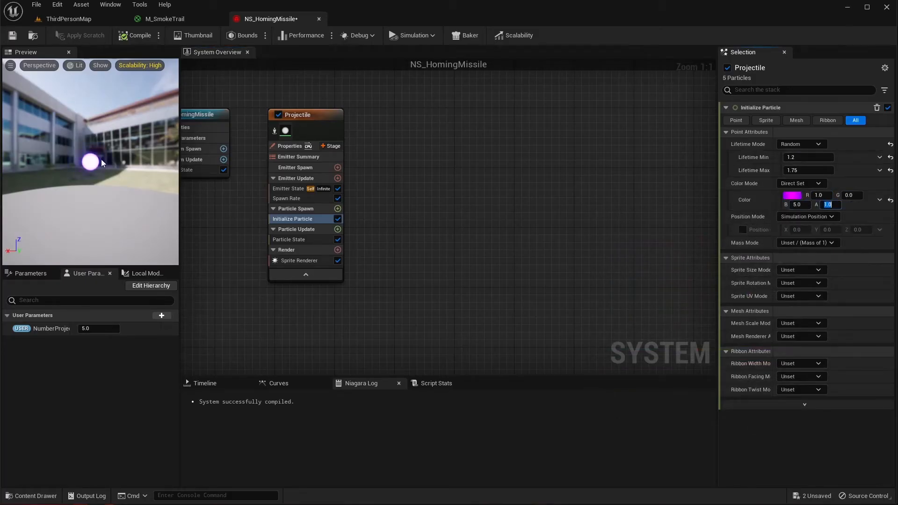
click(825, 196)
text(100)
key(Tab)
key(Tab)
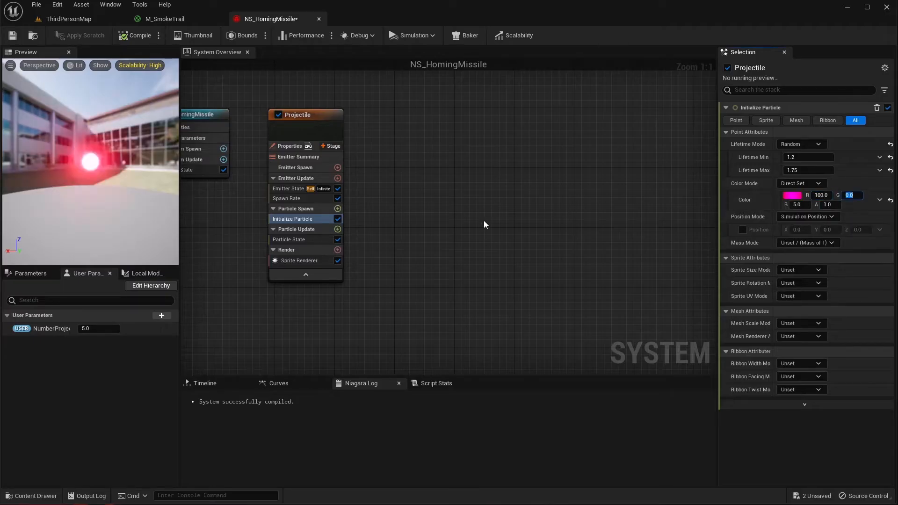
text(500)
key(Tab)
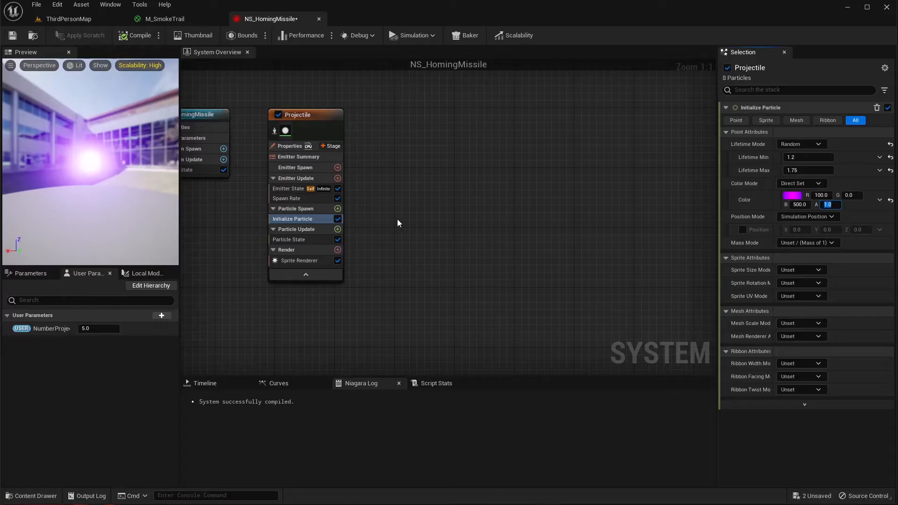
click(338, 178)
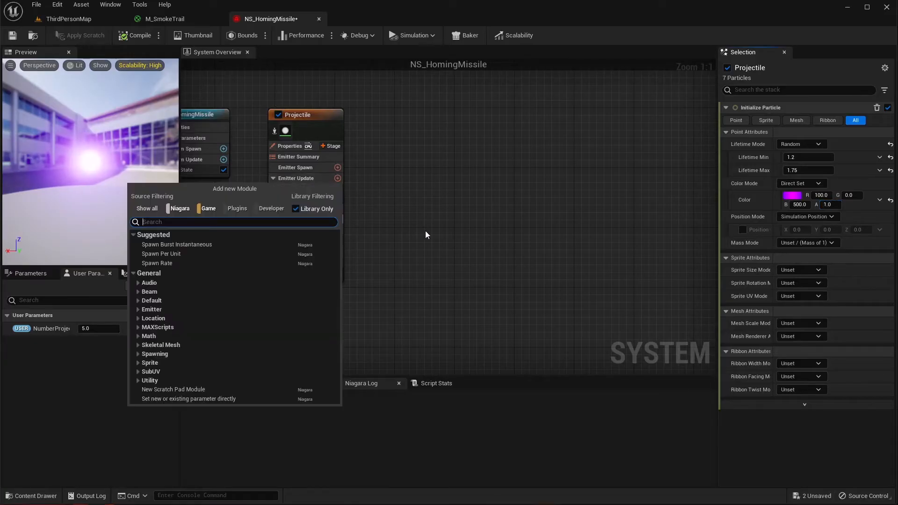
text(shape)
key(BackSpace)
key(BackSpace)
key(BackSpace)
key(BackSpace)
key(BackSpace)
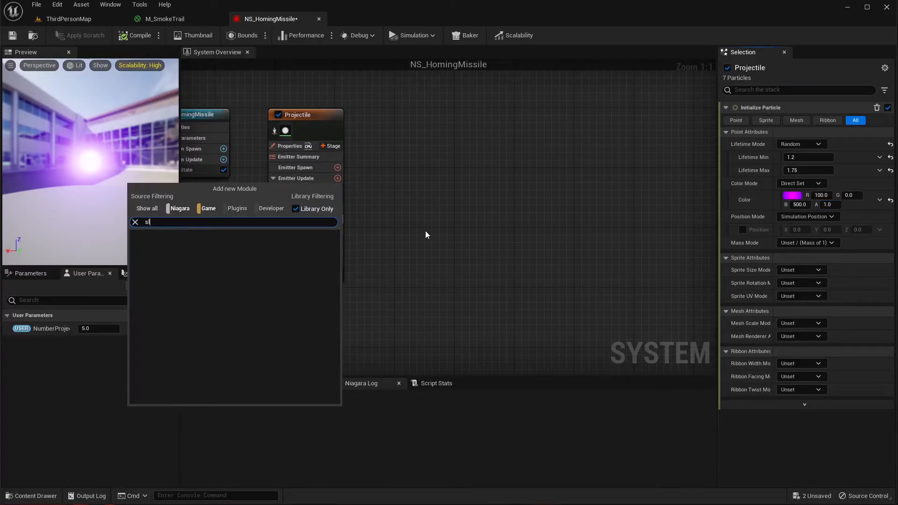
text(lov)
key(BackSpace)
key(BackSpace)
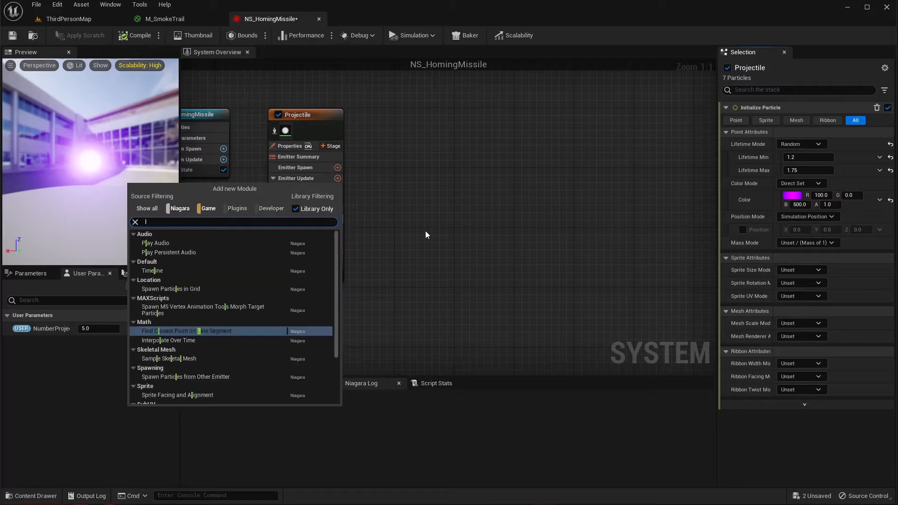
text(loc)
key(BackSpace)
key(BackSpace)
text(oc)
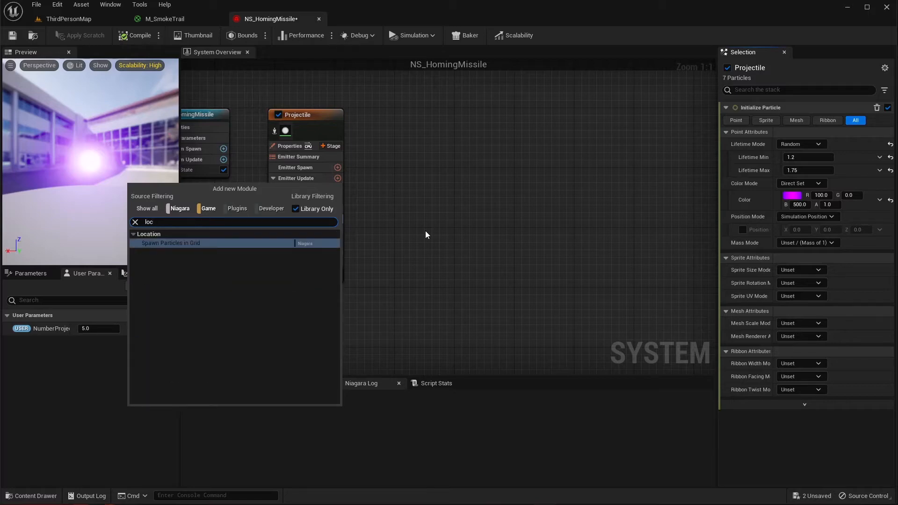
click(425, 231)
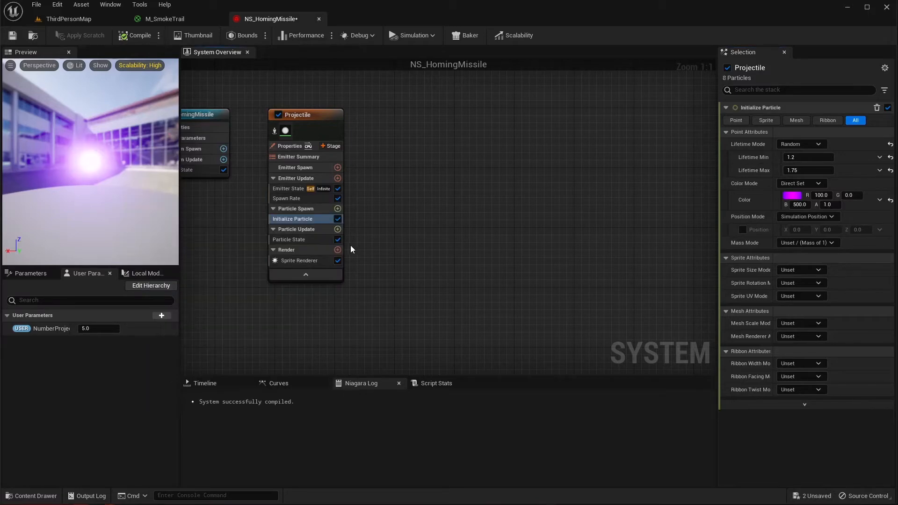
Add a Shape Location module to the Projectile emitter's Particle Spawn group and set its Sphere Radius to 10.
click(337, 210)
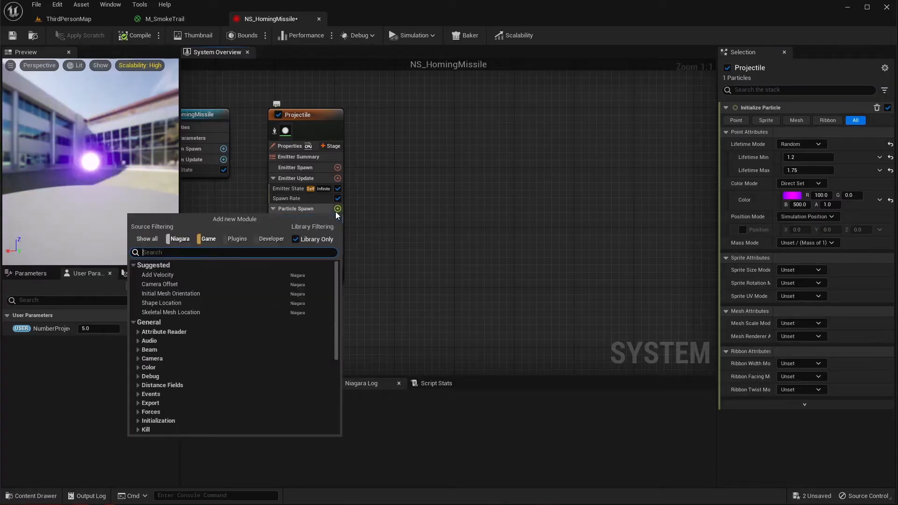
text(shap)
key(Return)
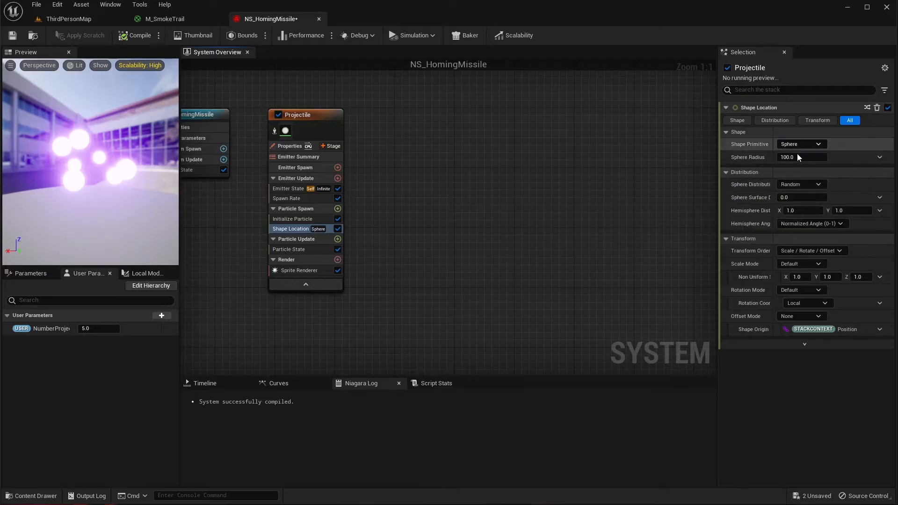
click(797, 160)
text(10)
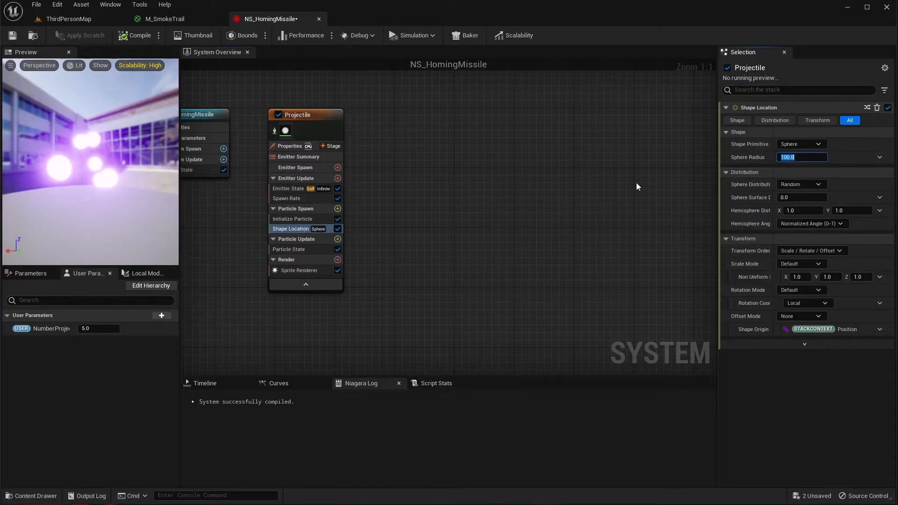
key(Tab)
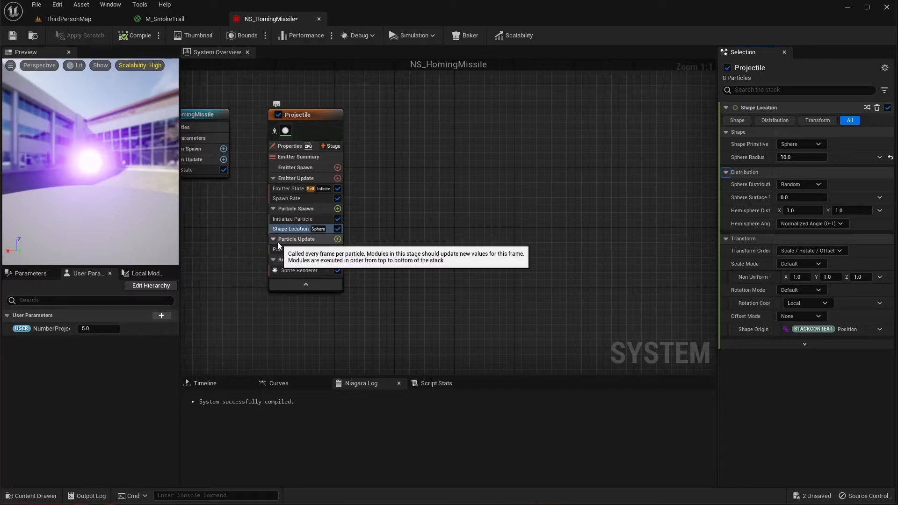
Add an Add Velocity module to the Particle Spawn group and fix its missing SolveForcesAndVelocity dependency.
click(338, 208)
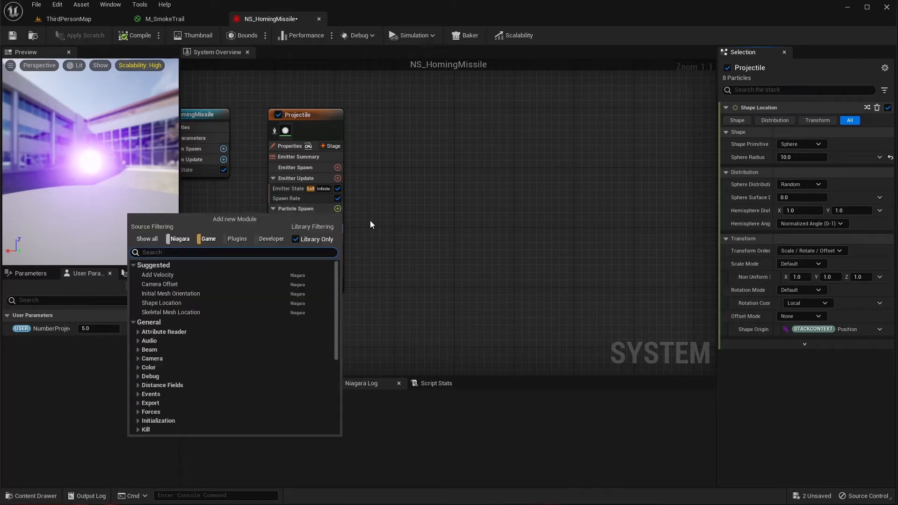
text(add)
key(Return)
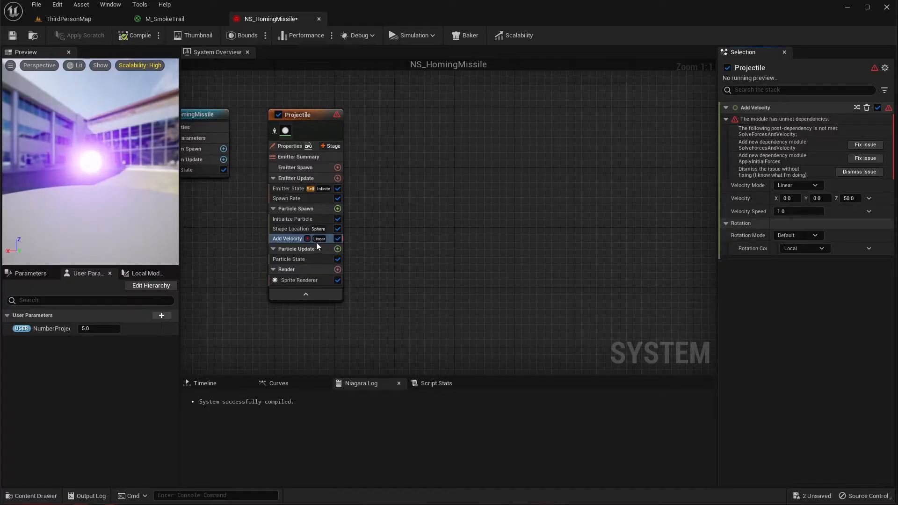
click(866, 146)
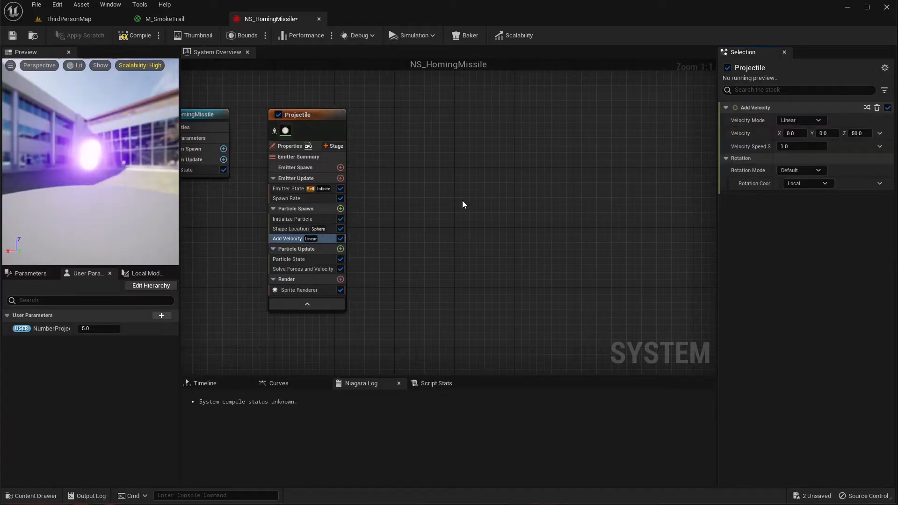
Set the Add Velocity module's mode to From Point and drive its Velocity Speed with a Random Range Float.
click(799, 123)
click(815, 146)
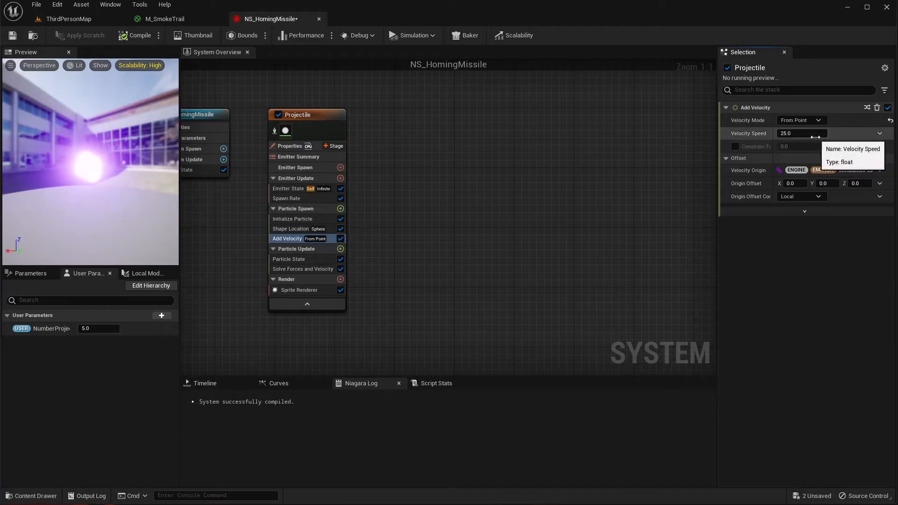
click(815, 137)
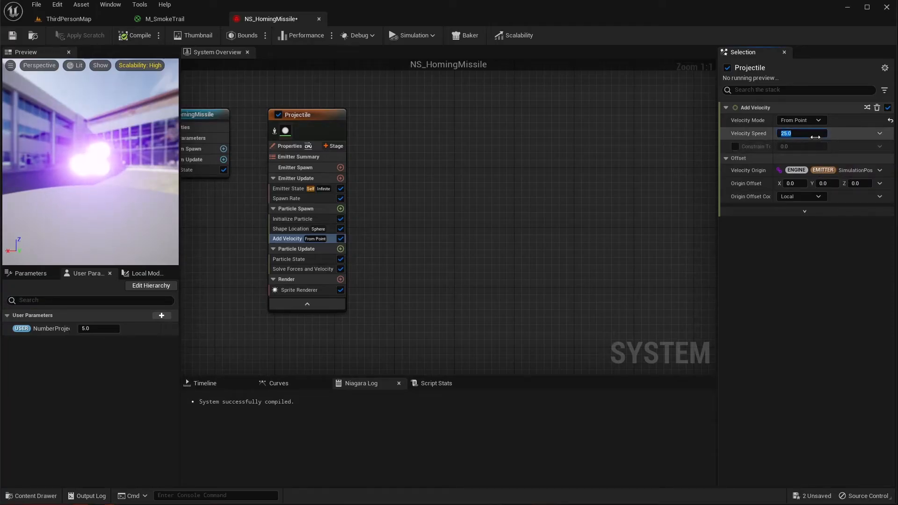
click(879, 134)
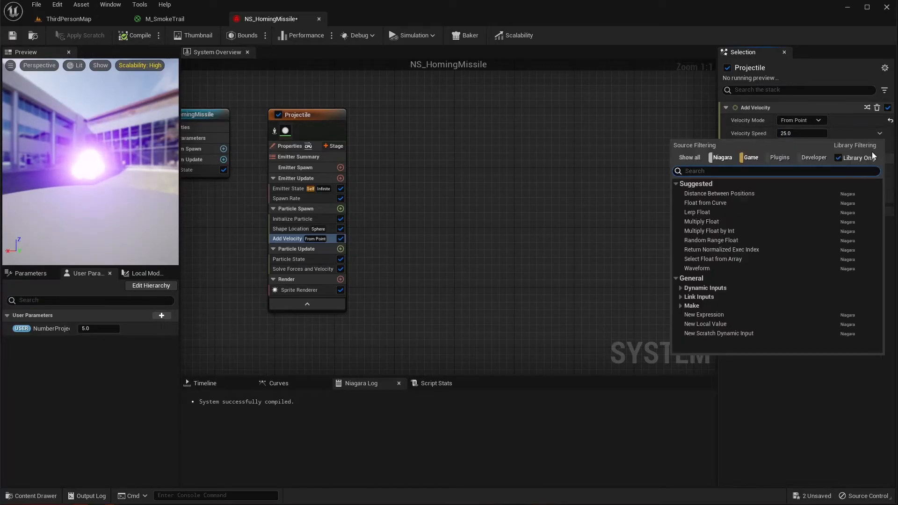
text(random)
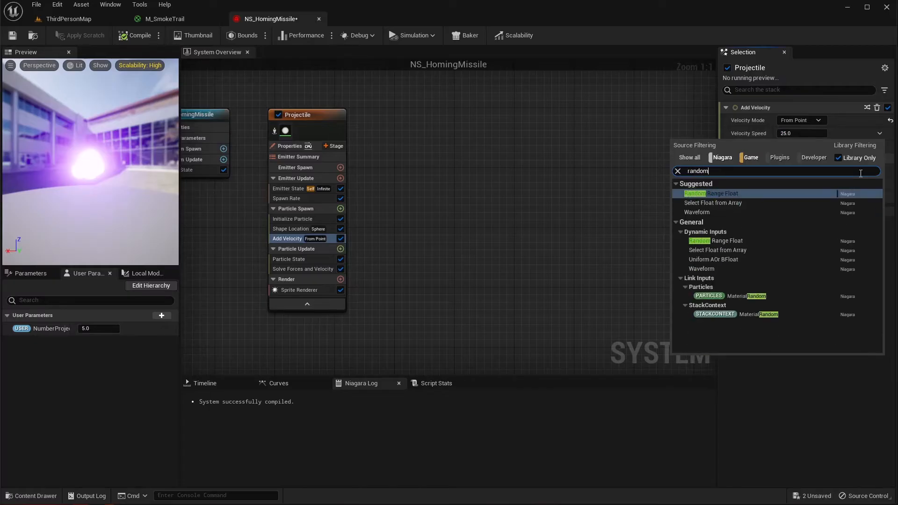
key(Return)
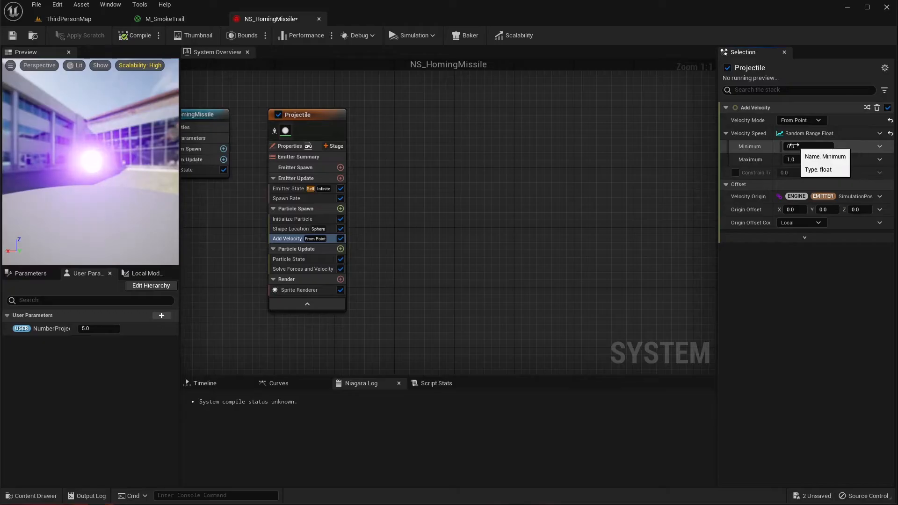
Set the Velocity Speed random range to a minimum of 2000 and a maximum of 4000.
click(793, 146)
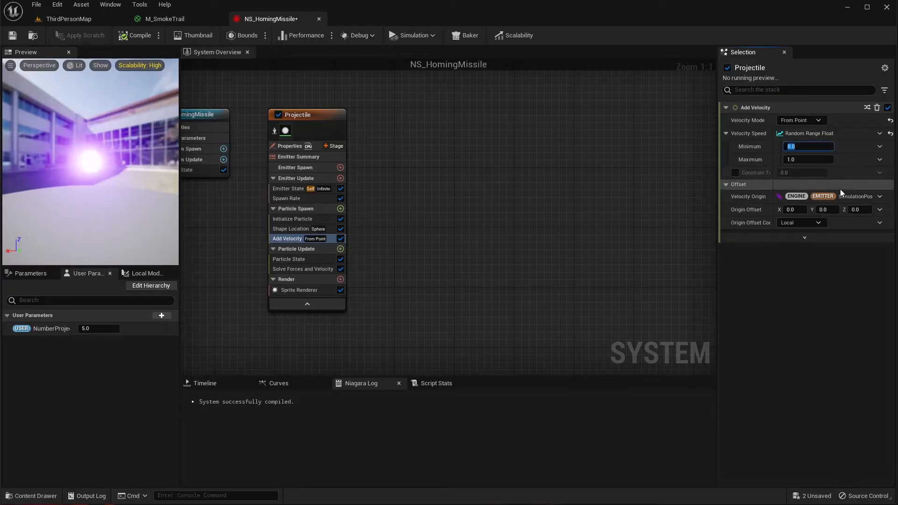
text(2000)
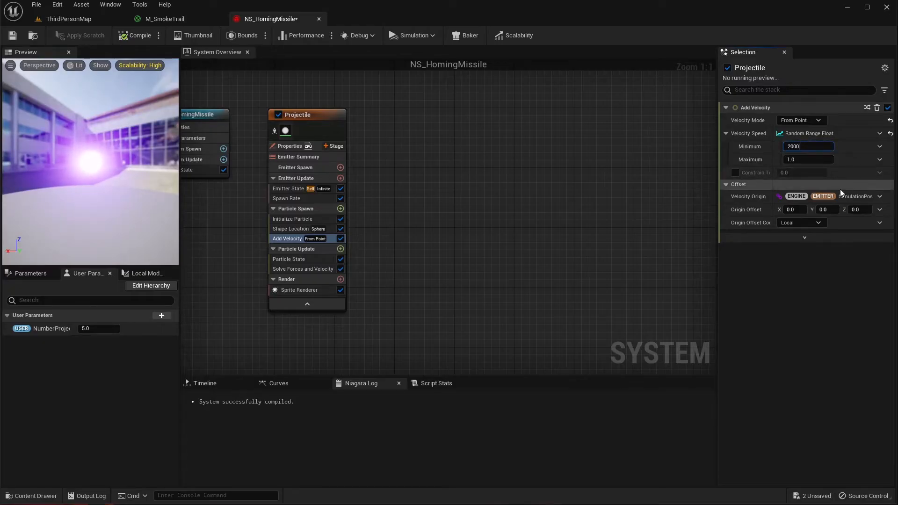
key(Tab)
text(4000)
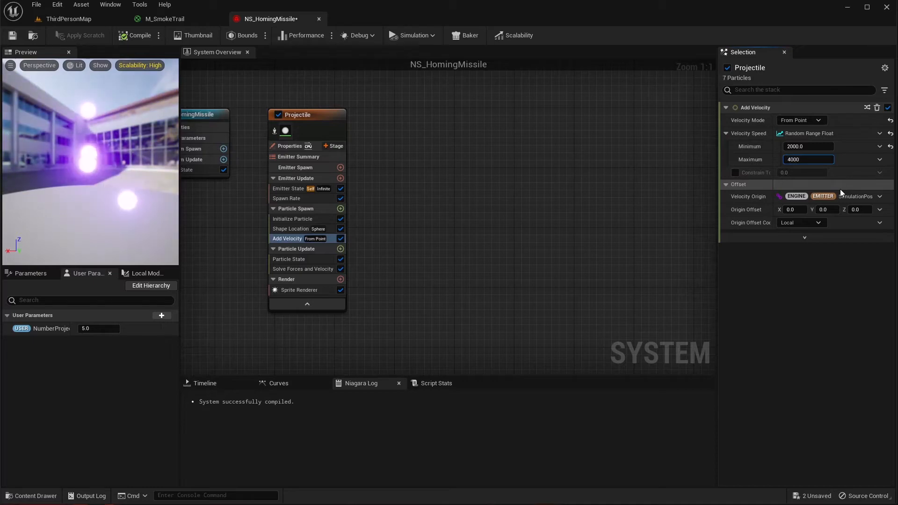
Add a Curl Noise Force module to the Particle Spawn group and fix its missing ApplyInitialForces dependency.
key(Return)
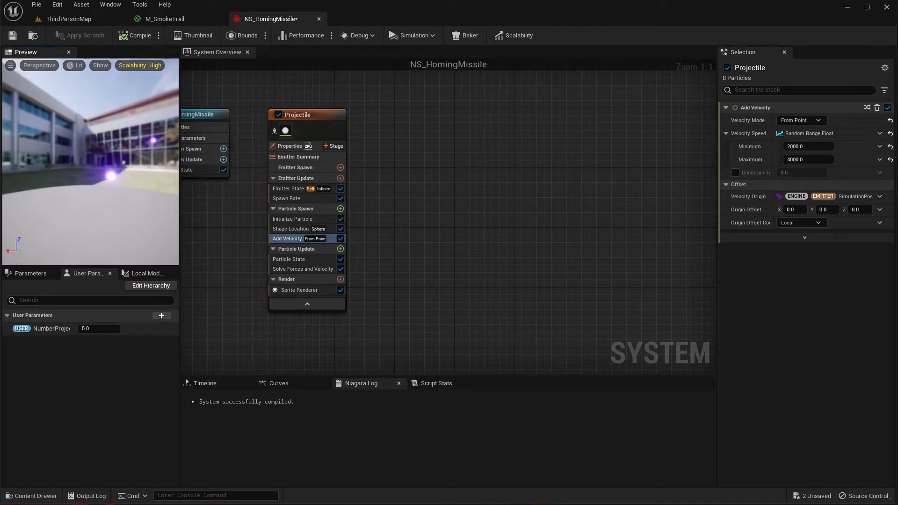
mouse_move(105, 177)
mouse_down()
mouse_move(104, 194)
mouse_move(112, 191)
mouse_up()
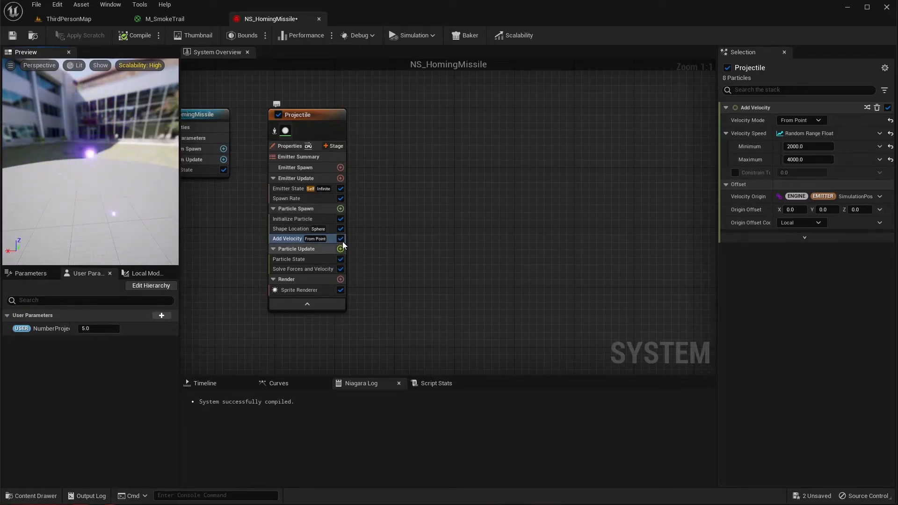
click(340, 209)
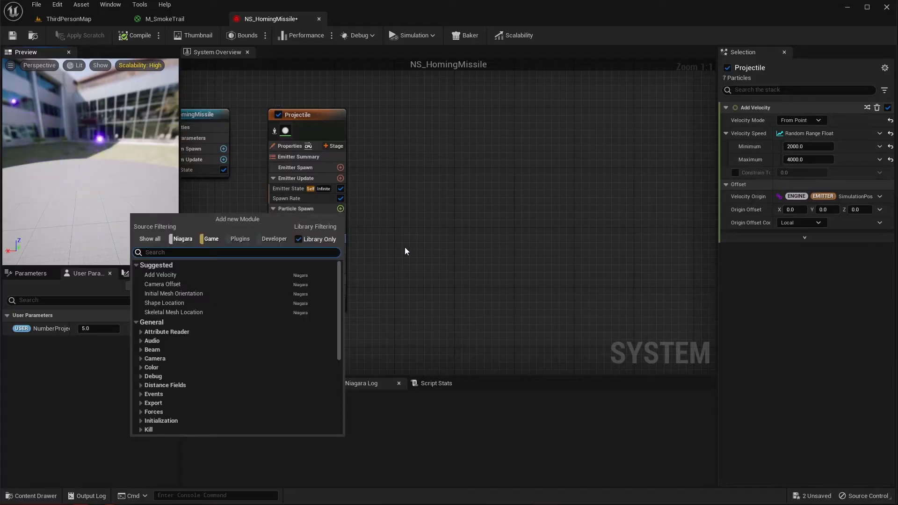
text(curl)
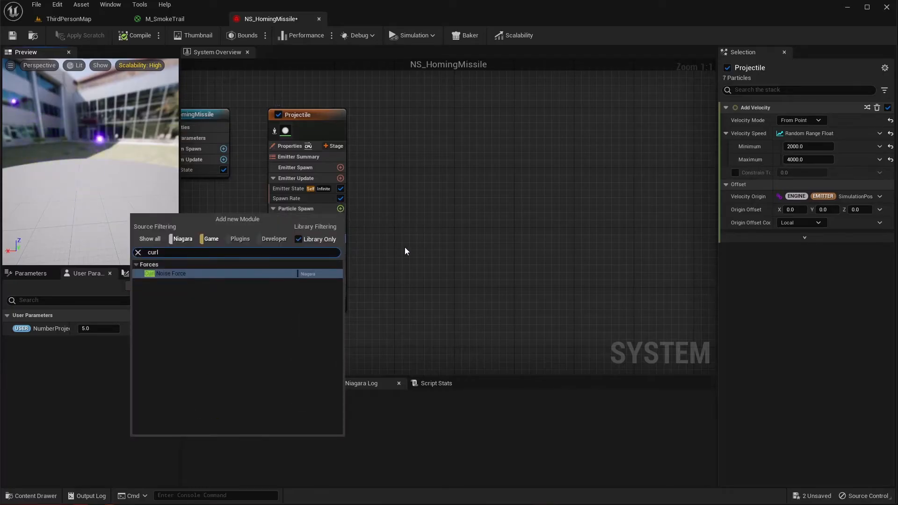
key(Return)
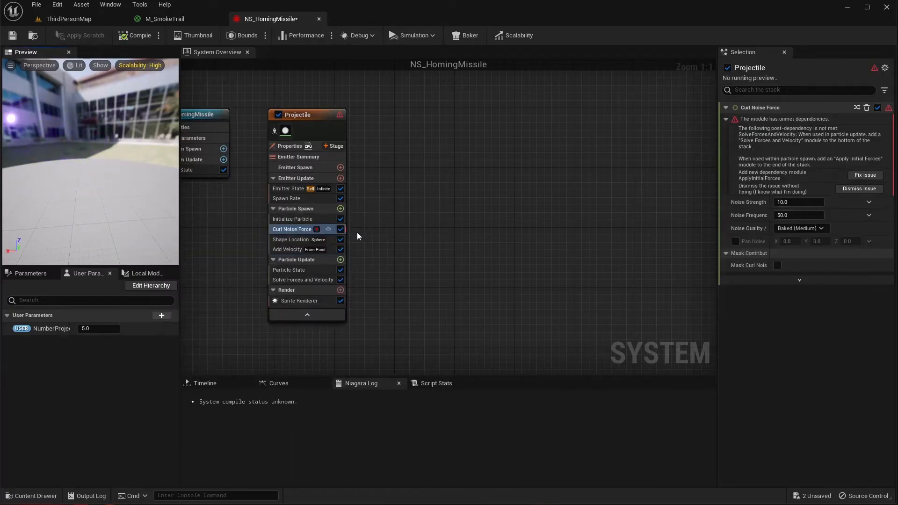
click(865, 175)
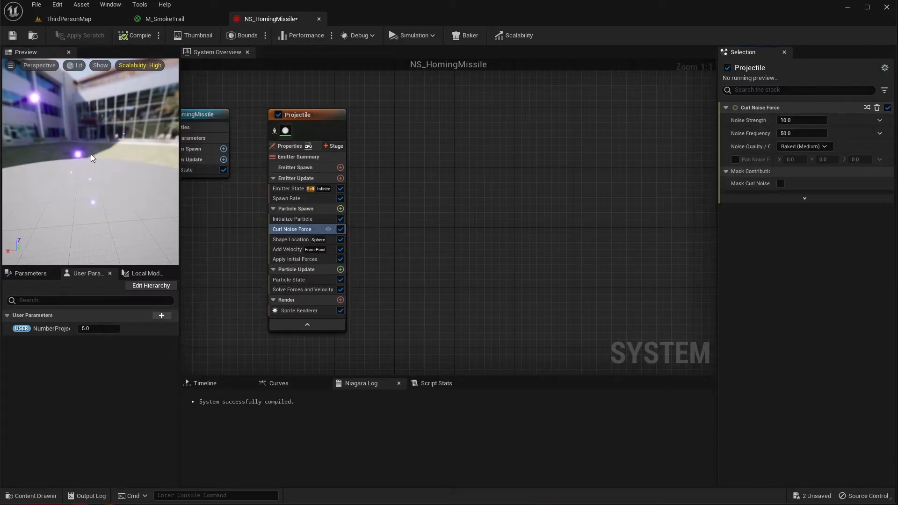
Set the Noise Strength of the Particle Spawn group's Curl Noise Force module to 2500.
click(282, 231)
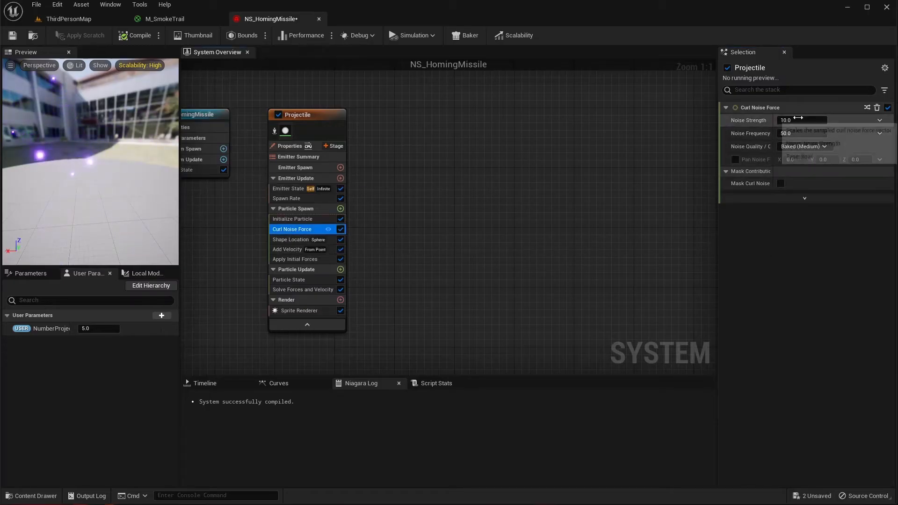
click(802, 120)
text(2500)
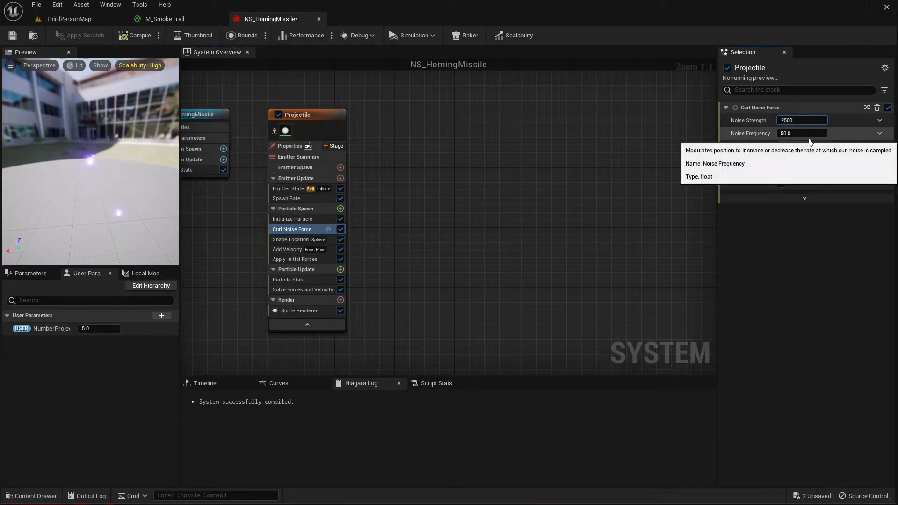
key(Tab)
text(500)
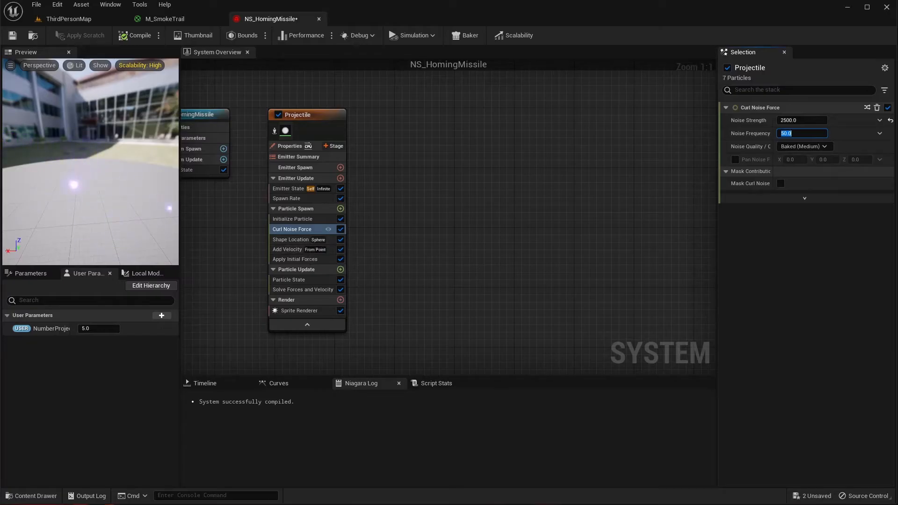
Add a second Apply Initial Forces module to the Particle Spawn group and delete this duplicate.
click(340, 209)
text(appy)
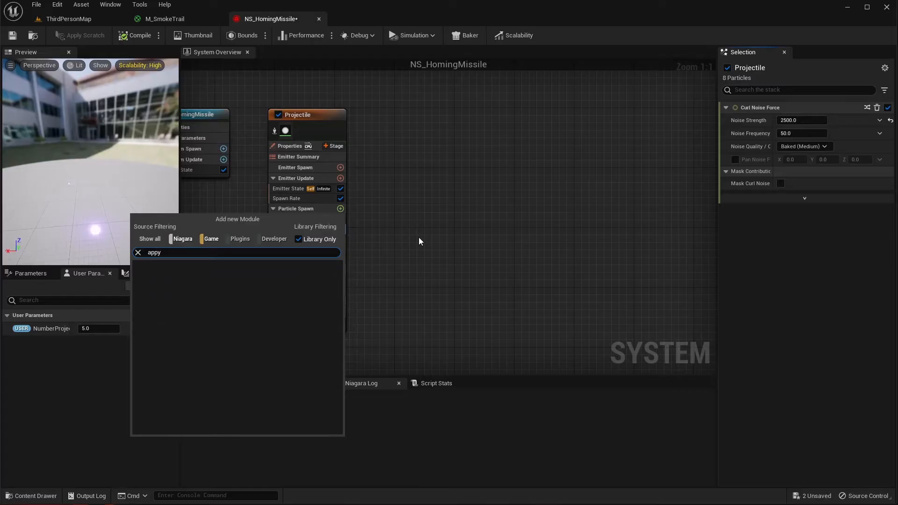
key(BackSpace)
key(Return)
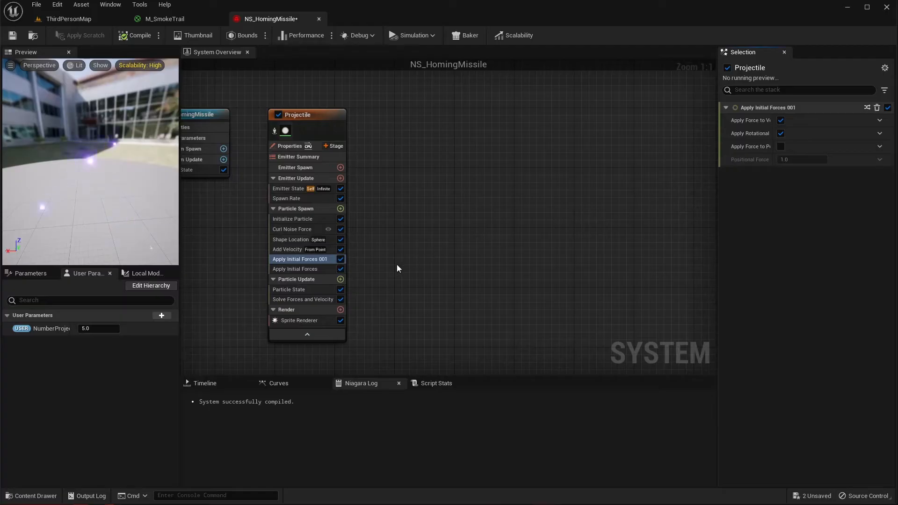
right_click(307, 260)
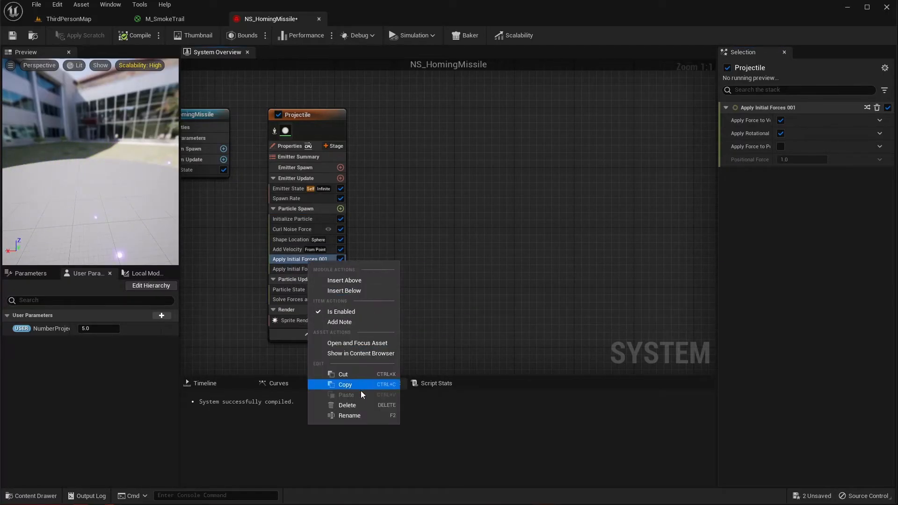
click(356, 403)
click(304, 259)
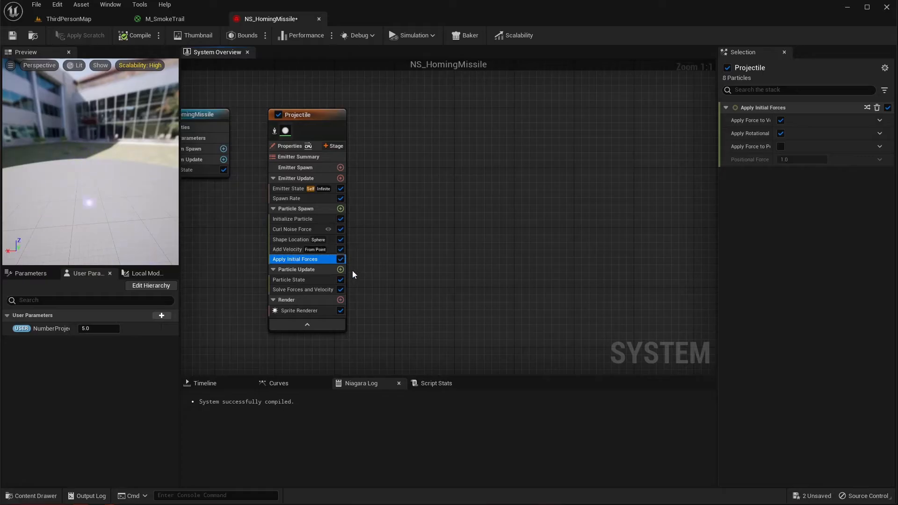
Add a Drag module to the Particle Update group with Rotational Drag disabled and Drag set to 0.25.
click(298, 282)
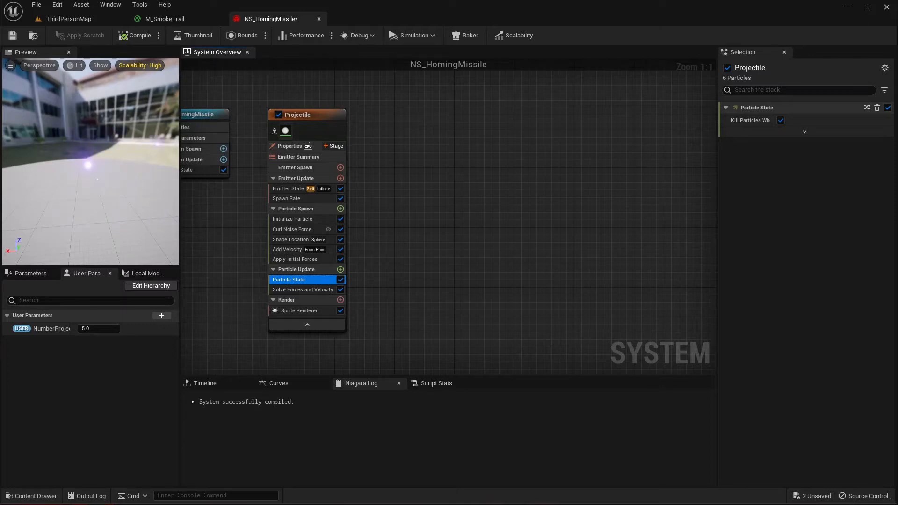
click(340, 270)
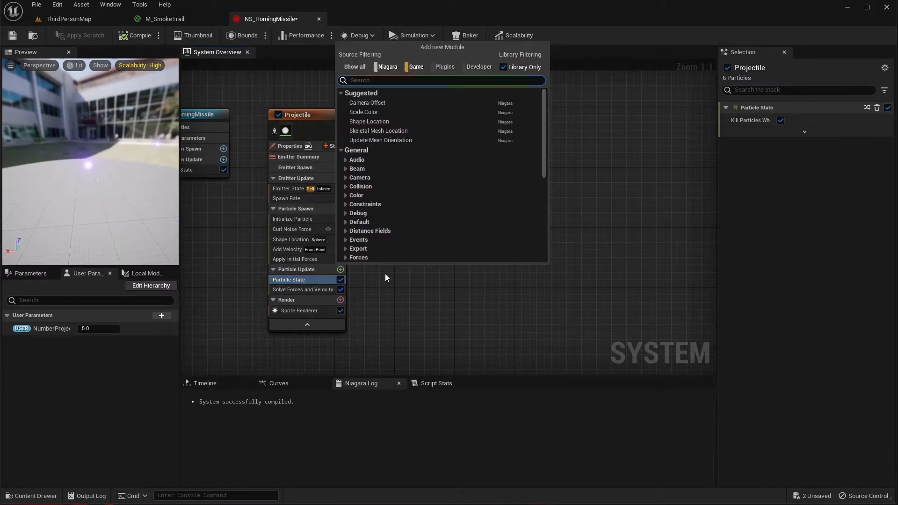
text(drag)
key(Return)
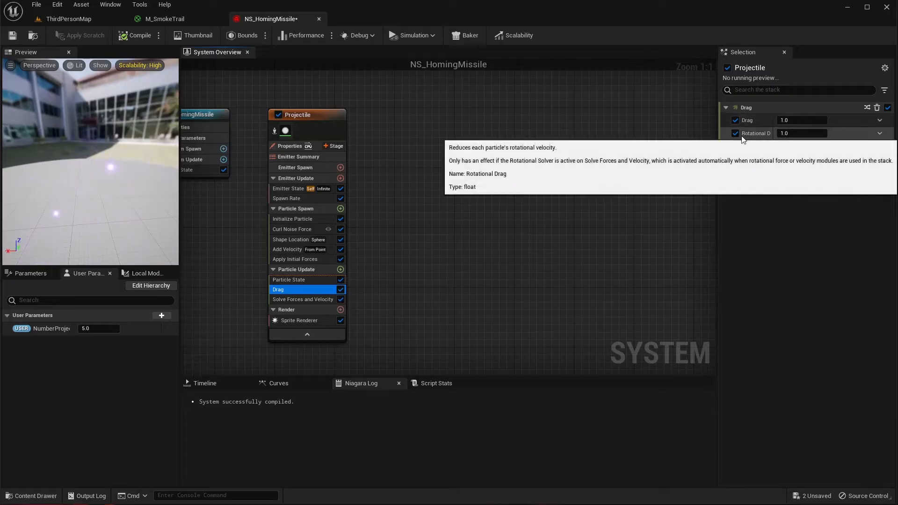
click(796, 121)
text(0.25)
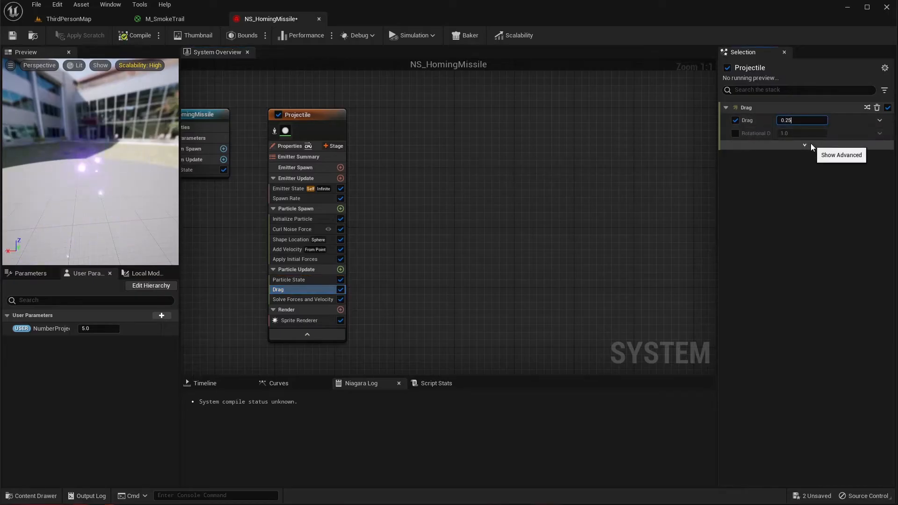
key(Return)
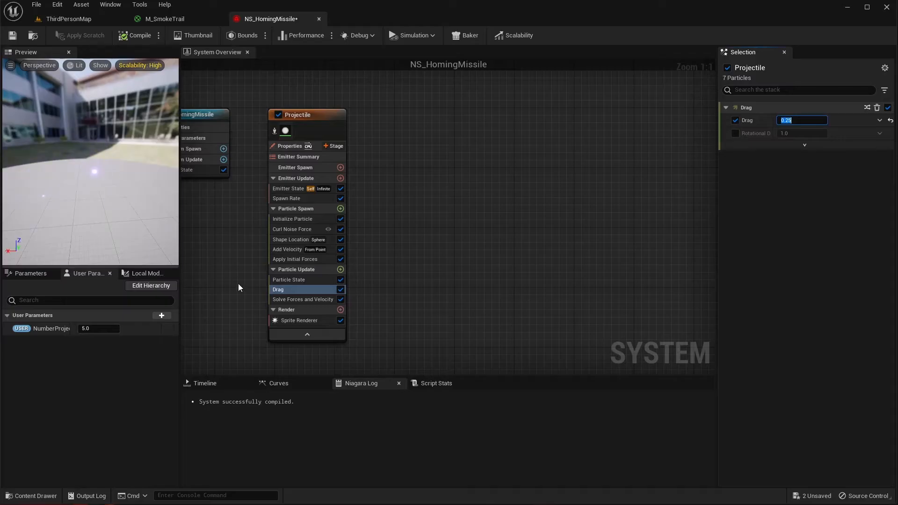
Add a Curl Noise Force module to the Particle Update group with Noise Strength 2000 and Noise Frequency 100.
click(340, 270)
text(curl)
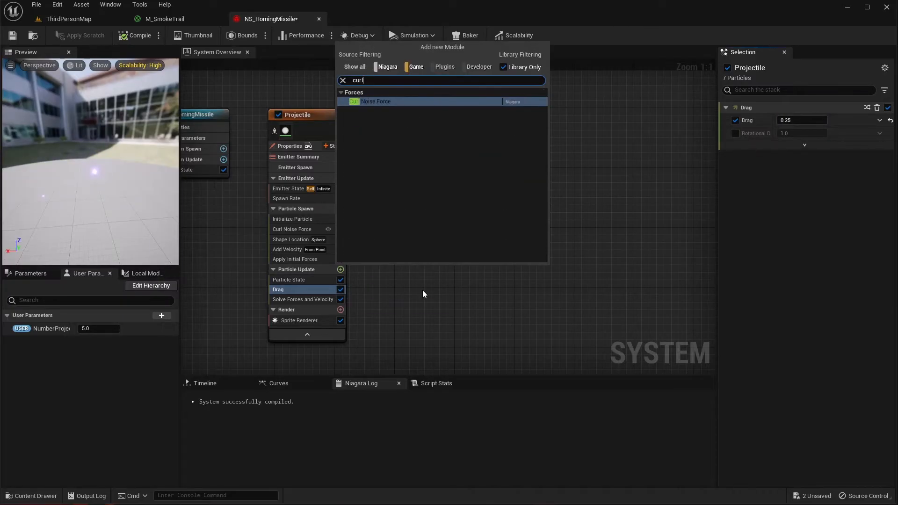
key(Return)
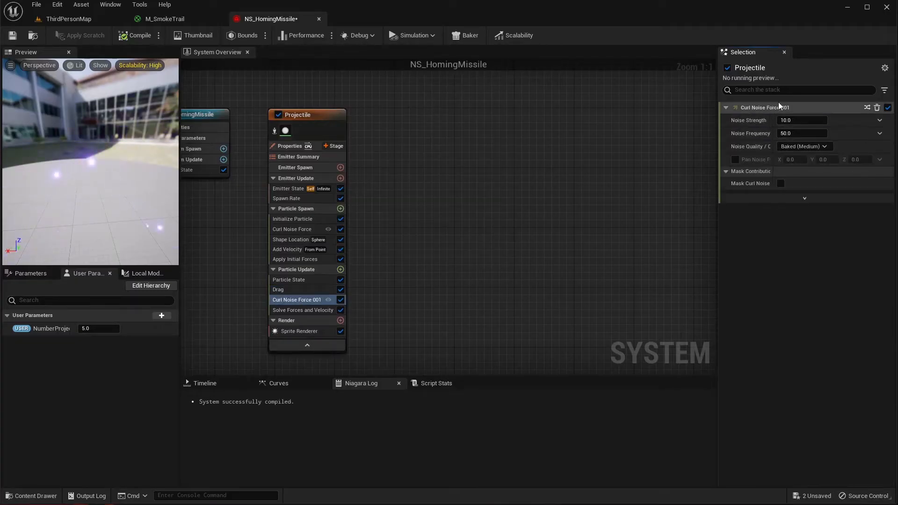
click(794, 120)
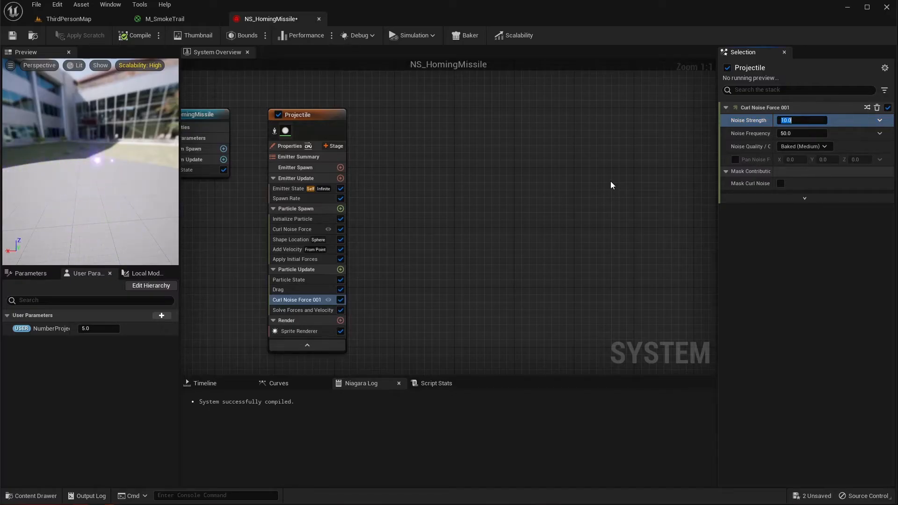
key(Tab)
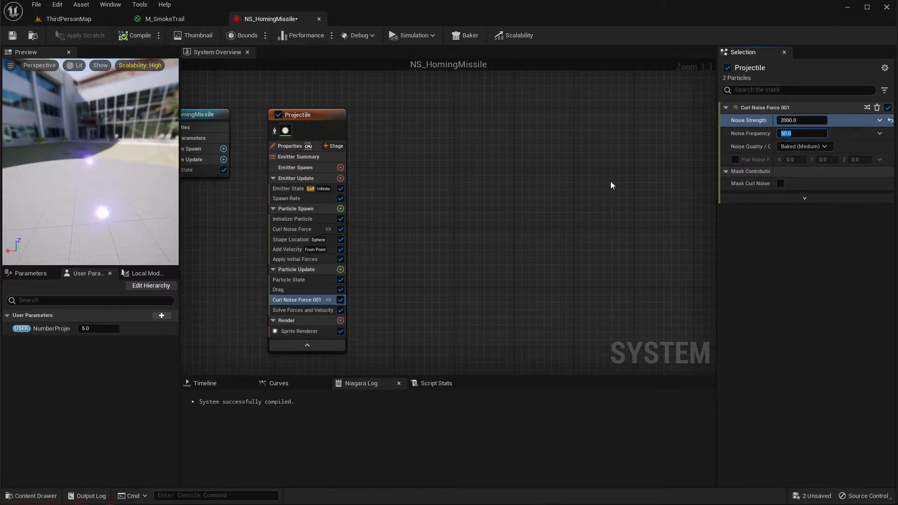
text(100)
key(Tab)
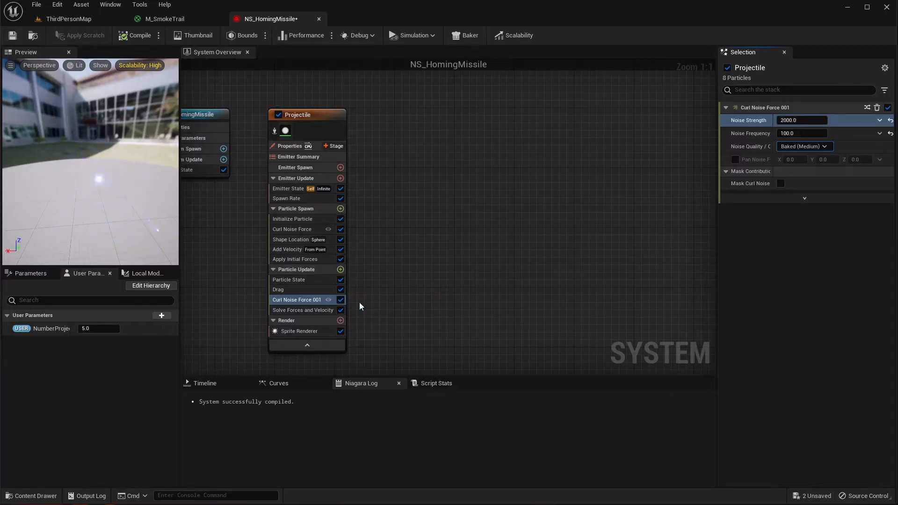
Add a Spring Force module to the Particle Update group and set its Force Strength to 5.
click(340, 270)
text(spring)
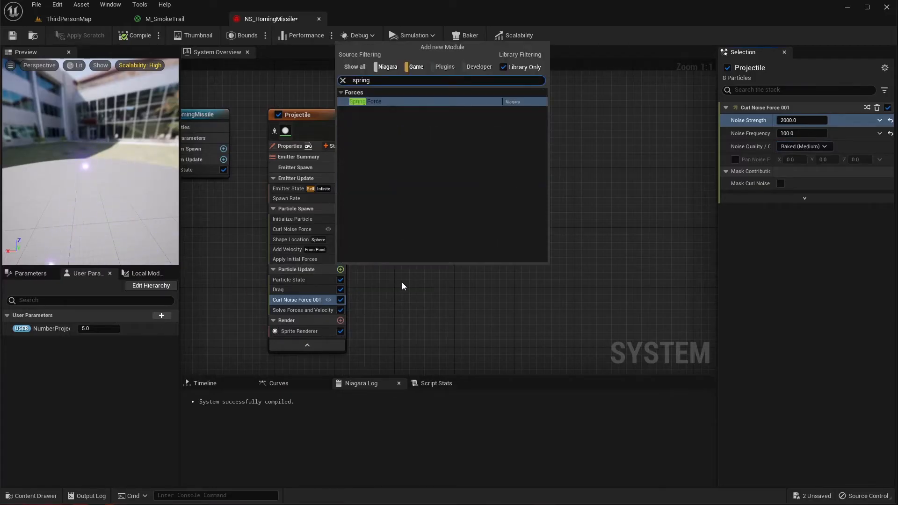
click(365, 102)
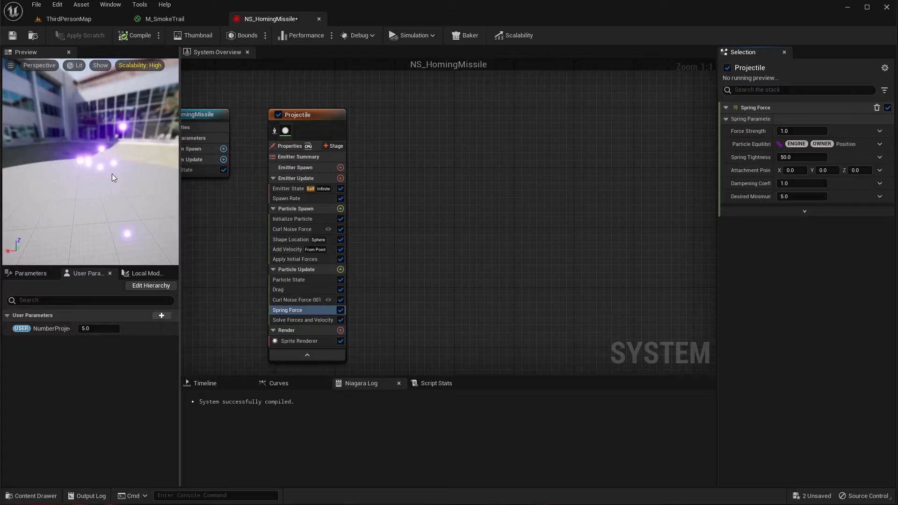
click(782, 132)
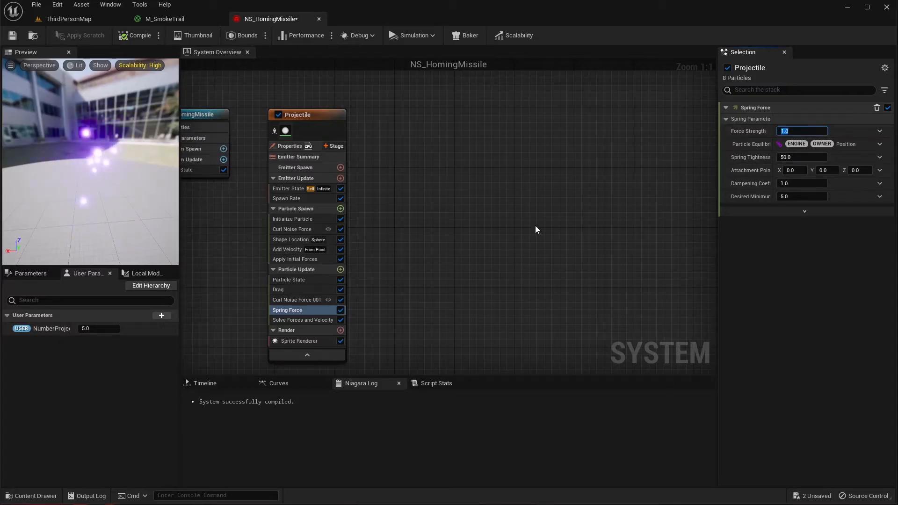
text(5)
key(Return)
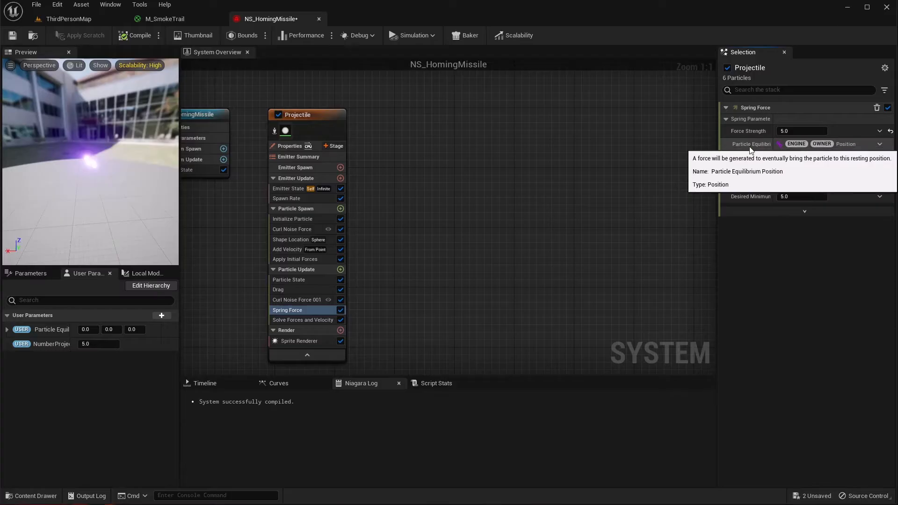
Link the Spring Force's Particle Equilibrium Position to the user parameter of the same name, and test its X value before resetting it to 0.
click(875, 144)
text(user)
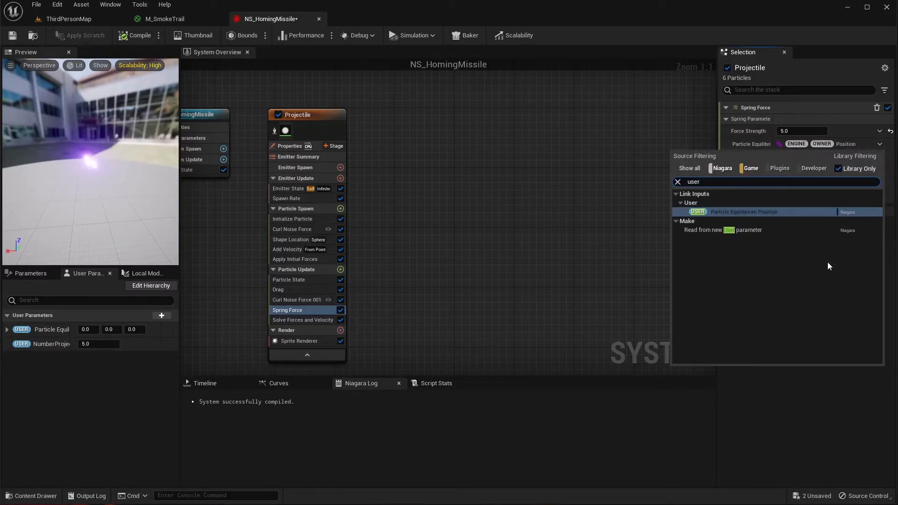
key(Return)
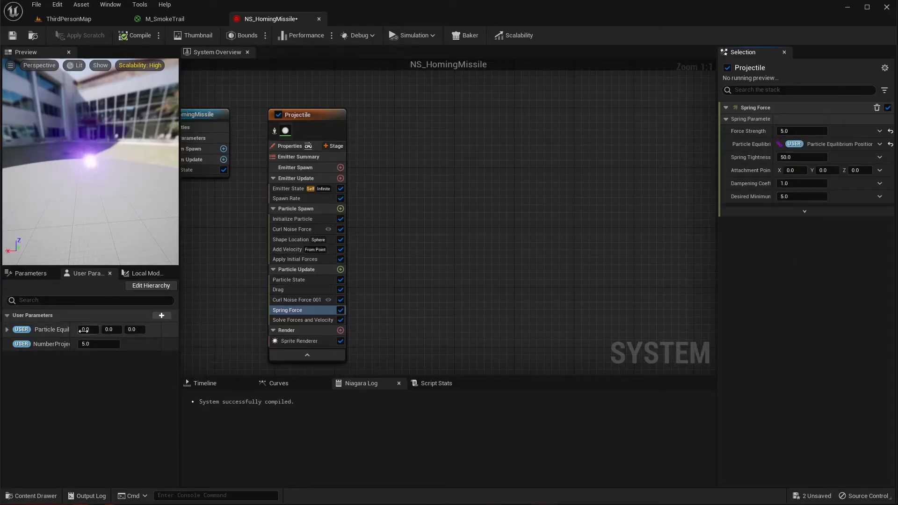
mouse_move(81, 330)
mouse_down()
mouse_move(96, 330)
mouse_move(83, 332)
mouse_up()
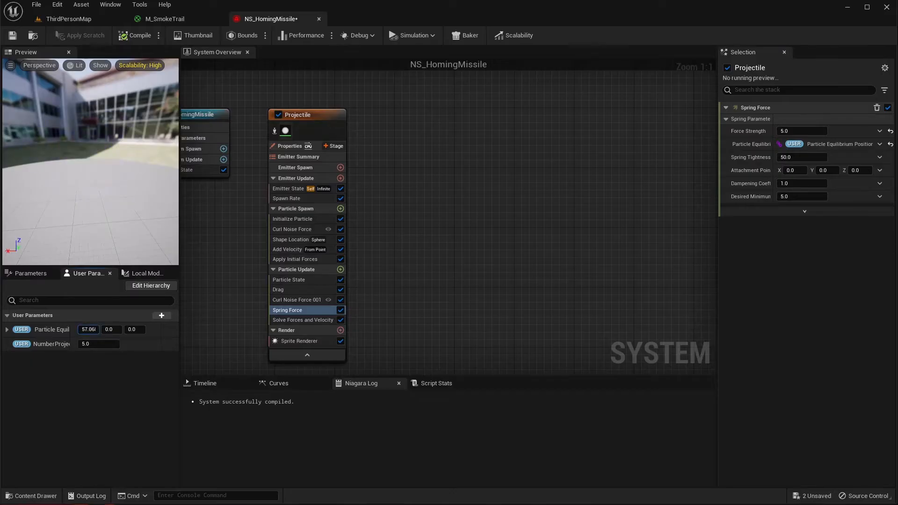
click(85, 330)
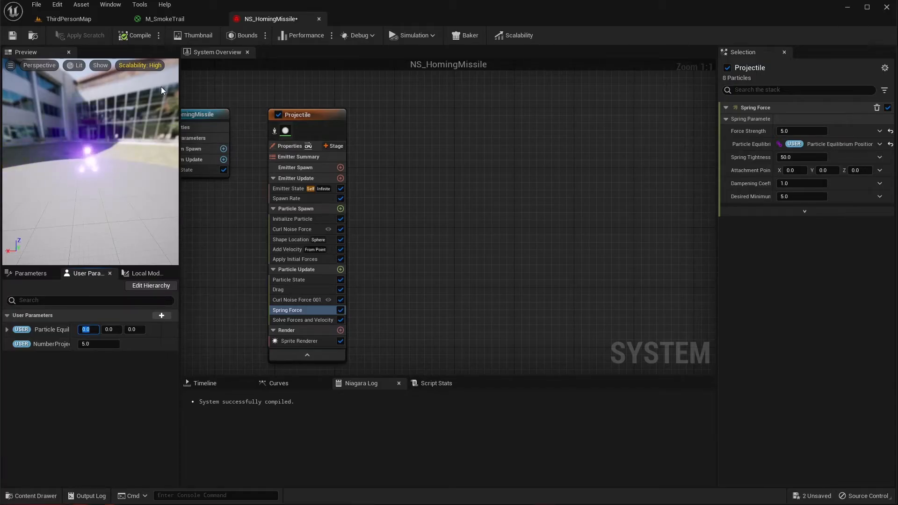
Drive the Spring Force's Spring Tightness with a Float from Curve using the Linear Ramp Up template.
click(881, 158)
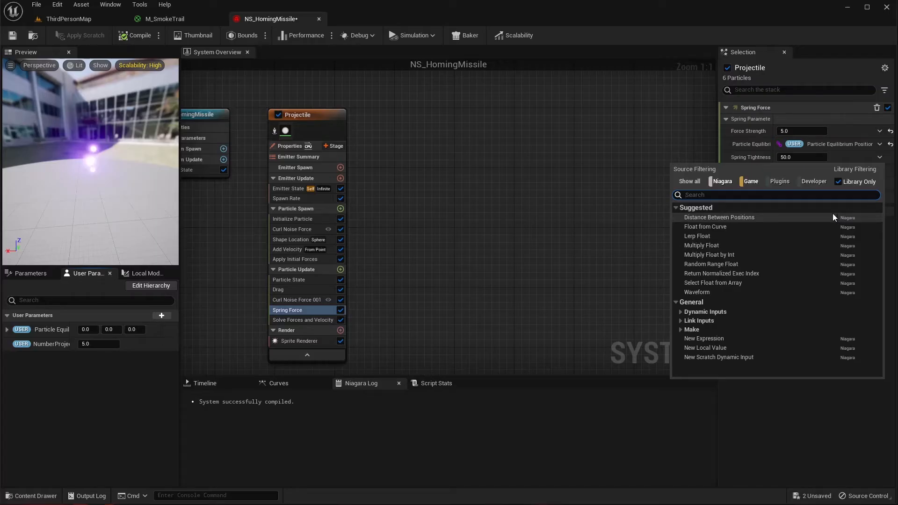
text(floa)
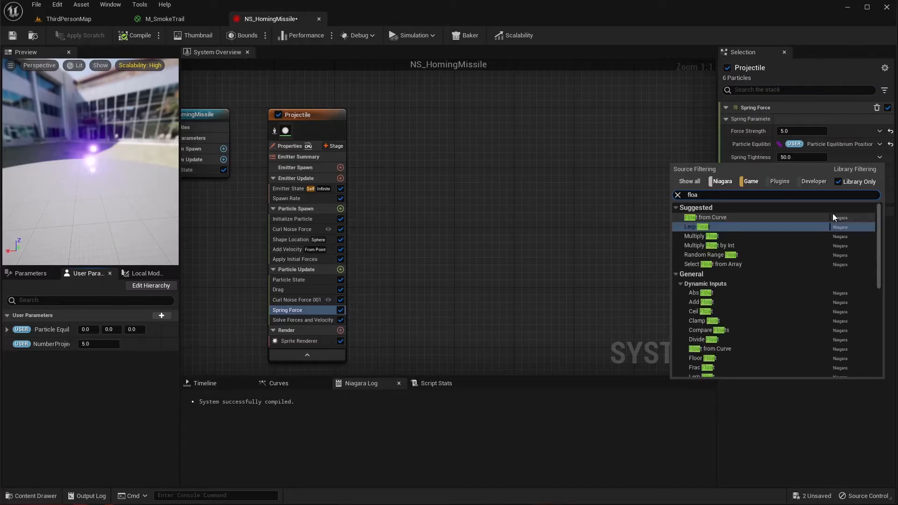
click(832, 214)
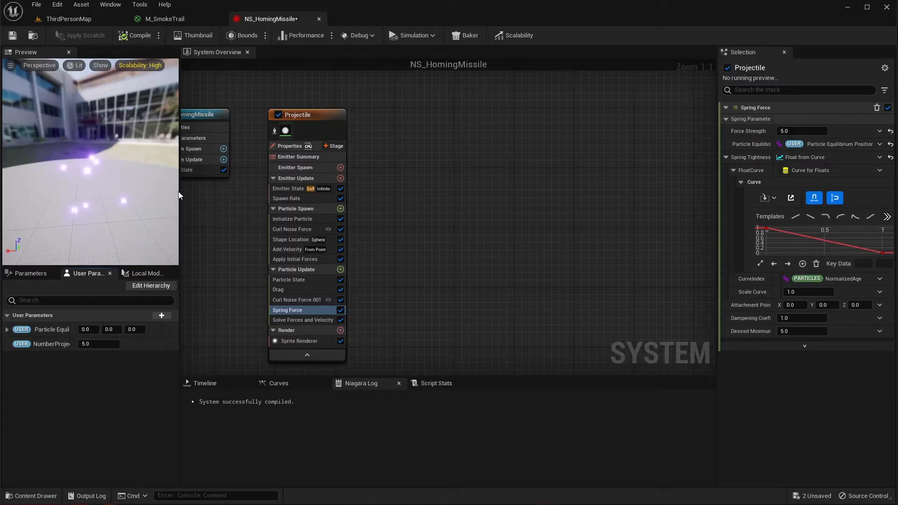
click(795, 217)
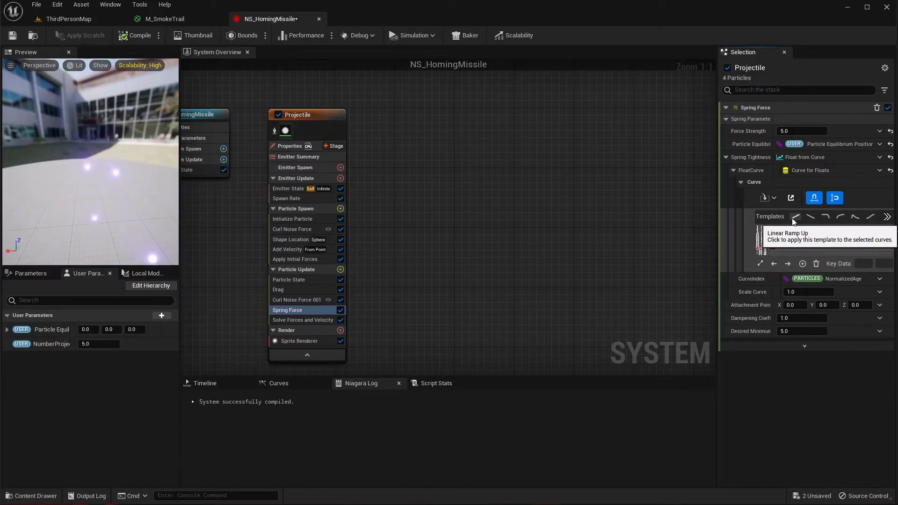
Keep the Linear Ramp Up template on the Spring Tightness curve and set its Scale Curve to a Random Range Float from 2 to 5.
click(856, 217)
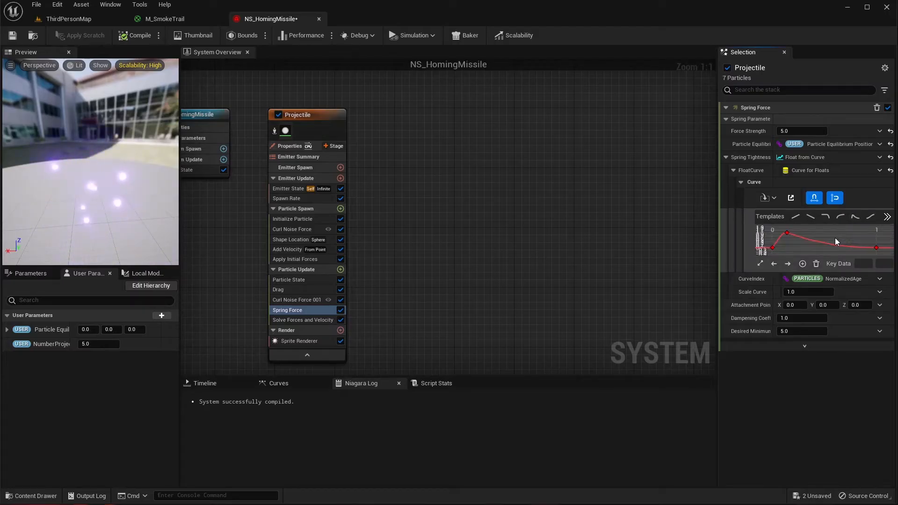
click(795, 218)
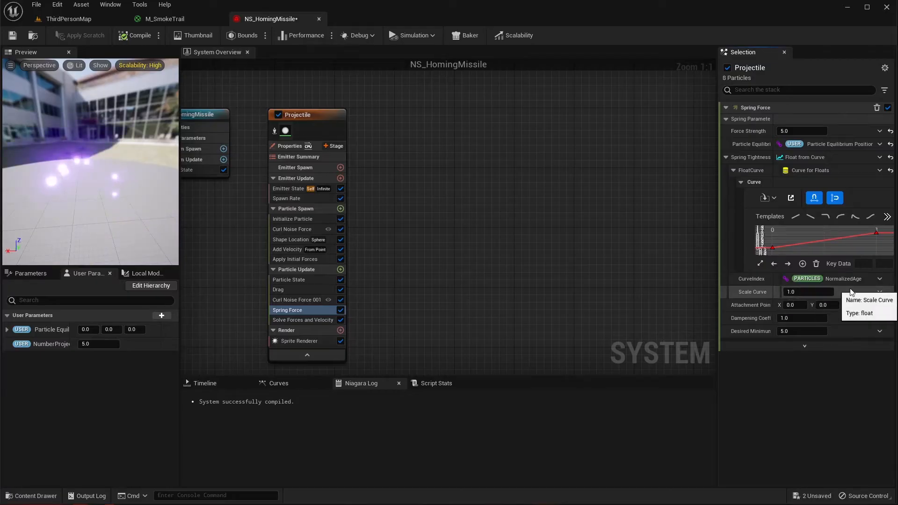
click(879, 305)
text(ra)
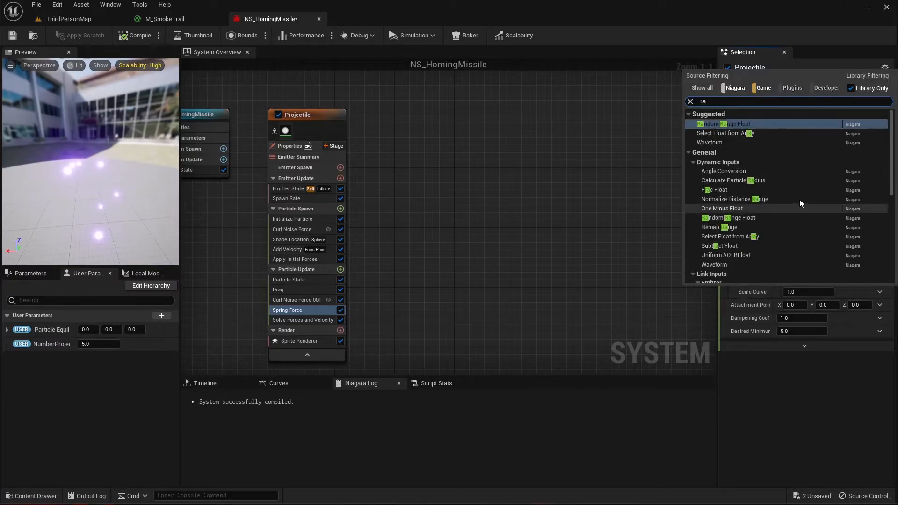
key(Return)
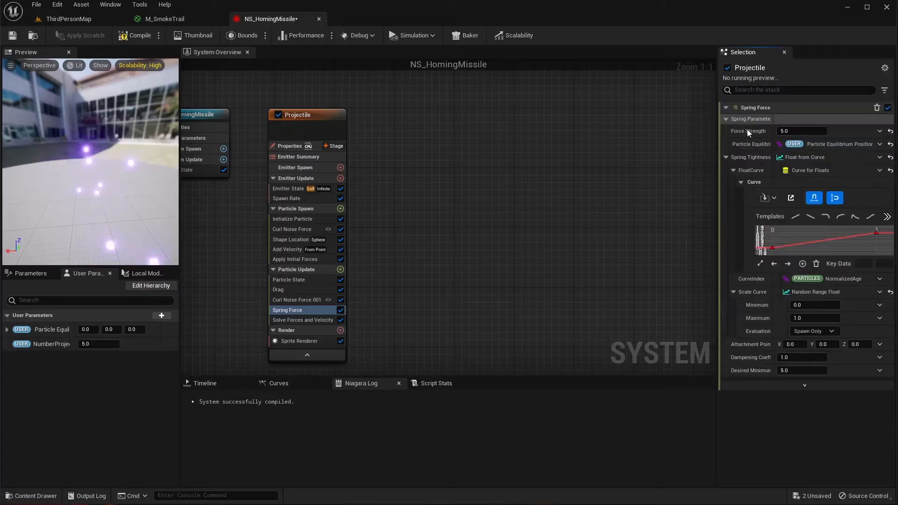
click(820, 307)
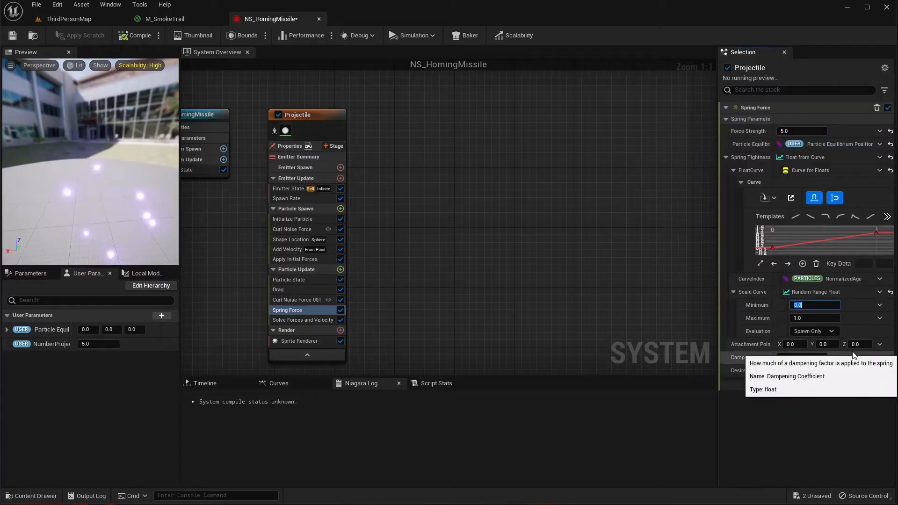
text(2)
key(Tab)
text(5)
key(Return)
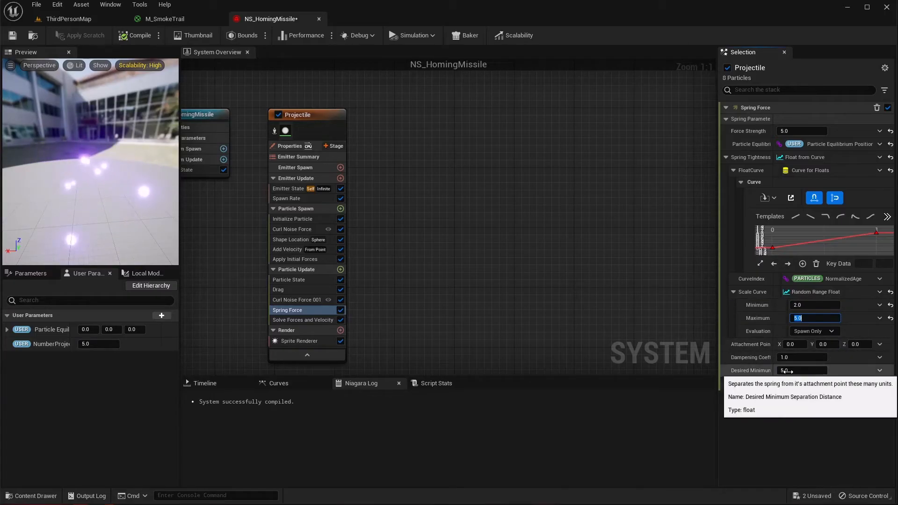
Set the Spring Force's Desired Minimum Separation Distance to 0.
click(802, 370)
text(0)
key(Return)
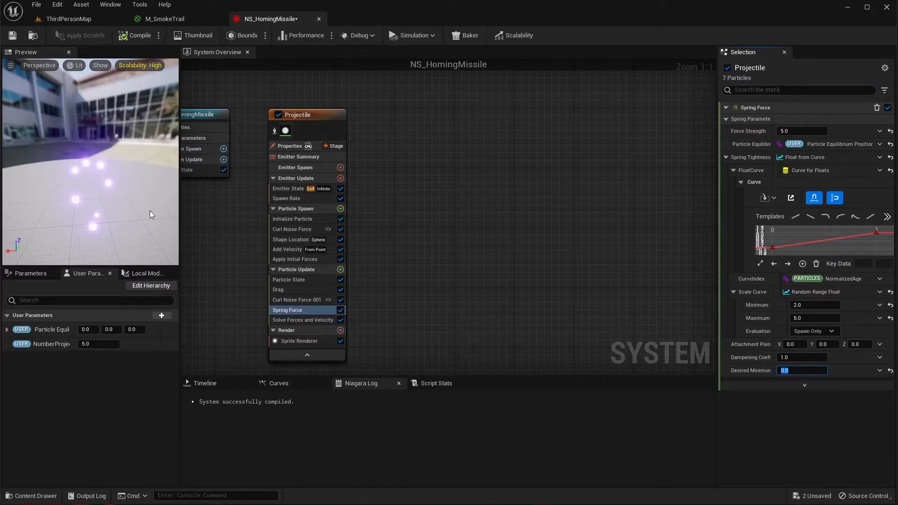
Add a Kill Particles in Volume module to the Particle Update group and set its Sphere Radius to 50.
click(340, 269)
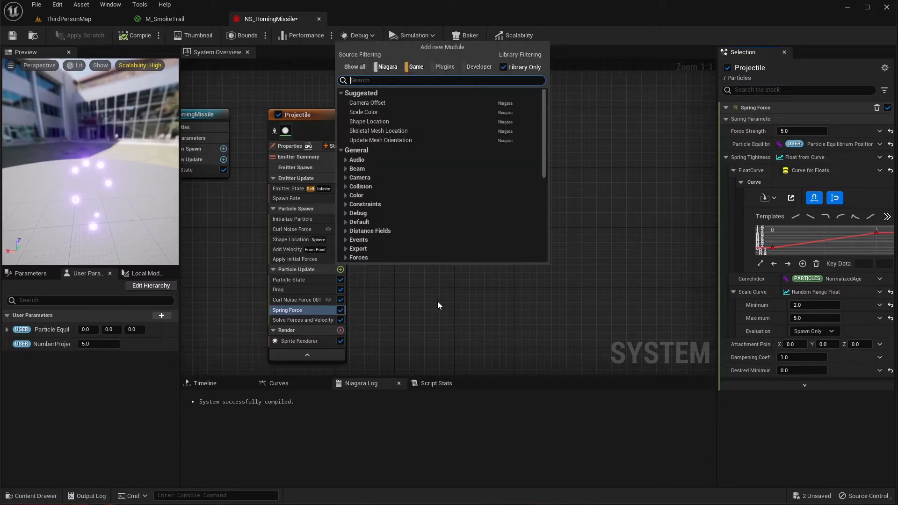
text(kill)
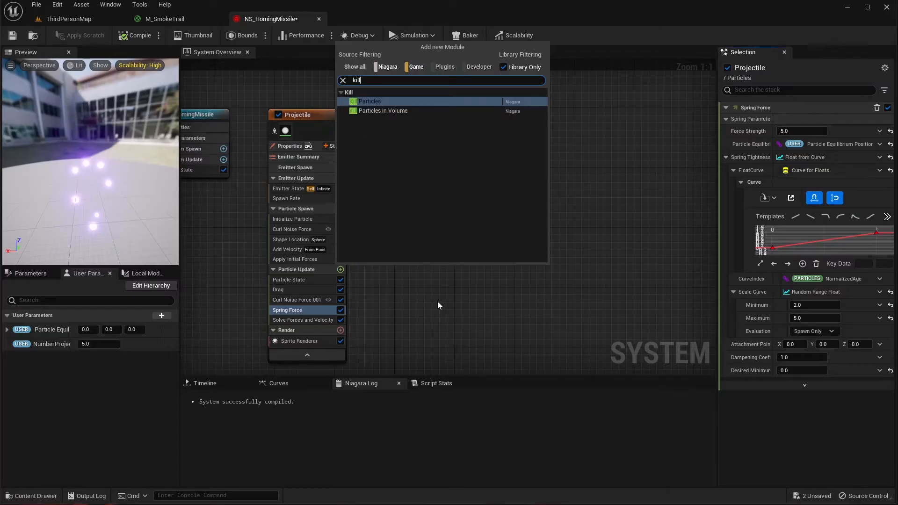
key(Down)
key(Return)
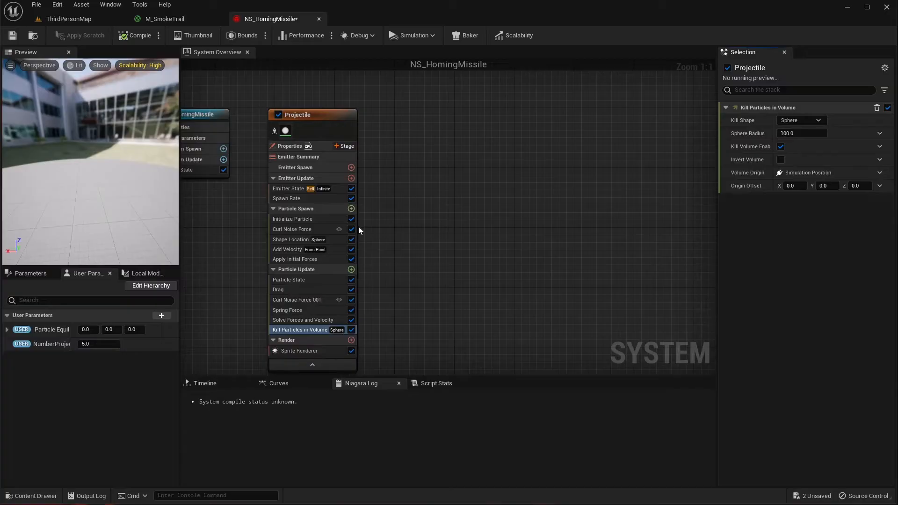
click(803, 134)
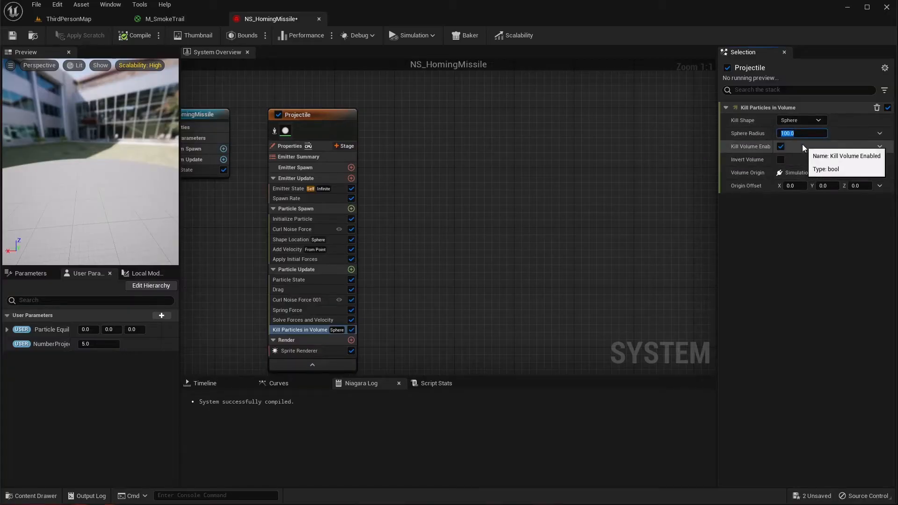
key(Return)
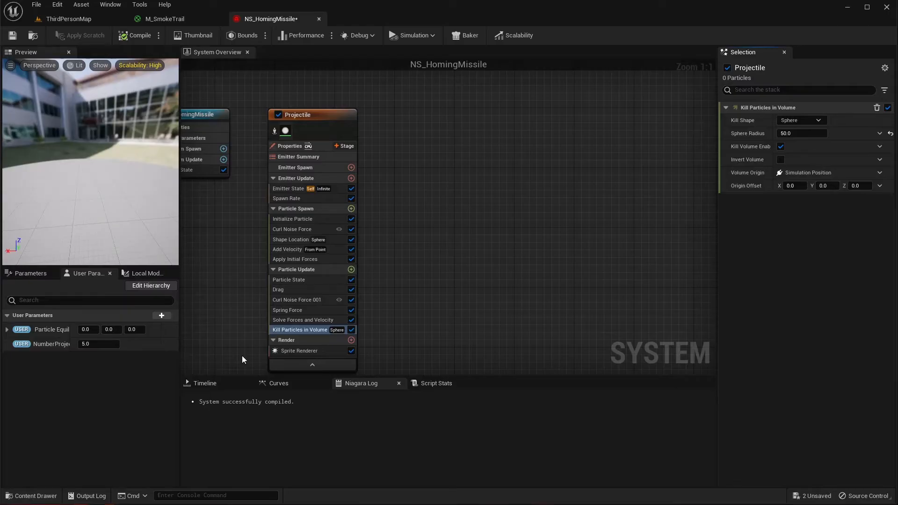
Select the Projectile emitter's Sprite Renderer and save the NS_HomingMissile system.
click(300, 351)
scroll(499, 261, down, 1)
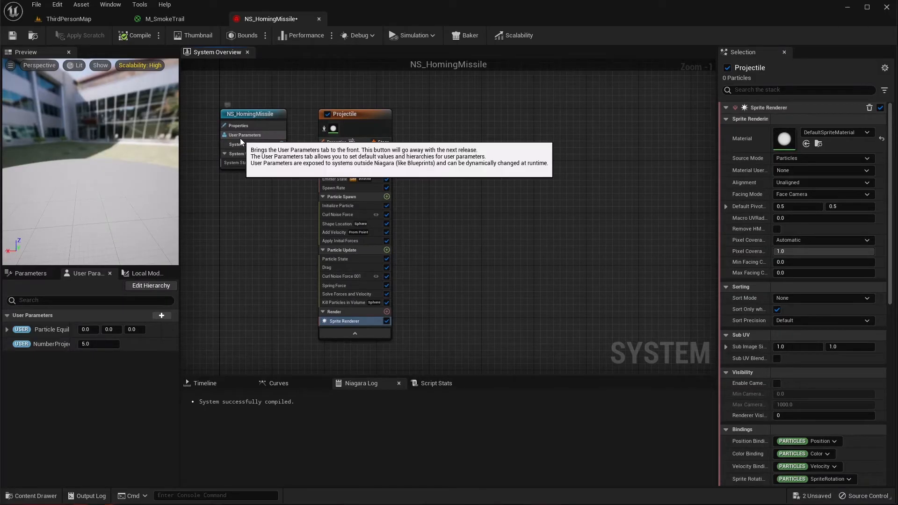
click(12, 35)
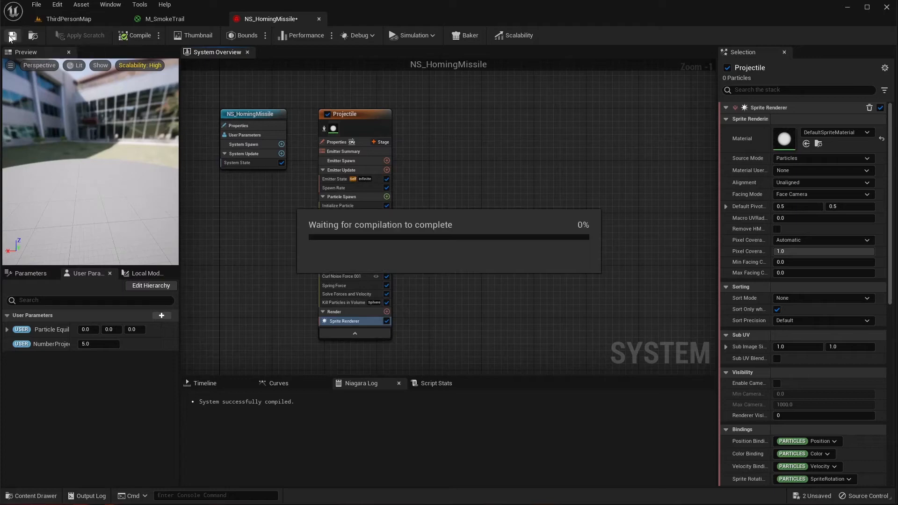
Create a Blueprint Class based on Actor in the project's Content folder and name it Target.
click(77, 21)
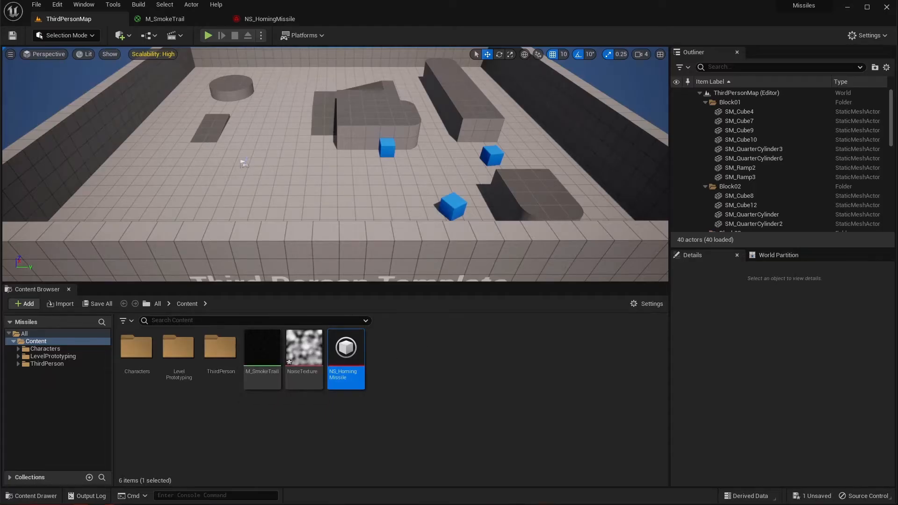
right_click(403, 359)
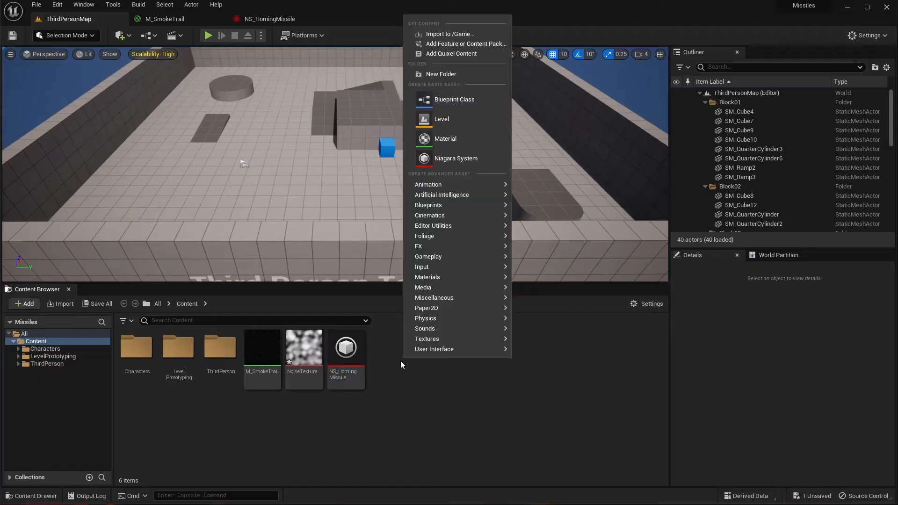
click(440, 103)
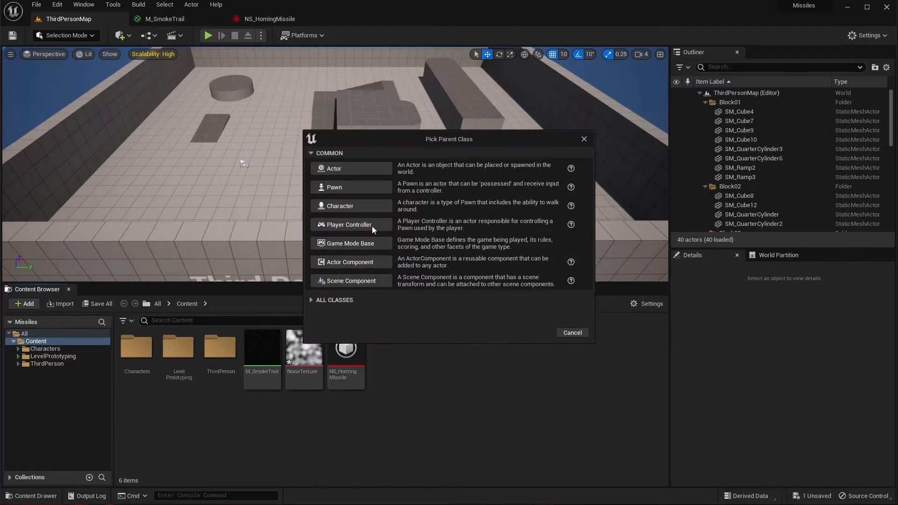
click(343, 168)
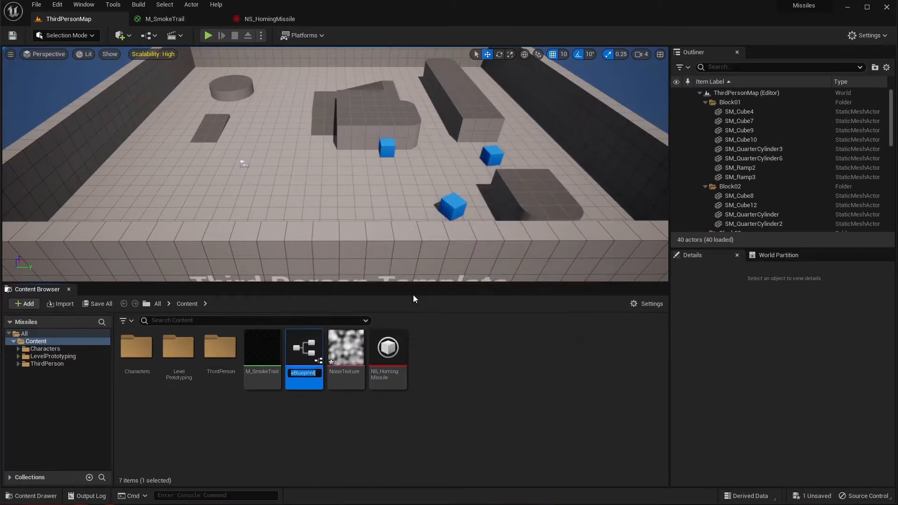
text(Target)
key(Return)
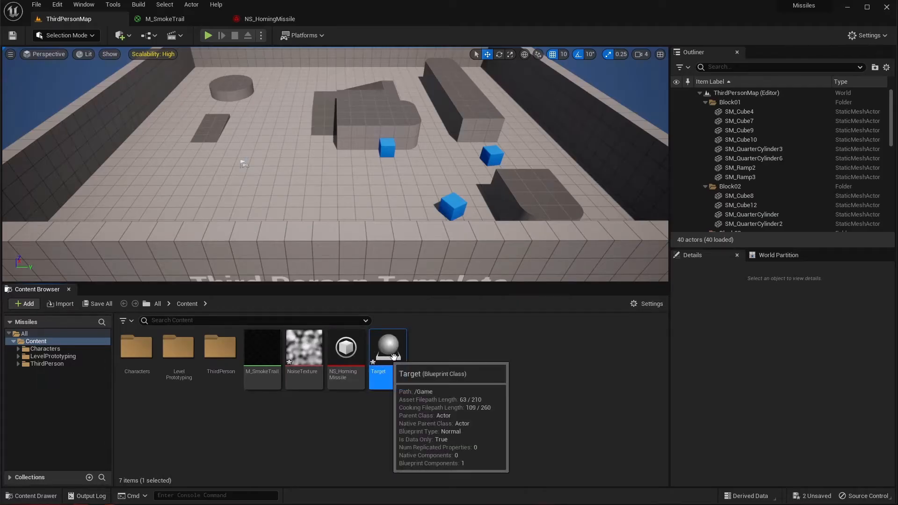
Open the Target blueprint and add a Sphere component named Target under its DefaultSceneRoot.
double_click(388, 348)
click(53, 92)
click(21, 64)
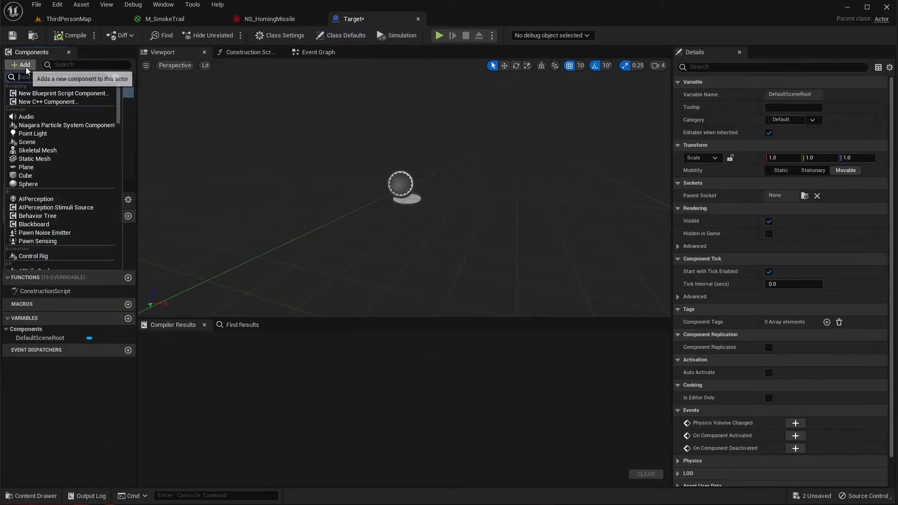
text(stat)
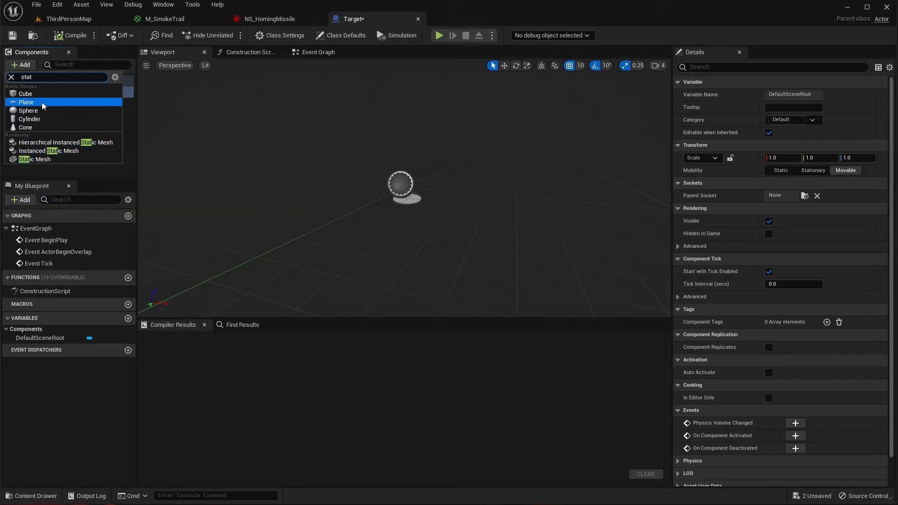
key(Escape)
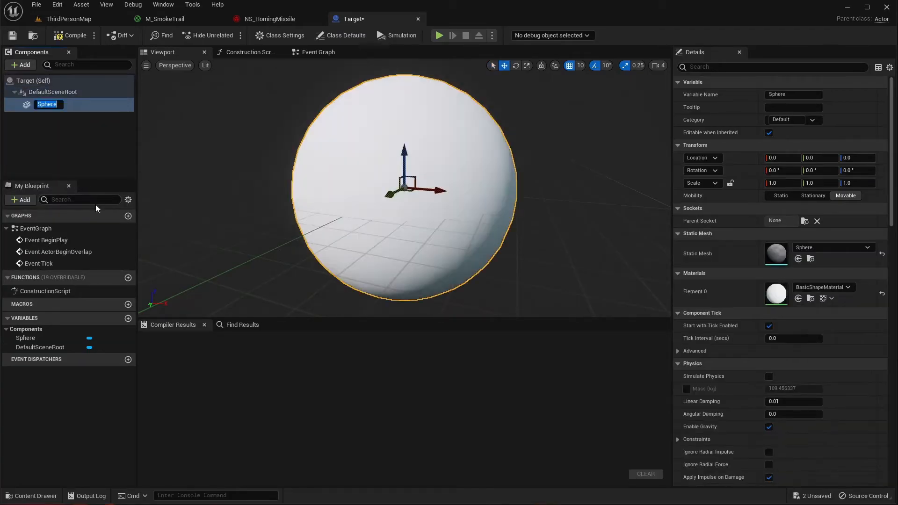
text(Target)
key(Return)
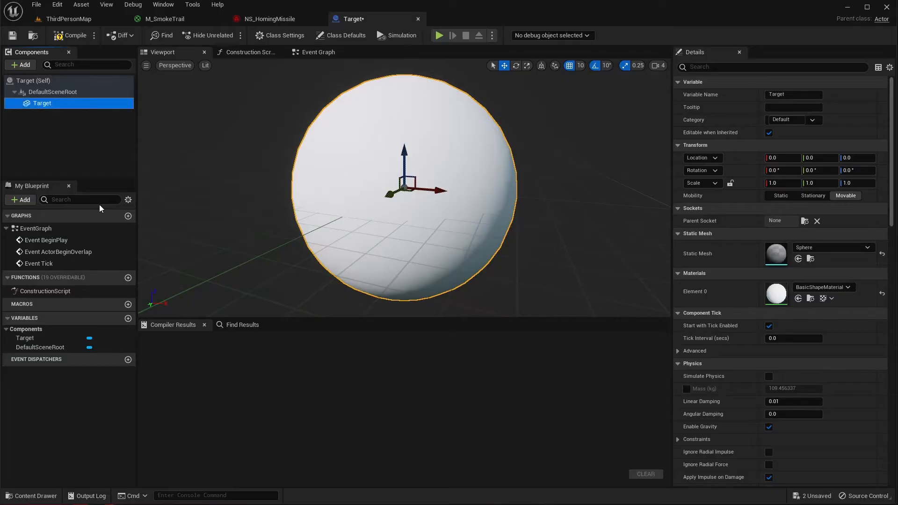
Assign the MI_Manny_01 material instance to Element 0 of the Target sphere.
click(830, 287)
scroll(841, 231, down, 5)
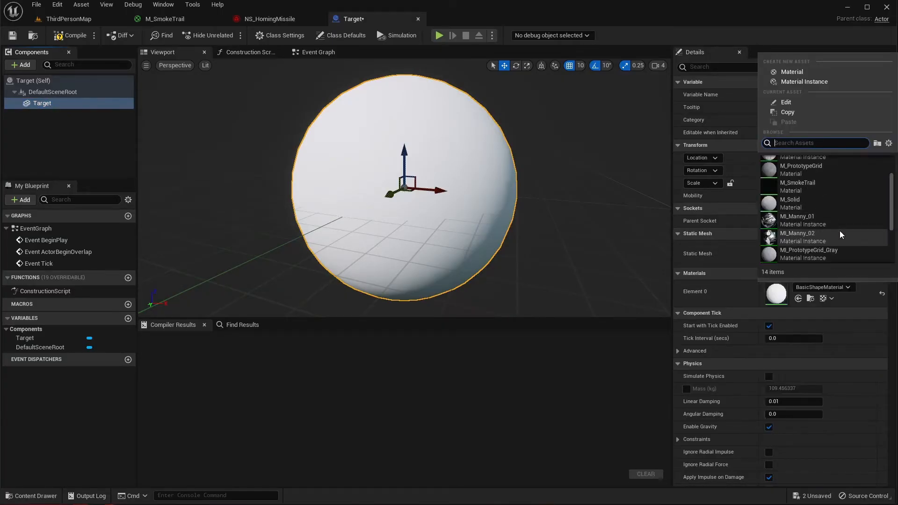
scroll(840, 232, down, 1)
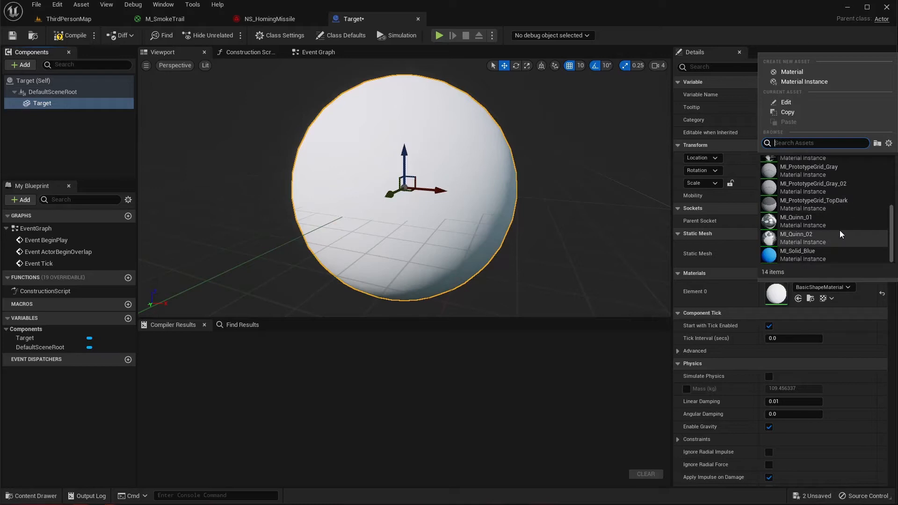
scroll(832, 226, up, 3)
scroll(826, 223, up, 1)
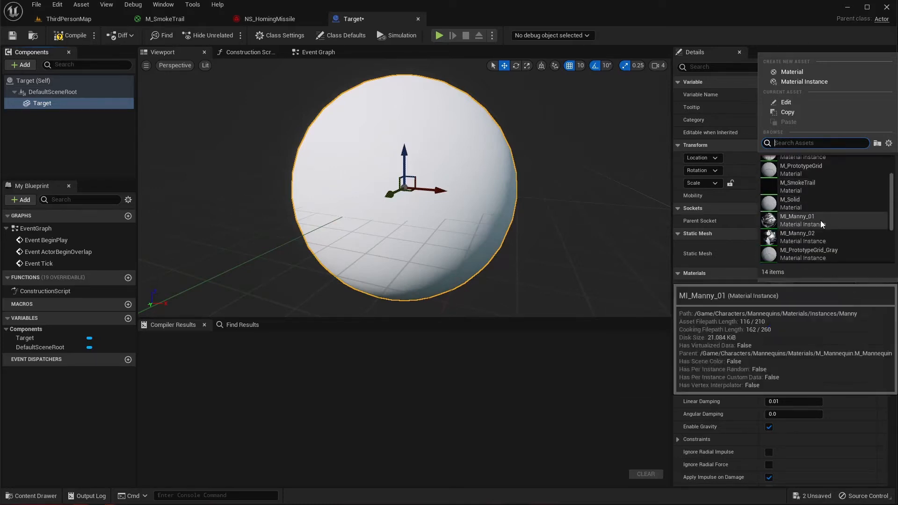
click(820, 221)
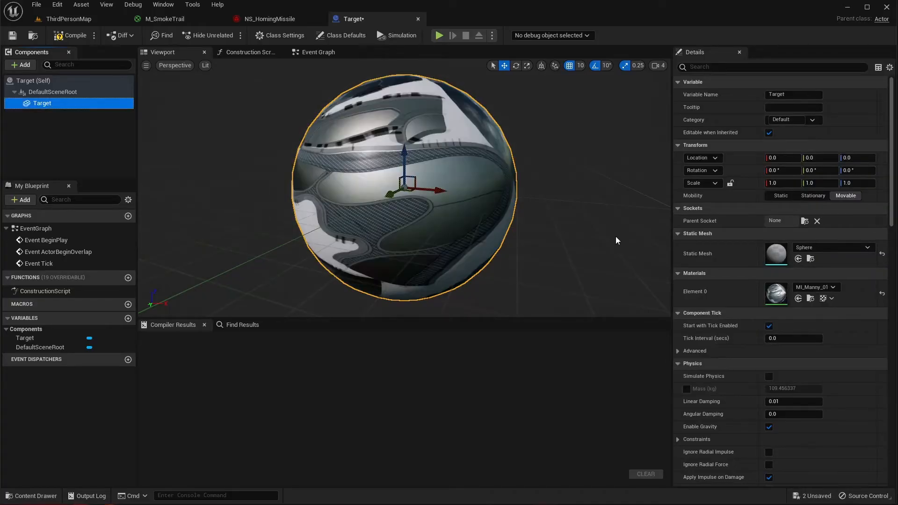
Compile the Target blueprint, frame the sphere for a check, and save the blueprint.
click(70, 35)
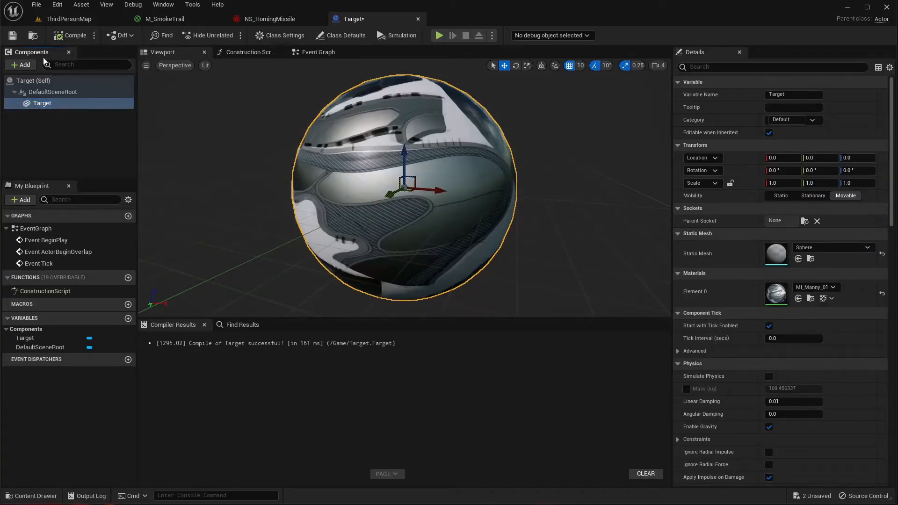
right_drag(327, 187, 383, 188)
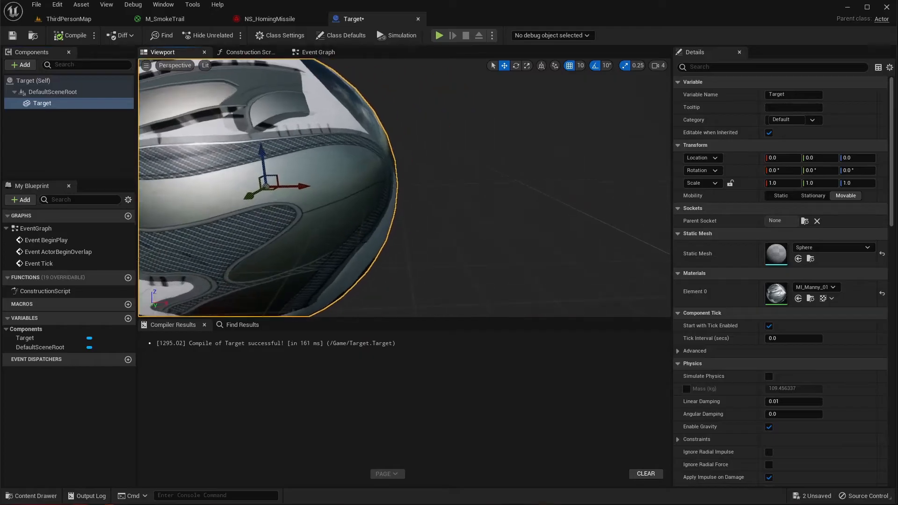
key(f)
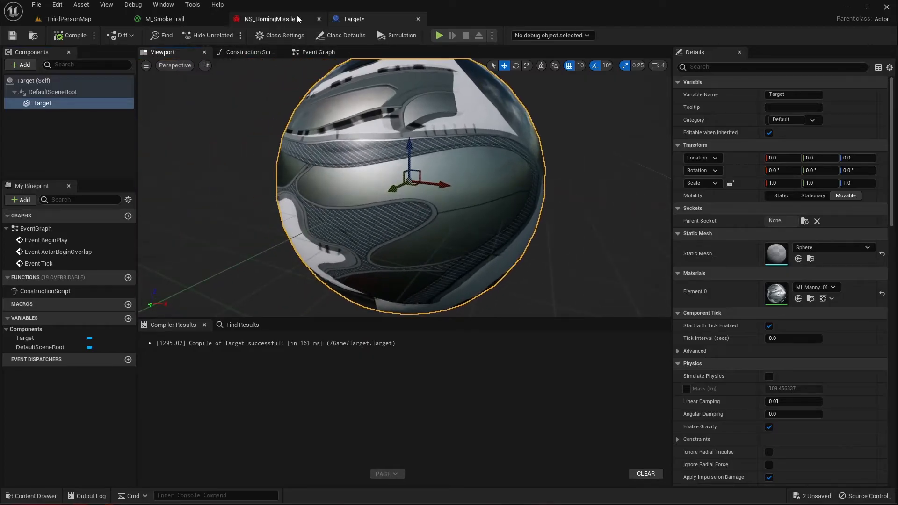
click(11, 37)
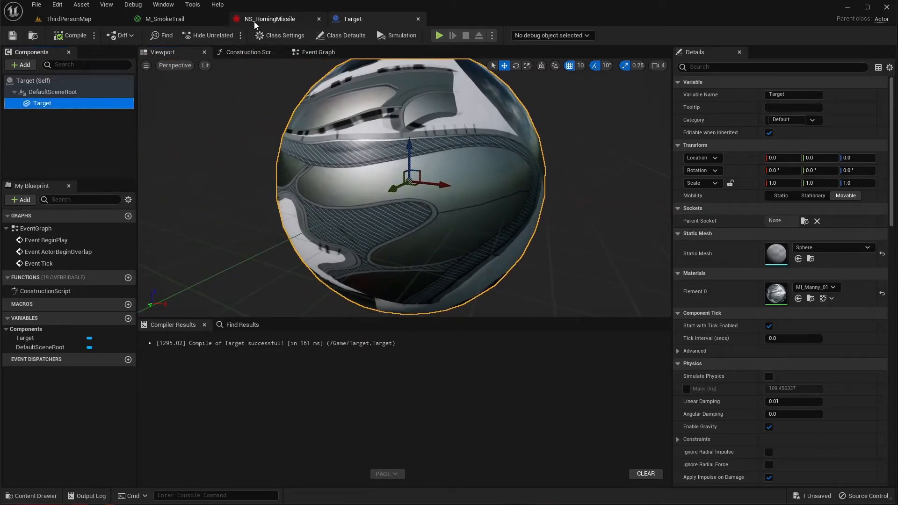
Open the BP_ThirdPersonCharacter blueprint from the ThirdPerson/Blueprints folder of the project.
click(83, 21)
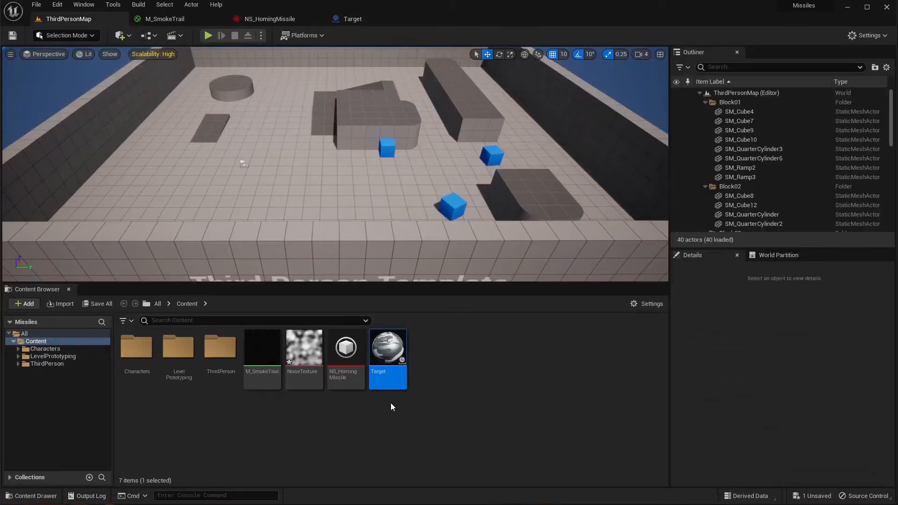
double_click(222, 362)
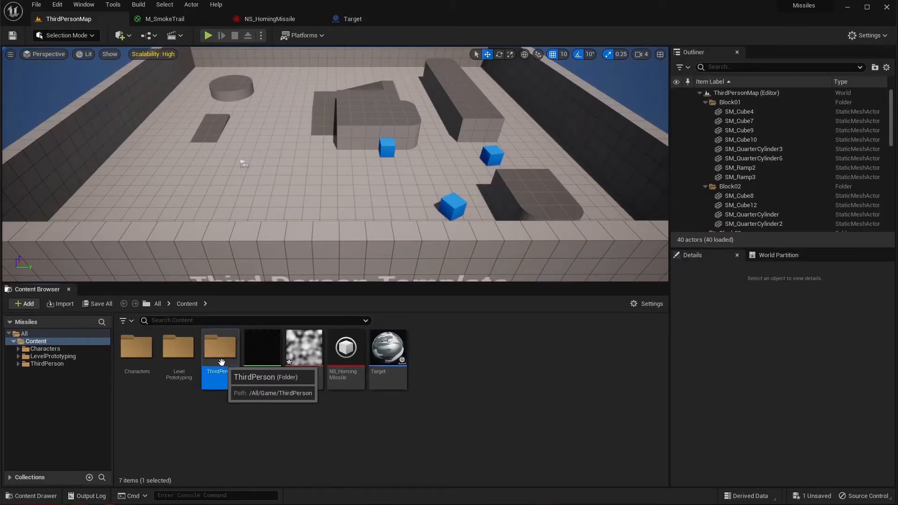
click(144, 363)
double_click(144, 363)
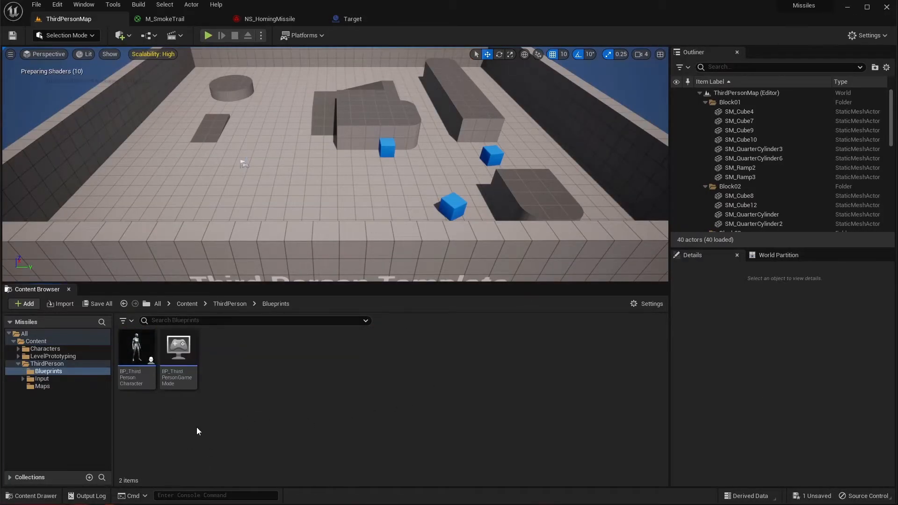
click(136, 349)
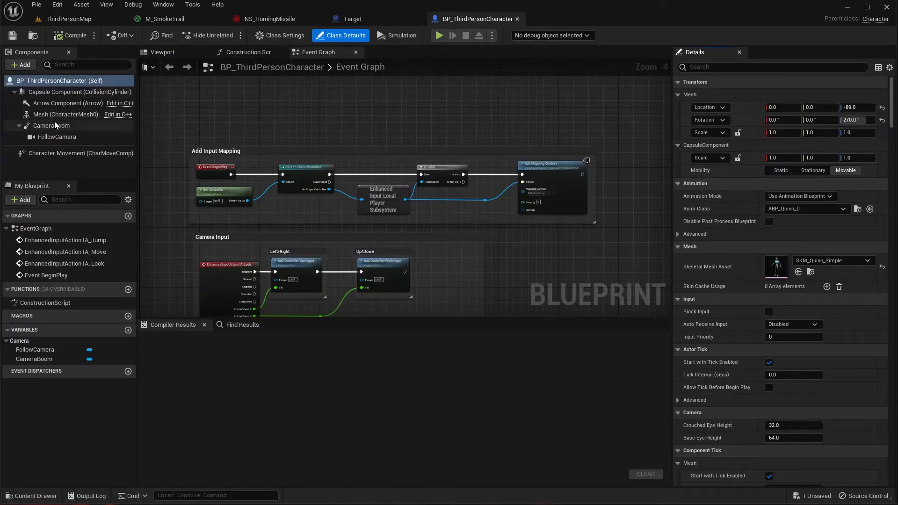
Add a Niagara Particle System component named Missiles under the character's Capsule Component.
click(27, 66)
text(niag)
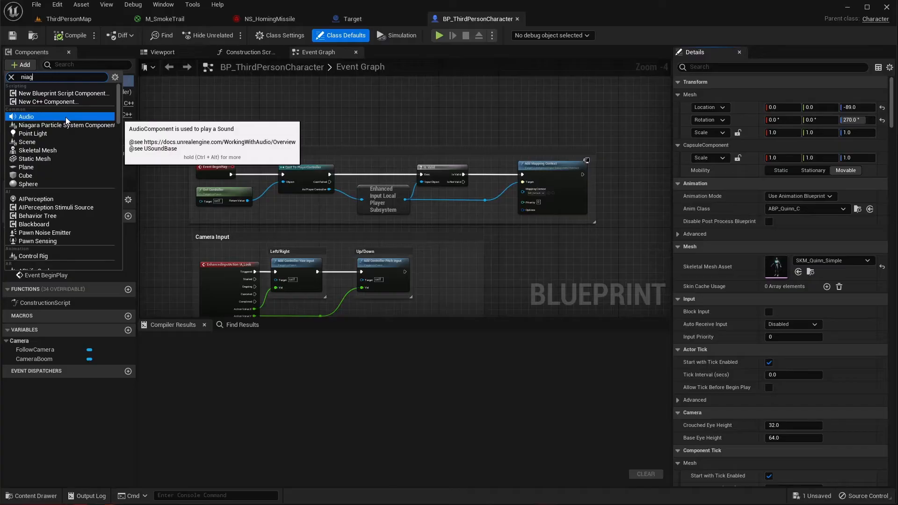
click(52, 96)
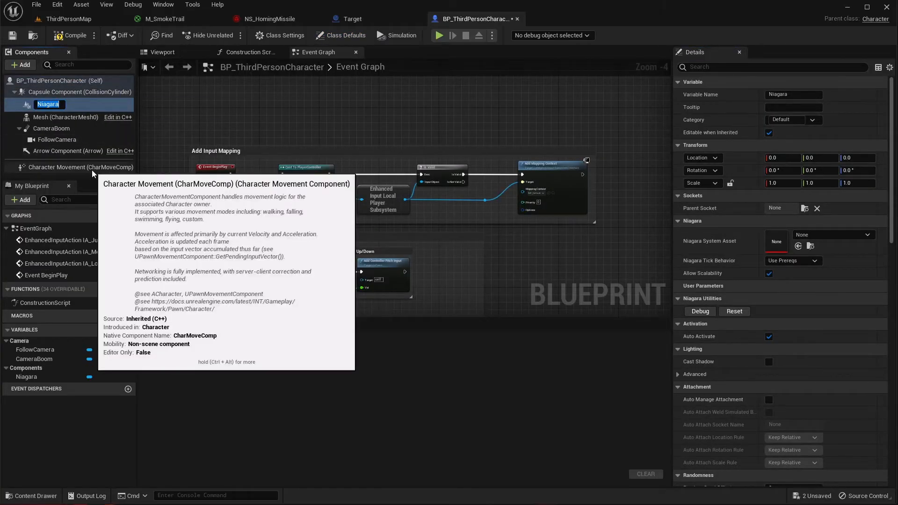
text(Missiles)
key(Return)
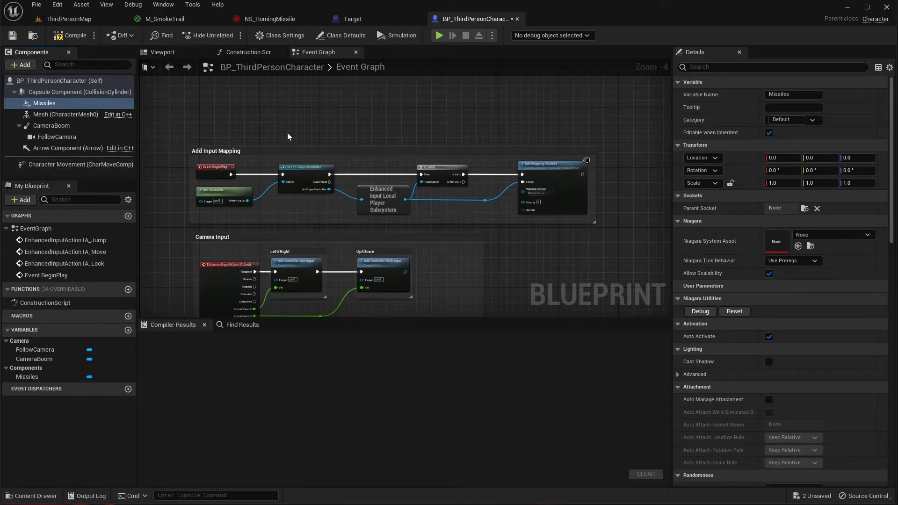
Assign NS_HomingMissile as the Missiles component's Niagara System Asset and compile the character blueprint.
click(844, 235)
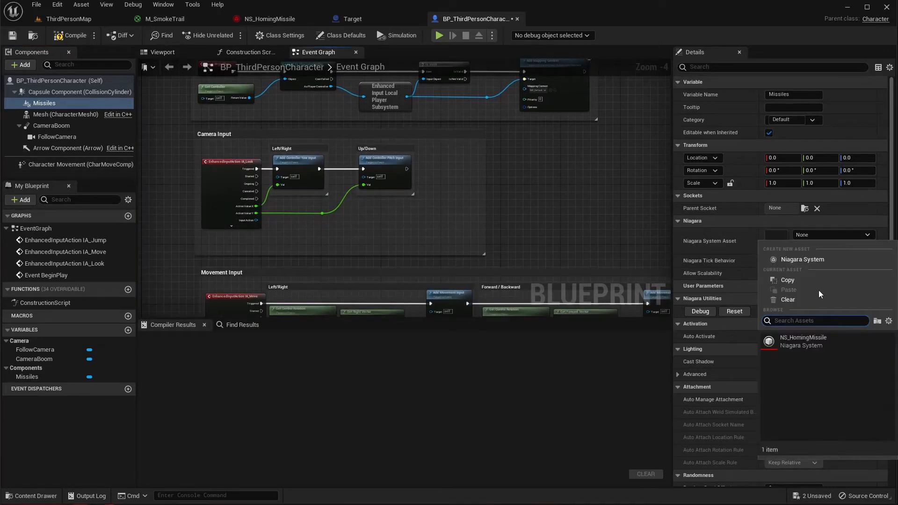
click(815, 340)
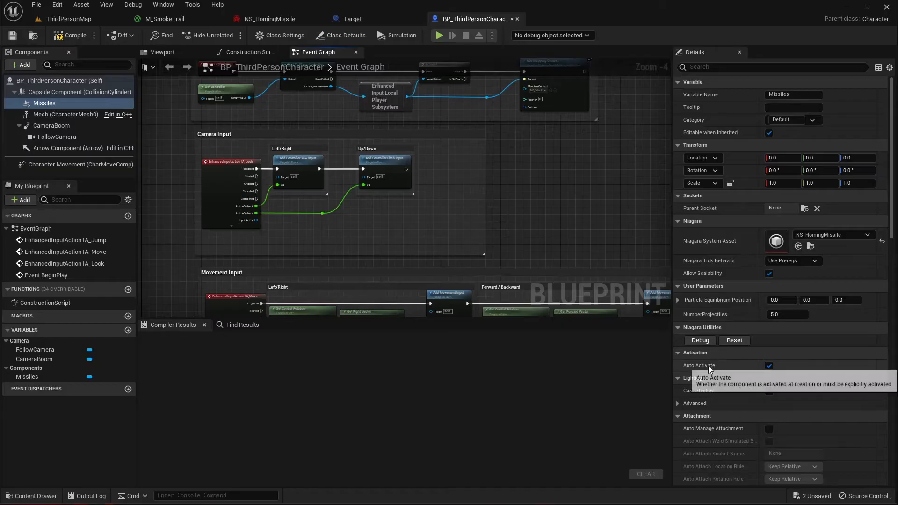
click(71, 35)
Add a Get All Actors Of Class node wired to the execution output of Add Mapping Context in the Event Graph.
right_drag(261, 266, 269, 59)
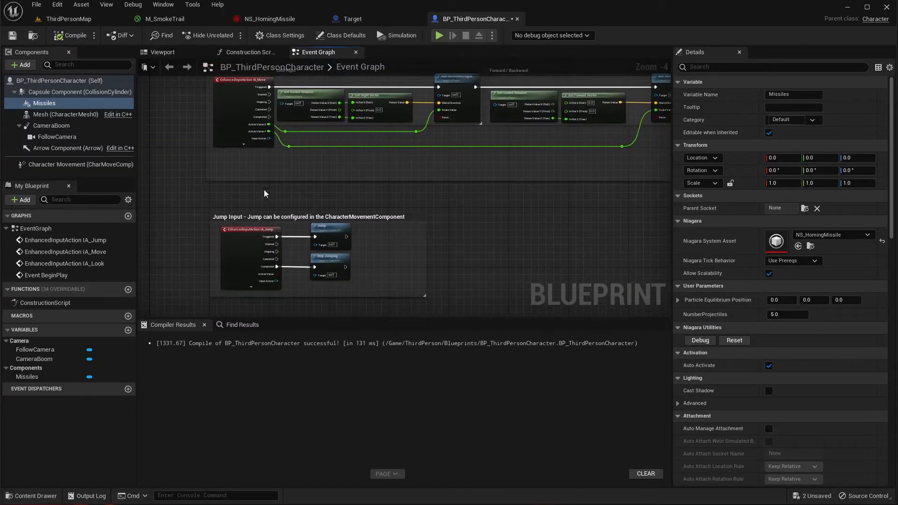
right_drag(264, 209, 248, 311)
right_drag(326, 75, 302, 258)
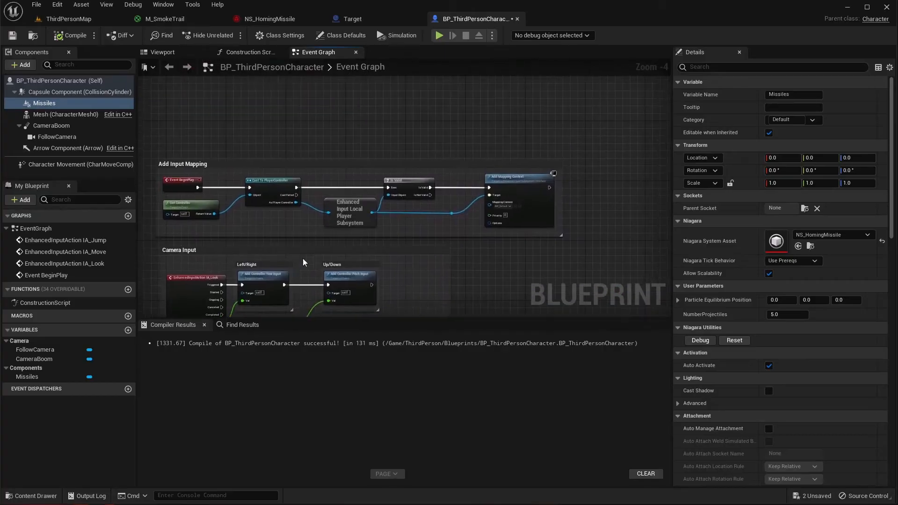
scroll(182, 185, up, 4)
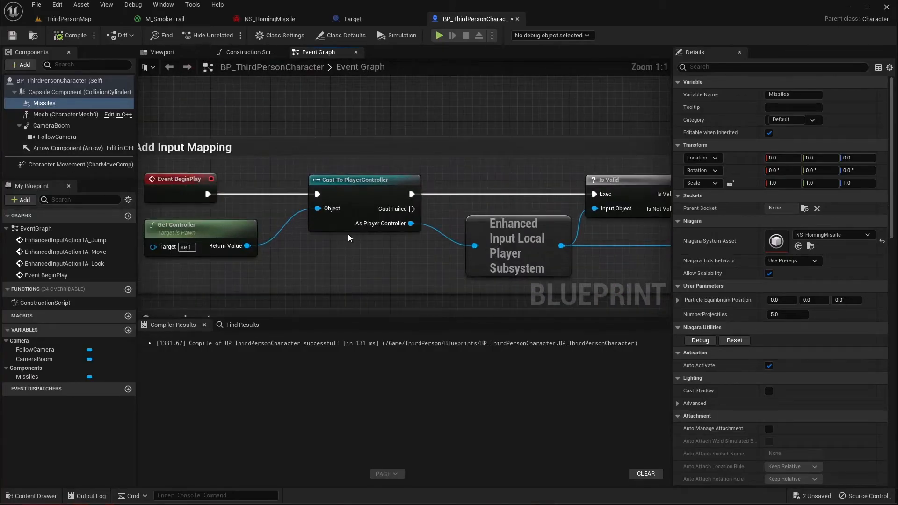
right_drag(467, 206, 152, 184)
right_drag(573, 275, 248, 241)
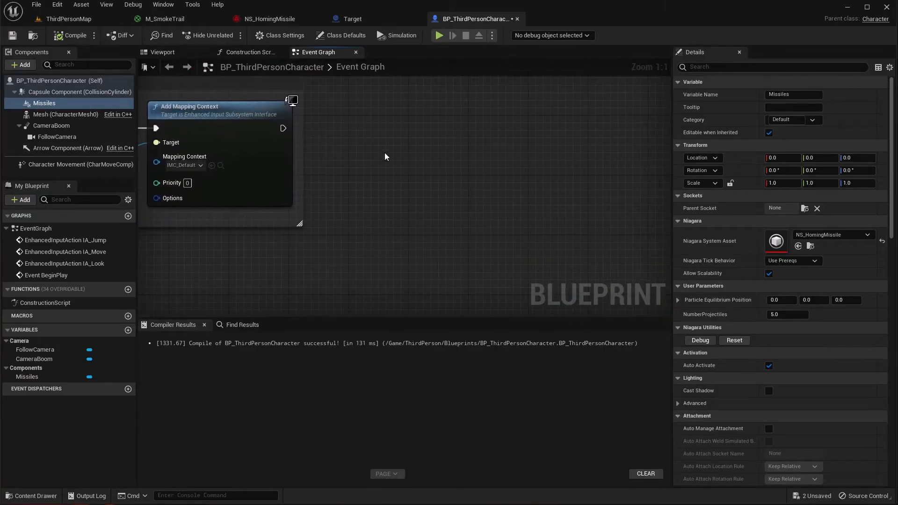
right_drag(370, 145, 361, 193)
drag(274, 176, 365, 178)
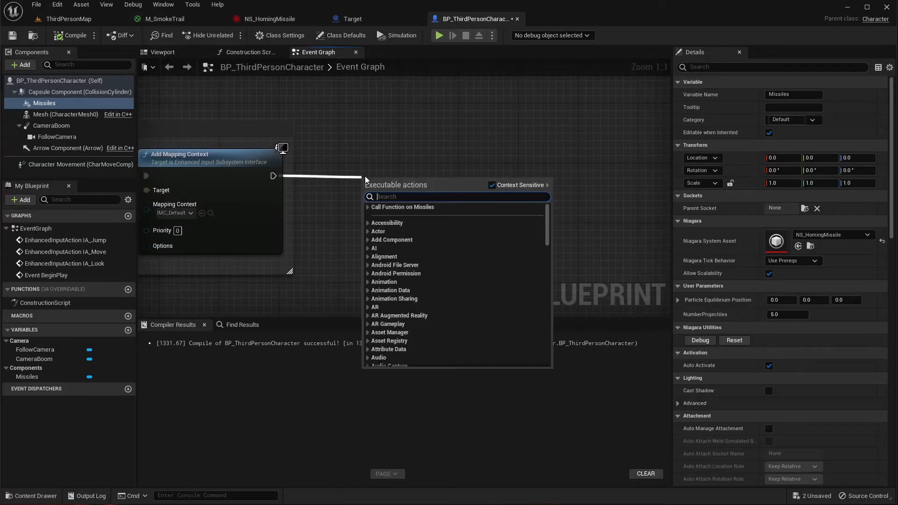
text(get)
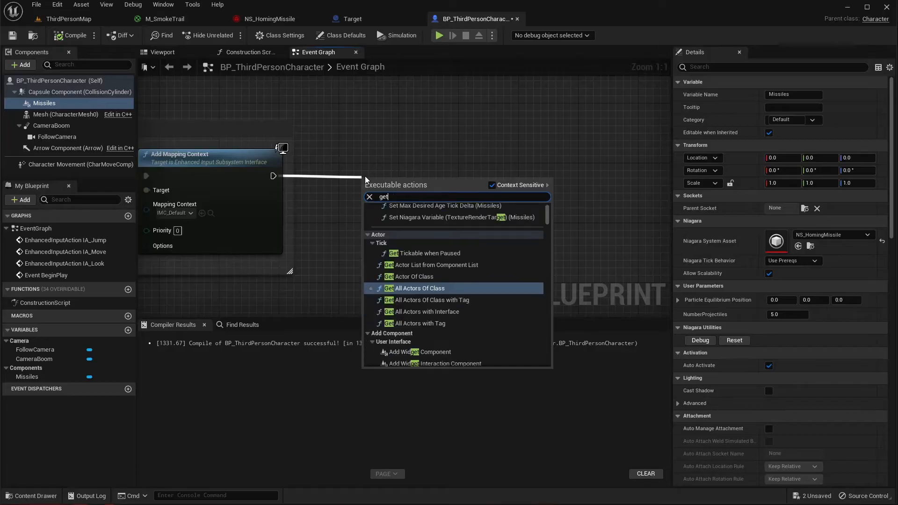
key(Return)
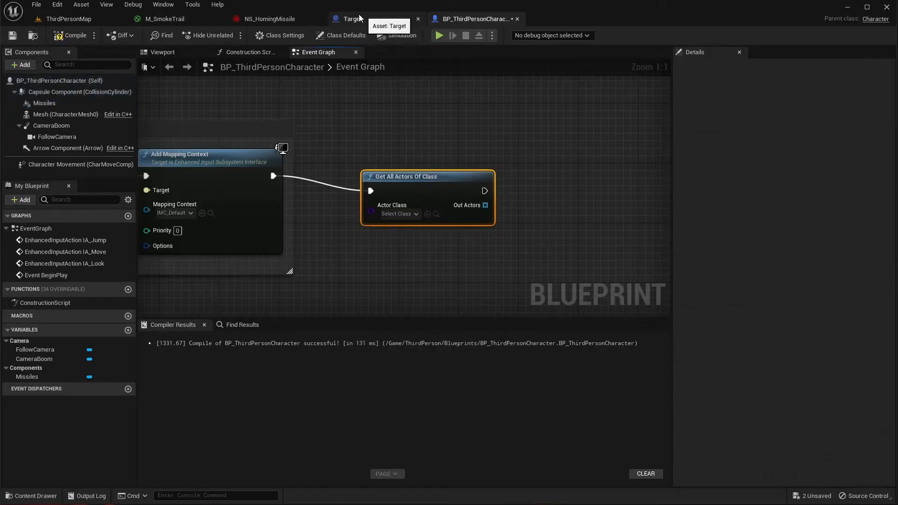
Set the Actor Class of Get All Actors Of Class to Target and align the node beside Add Mapping Context.
click(411, 218)
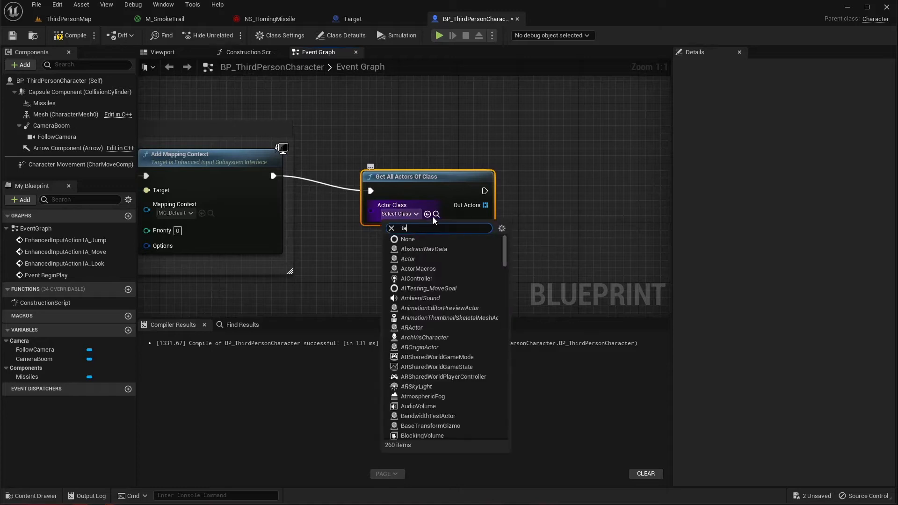
text(targ)
click(425, 250)
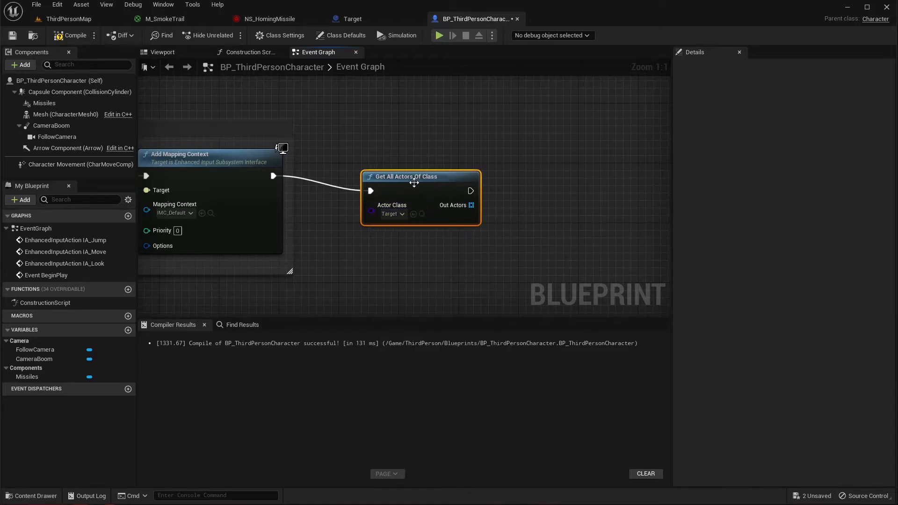
drag(414, 180, 365, 163)
Add a For Each Loop fed by Out Actors, connect its execution input to Get All Actors Of Class, and align it alongside.
right_drag(447, 267, 370, 267)
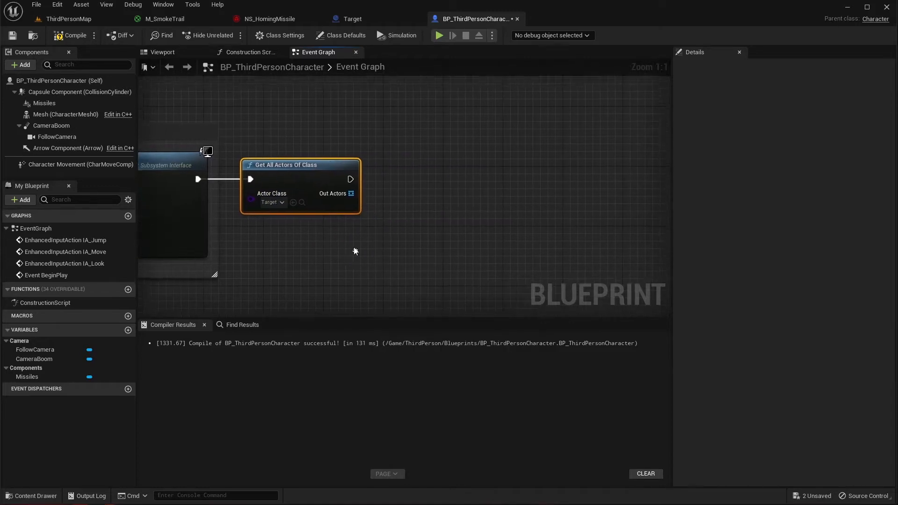
drag(349, 190, 382, 189)
text(for)
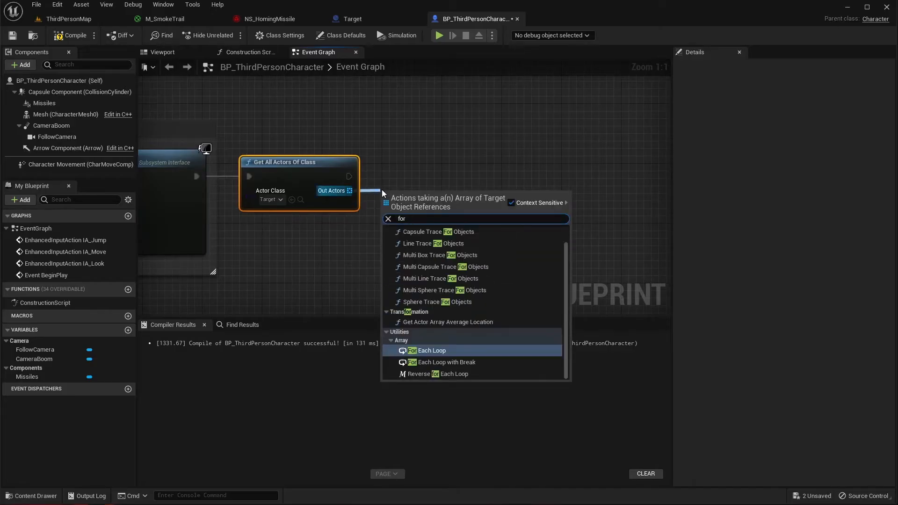
key(Return)
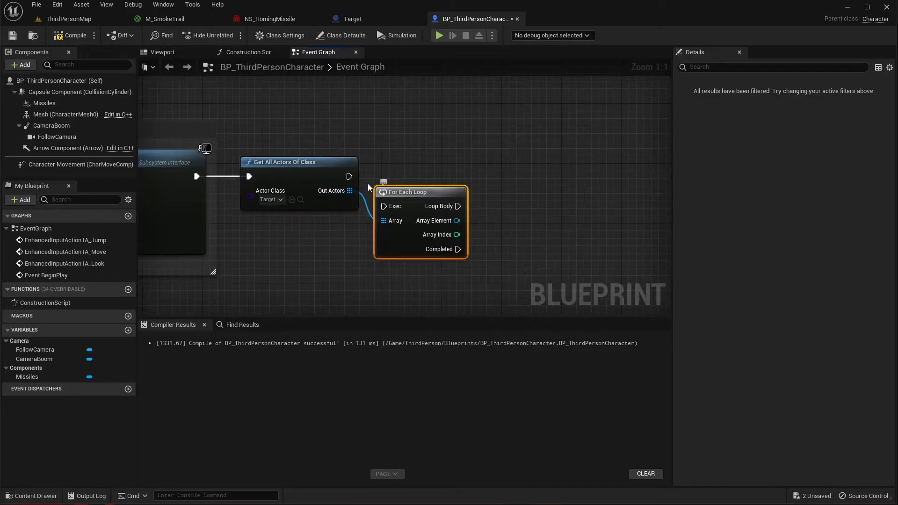
drag(349, 177, 384, 206)
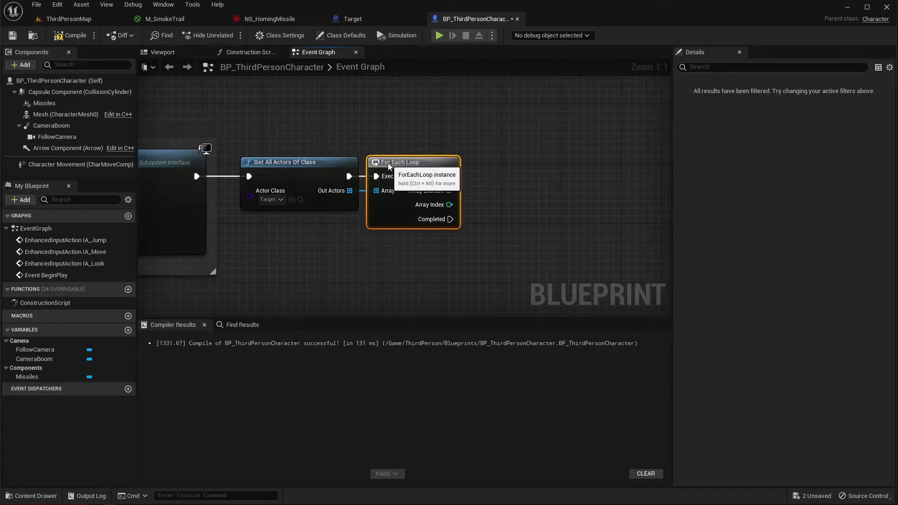
Add a Get World Location (Target) node from the For Each Loop's Array Element.
right_drag(539, 275, 361, 239)
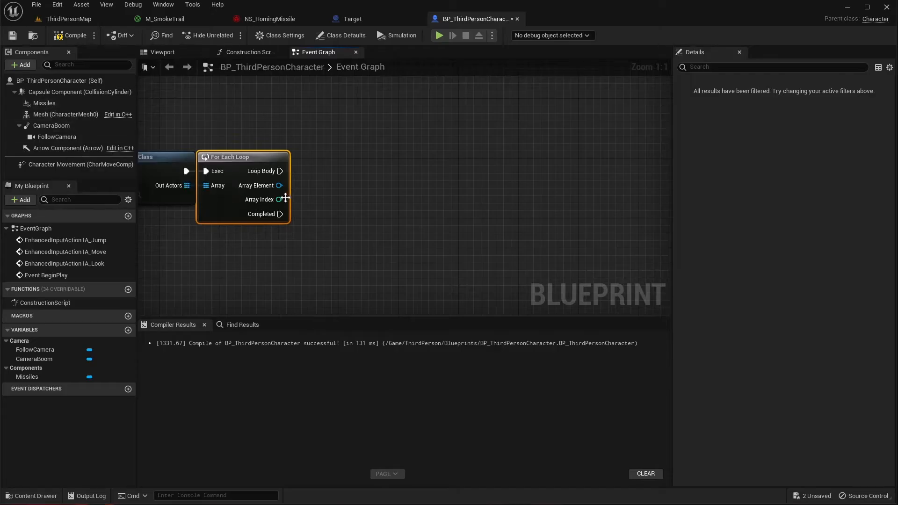
drag(279, 186, 324, 188)
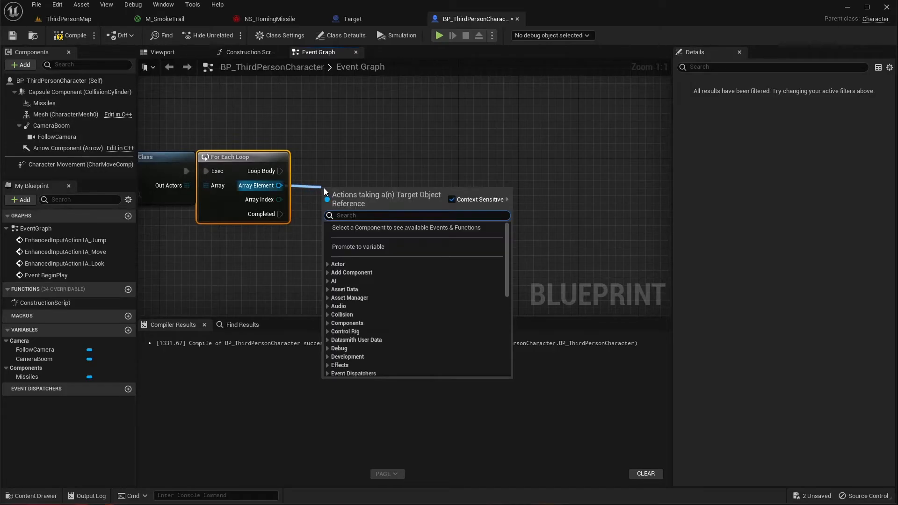
text(get loc)
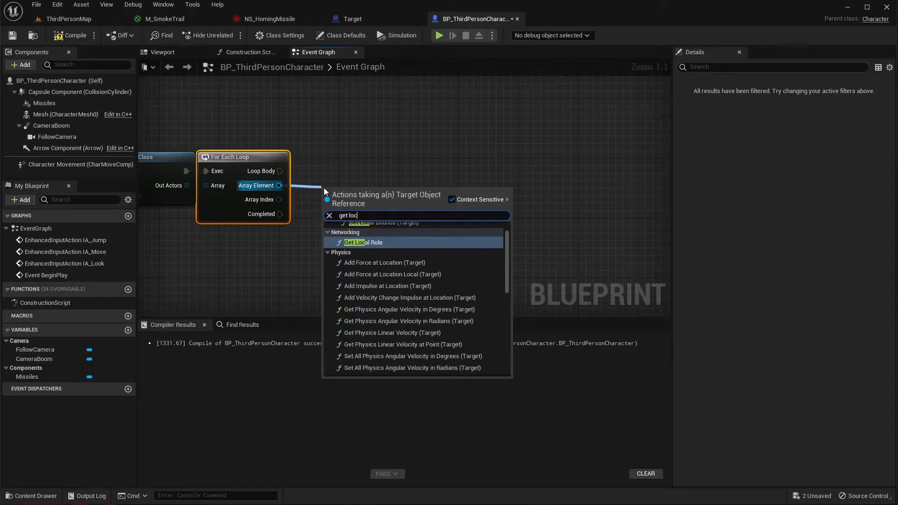
text(atio)
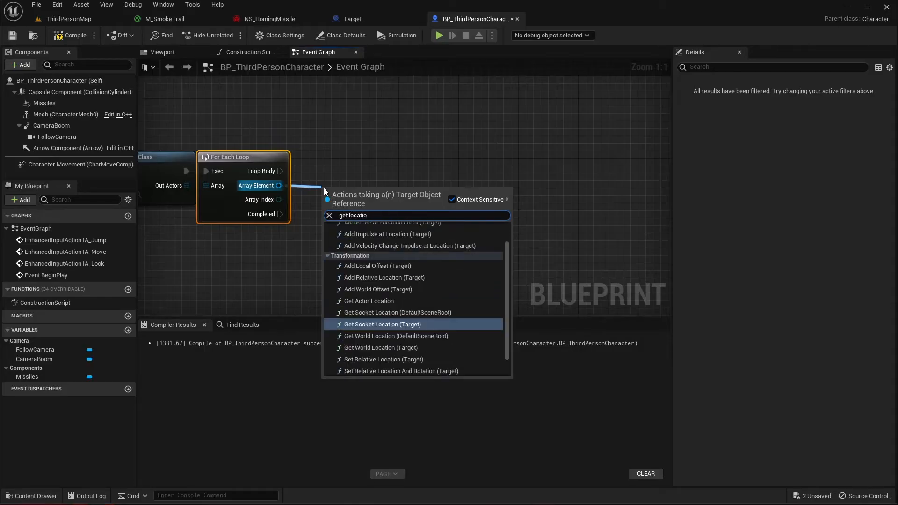
key(Down)
key(Down)
key(Return)
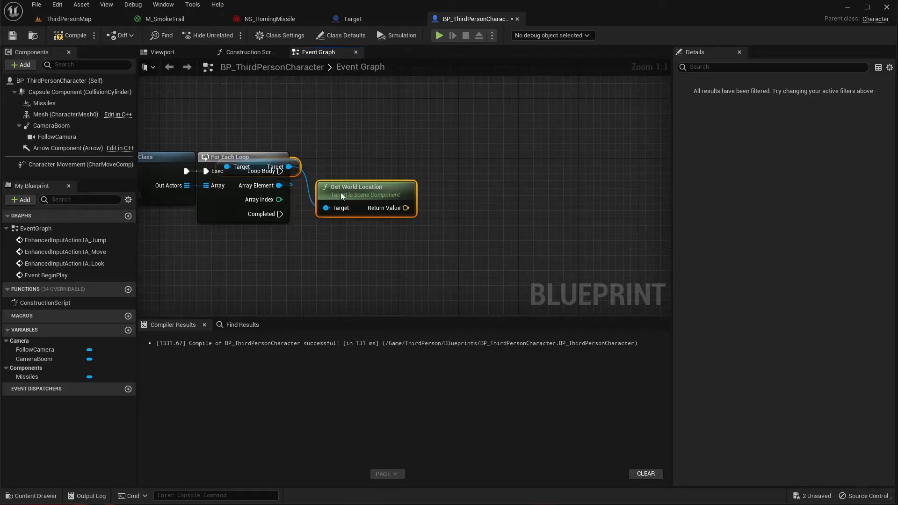
Place a Missiles reference in the graph and add a Set Niagara Variable (Vector3) node that targets it.
drag(98, 104, 464, 177)
text(set)
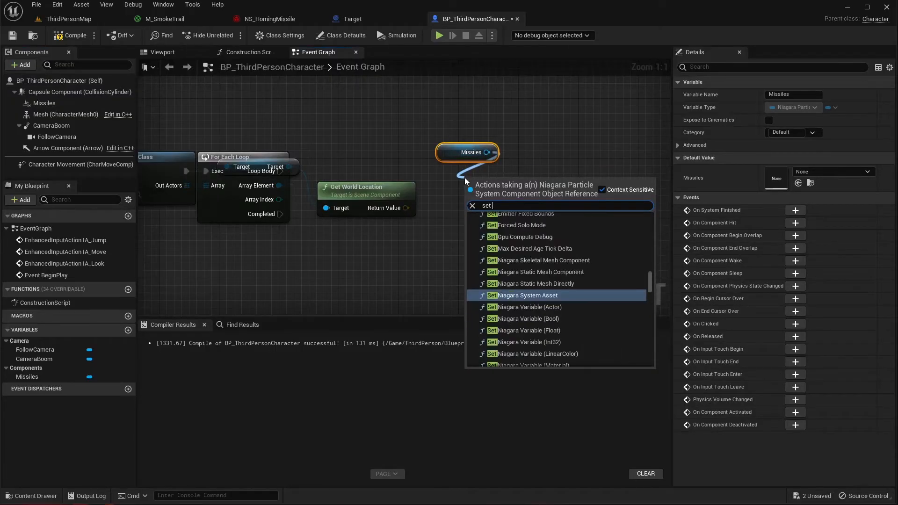
text( niag)
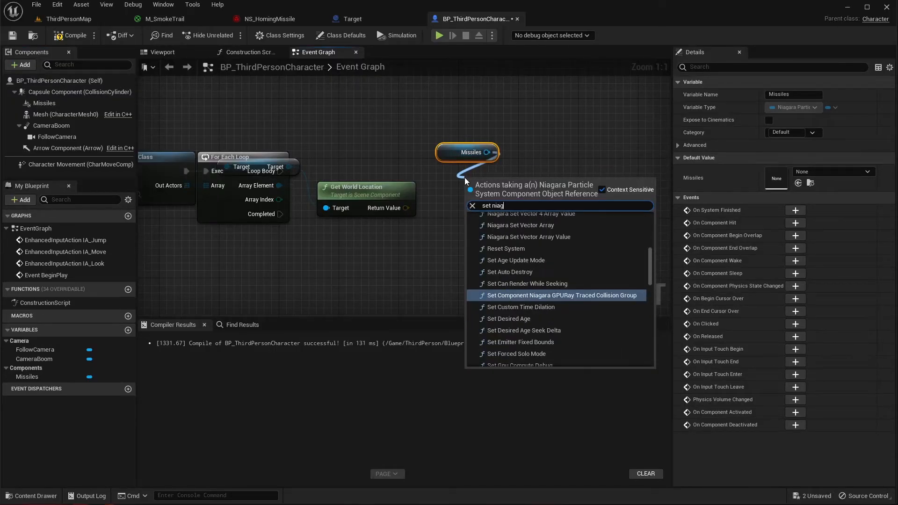
text(arg)
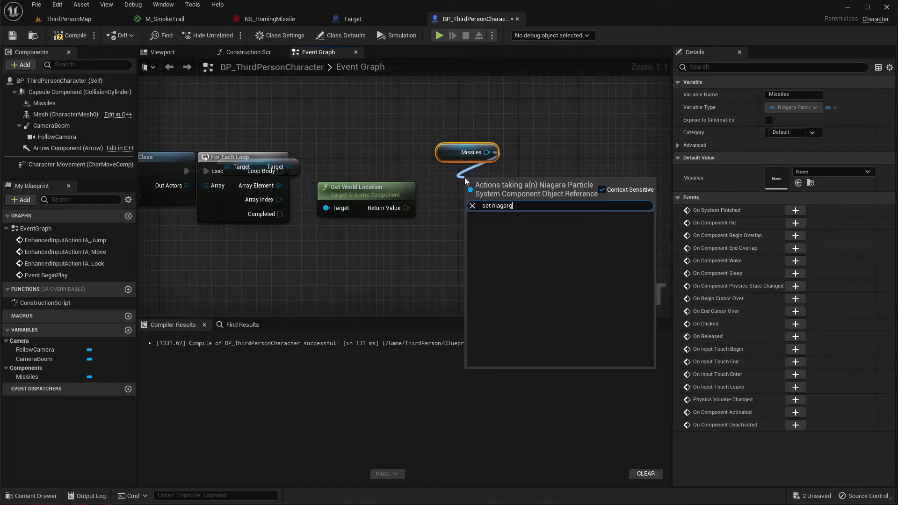
key(BackSpace)
key(BackSpace)
text(ra va)
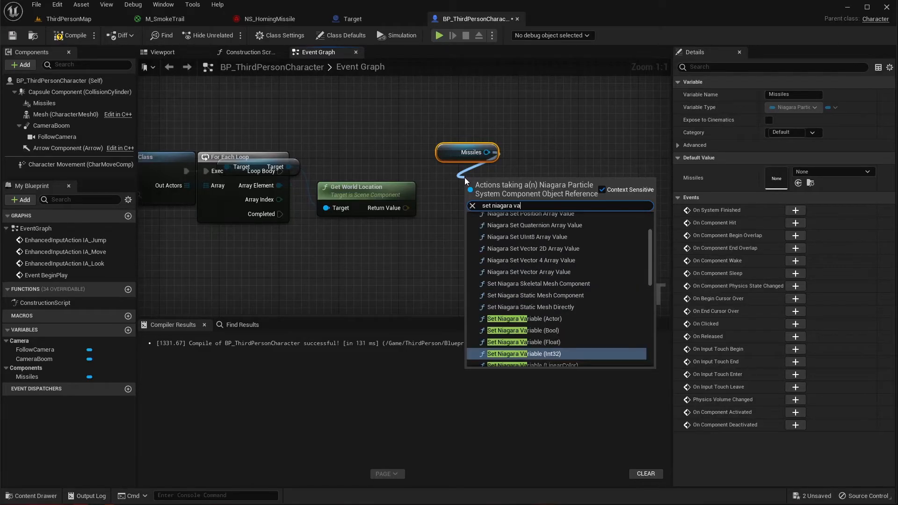
scroll(537, 295, down, 4)
scroll(536, 296, down, 3)
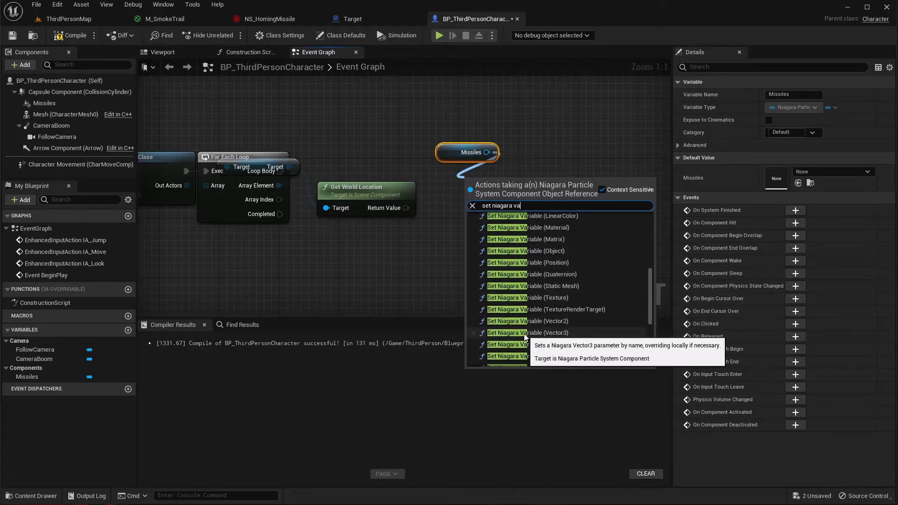
click(529, 334)
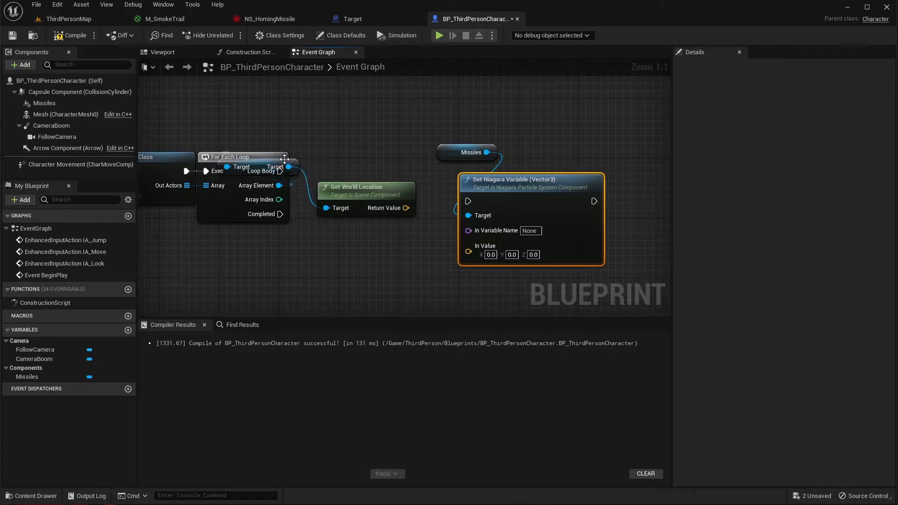
Connect Loop Body to Set Niagara Variable and the world location's Return Value to In Value, and arrange the nodes clear of each other.
drag(269, 168, 468, 201)
mouse_move(520, 140)
mouse_down()
mouse_move(474, 199)
mouse_move(498, 152)
mouse_move(535, 149)
mouse_up()
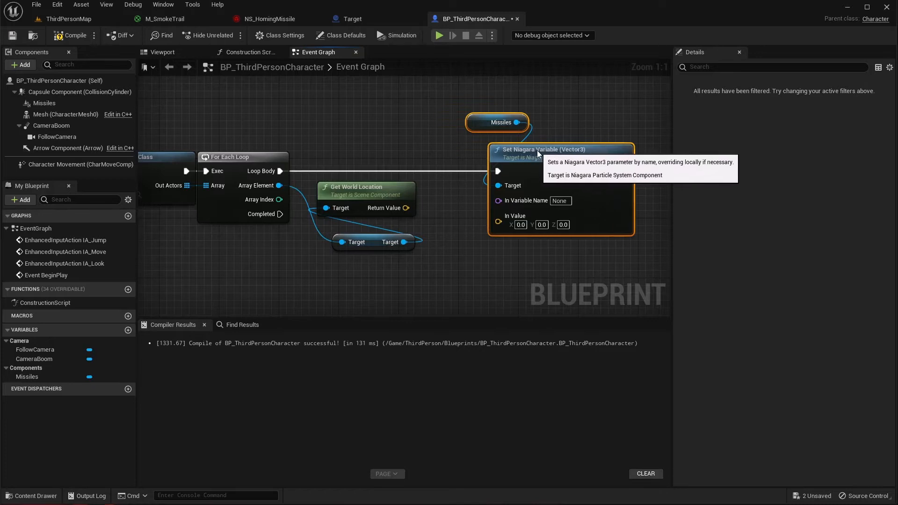
right_drag(477, 261, 412, 233)
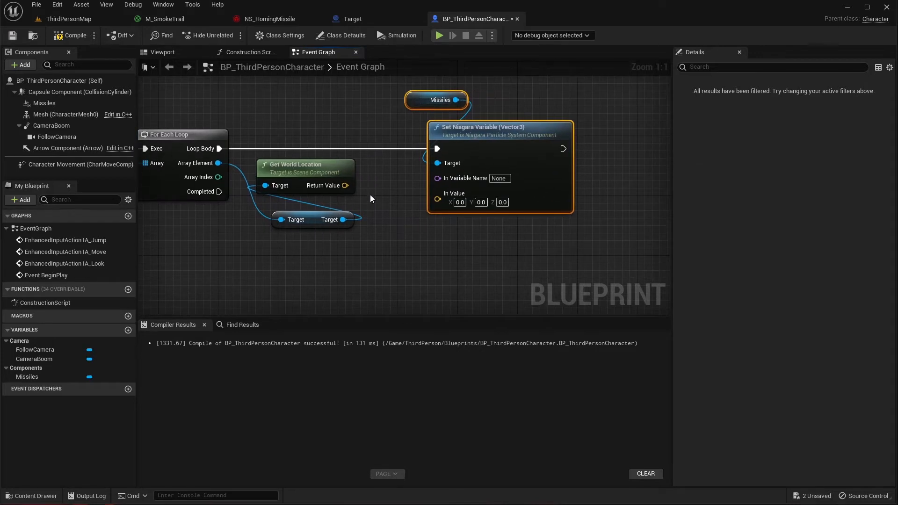
drag(345, 185, 438, 199)
drag(363, 240, 323, 213)
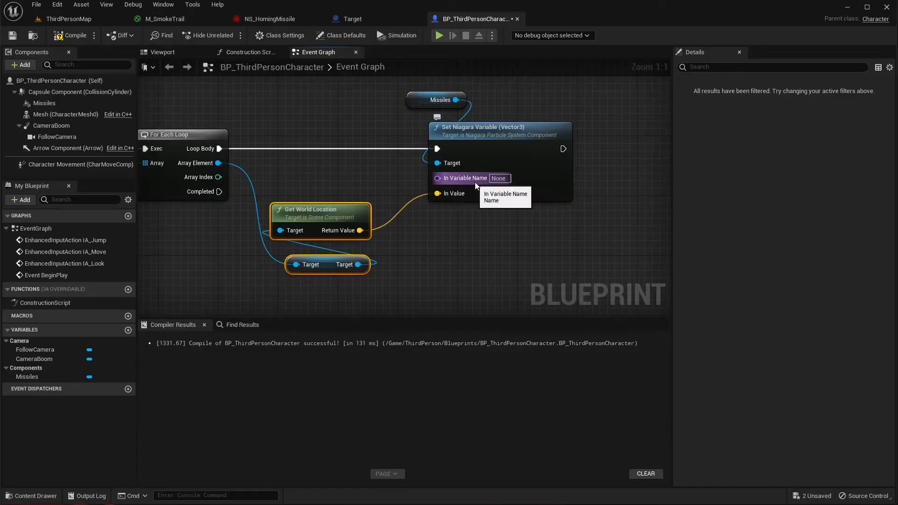
In NS_HomingMissile, rename the Particle Equilibrium Position user parameter to Target.
click(257, 19)
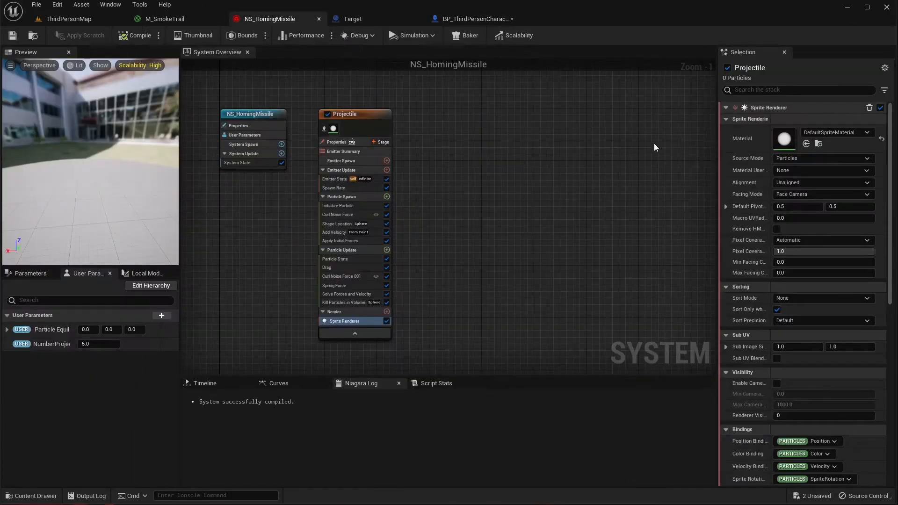
right_click(42, 333)
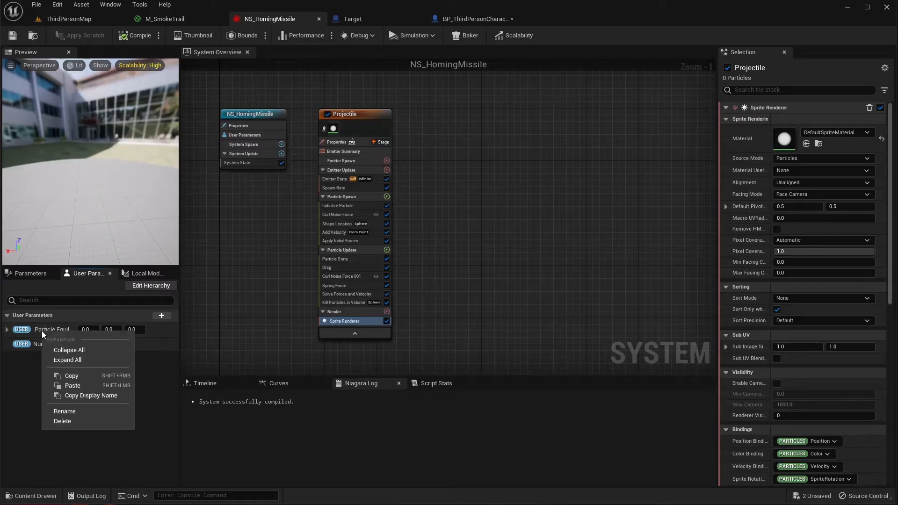
click(343, 286)
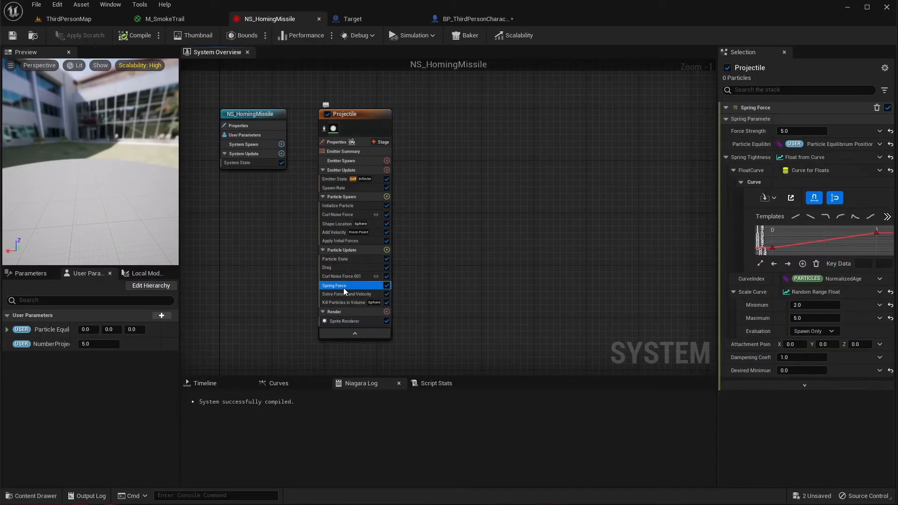
right_click(49, 330)
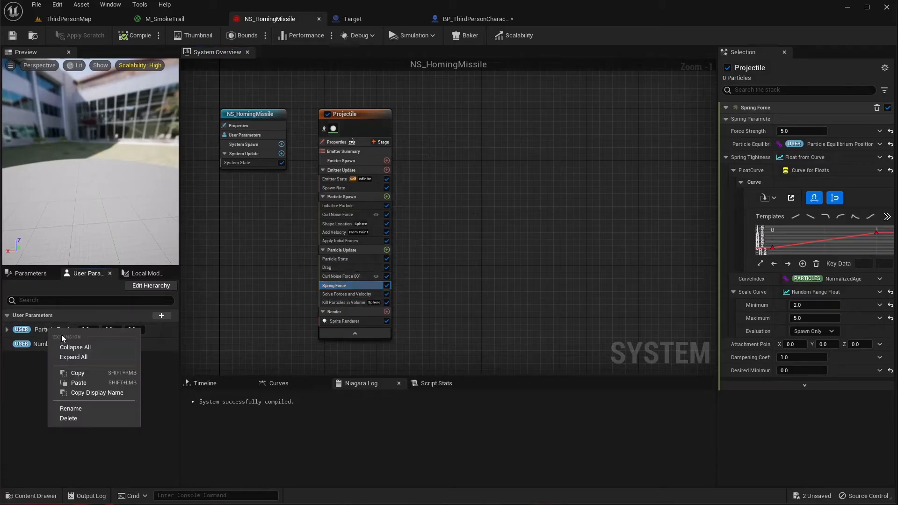
click(77, 409)
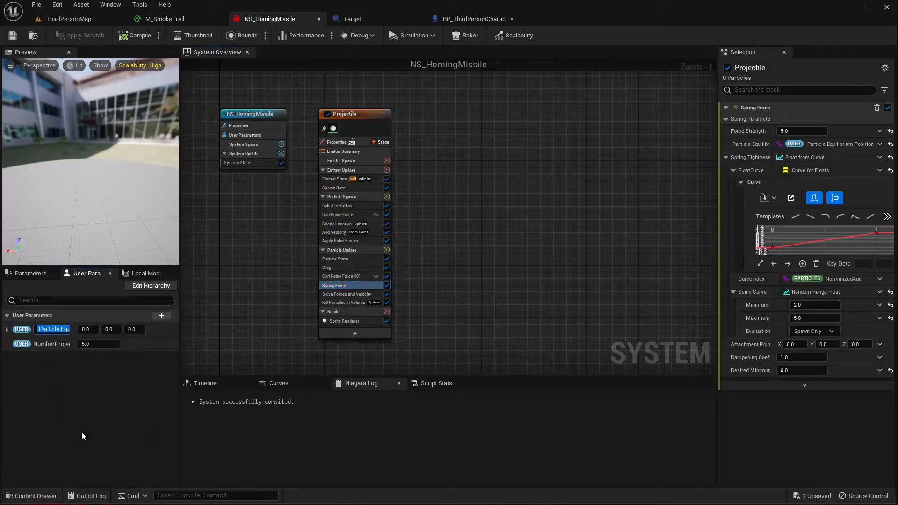
text(TargetLocat)
key(BackSpace)
key(BackSpace)
key(BackSpace)
key(BackSpace)
key(BackSpace)
key(Return)
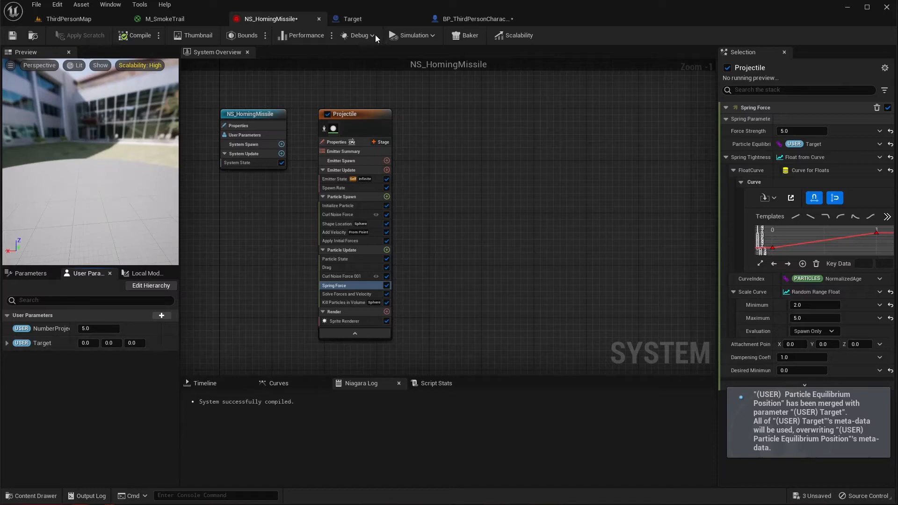
Compile and save the NS_HomingMissile system.
click(473, 20)
click(233, 21)
click(125, 38)
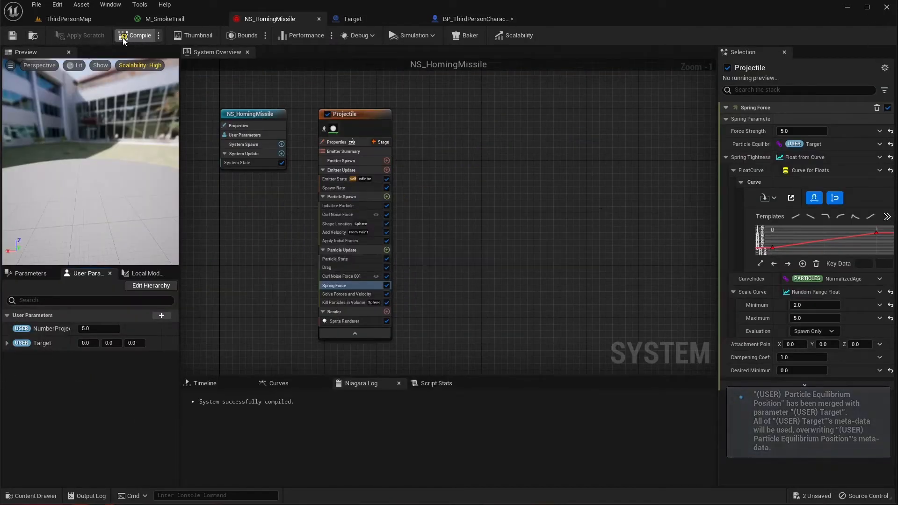
click(16, 39)
In BP_ThirdPersonCharacter, set the Set Niagara Variable node's In Variable Name to Target and compile the blueprint.
click(487, 19)
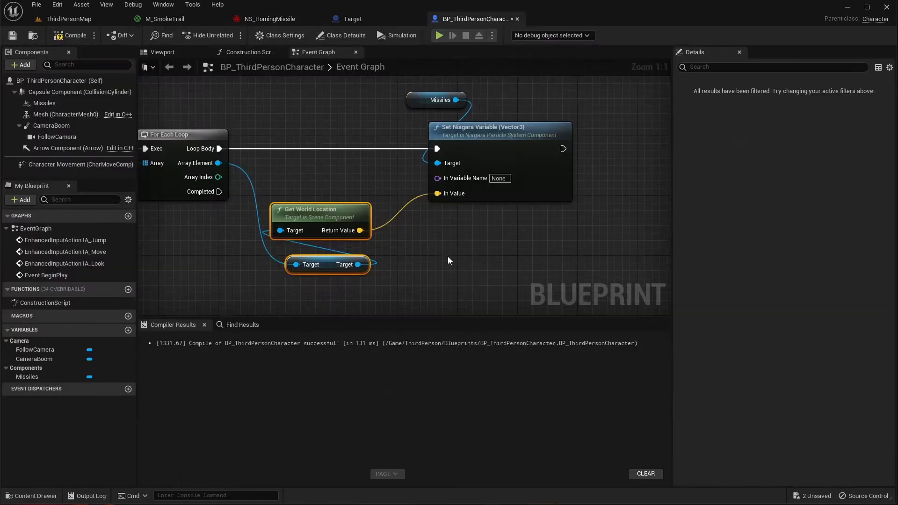
click(501, 178)
text(Target)
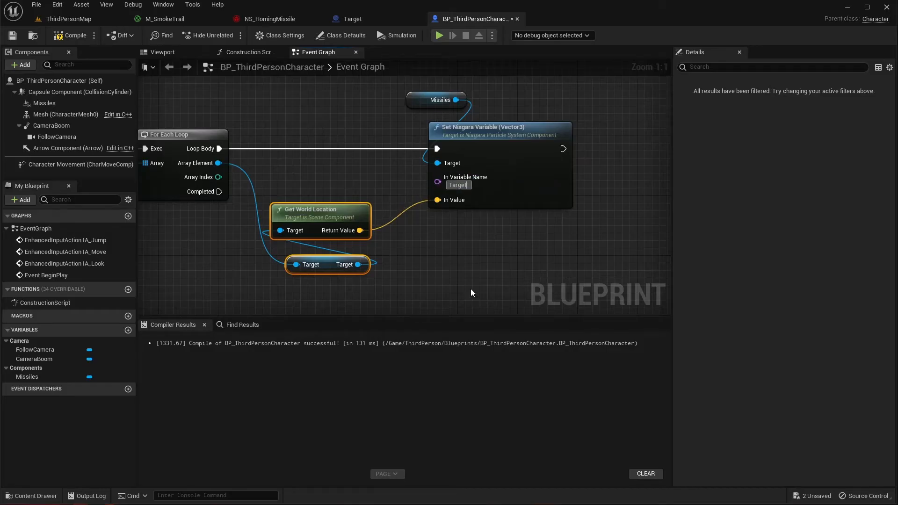
click(474, 283)
click(71, 35)
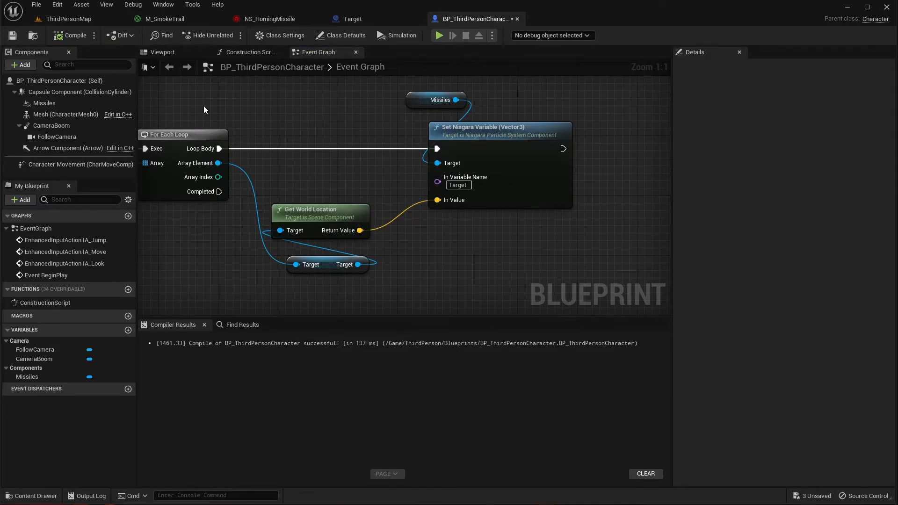
right_drag(393, 168, 162, 196)
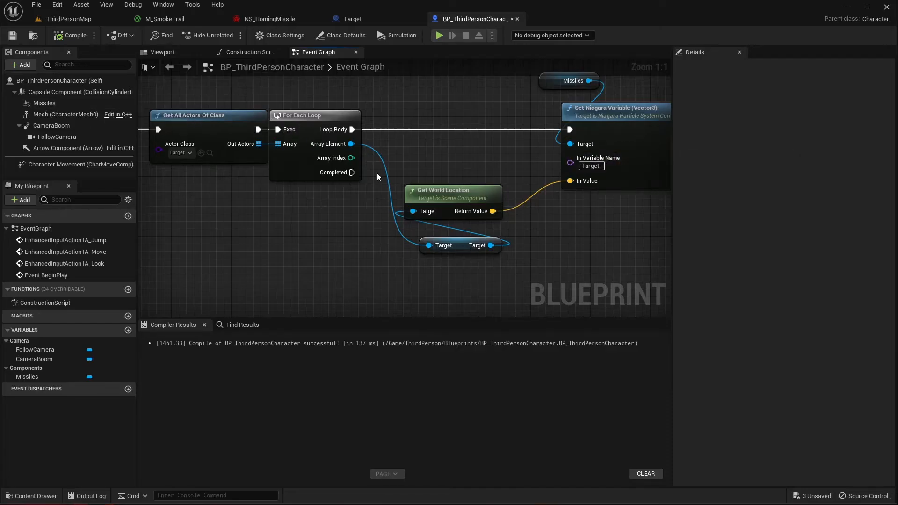
Play ThirdPersonMap in the editor and move the character around to check how the missiles home in on the Target.
click(68, 20)
drag(395, 358, 303, 111)
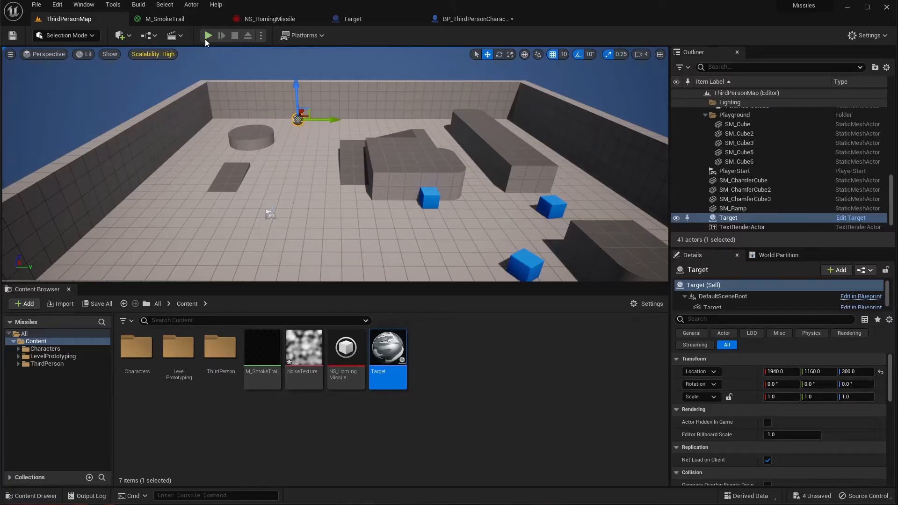
key(alt+p)
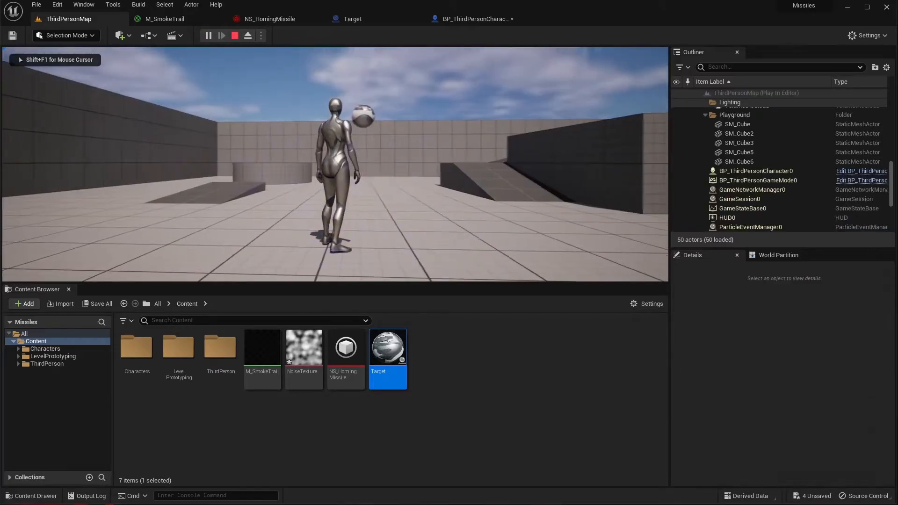
key(s)
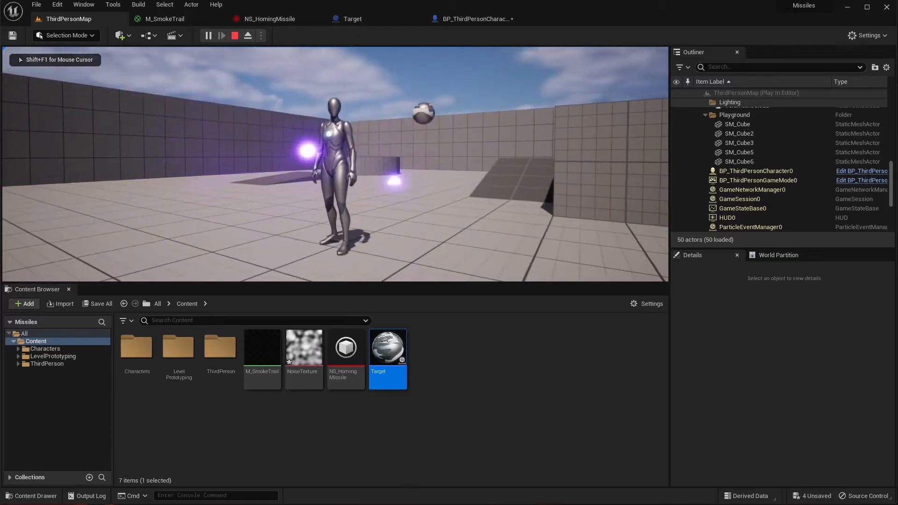
key(a)
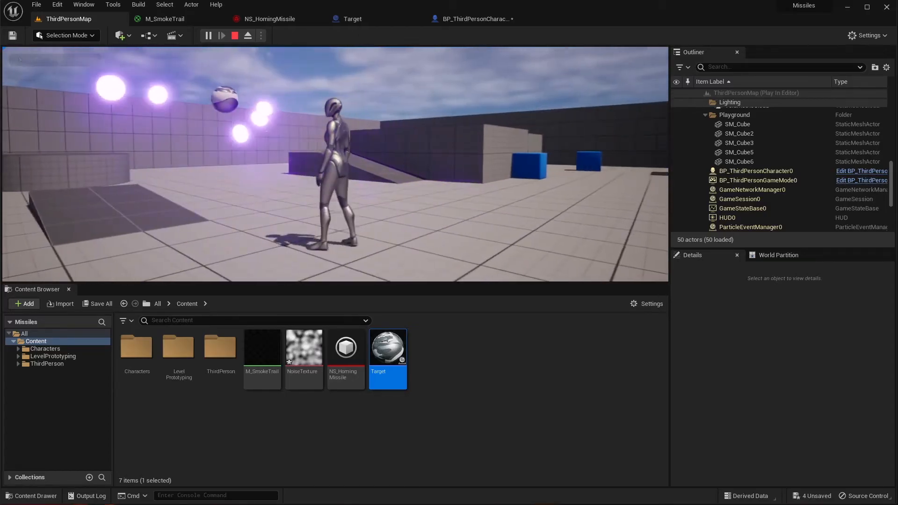
key(a)
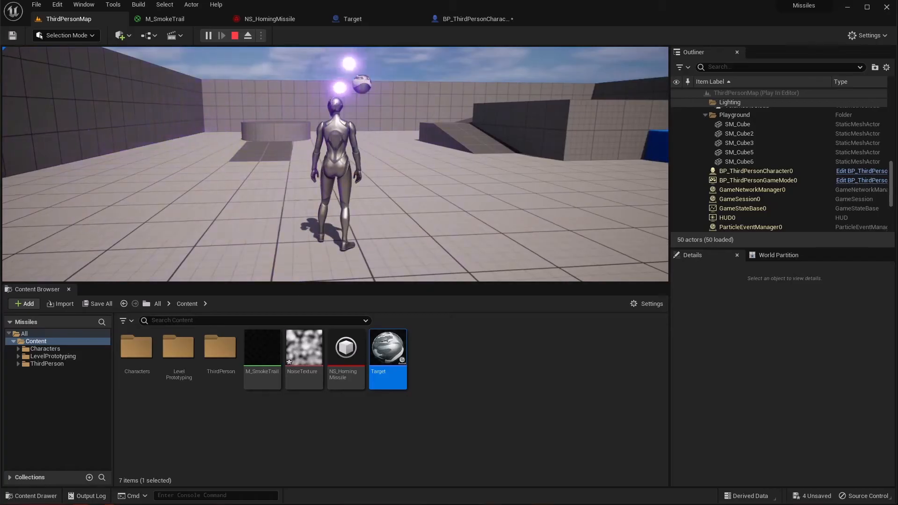
key(Escape)
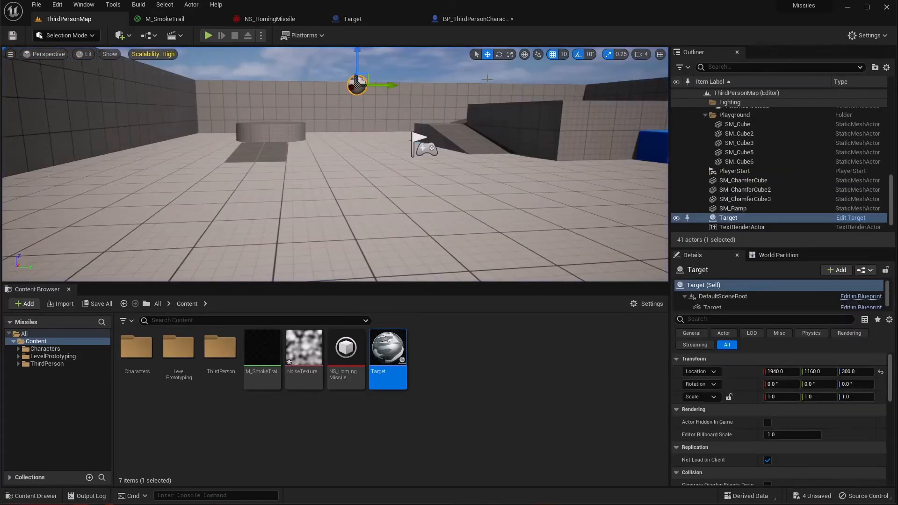
In the Projectile emitter's Initialize Particle module, set Sprite Size Mode to Uniform with a size of 15, and save NS_HomingMissile.
click(262, 18)
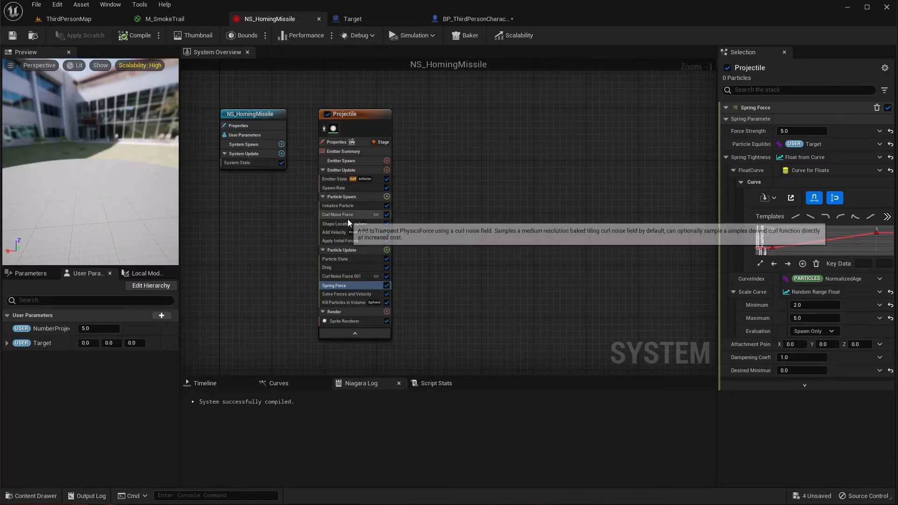
scroll(347, 219, up, 1)
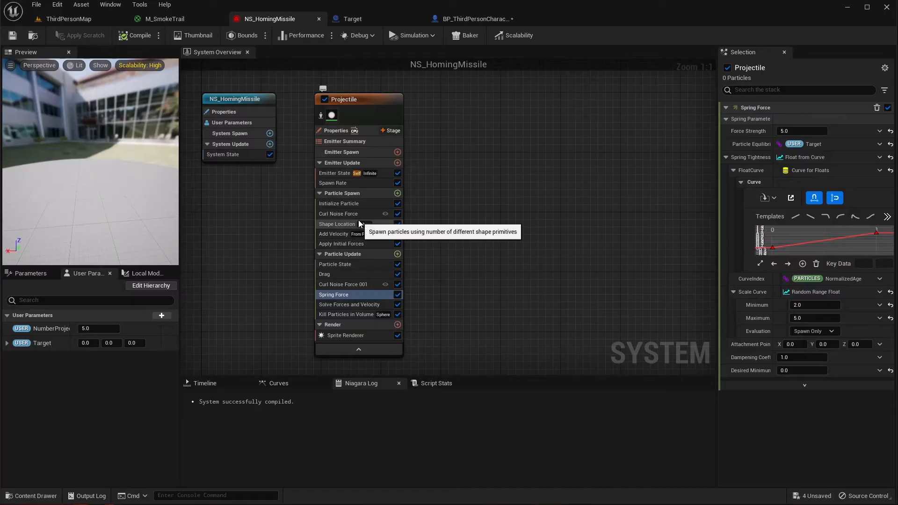
click(352, 204)
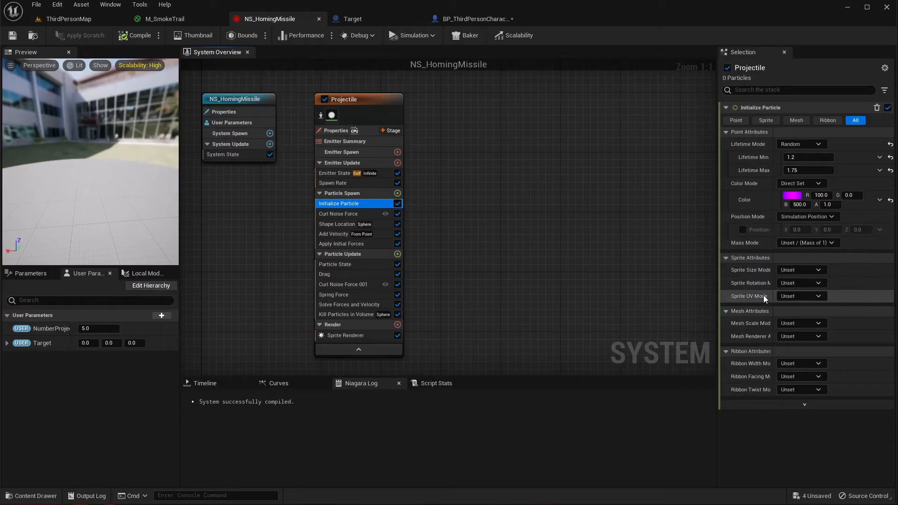
click(803, 273)
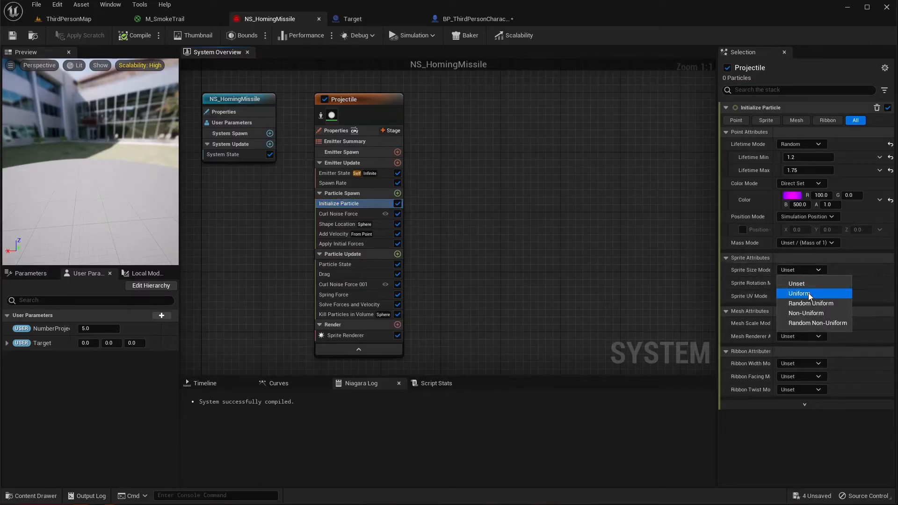
click(809, 294)
click(806, 284)
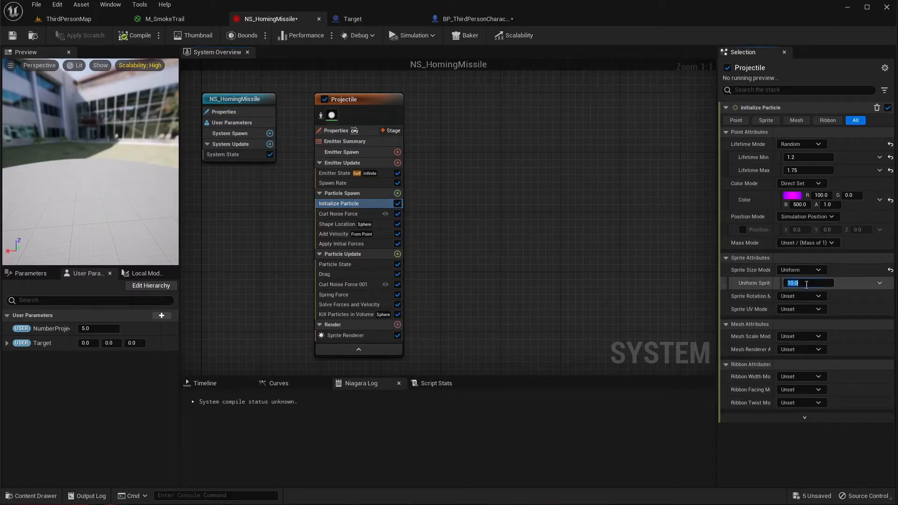
text(15)
key(Return)
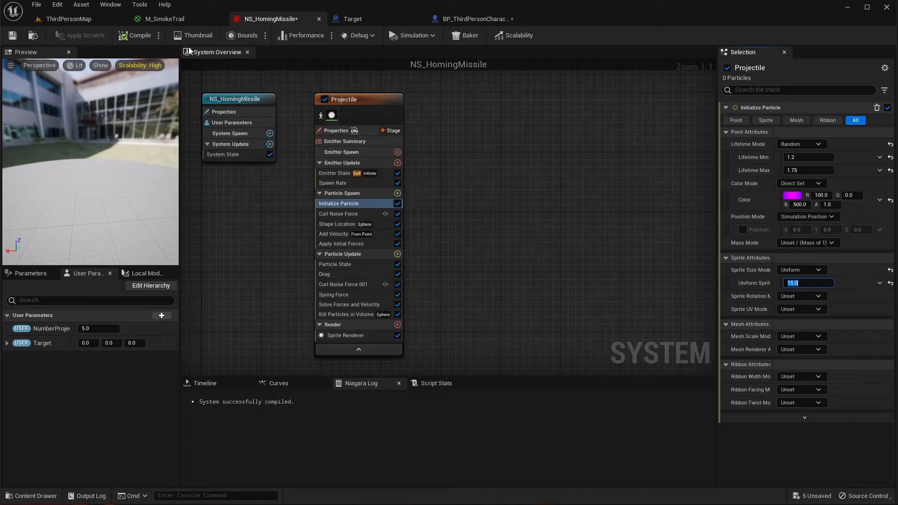
click(12, 36)
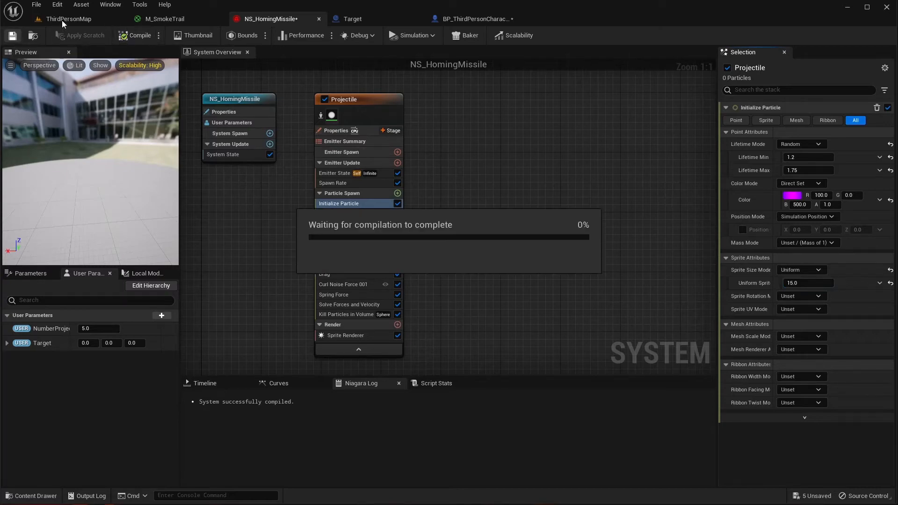
Play ThirdPersonMap again and run the character around to check the size of the missile sprites.
click(61, 20)
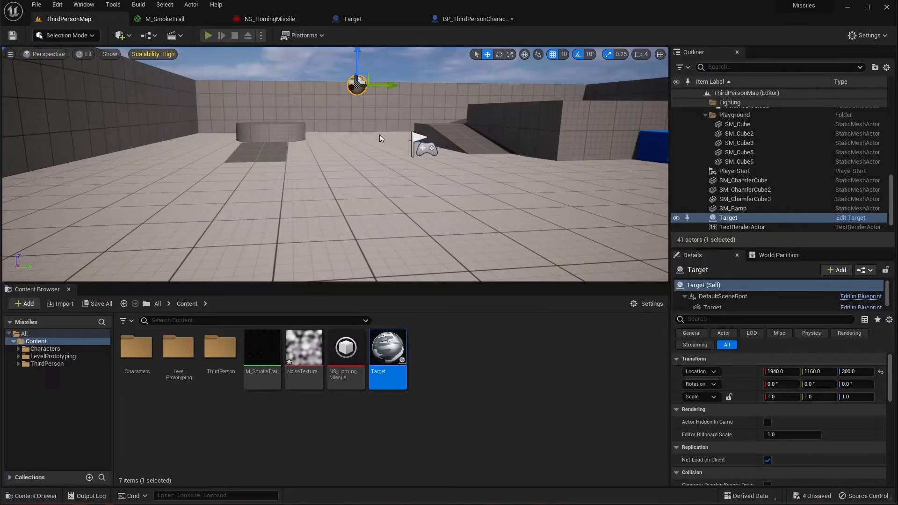
key(alt+p)
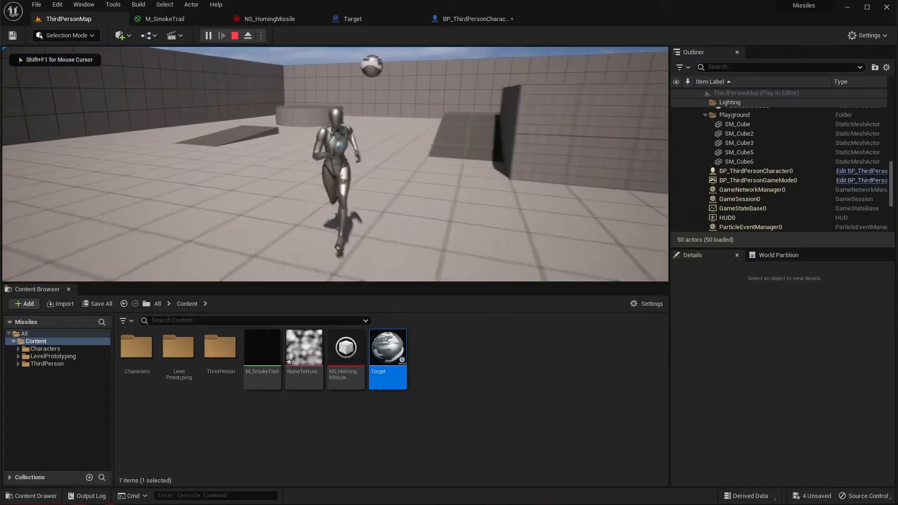
key(w)
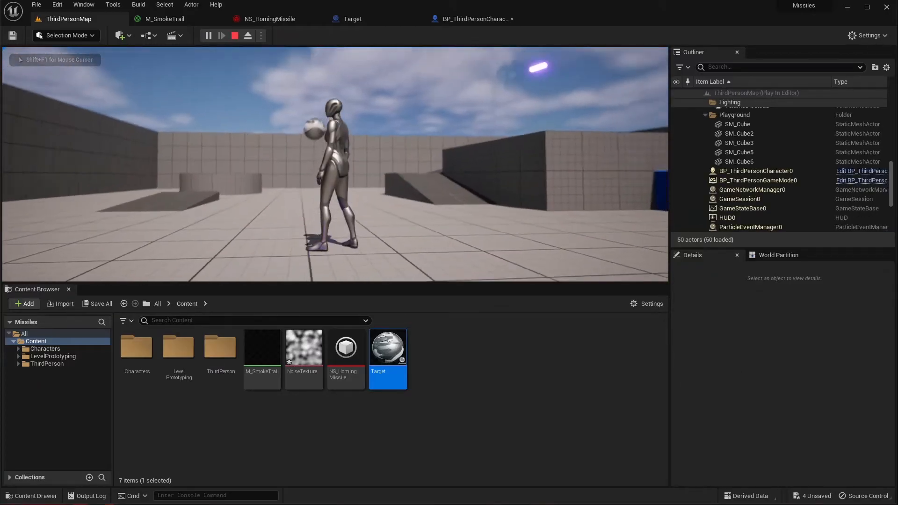
key(s)
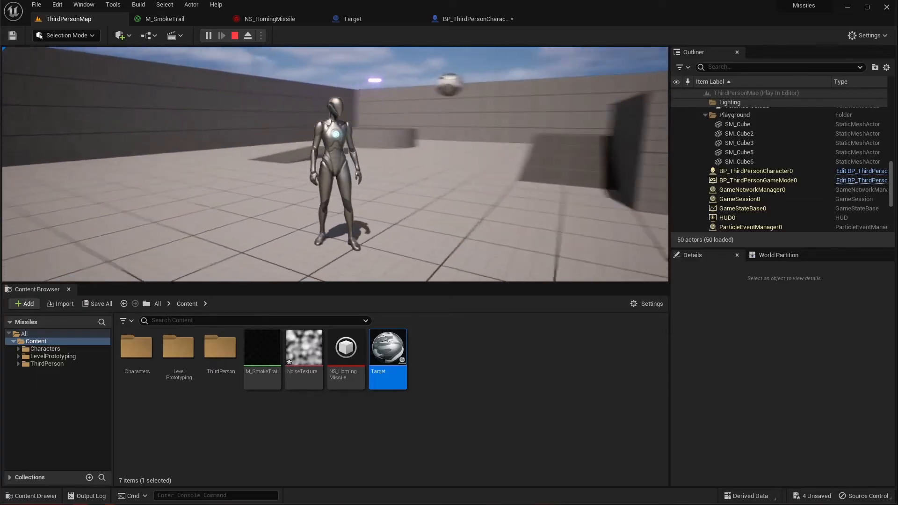
key(Escape)
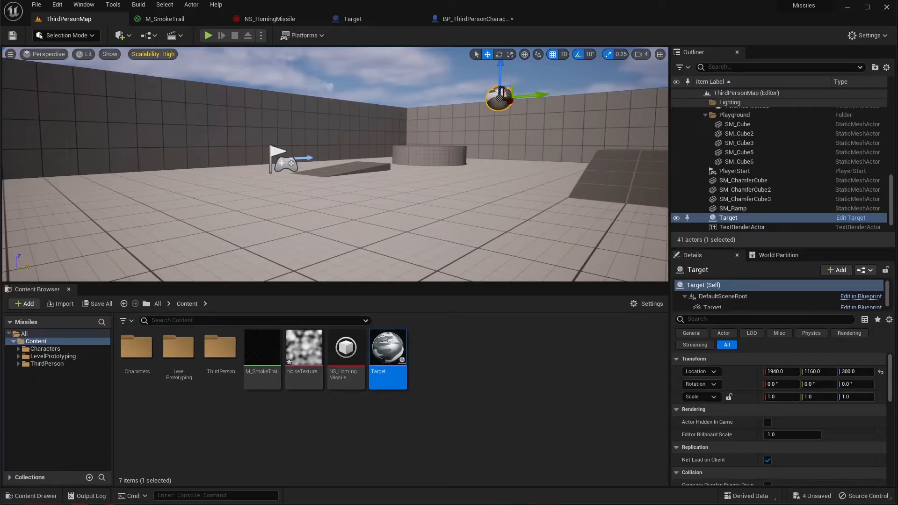
Add an emitter from the Empty template to NS_HomingMissile and place it beside the Projectile emitter.
click(267, 24)
right_drag(500, 162, 427, 153)
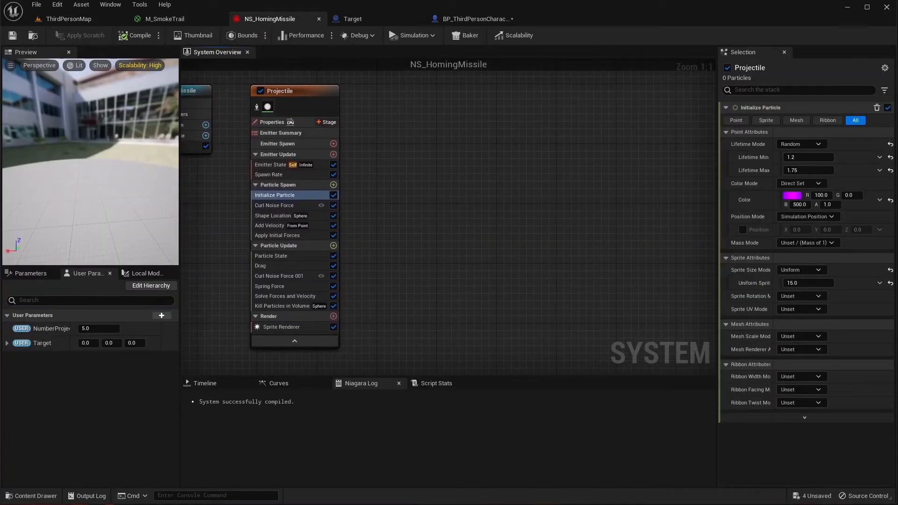
right_click(392, 120)
click(421, 139)
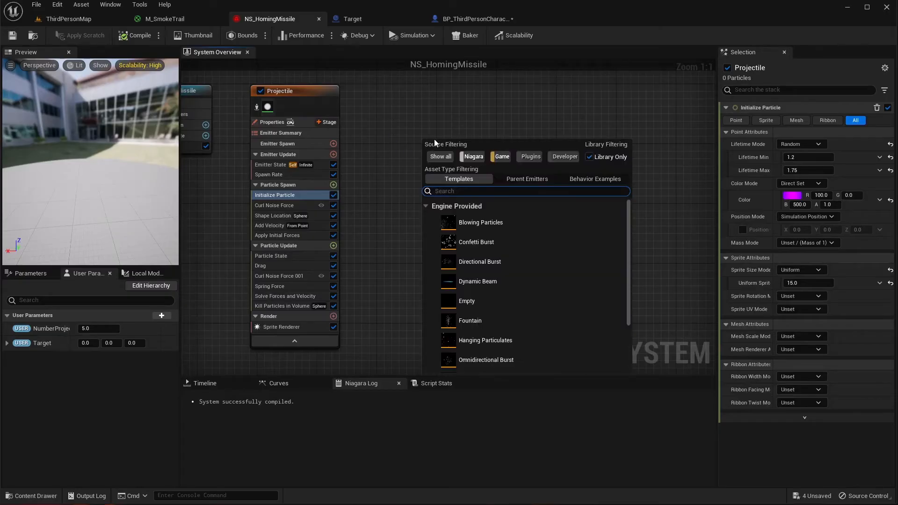
click(486, 301)
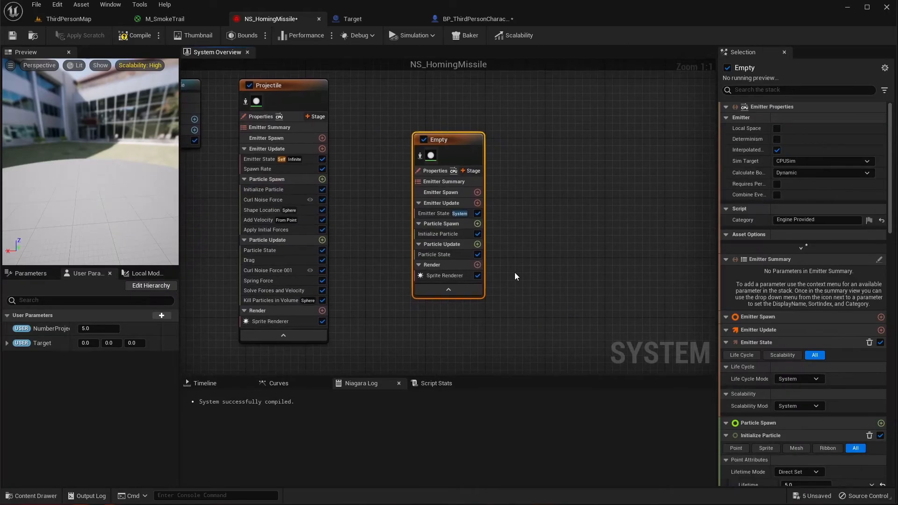
drag(447, 136, 392, 89)
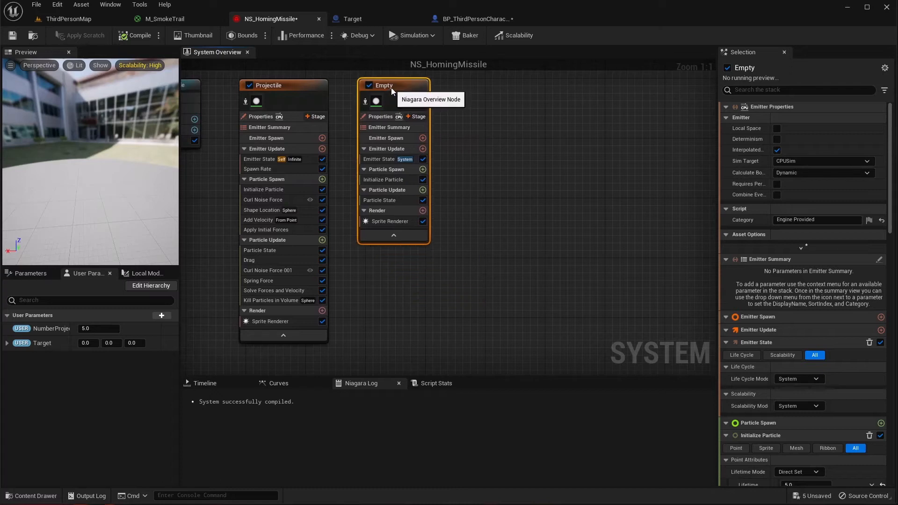
Rename the new Empty emitter to Trail.
right_click(378, 86)
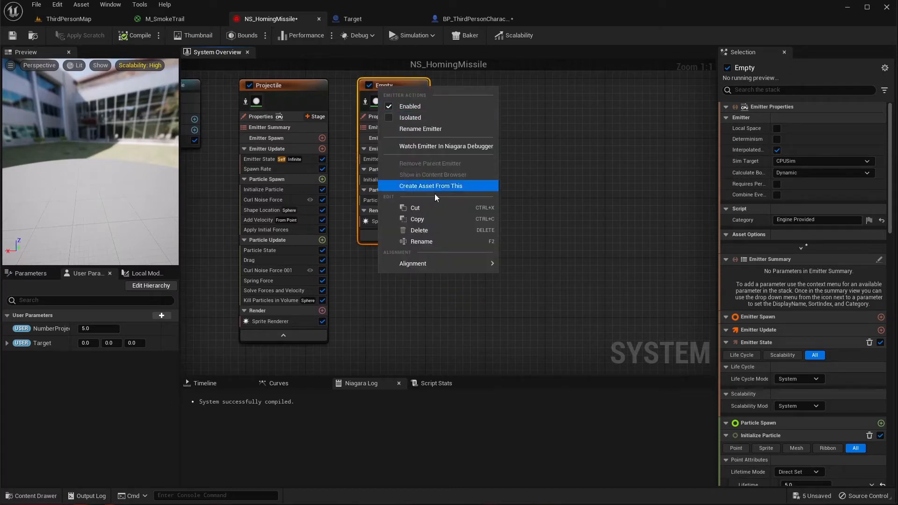
click(434, 230)
text(Trail)
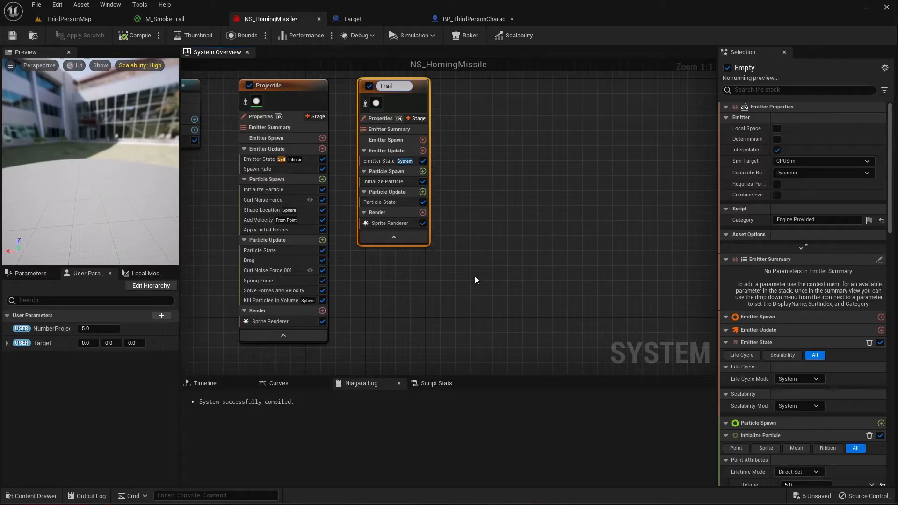
key(Return)
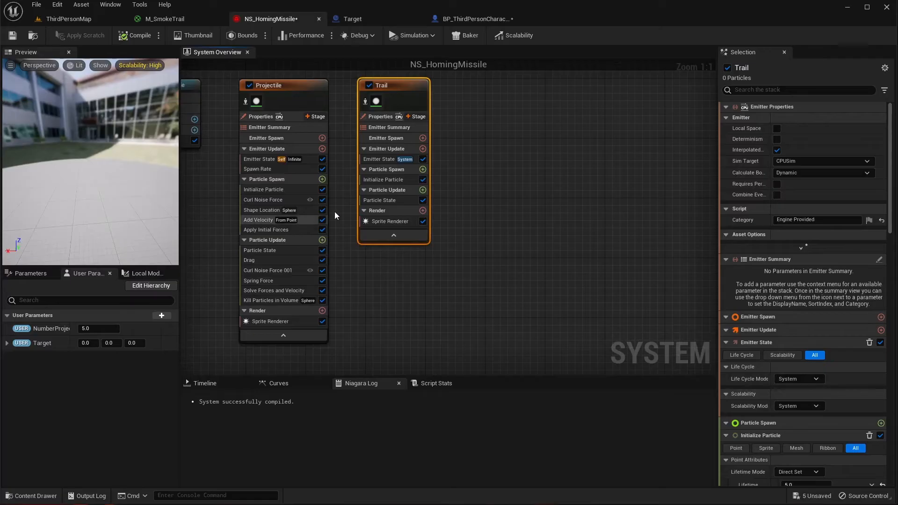
In the Trail emitter's Emitter State module, set Life Cycle Mode to Self.
click(388, 160)
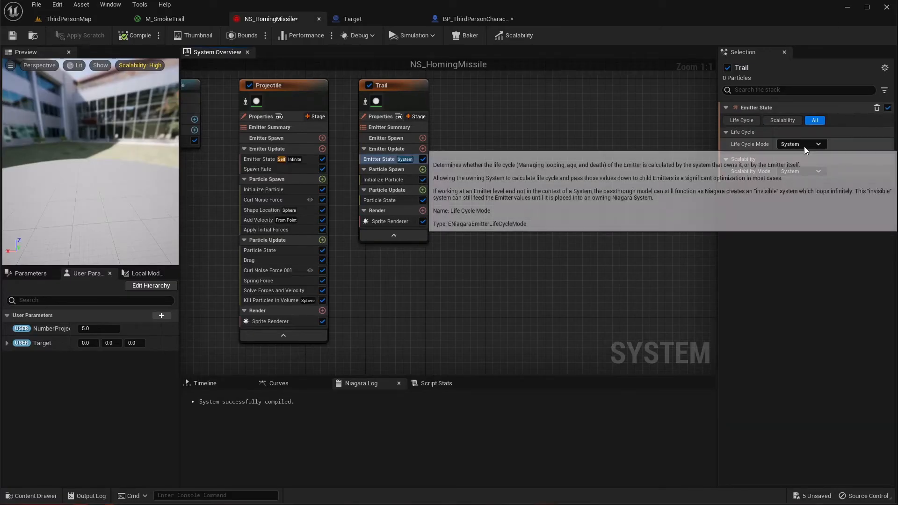
click(804, 145)
click(803, 167)
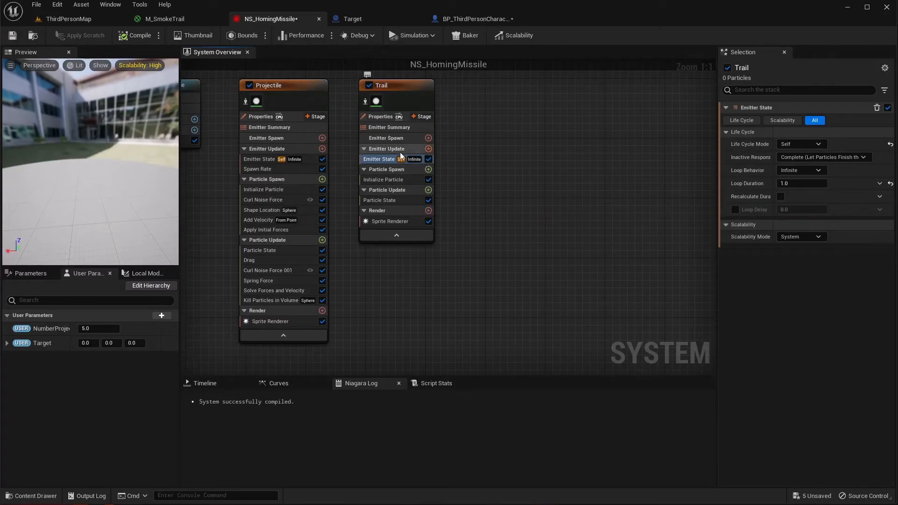
Add a Spawn Particles from Other Emitter module to Trail's Emitter Update and fix its unmet dependency with the sampling module.
click(429, 149)
text(spaw)
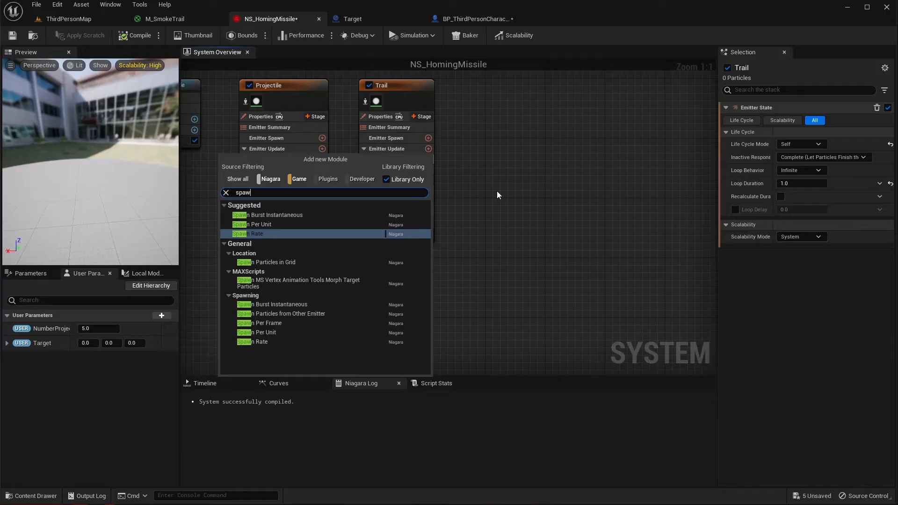
click(313, 314)
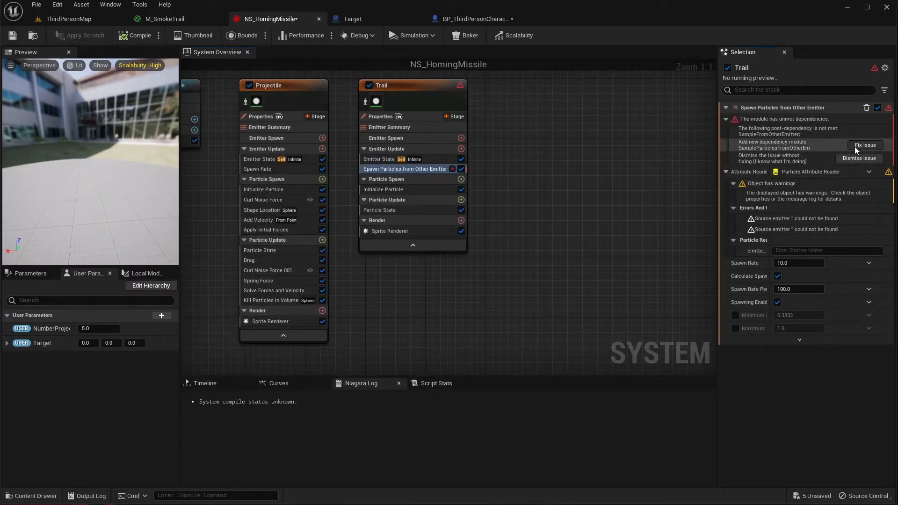
click(855, 147)
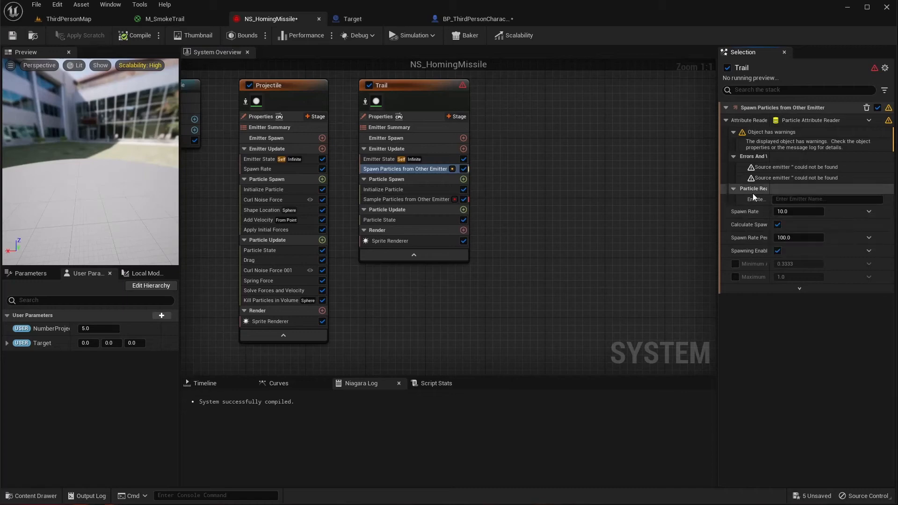
In Spawn Particles from Other Emitter, set the source emitter to Projectile, Spawn Rate to 1000 and the Spawn Rate Per value to 500.
click(795, 199)
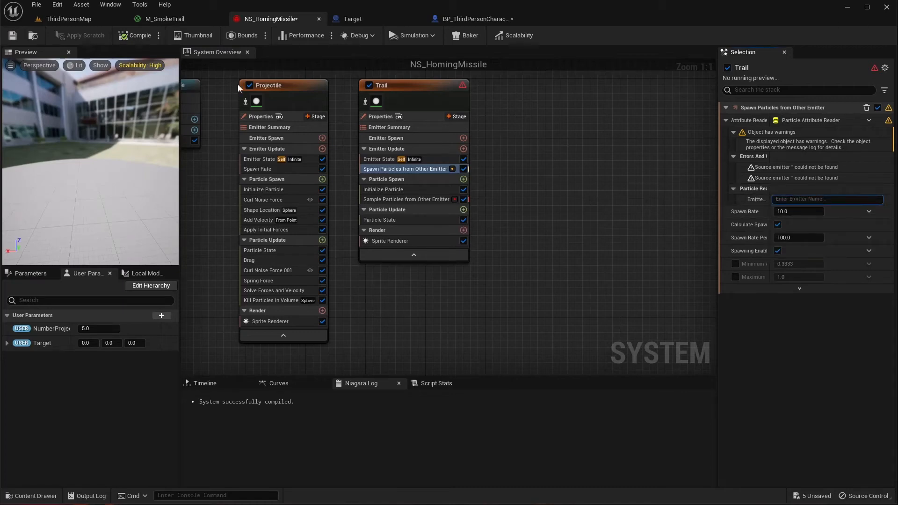
text(Projectile)
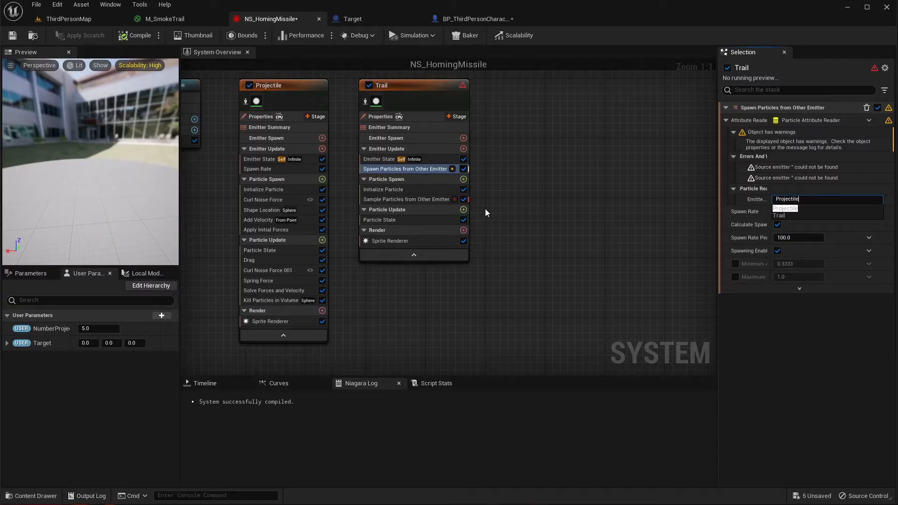
key(Return)
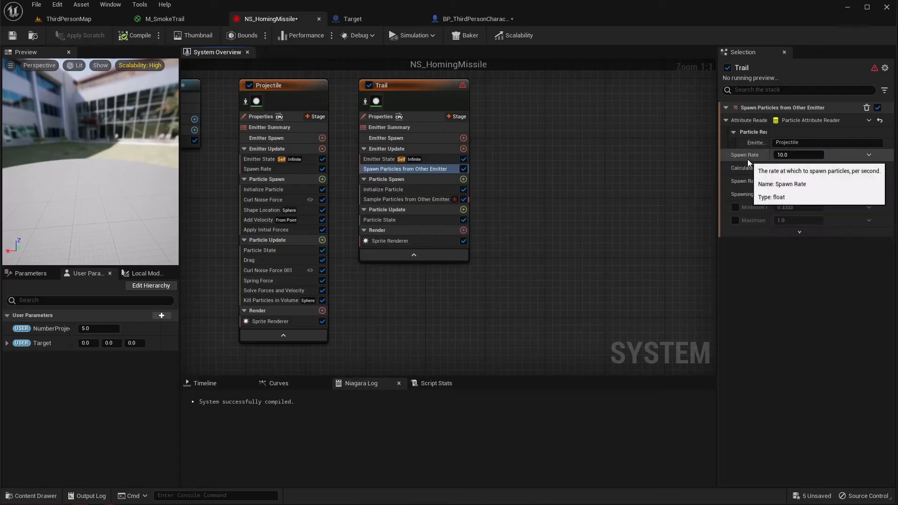
click(794, 155)
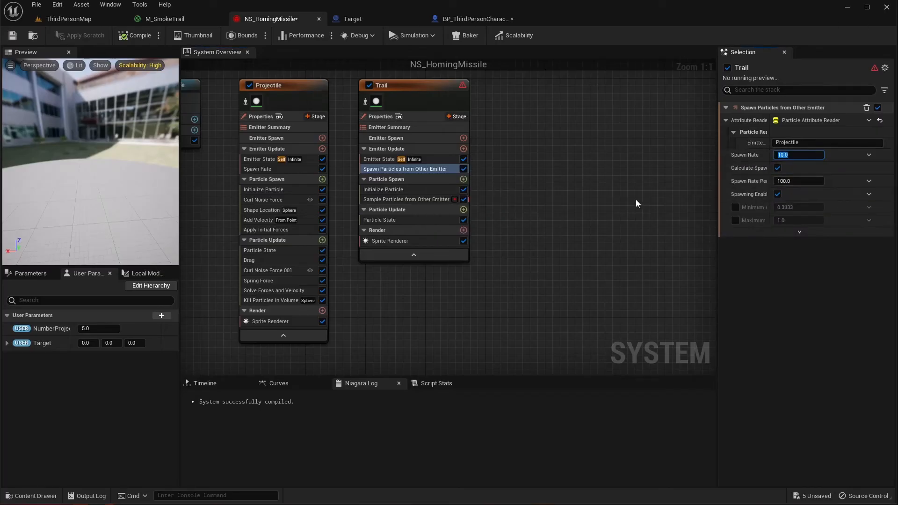
text(10)
key(Tab)
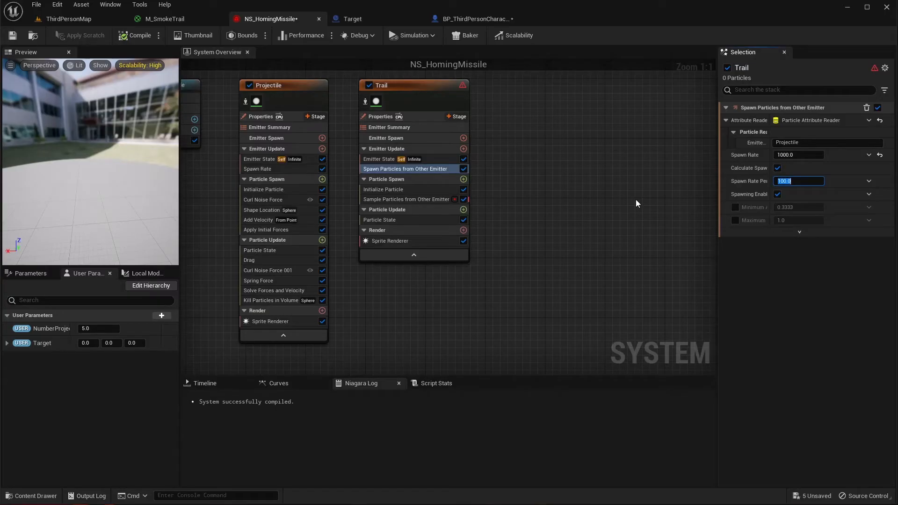
text(500)
key(Return)
In Trail's Initialize Particle module, set Lifetime Mode to Random with a minimum of 0.1 and a maximum of 0.2.
click(376, 190)
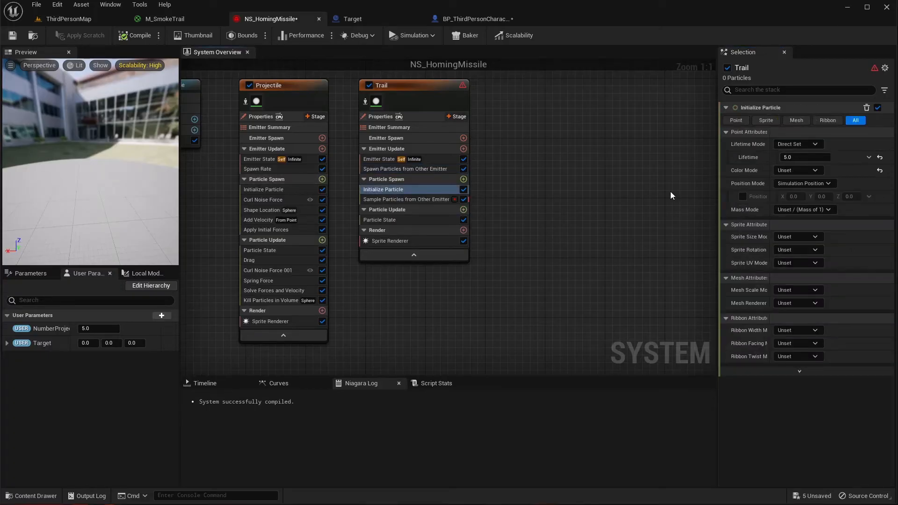
click(805, 145)
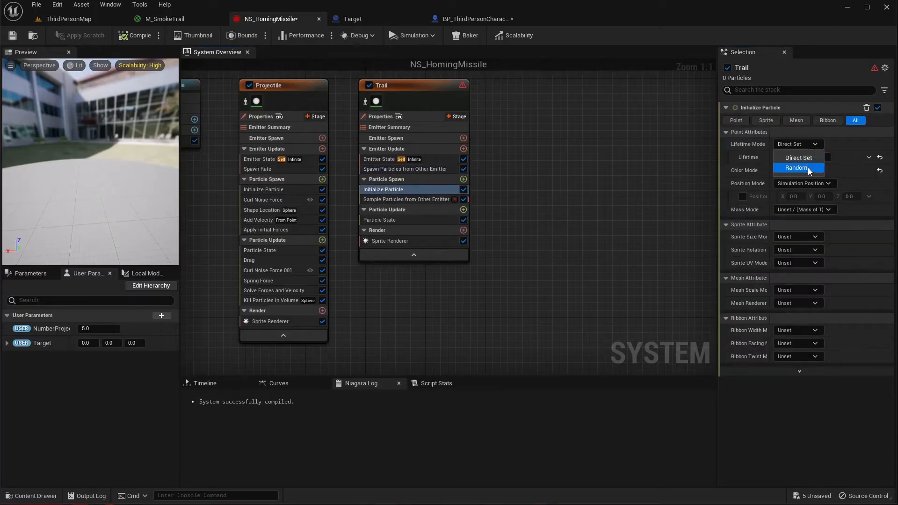
click(807, 167)
click(804, 157)
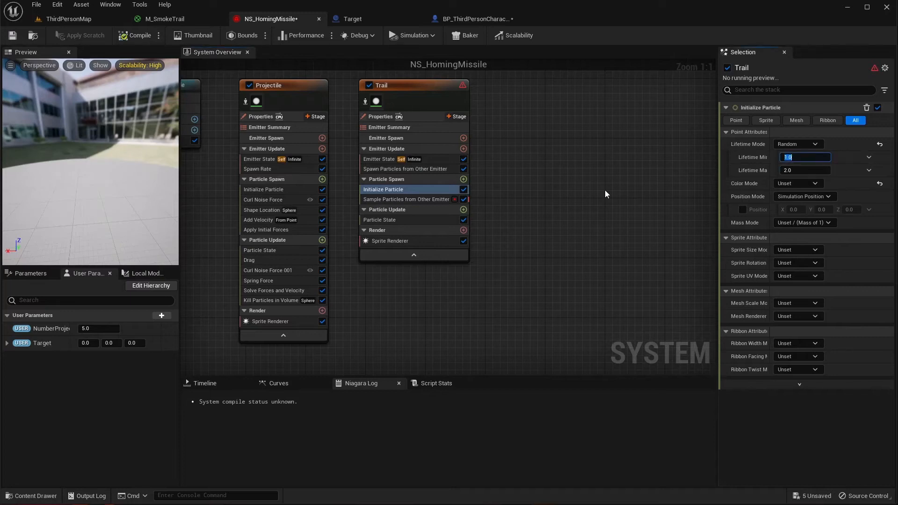
text(0.1)
key(Tab)
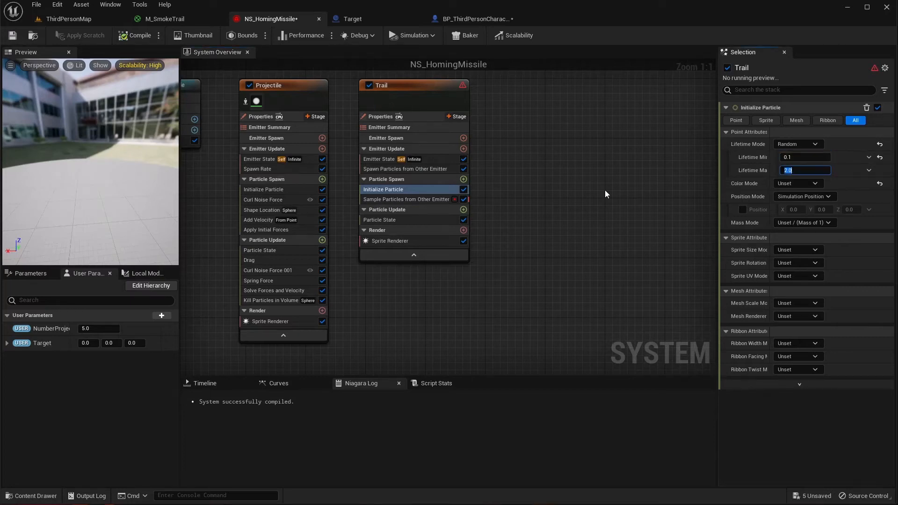
text(0.2)
key(Tab)
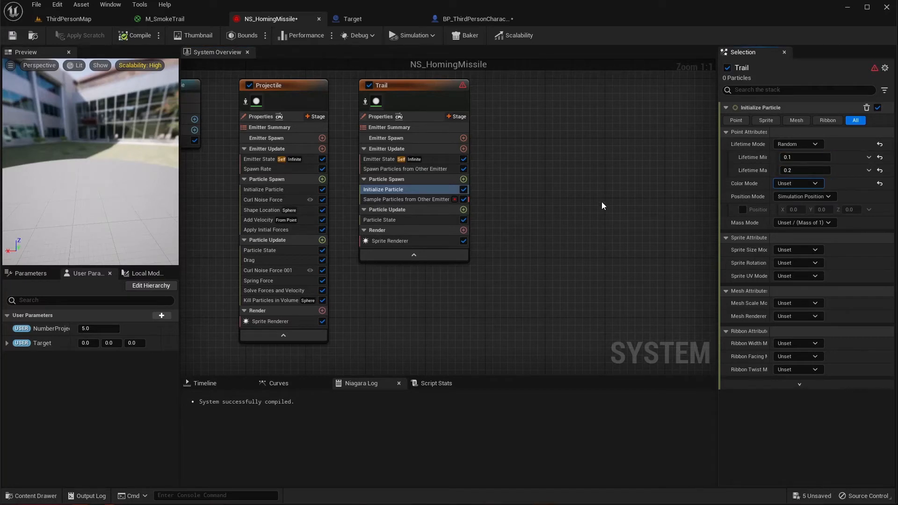
Set Trail's particle Color Mode to Direct Set with color R 100, G 0, B 500.
click(790, 185)
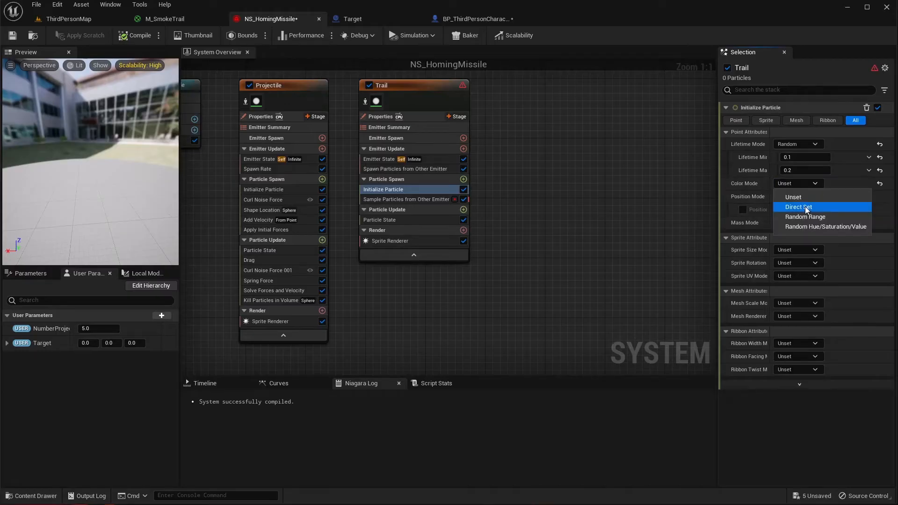
click(806, 207)
click(815, 196)
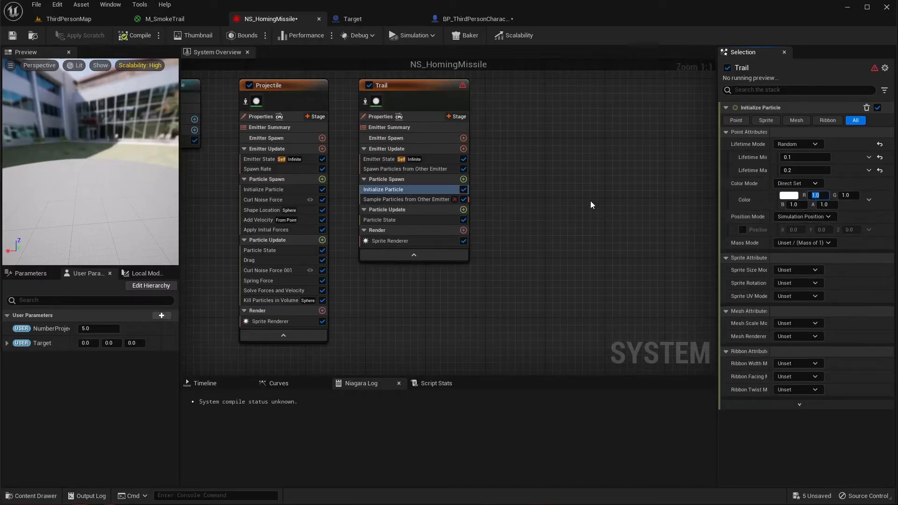
text(100)
key(Tab)
text(0)
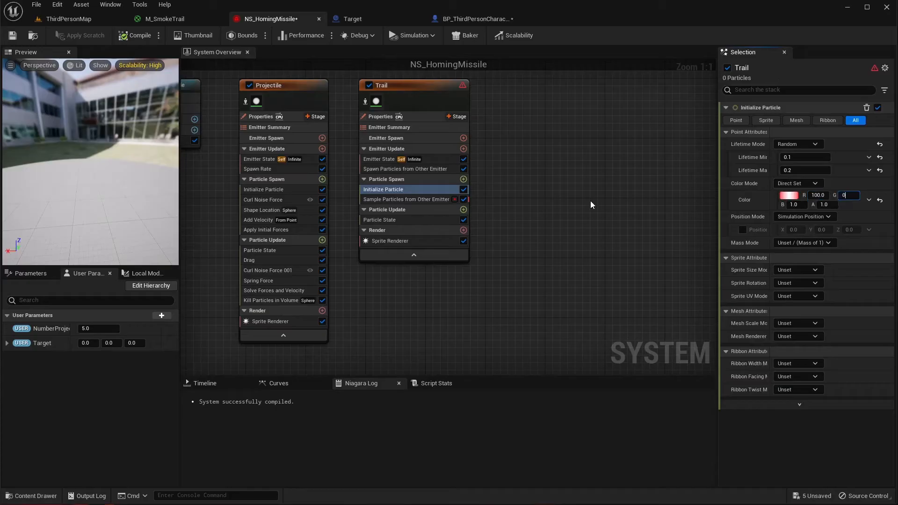
key(Tab)
text(500)
key(Tab)
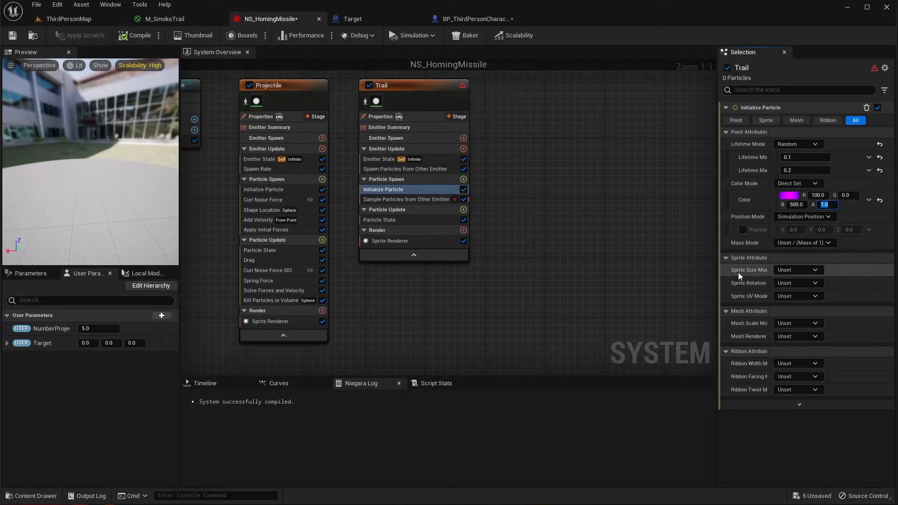
Set Trail's Sprite Size Mode to Uniform and its Sprite Rotation Mode to Random, and save NS_HomingMissile.
click(807, 271)
click(811, 293)
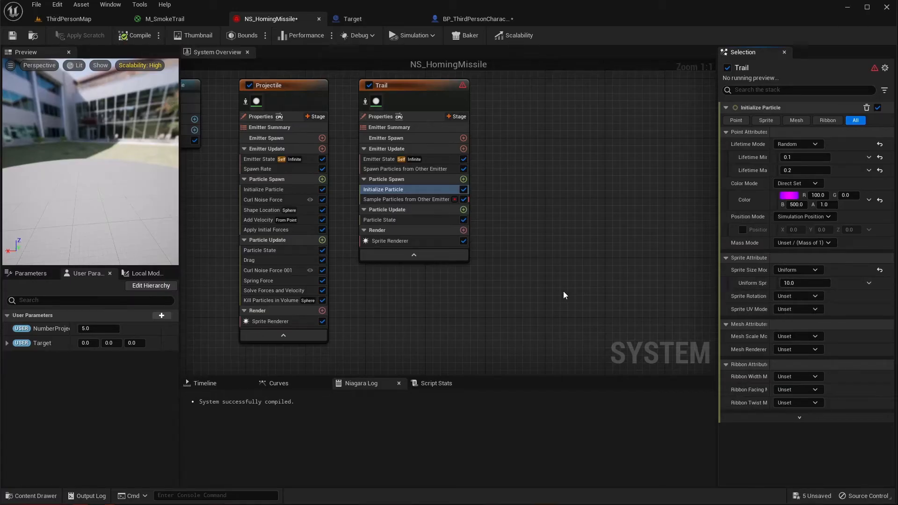
click(779, 297)
click(803, 320)
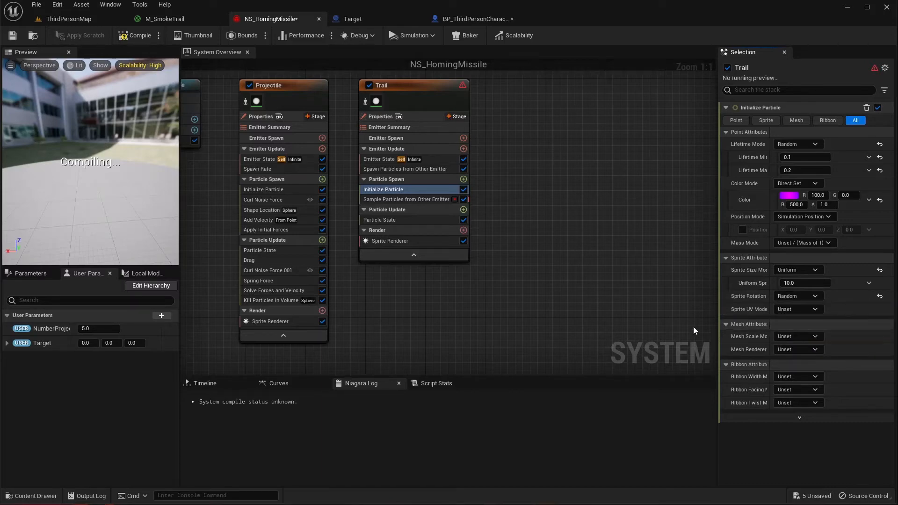
click(136, 34)
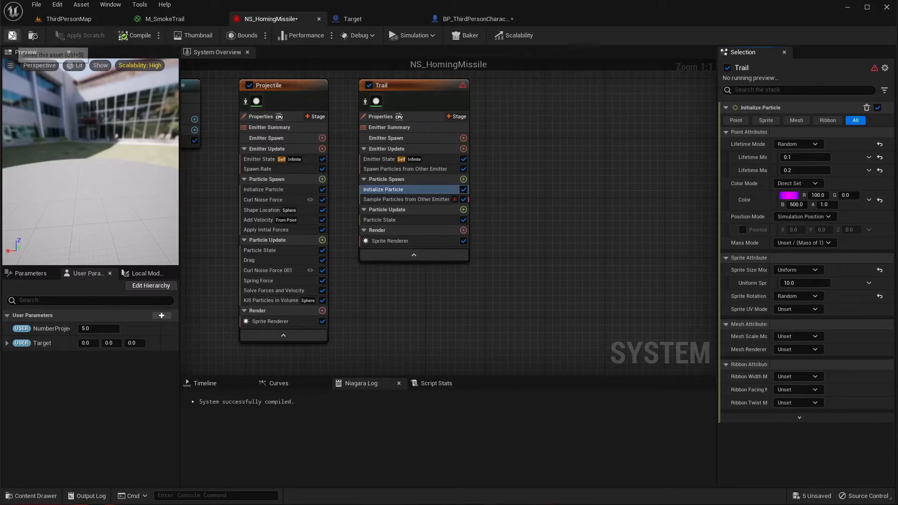
key(ctrl+s)
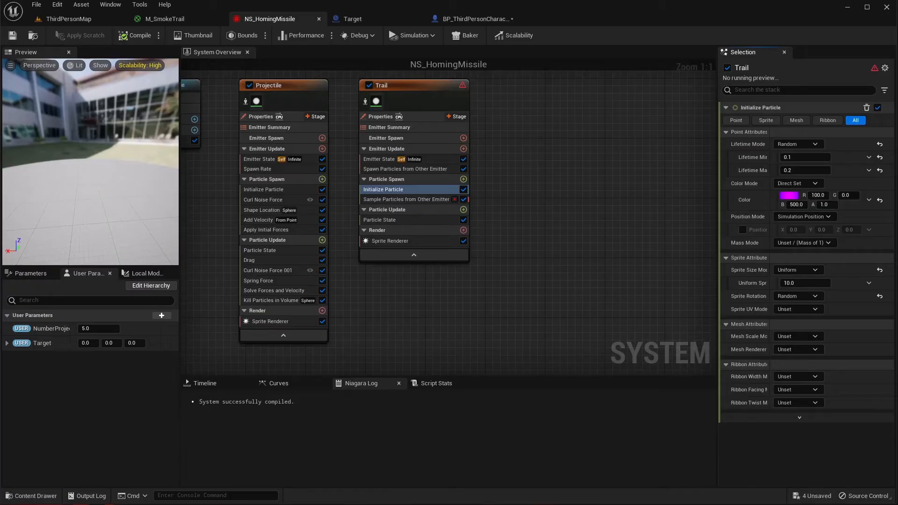
Fix the unmet dependency of Trail's Sample Particles from Other Emitter module by adding Solve Forces and Velocity.
click(436, 200)
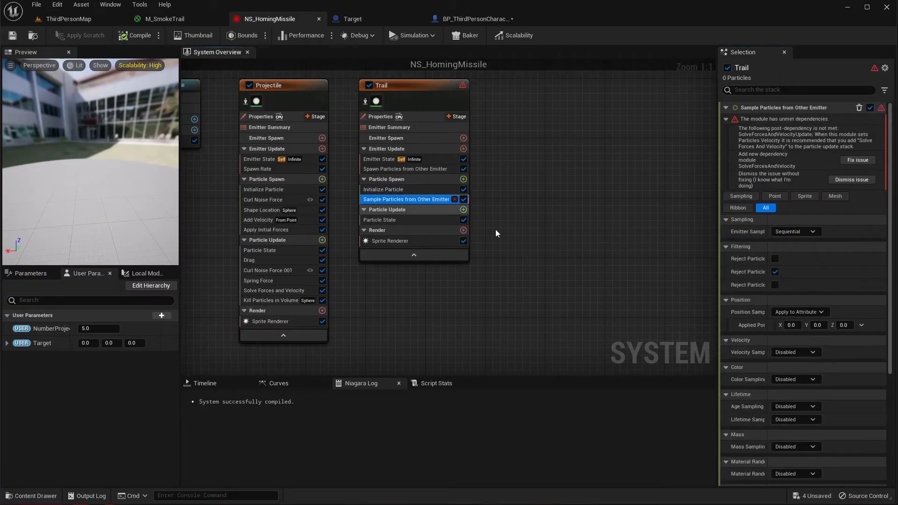
click(861, 161)
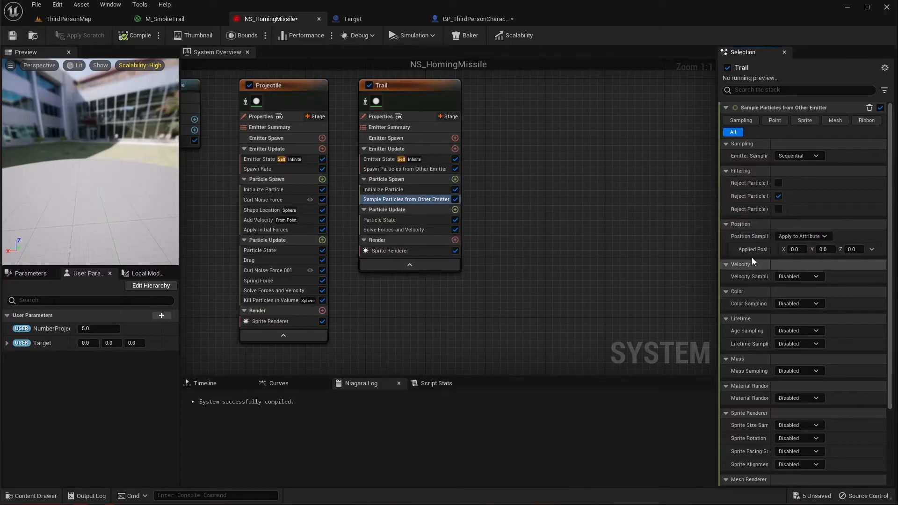
scroll(753, 267, down, 3)
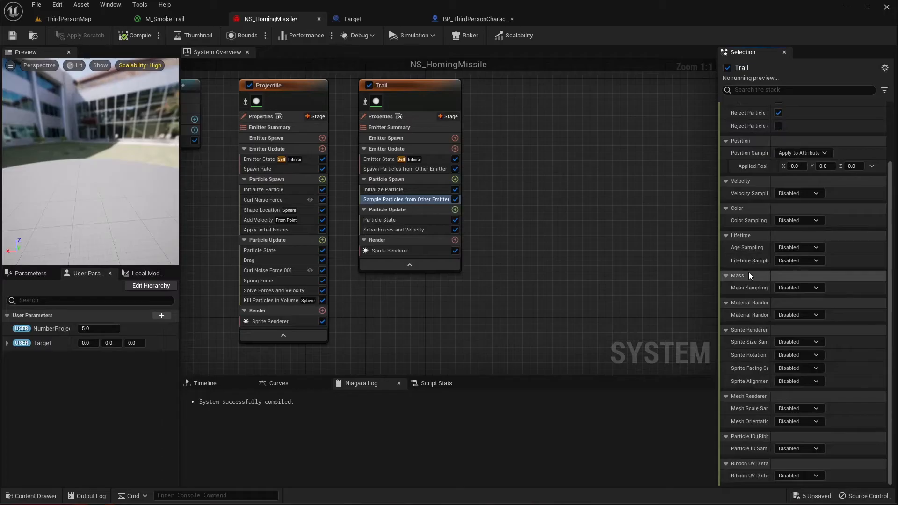
scroll(748, 271, up, 3)
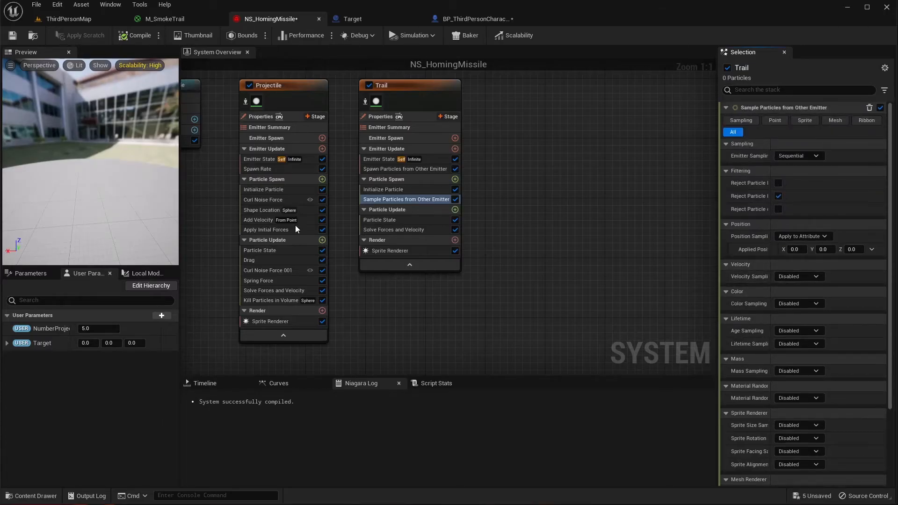
Add a Scale Sprite Size module to Trail's Particle Update stage.
click(395, 220)
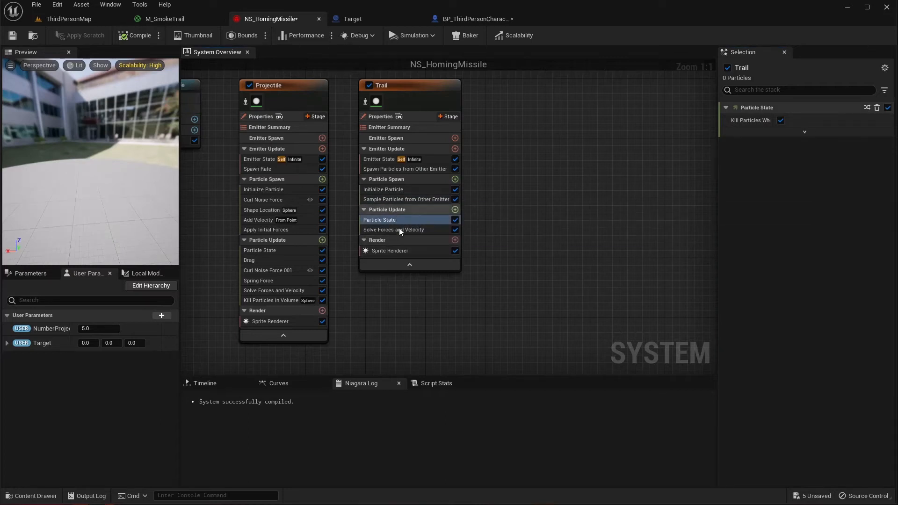
click(455, 209)
text(scale sprit)
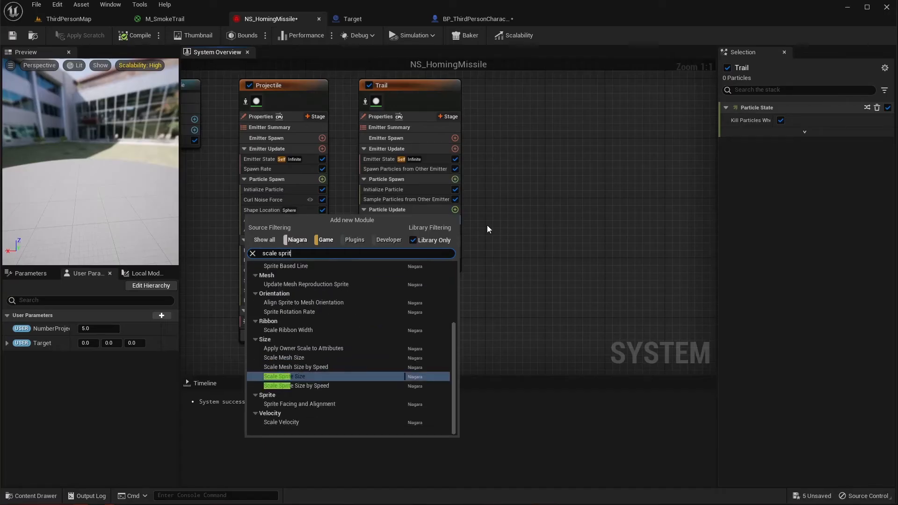
Add a Scale Sprite Size module to the Trail emitter's Particle Update, apply the linearly descending curve template, and compile.
key(Return)
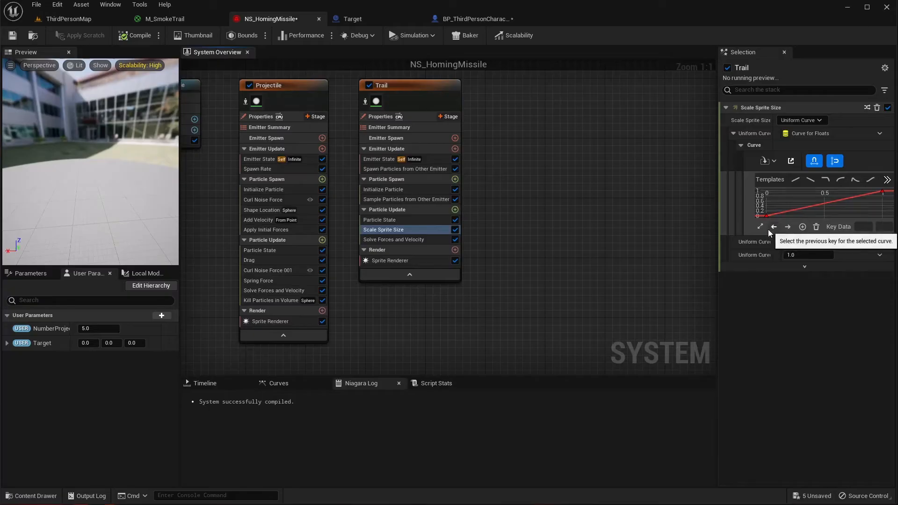
mouse_move(890, 194)
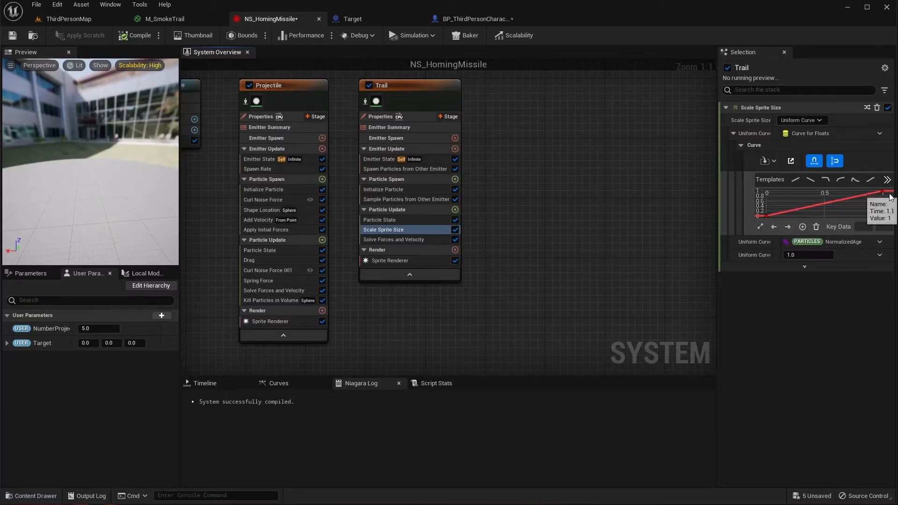
click(811, 180)
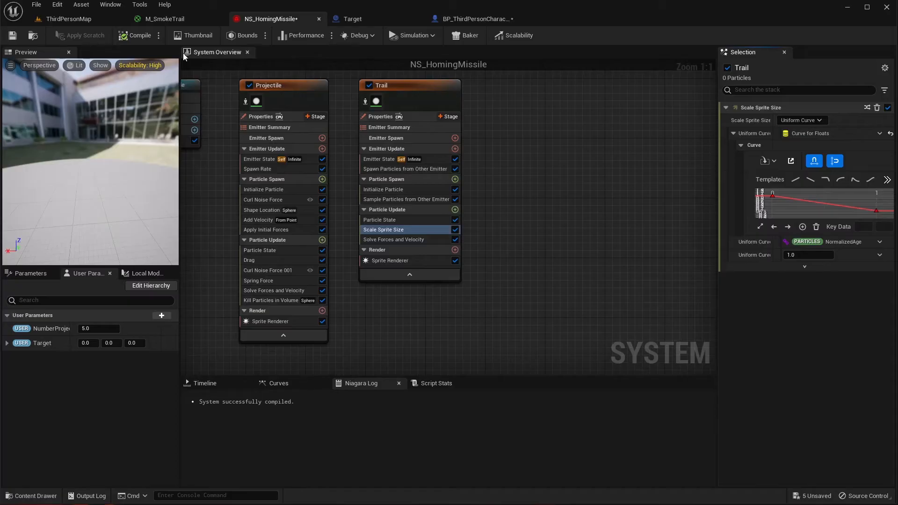
click(133, 37)
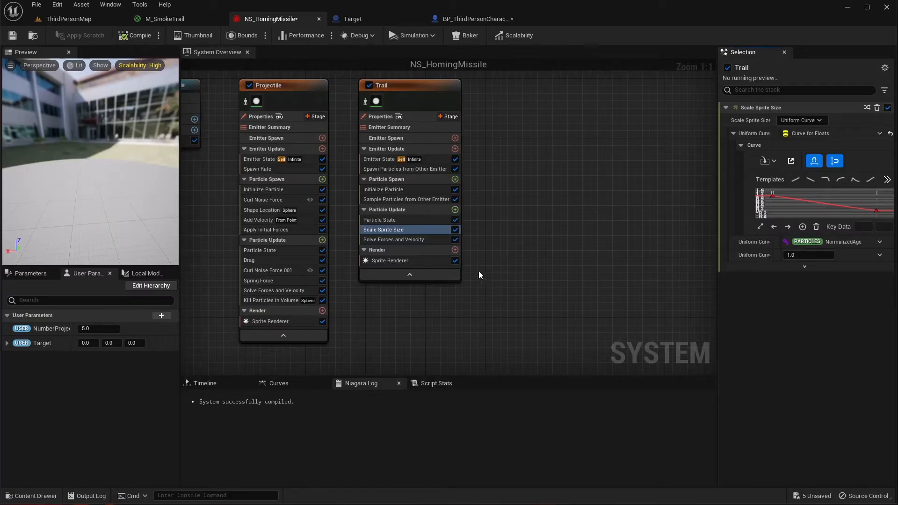
Add a Drag module to Trail's Particle Update with Drag 0.25 and rotational drag disabled, and save the system.
click(455, 210)
text(dra)
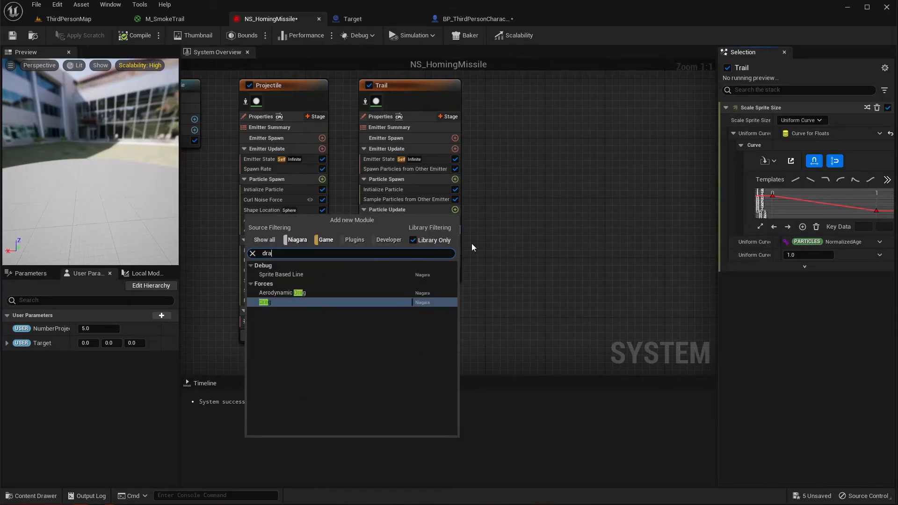
click(262, 302)
click(736, 133)
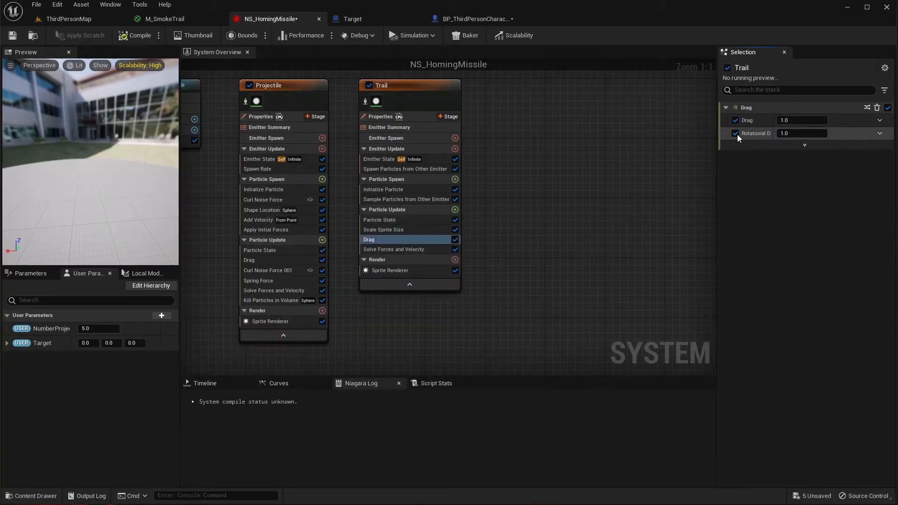
click(800, 120)
text(0.25)
key(Return)
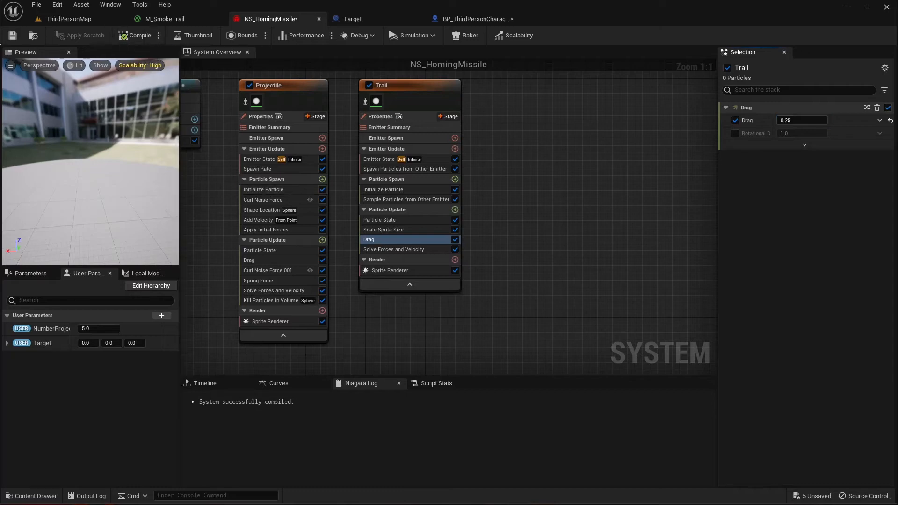
click(10, 39)
Play-test ThirdPersonMap, firing missiles at the Target several times to check the trail, and stop the session.
click(88, 18)
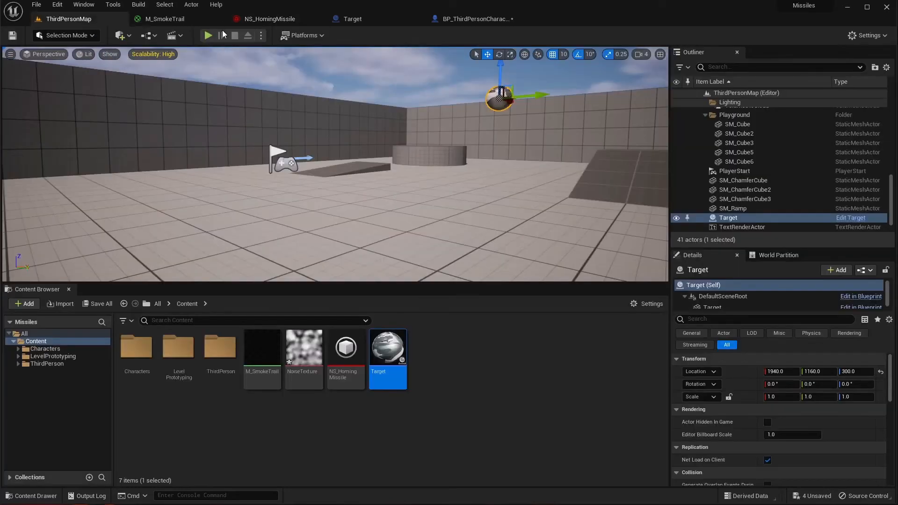
click(209, 36)
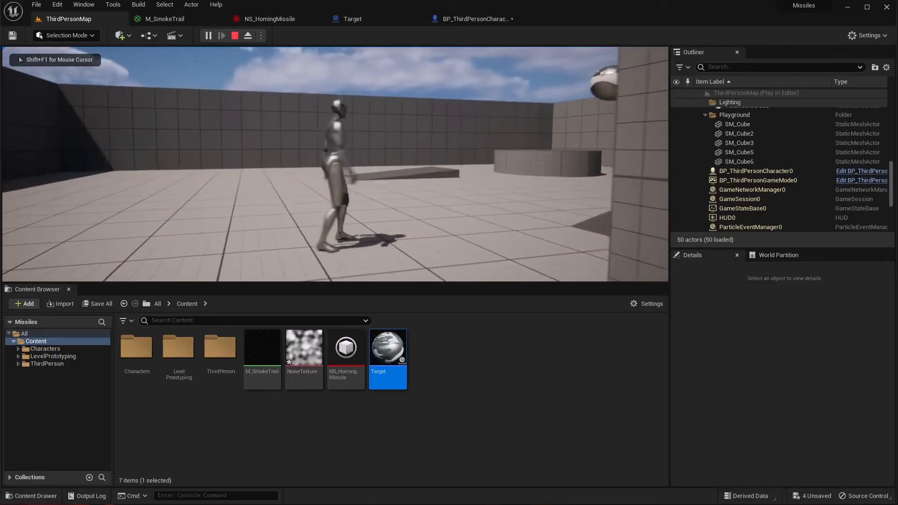
key(w)
key(f)
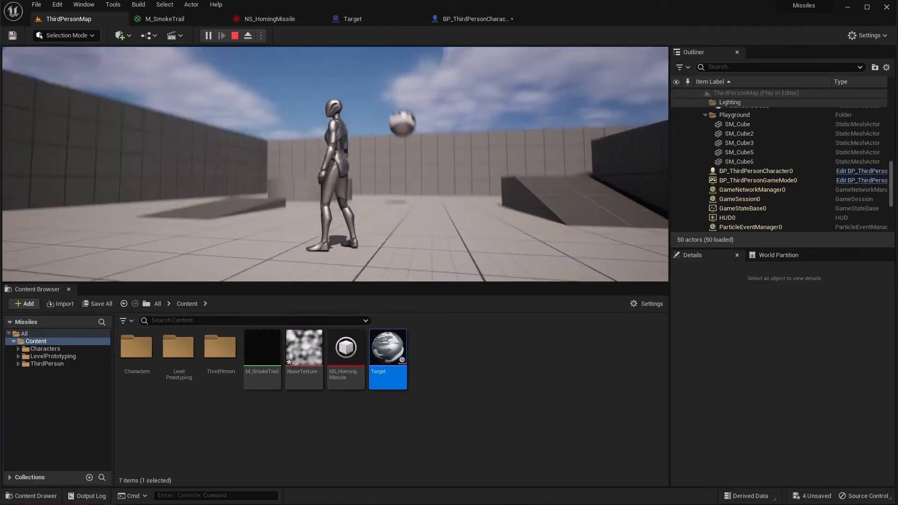
key(f)
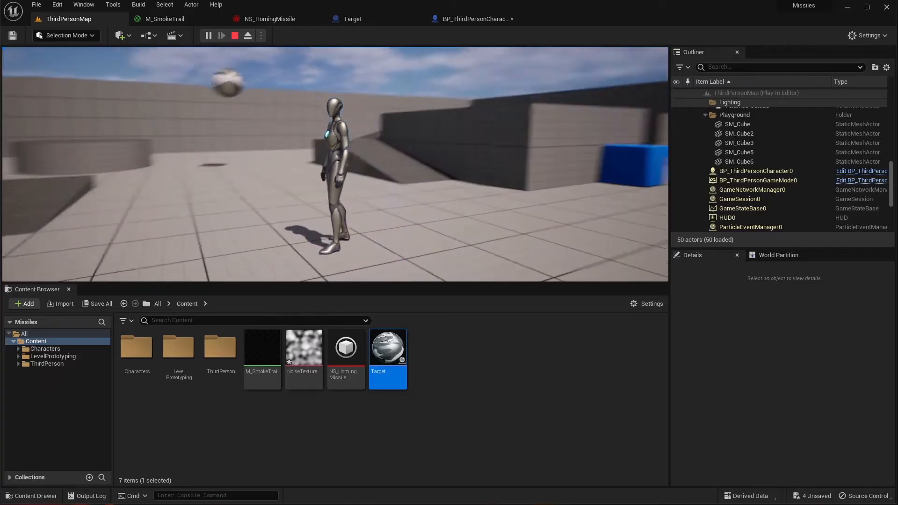
key(f)
key(Escape)
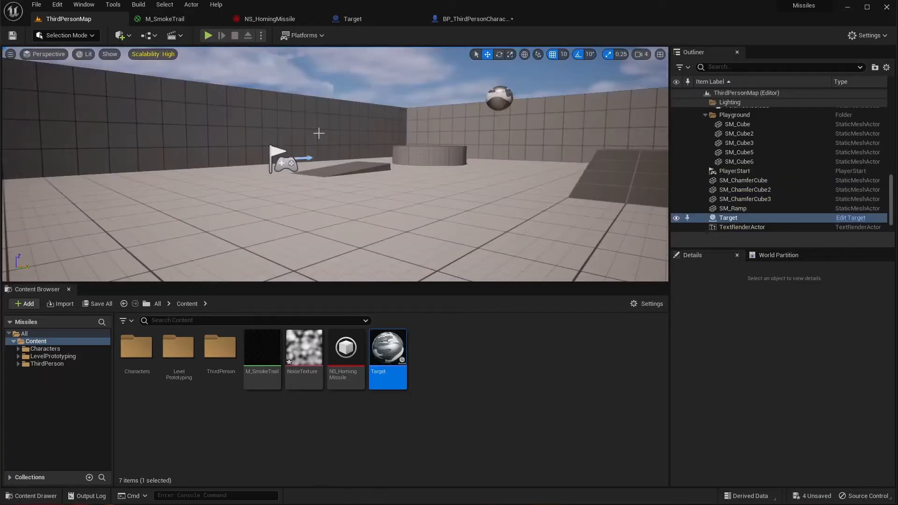
Duplicate the Trail emitter in NS_HomingMissile, place the copy beside it, and rename it CurlTail.
click(182, 21)
click(260, 19)
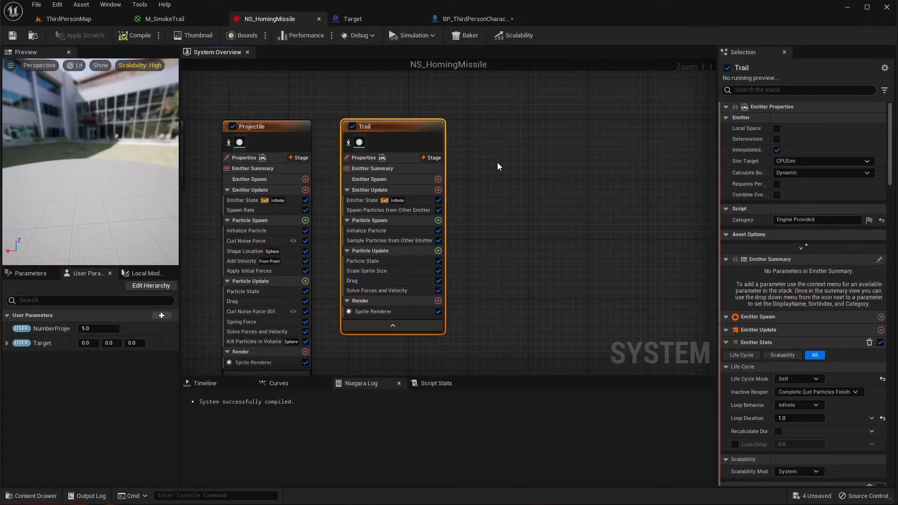
key(ctrl+d)
drag(528, 164, 492, 129)
right_click(491, 130)
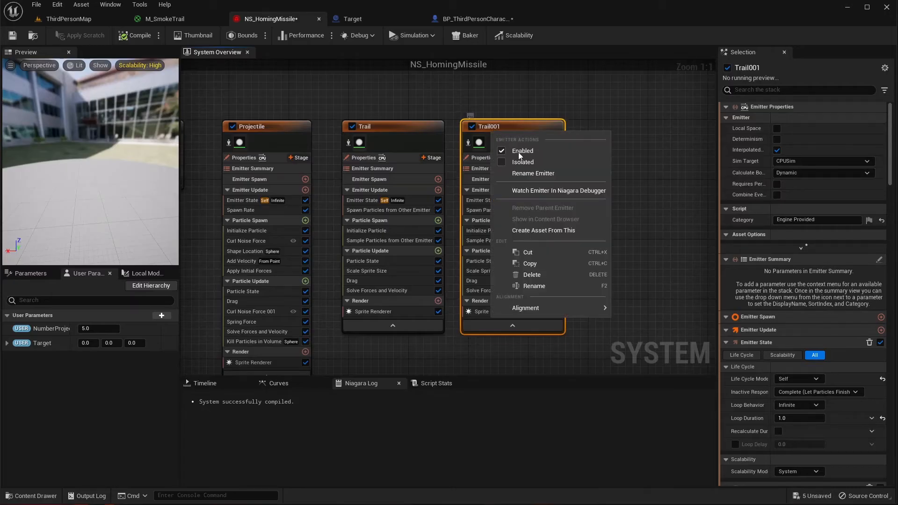
click(552, 286)
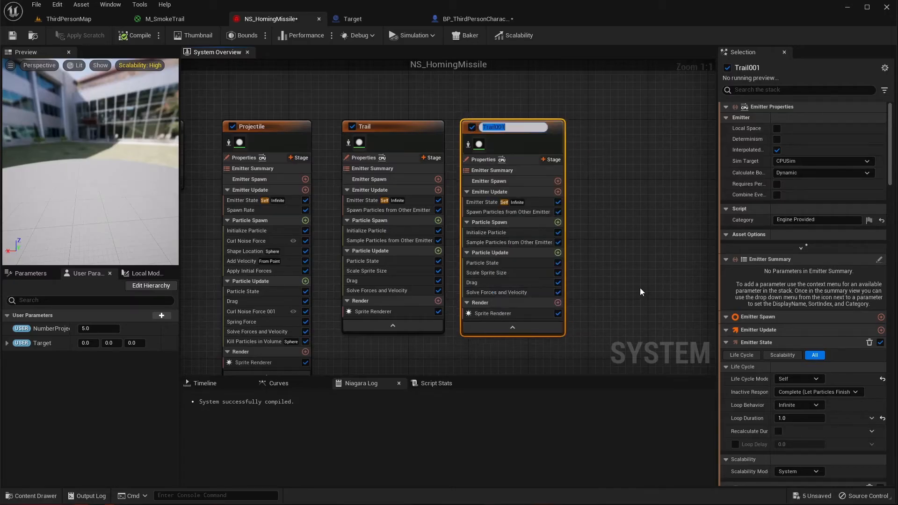
text(Curl)
key(Return)
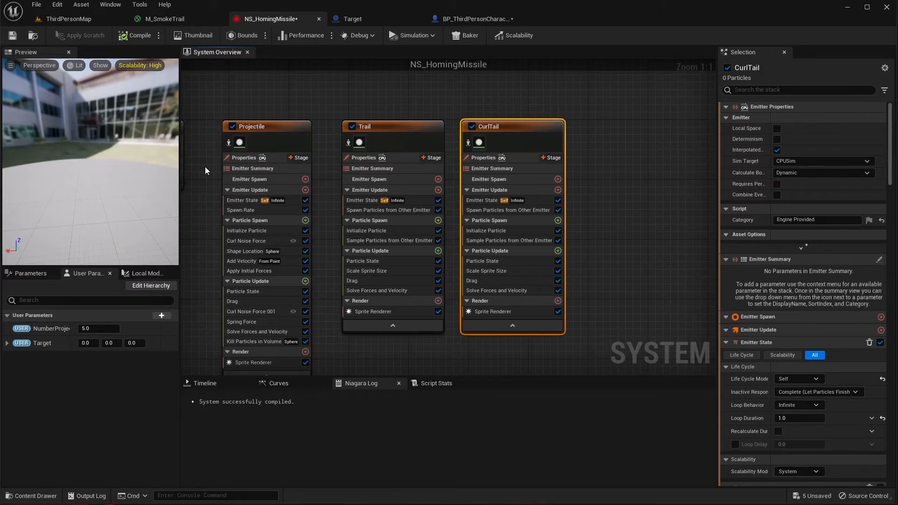
Set CurlTail's Spawn Particles from Other Emitter to Spawn Rate 500 and the Spawn Rate Per value to 200, comparing with Trail's settings.
click(496, 209)
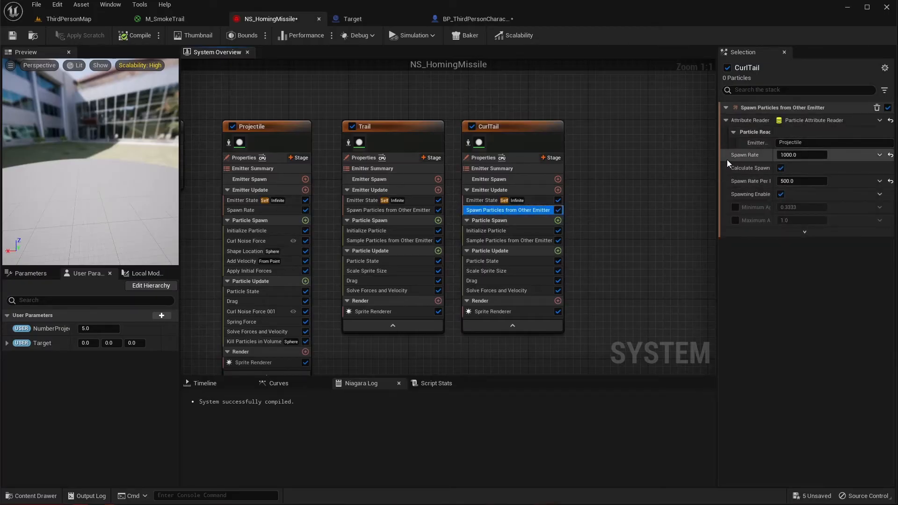
click(788, 155)
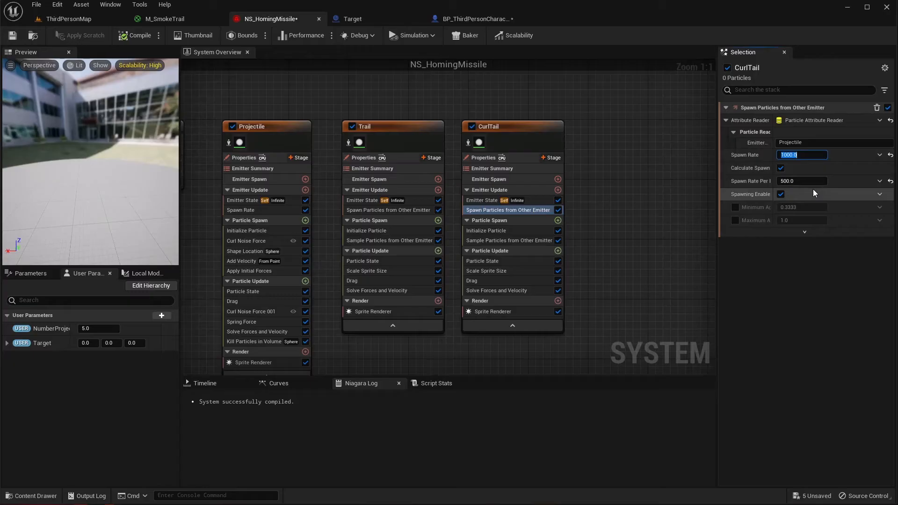
text(500)
key(Tab)
text(2)
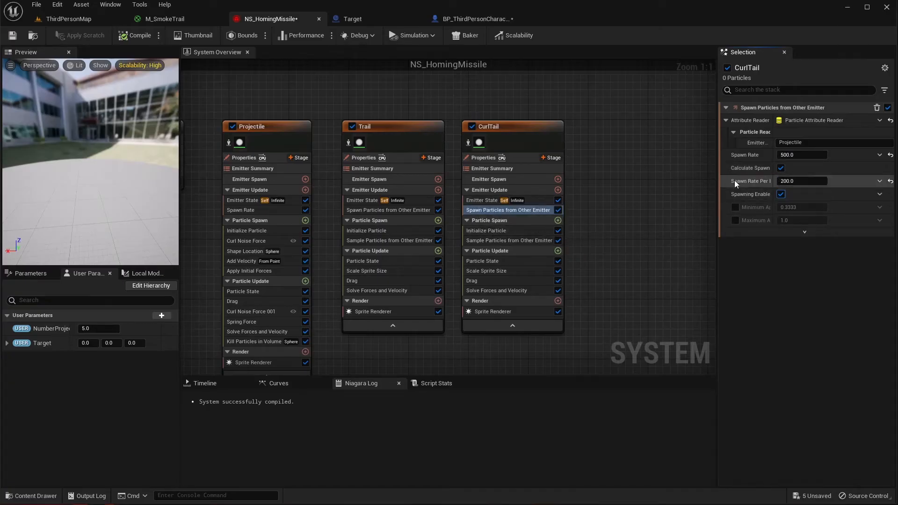
click(376, 212)
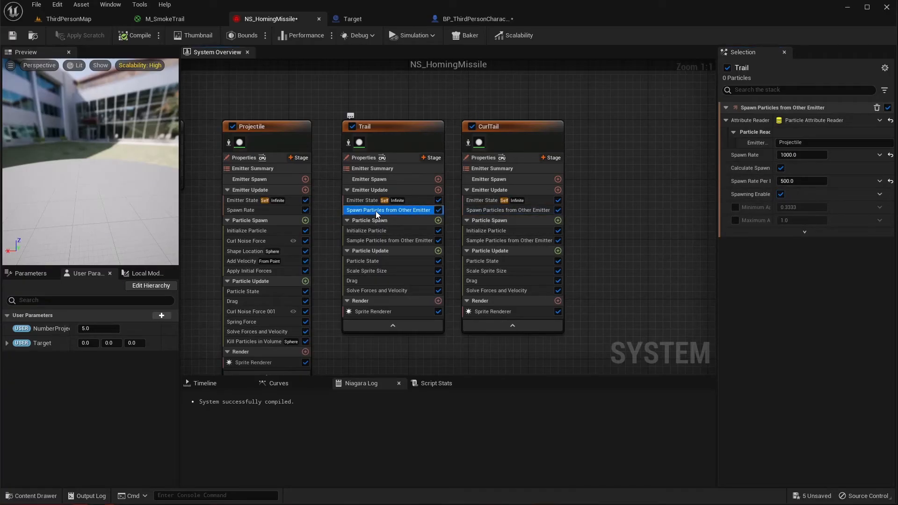
click(489, 211)
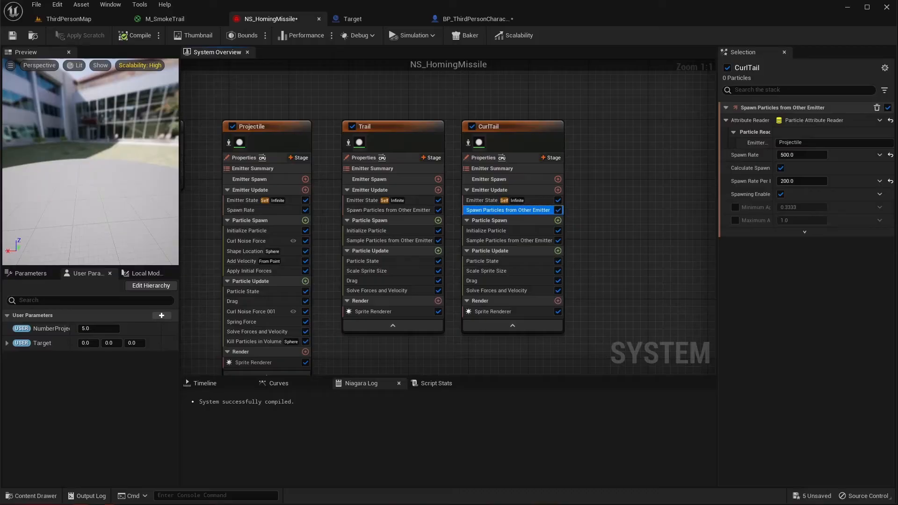
Set CurlTail's Initialize Particle lifetime to a minimum of 0.2 and a maximum of 0.4.
click(514, 230)
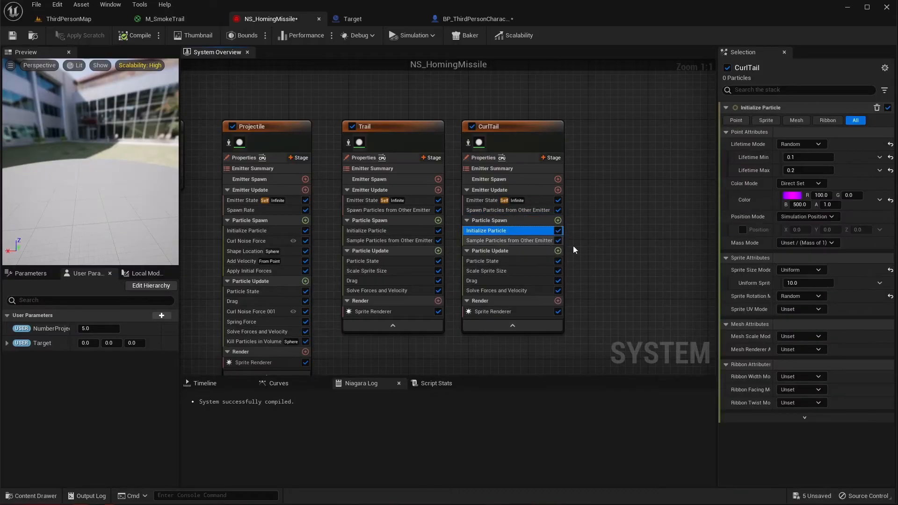
click(808, 157)
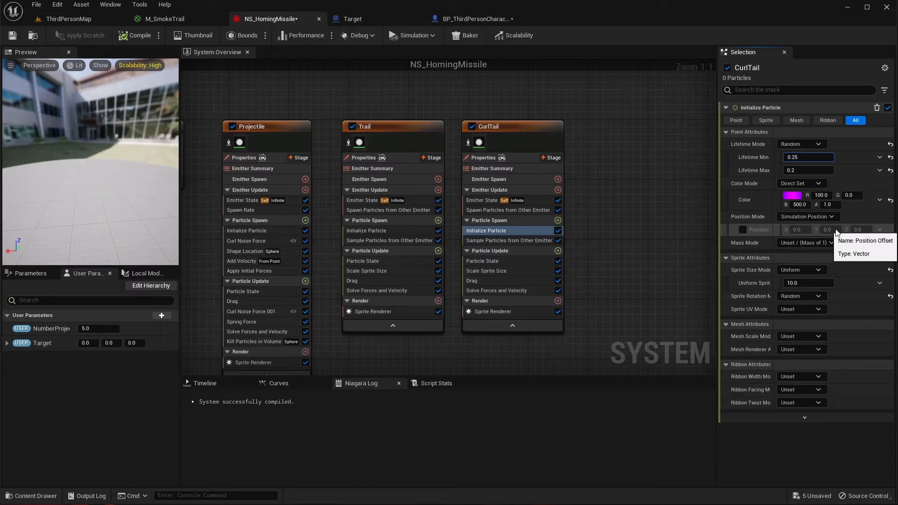
text(0.25)
key(BackSpace)
key(Tab)
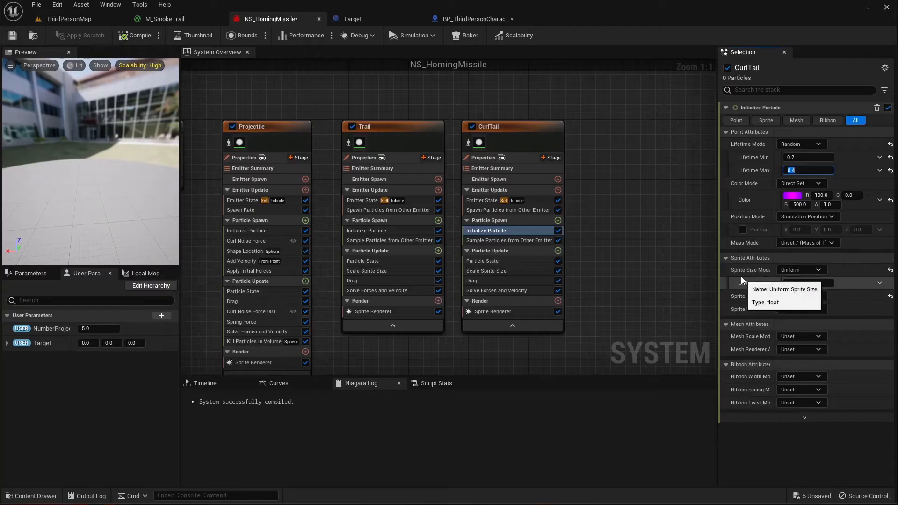
Switch CurlTail's Sprite Size Mode to Random Uniform and set the Uniform Sprite Size Min to 2.
click(801, 270)
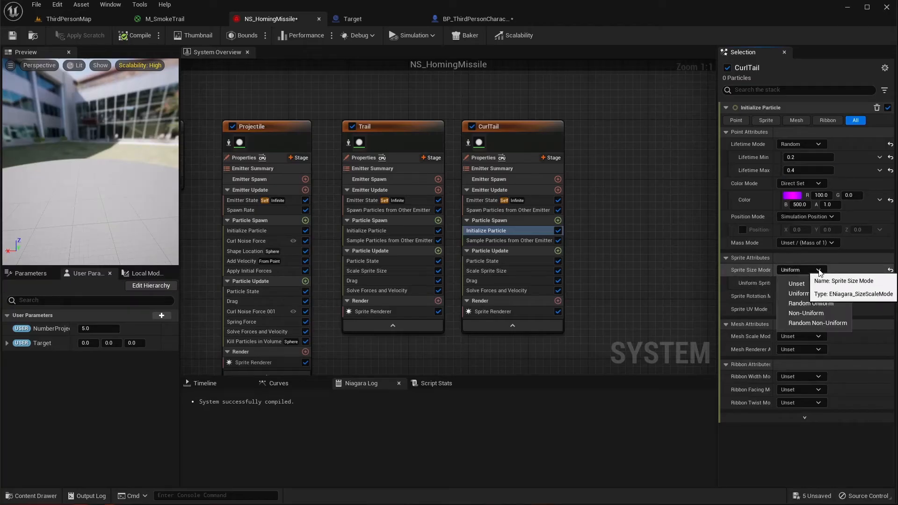
click(826, 304)
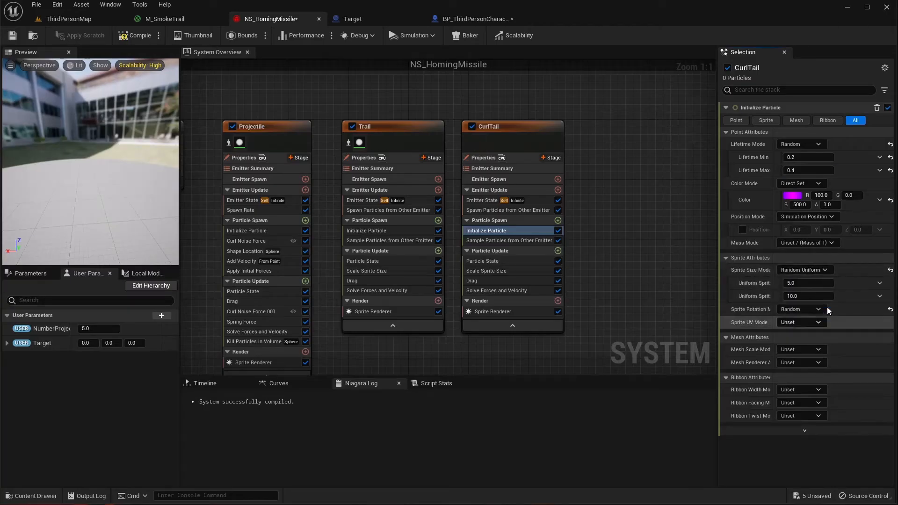
click(806, 283)
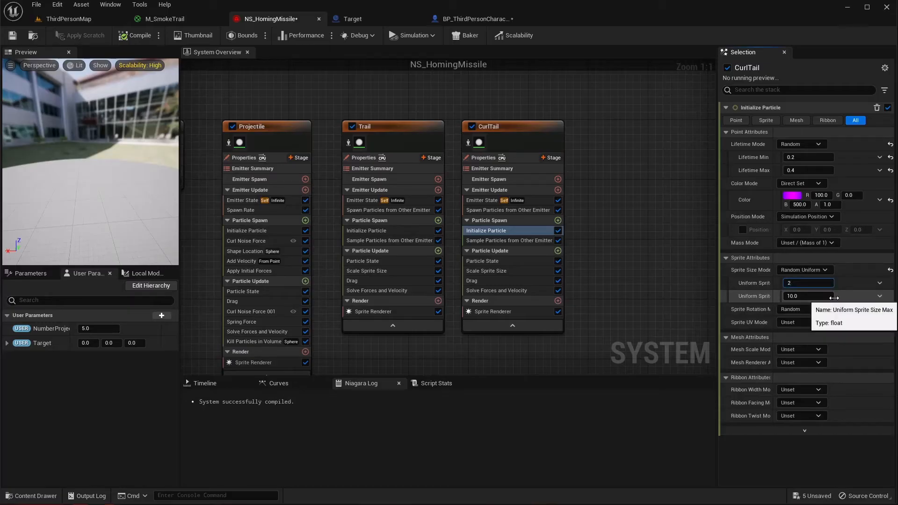
click(792, 297)
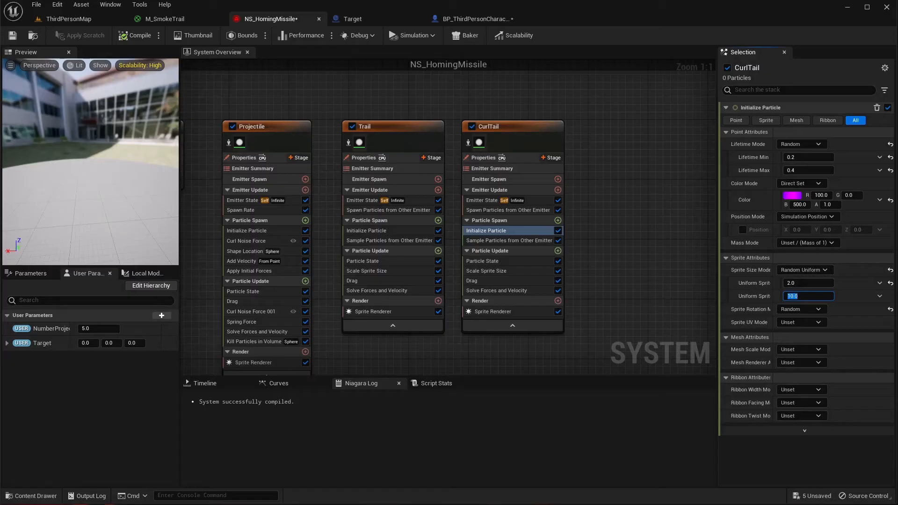
Add a Shape Location module to CurlTail's Particle Spawn and set its Sphere Radius to 5.
click(487, 241)
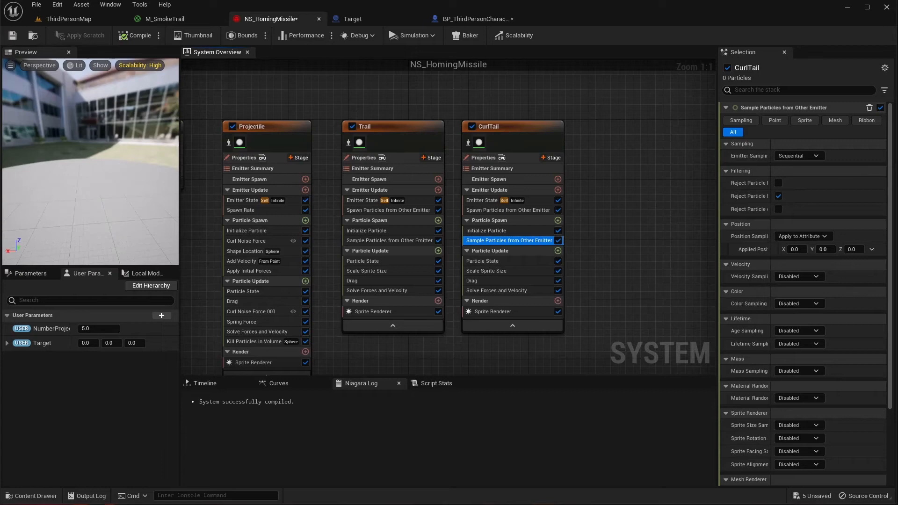
click(558, 221)
text(shape)
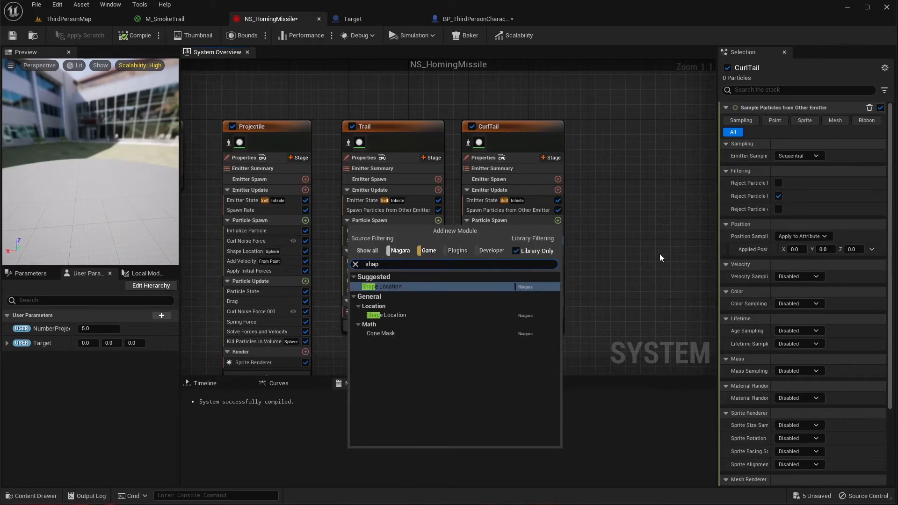
key(Return)
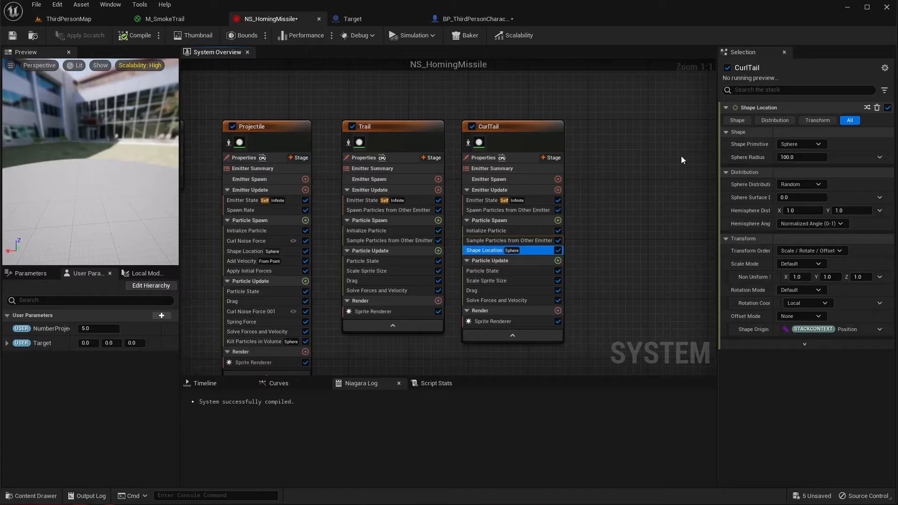
click(800, 158)
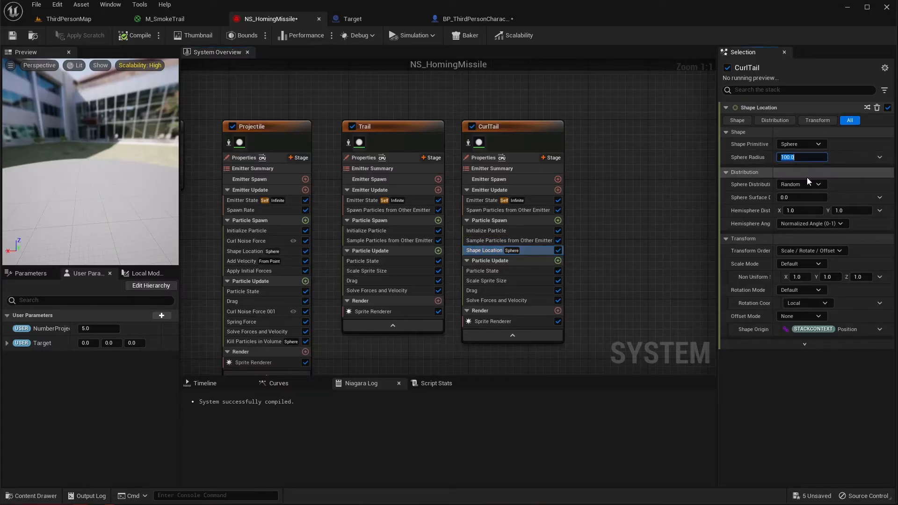
text(5)
key(Return)
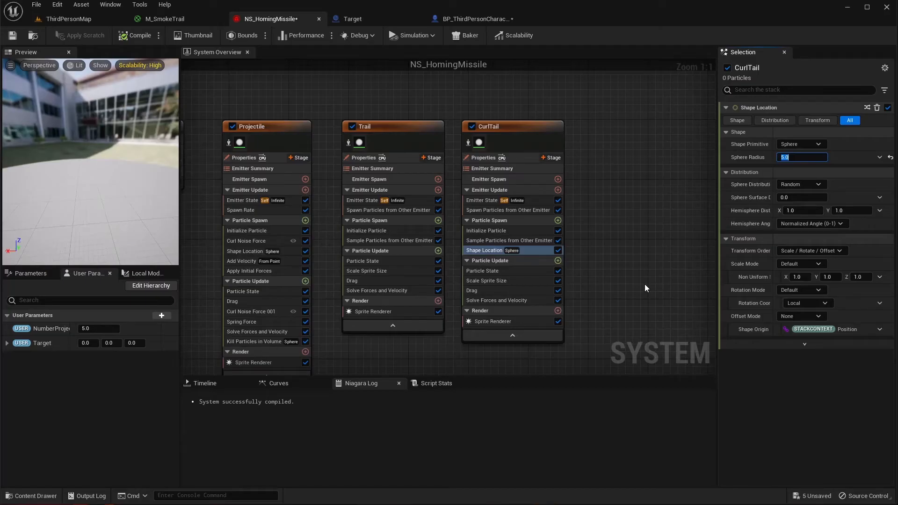
Try a Hemisphere Distribution of X 0.5 and Y 0.5 in Projectile's Shape Location and undo both values.
click(254, 252)
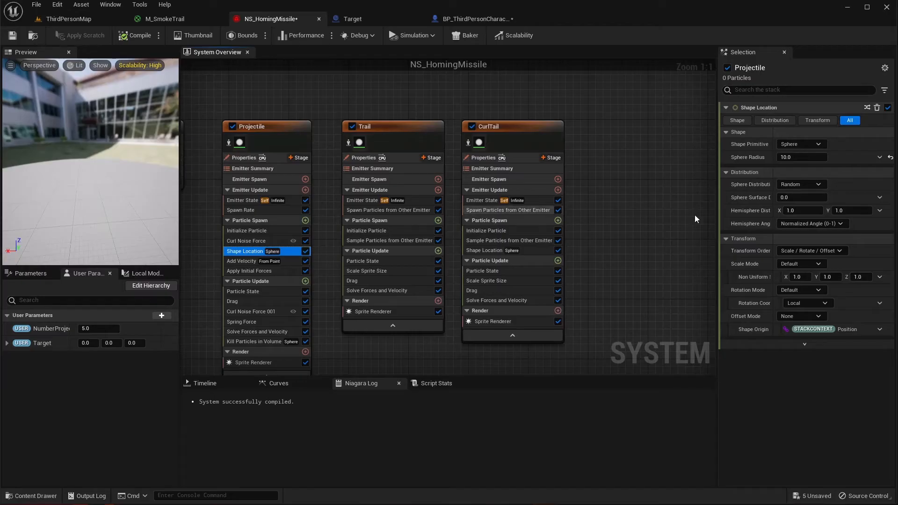
click(797, 211)
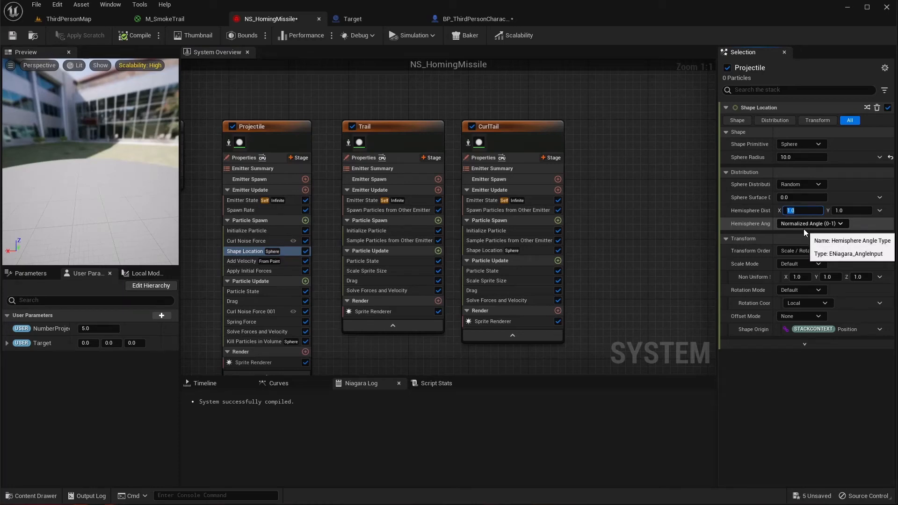
text(0.5)
key(Tab)
text(0.5)
key(Return)
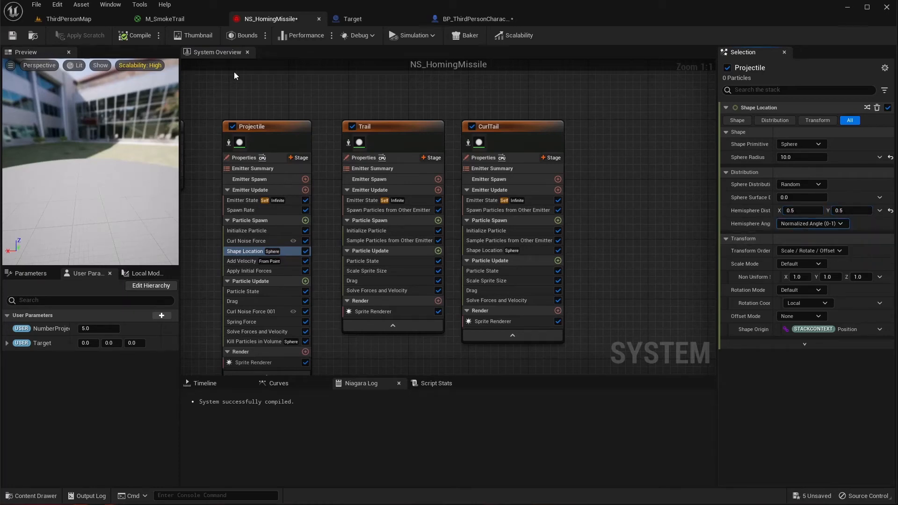
key(ctrl+z)
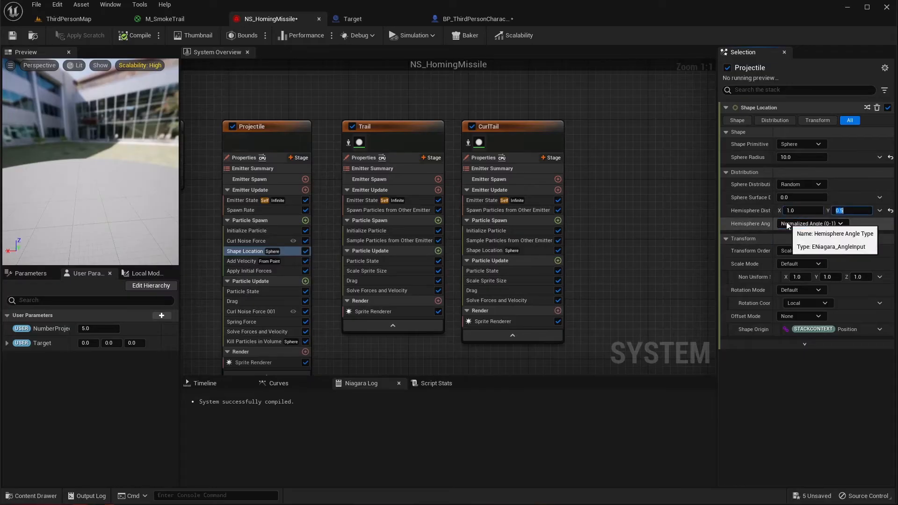
key(ctrl+z)
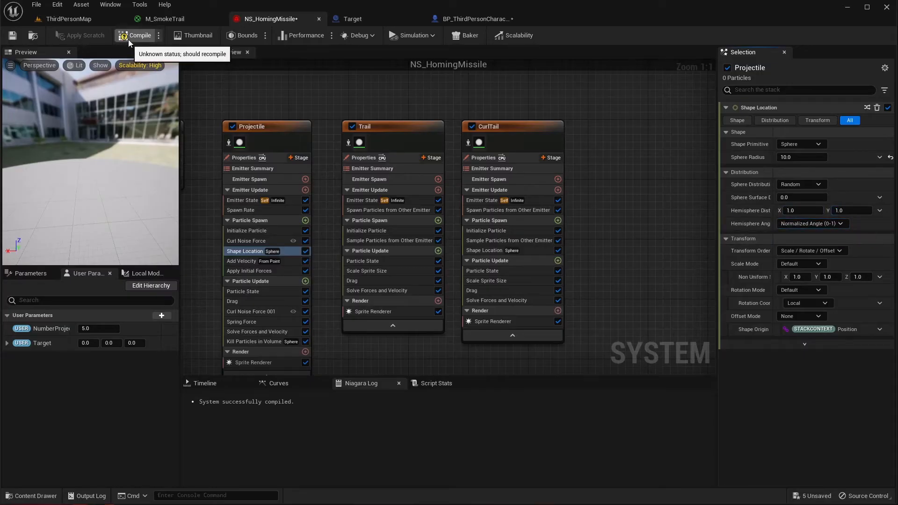
Play-test the missile effect in the ThirdPersonMap level and stop the session.
click(93, 22)
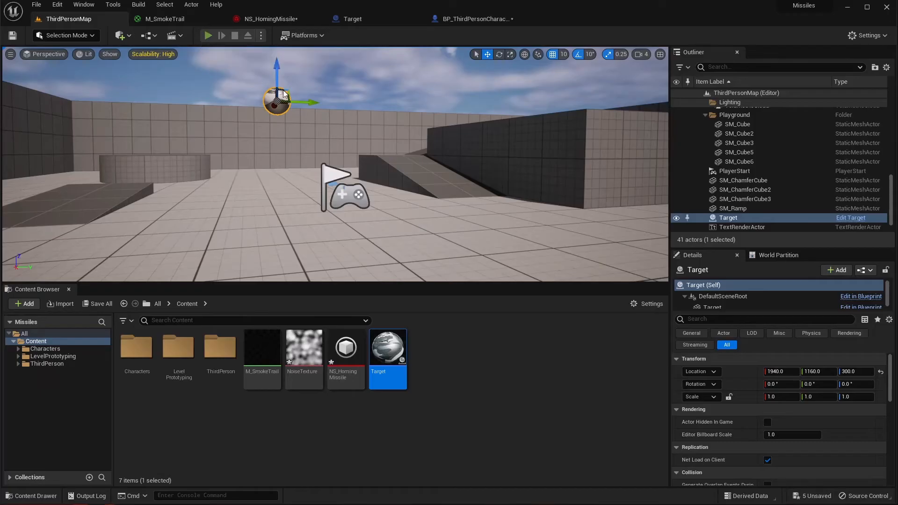
key(alt+p)
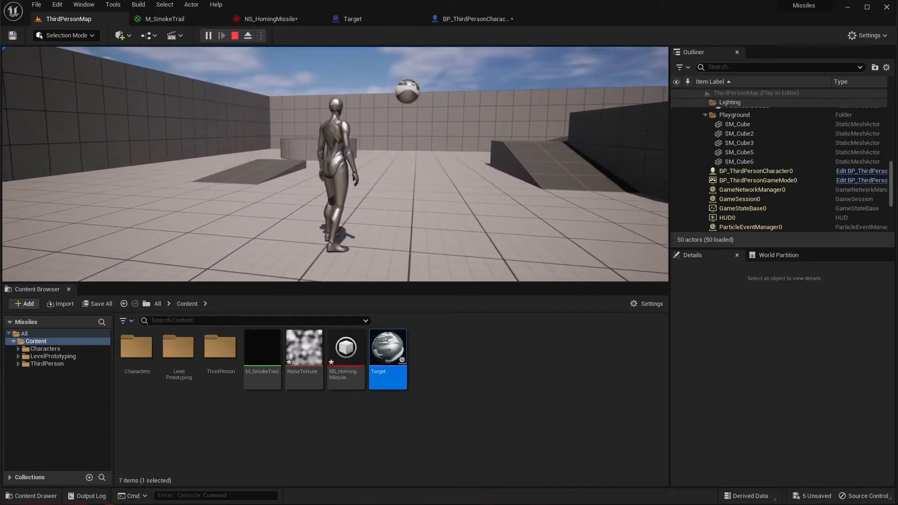
key(Escape)
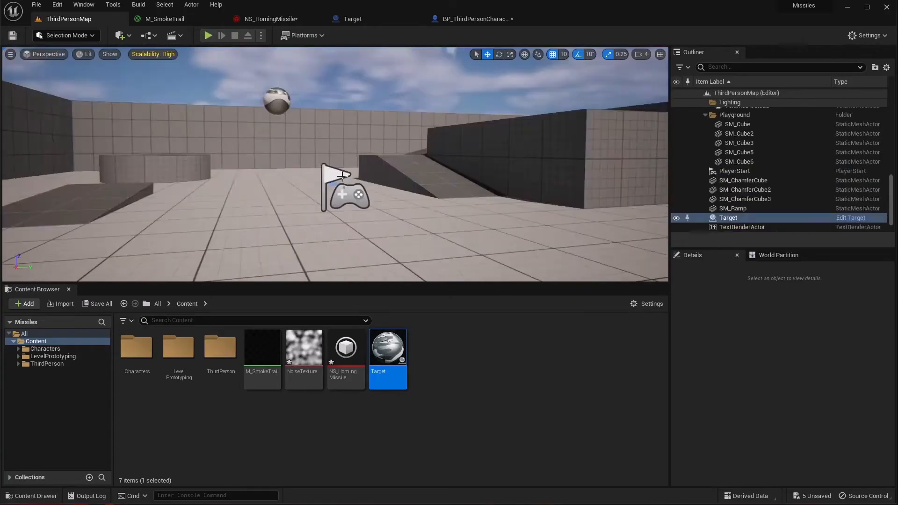
Set the Hemisphere Distribution of Projectile's Shape Location to X 0.5 and Y 0.5 and save the Niagara system.
click(262, 19)
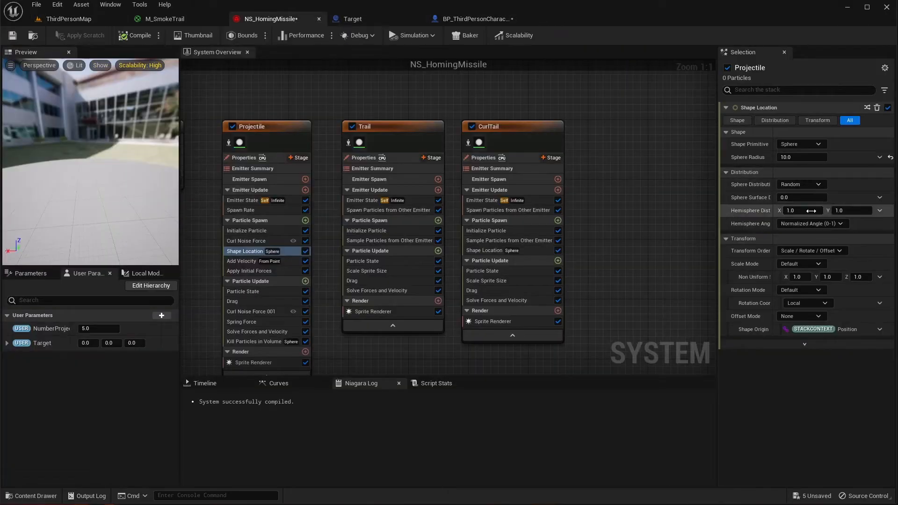
click(811, 211)
key(Return)
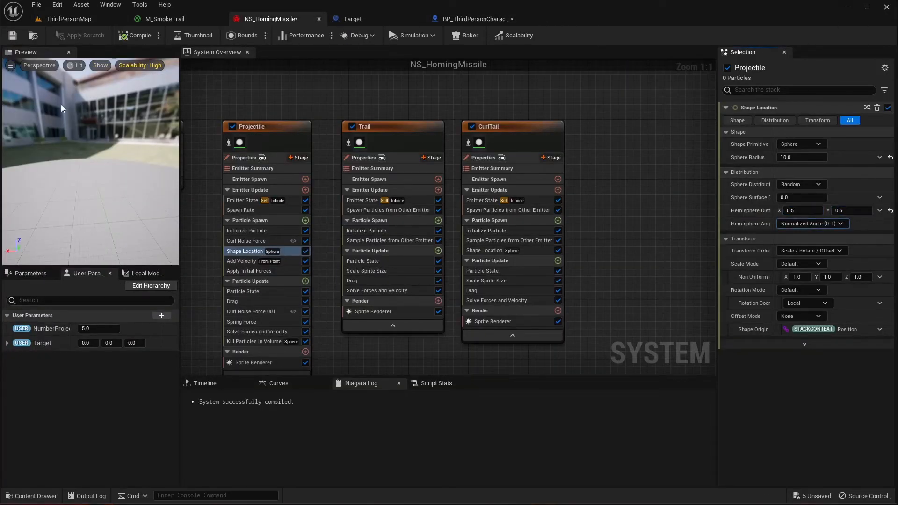
click(18, 36)
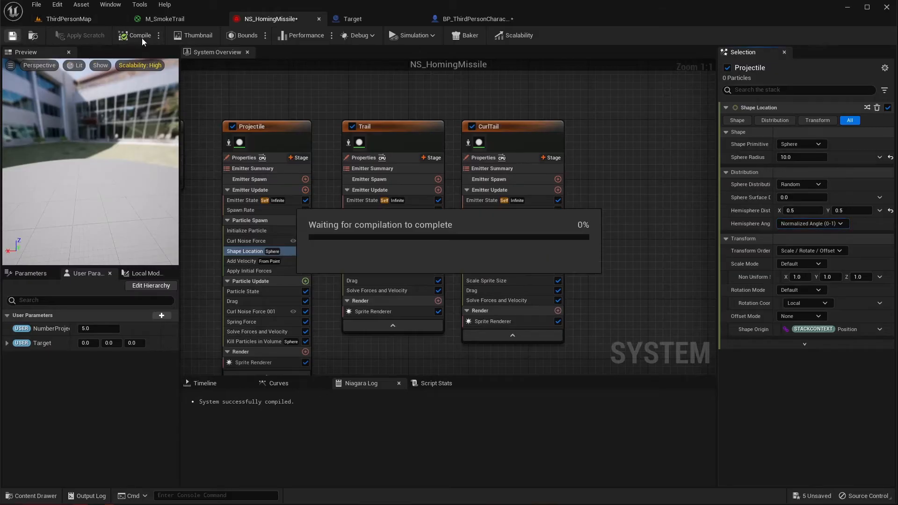
Play the ThirdPersonMap level, moving the character forward and back to check the missile launch, and stop.
click(90, 20)
click(208, 35)
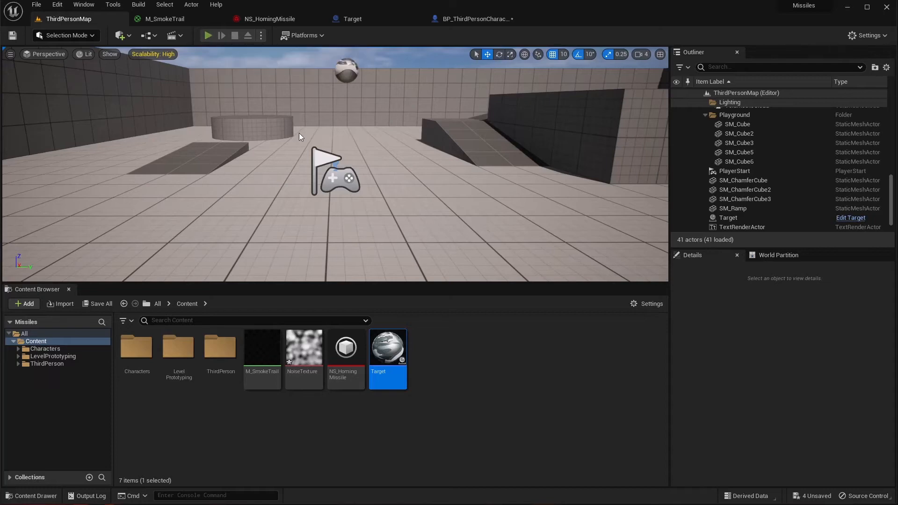
click(338, 153)
key(w)
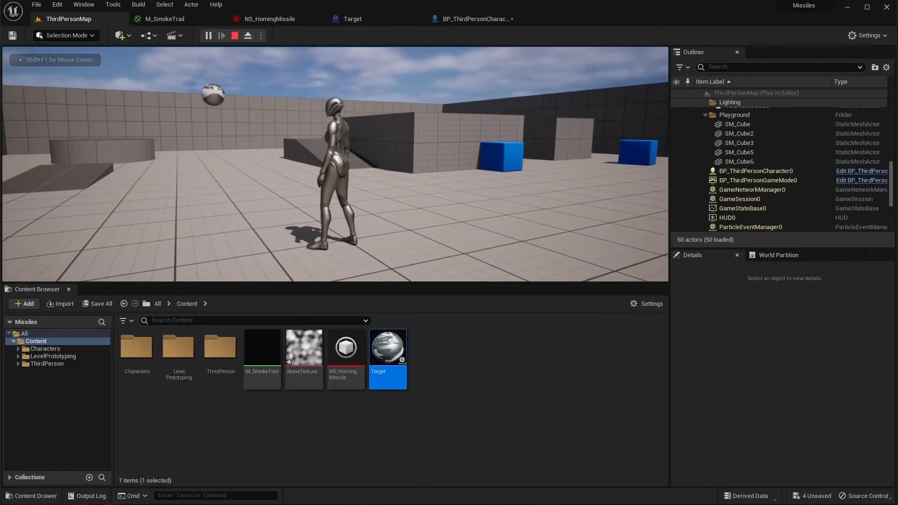
key(s)
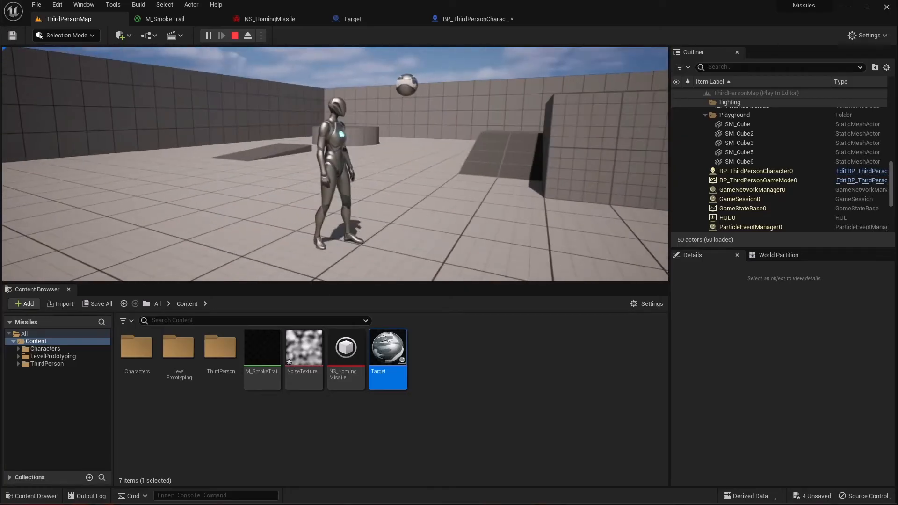
key(Escape)
Set NS_HomingMissile's NumberProjectiles user parameter, which drives Projectile's Spawn Rate, to 10 and save the system.
click(262, 20)
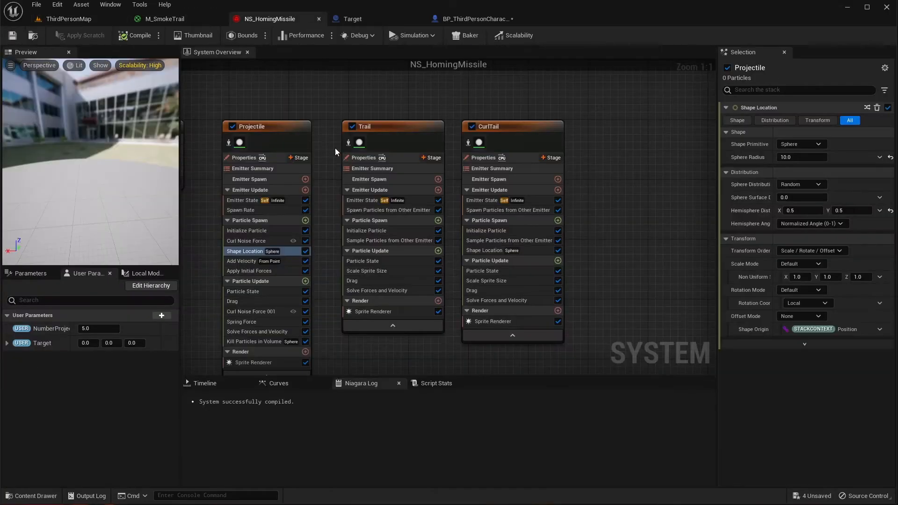
click(243, 200)
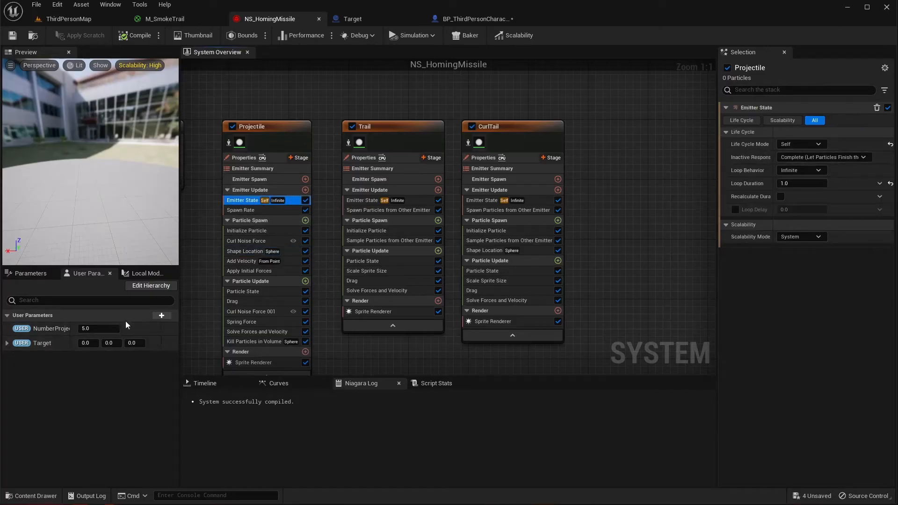
click(243, 211)
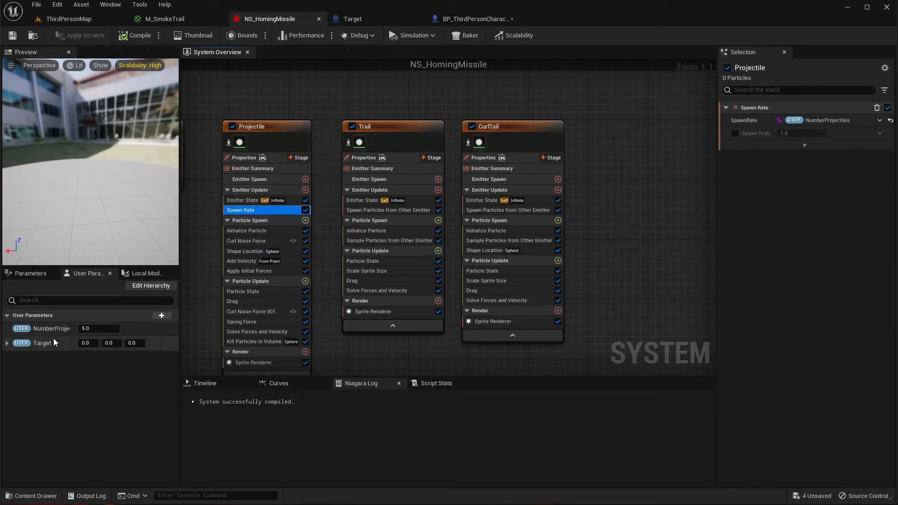
click(96, 329)
text(10)
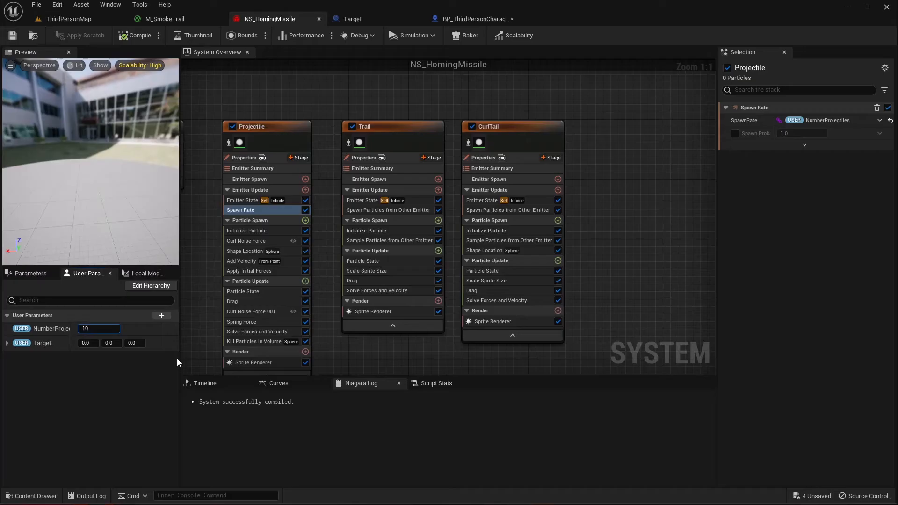
key(Return)
key(ctrl+s)
Play-test the level, running the character from side to side to examine the missiles and their trails, and stop.
click(66, 19)
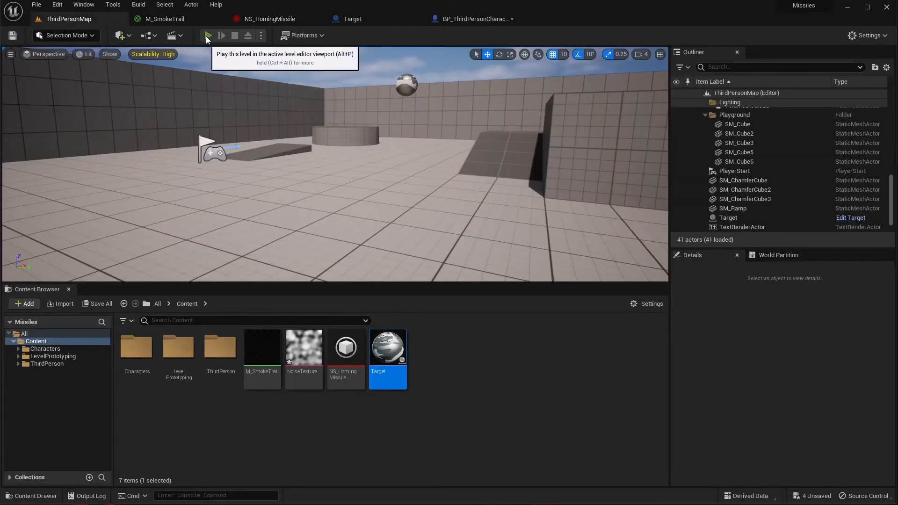
click(208, 36)
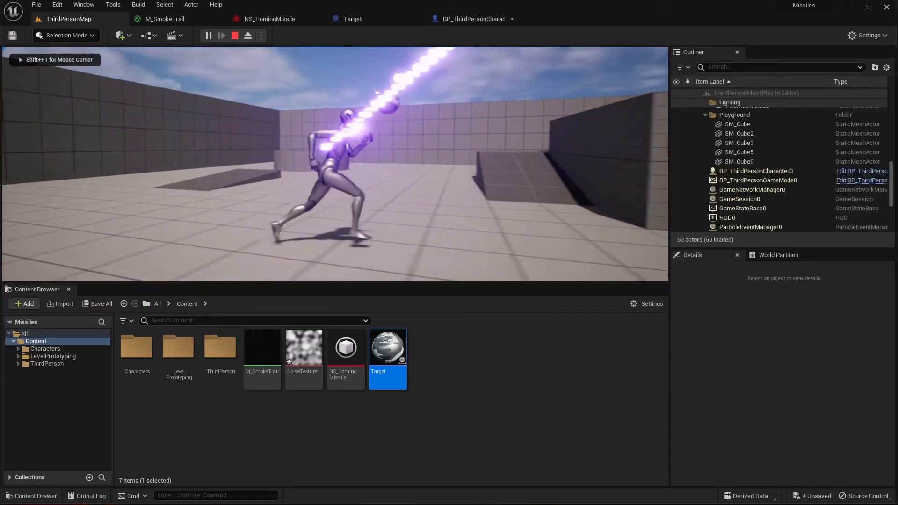
key(d)
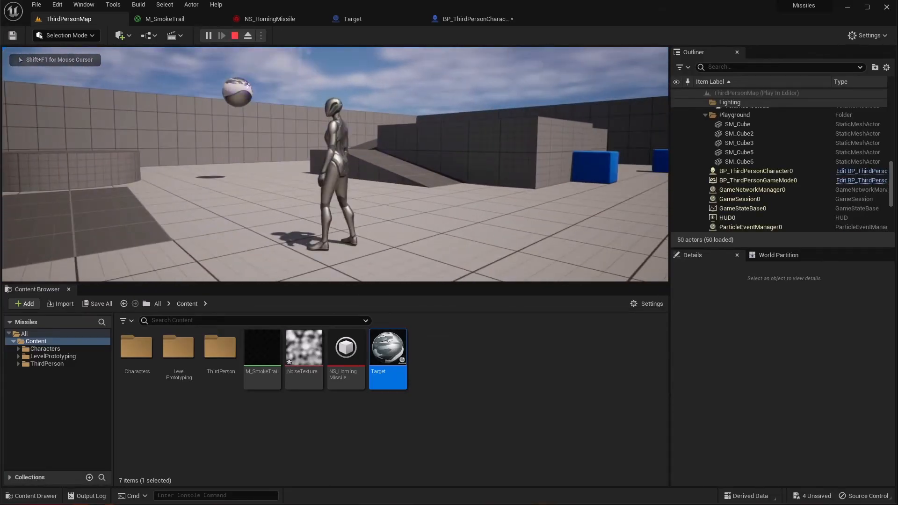
key(d)
key(a)
key(a)
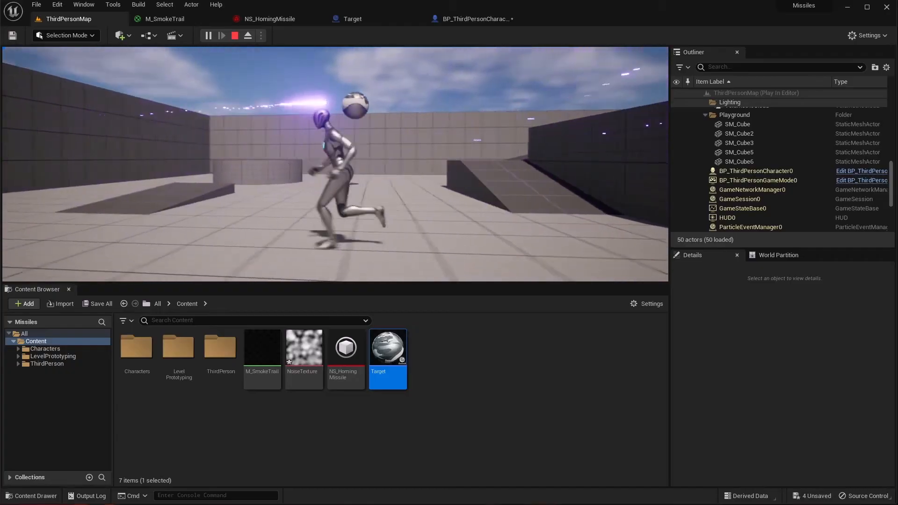
key(d)
key(a)
key(d)
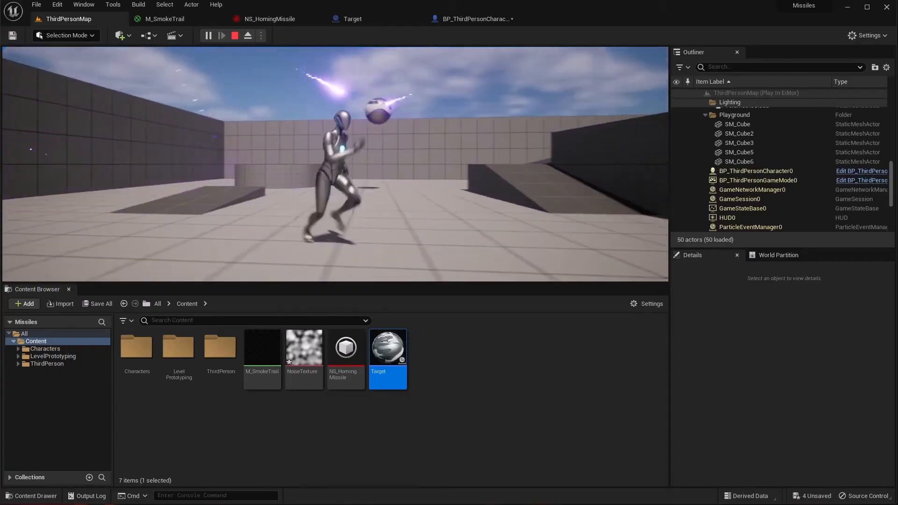
key(a)
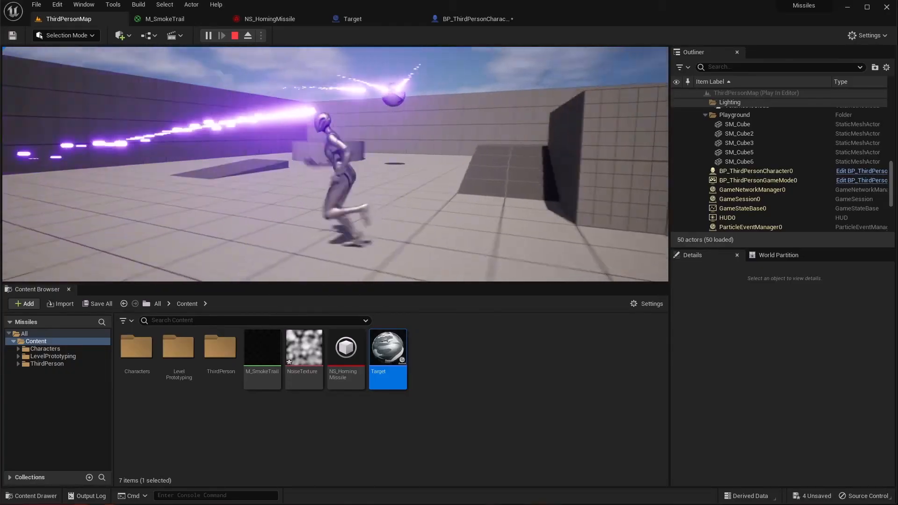
key(w)
key(d)
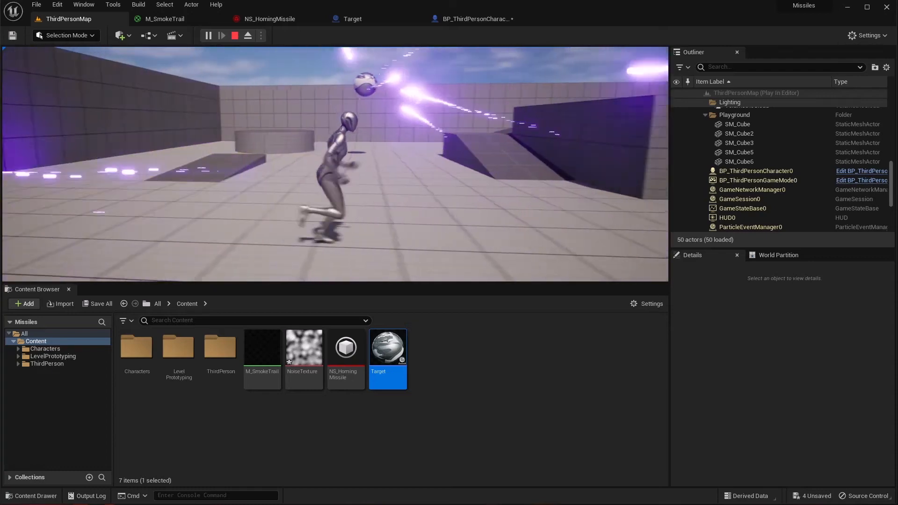
key(a)
key(w)
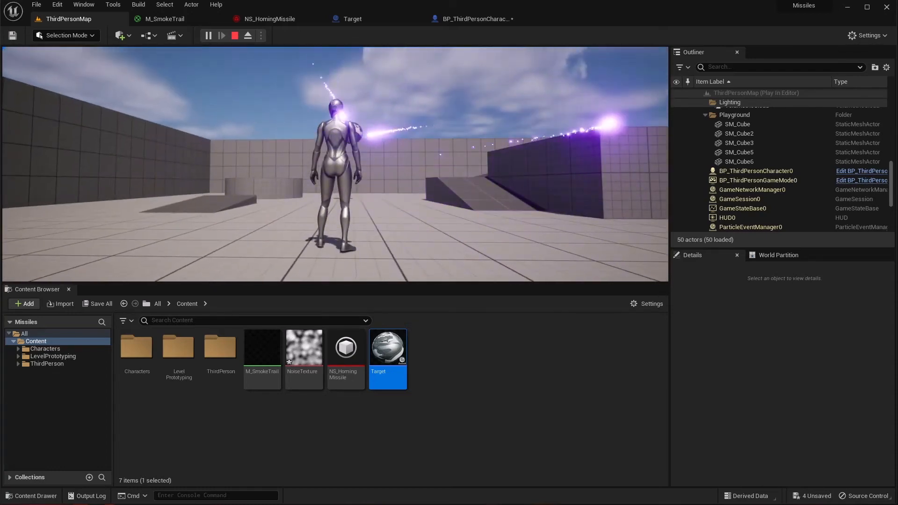
key(Escape)
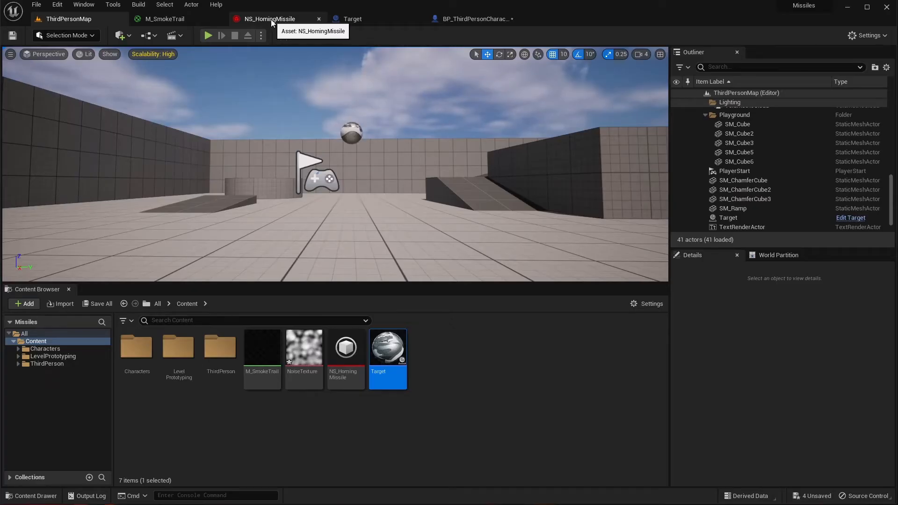
Review CurlTail's Shape Location, Particle State and Scale Sprite Size modules and add a Curl Noise Force to its Particle Update.
click(271, 19)
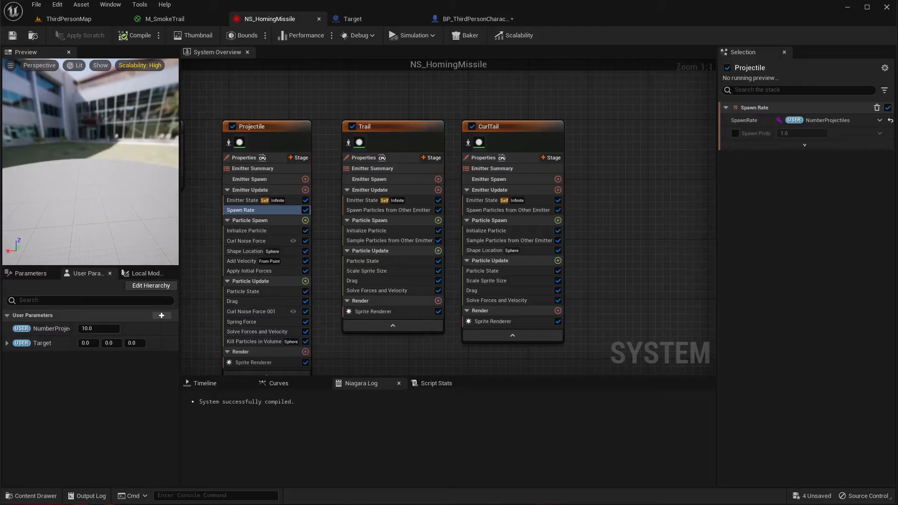
click(493, 250)
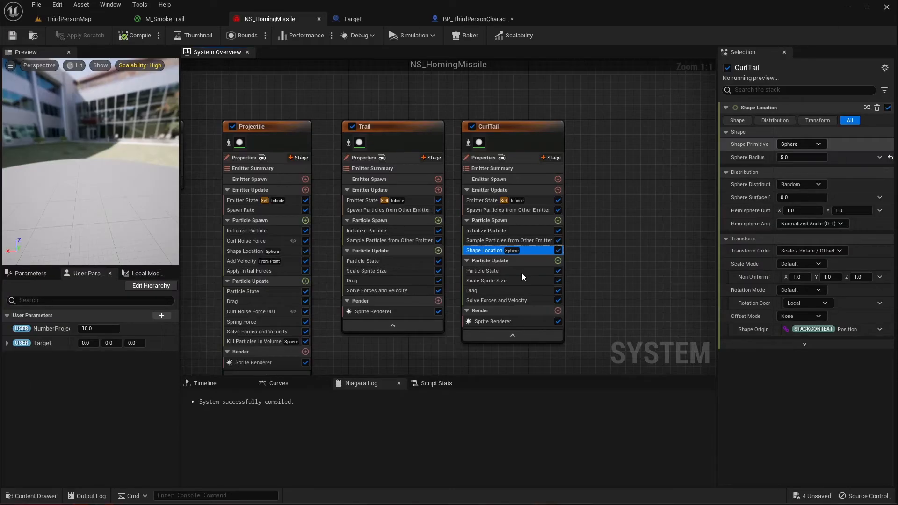
click(493, 273)
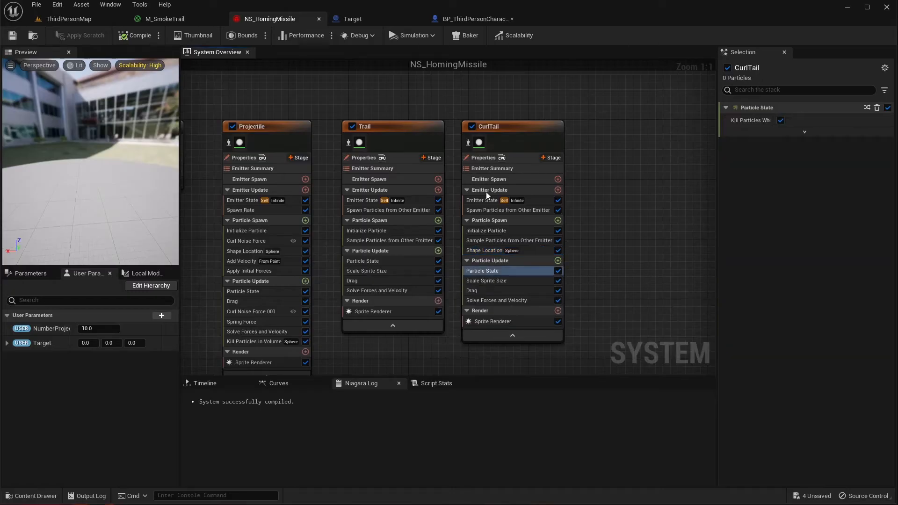
click(497, 280)
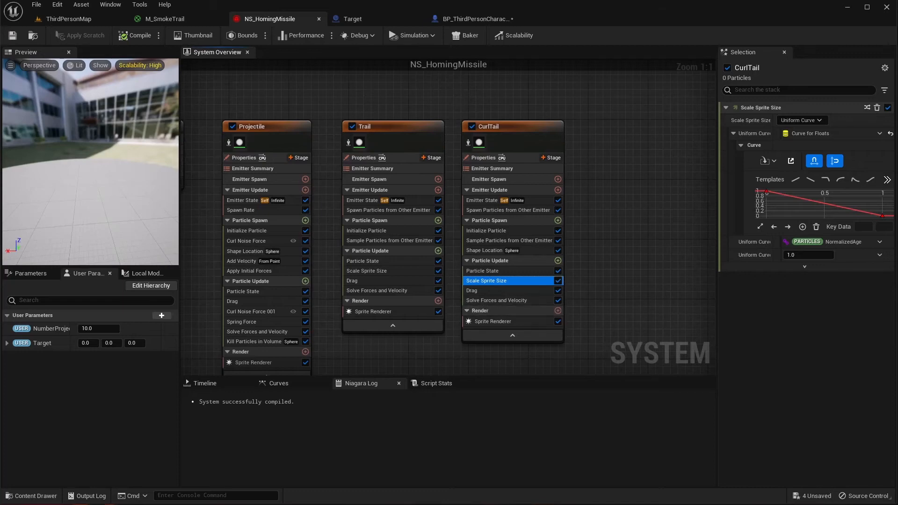
click(558, 260)
text(curl)
key(Return)
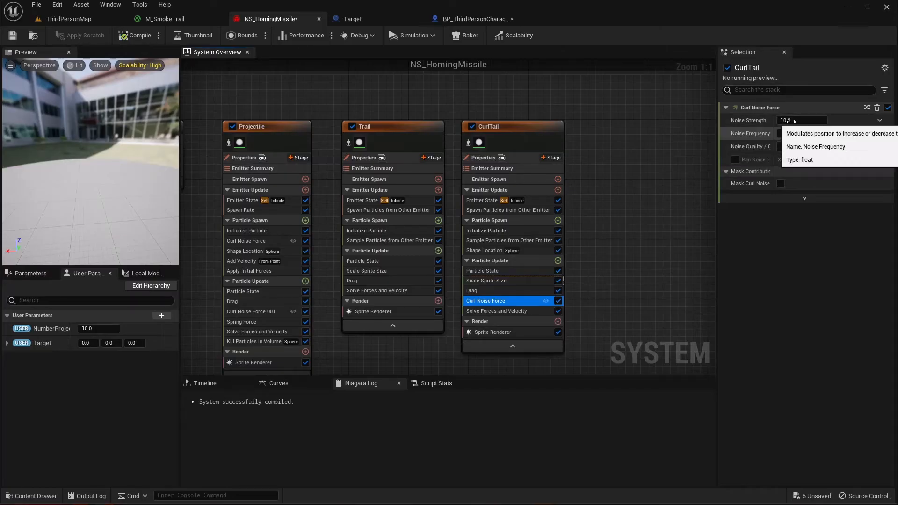
Set the Noise Strength of CurlTail's Curl Noise Force to 1000 and save the system, returning to the ThirdPersonMap level.
click(798, 120)
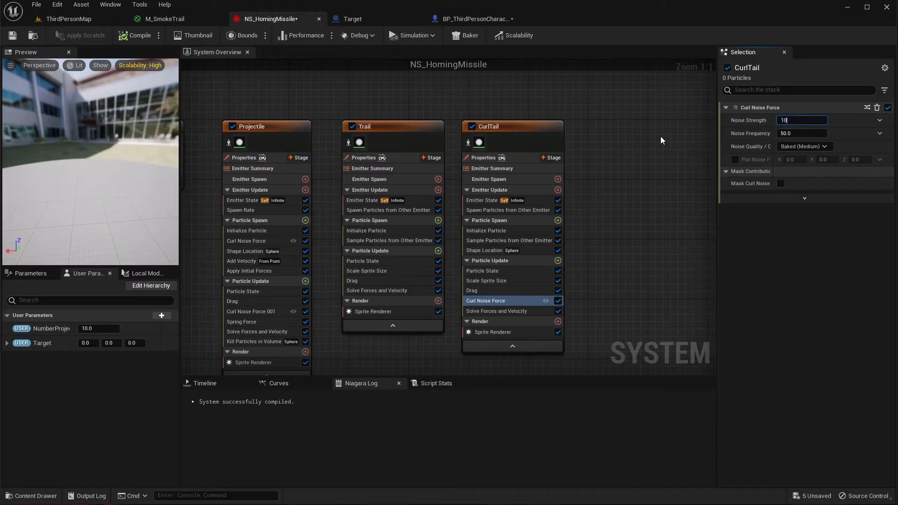
text(1000)
click(660, 139)
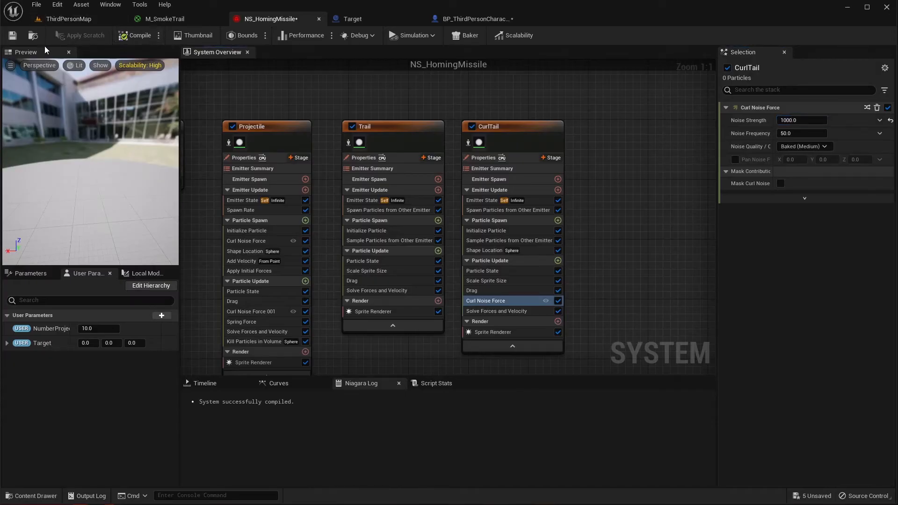
click(13, 37)
click(65, 20)
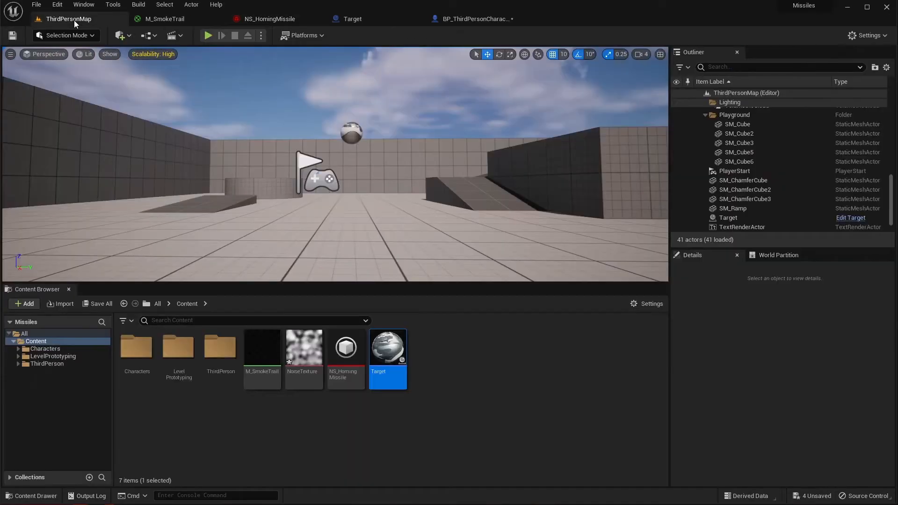
Play-test the level, moving the character and firing missiles at the target to examine the curling tails, and stop.
click(209, 37)
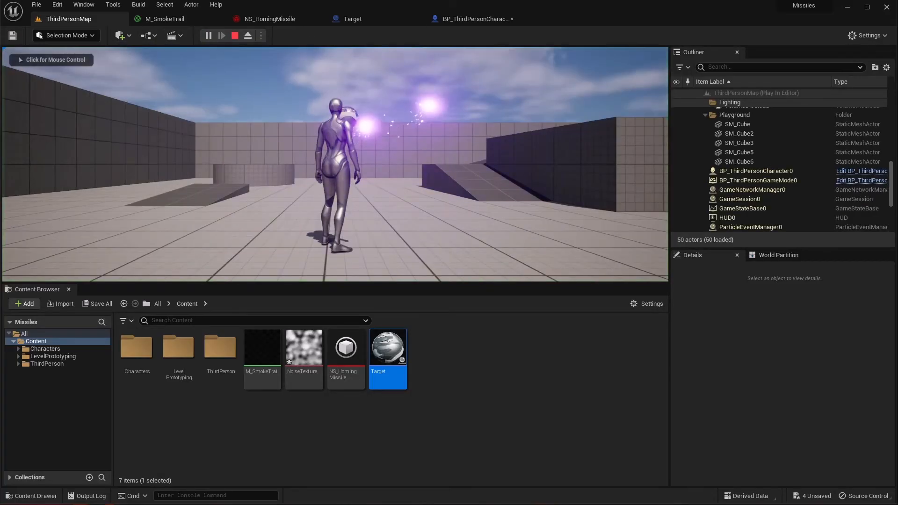
key(s)
key(d)
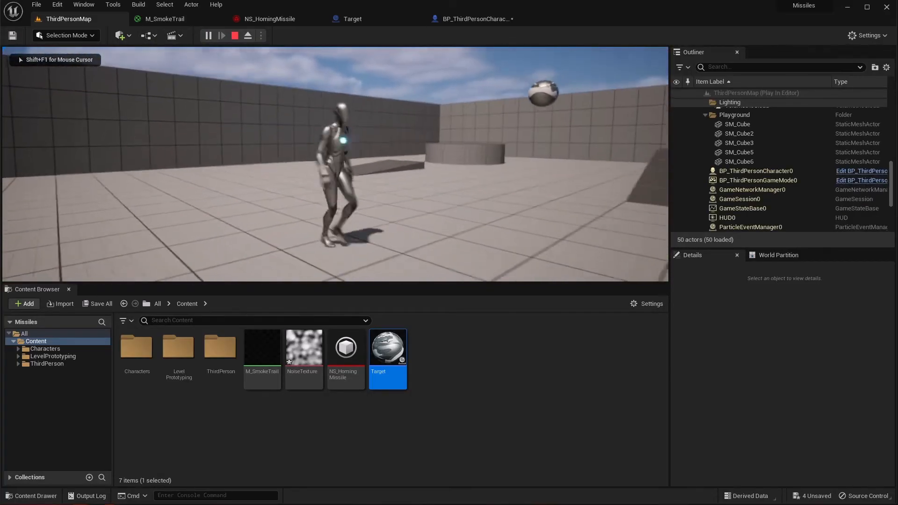
key(f)
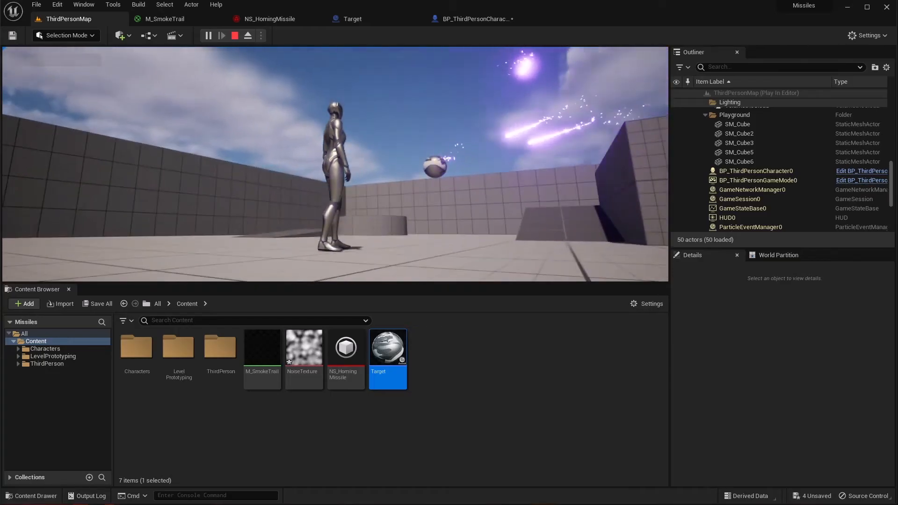
key(f)
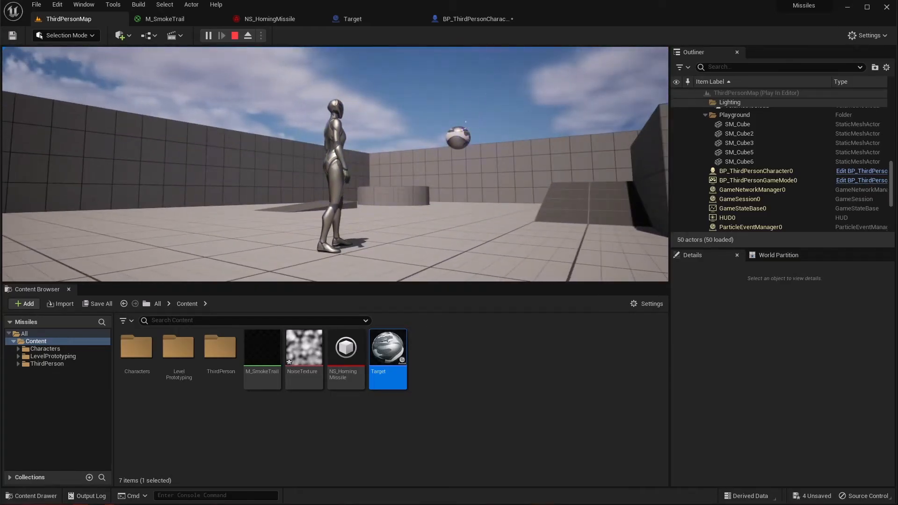
key(Escape)
click(235, 35)
Duplicate the CurlTail emitter in NS_HomingMissile and rename the copy SmokeTrail.
click(248, 19)
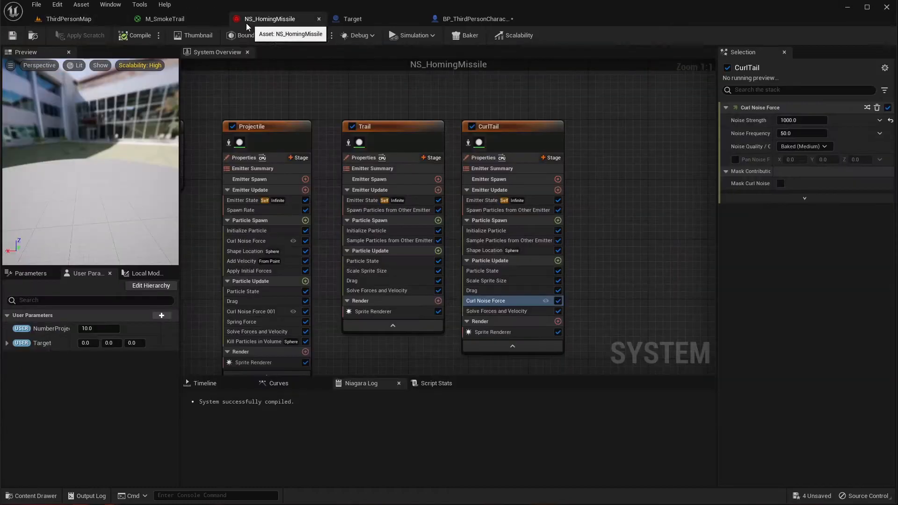
right_drag(622, 200, 555, 182)
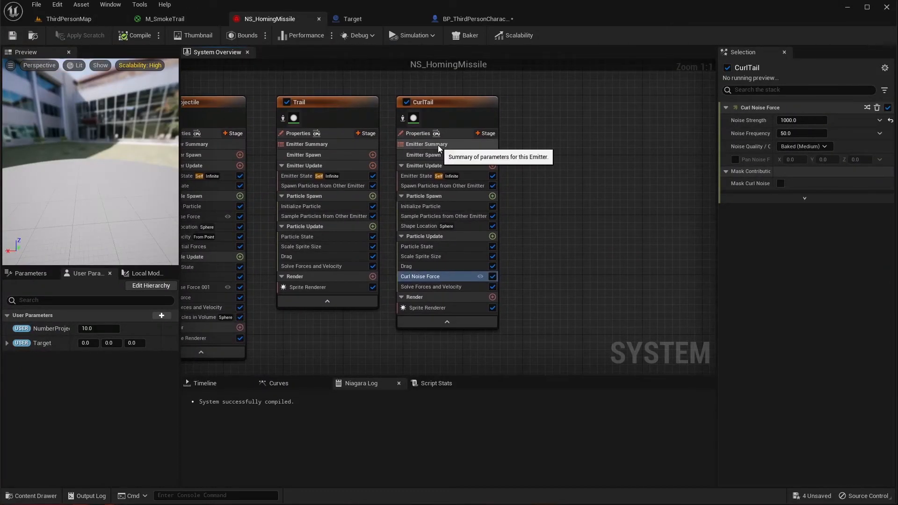
click(459, 109)
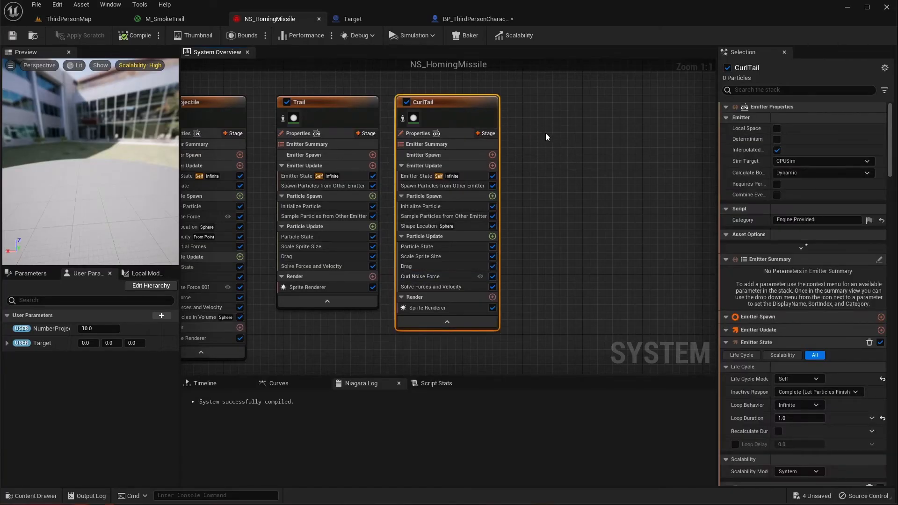
key(ctrl+d)
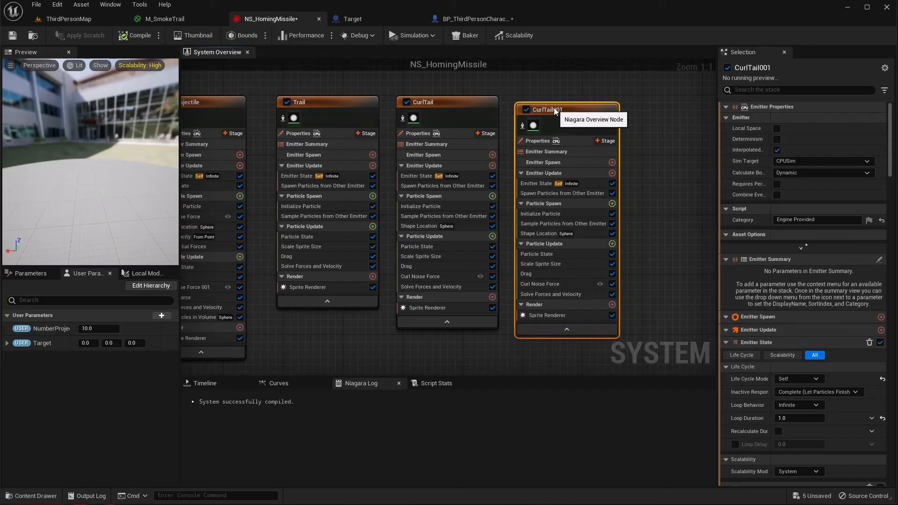
right_click(553, 103)
click(588, 148)
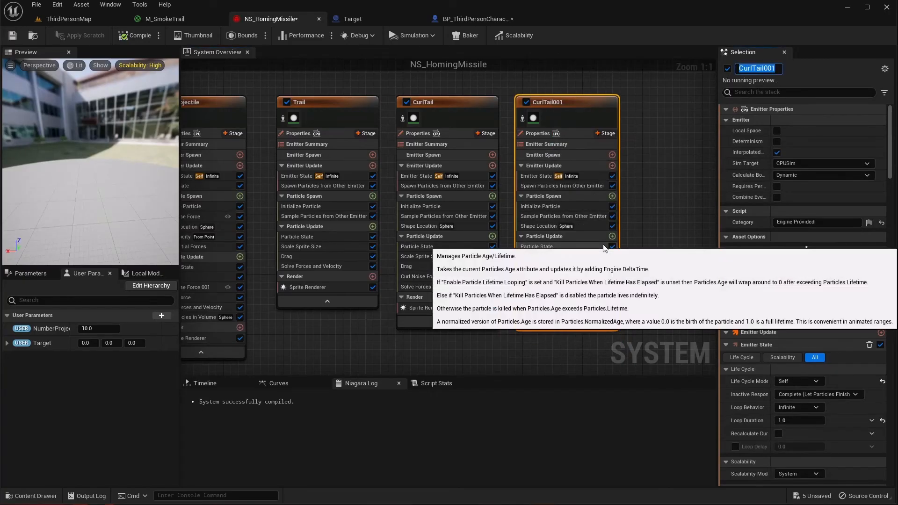
text(Smoke)
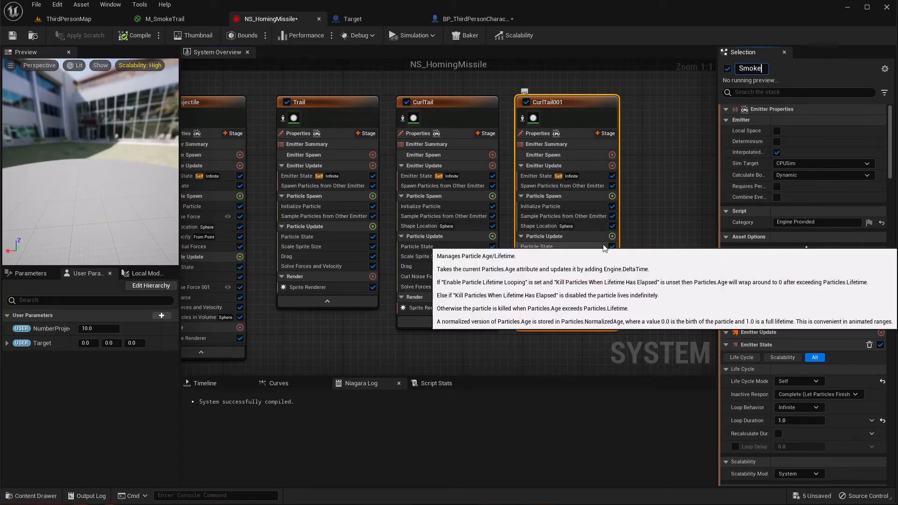
text(Trail)
key(Return)
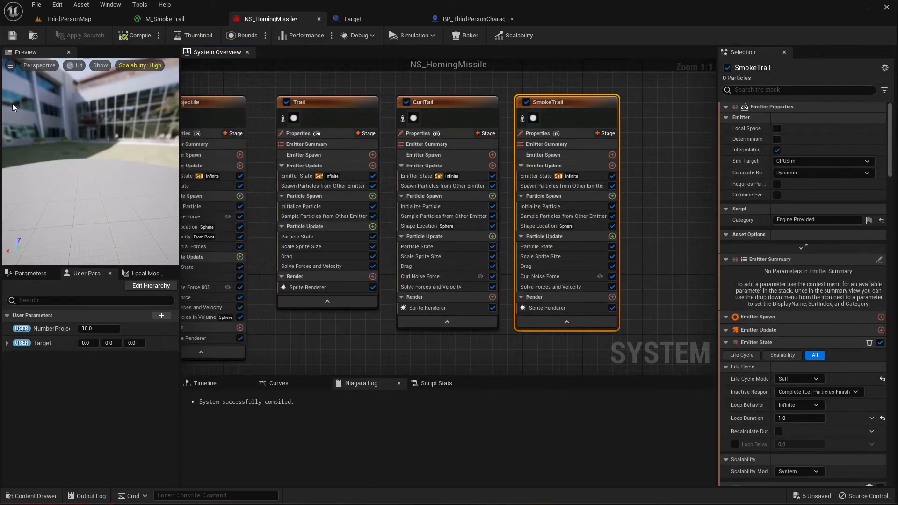
In SmokeTrail's Spawn Particles from Other Emitter module, set Spawn Rate to 1000 and the "Spawn Rate Per" value to 5.
click(539, 187)
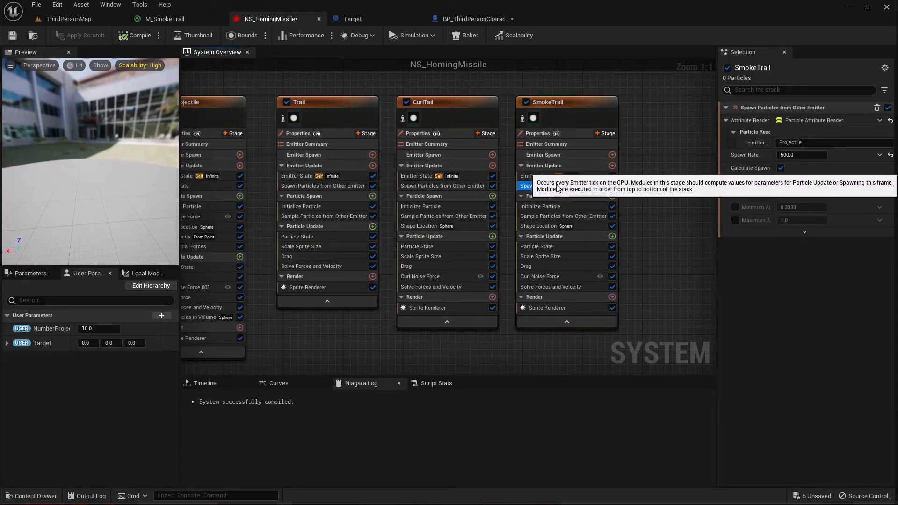
click(802, 155)
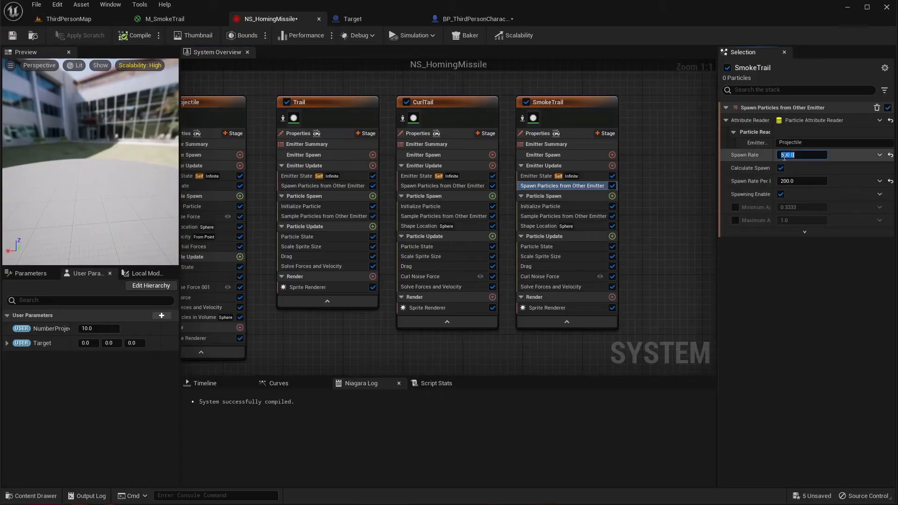
text(100)
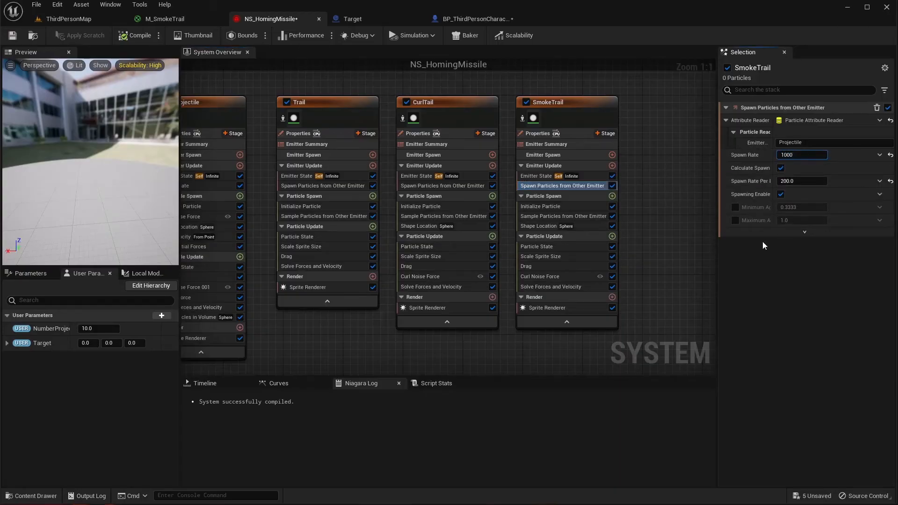
text(0)
key(Tab)
key(Tab)
text(5)
key(Return)
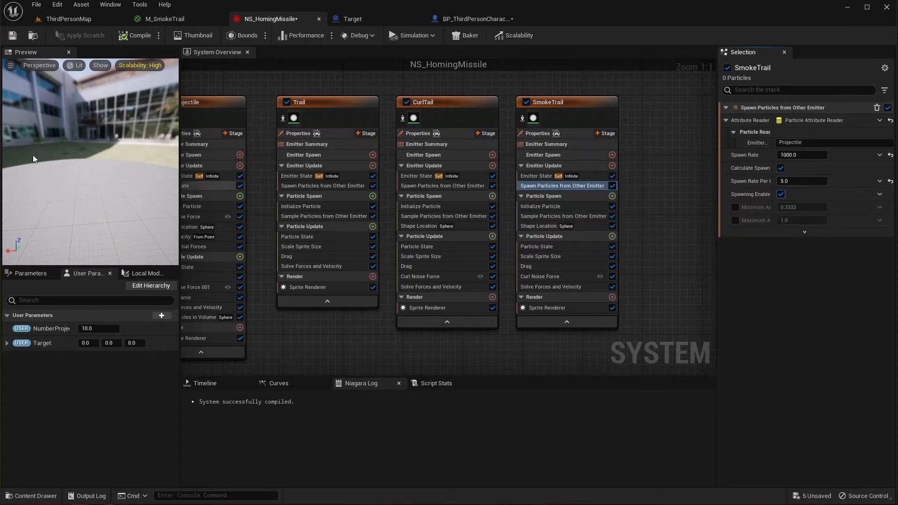
Set SmokeTrail's Initialize Particle lifetime to a minimum of 0.4 and a maximum of 1.0.
click(554, 206)
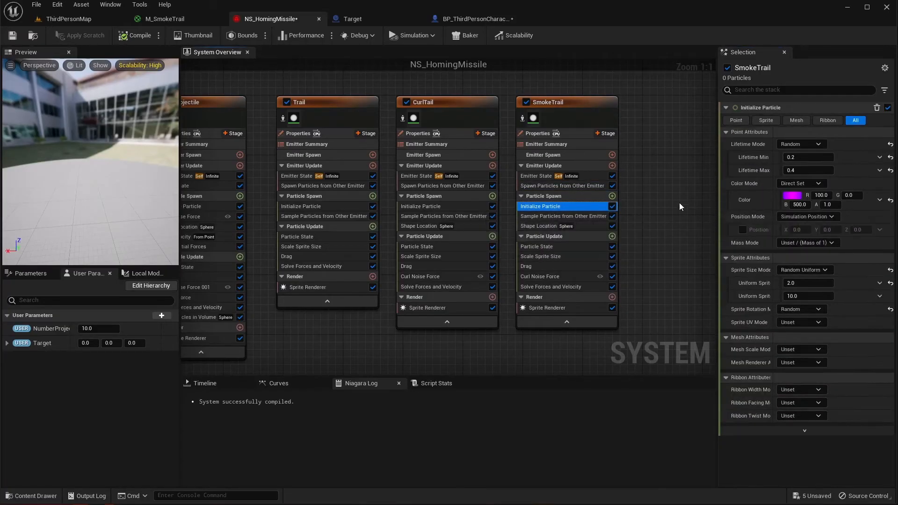
click(809, 157)
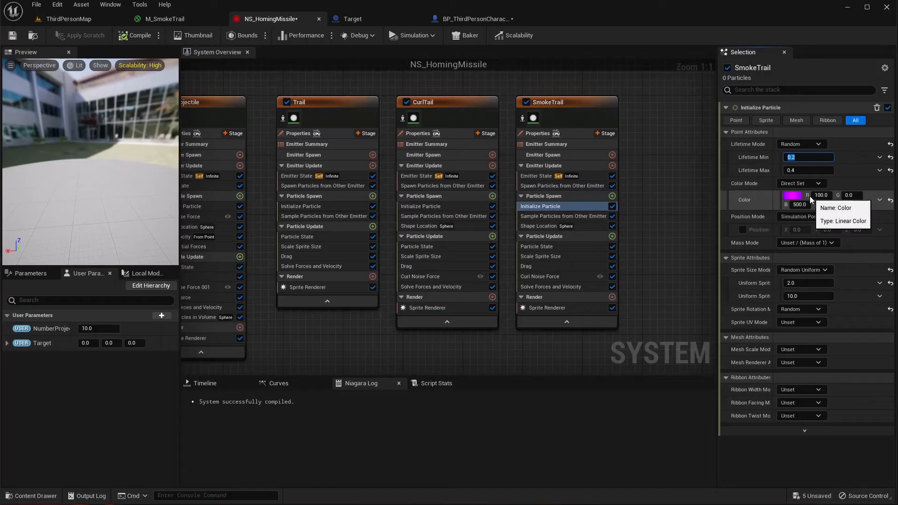
text(0.4)
key(Tab)
key(Return)
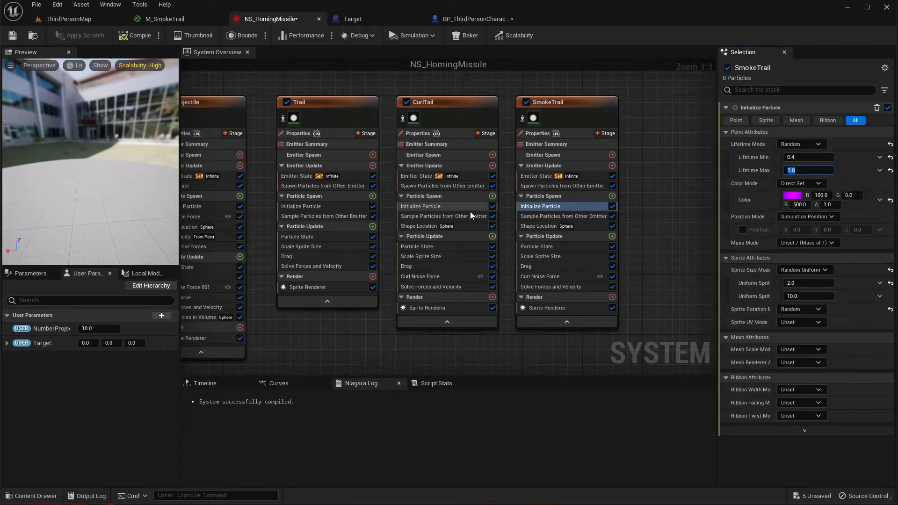
Set SmokeTrail's Initialize Particle color to R 250, G 250 and B 250.
click(541, 216)
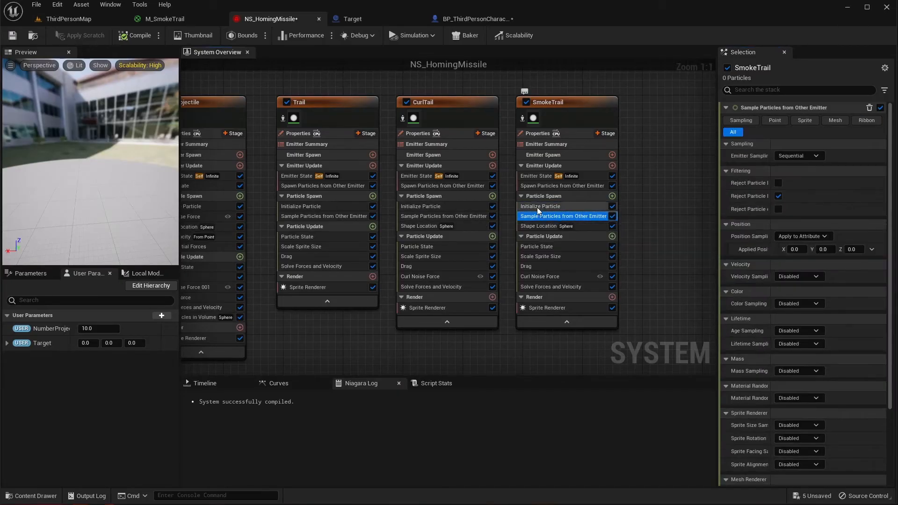
click(537, 207)
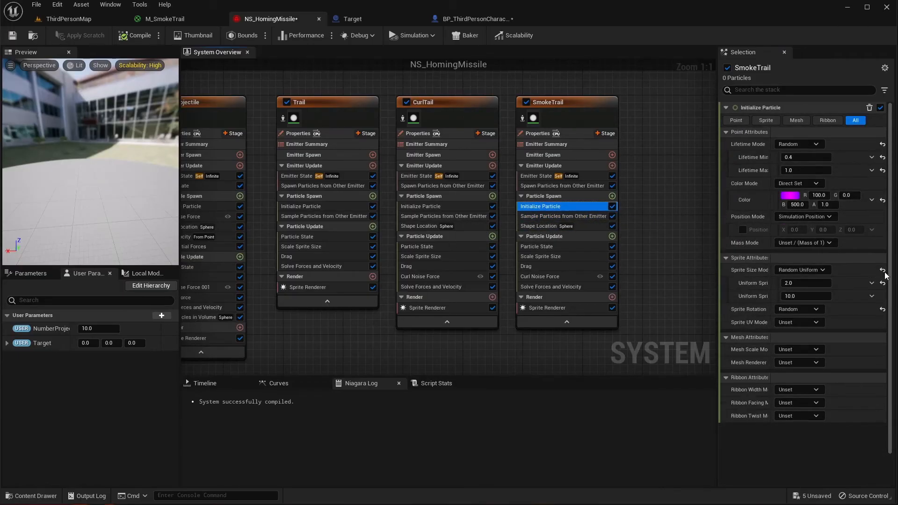
click(818, 195)
text(250)
key(Tab)
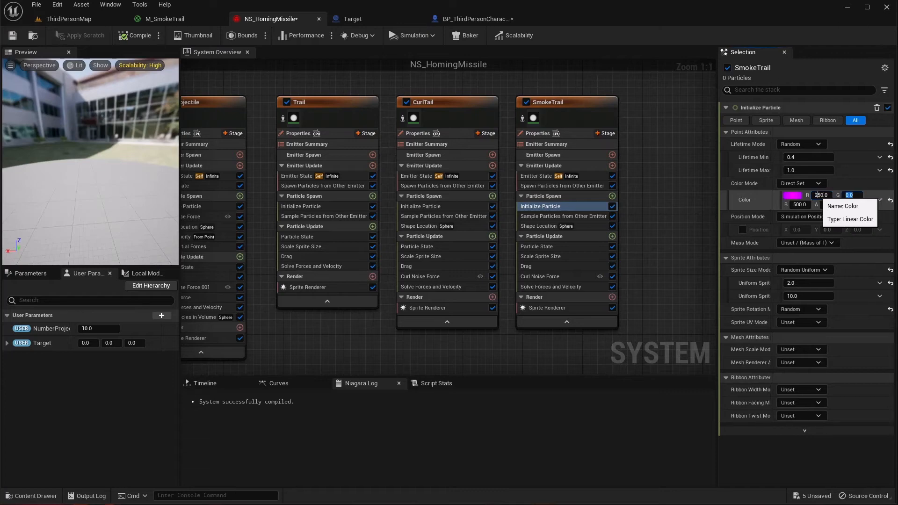
text(250)
key(Tab)
text(250)
key(Return)
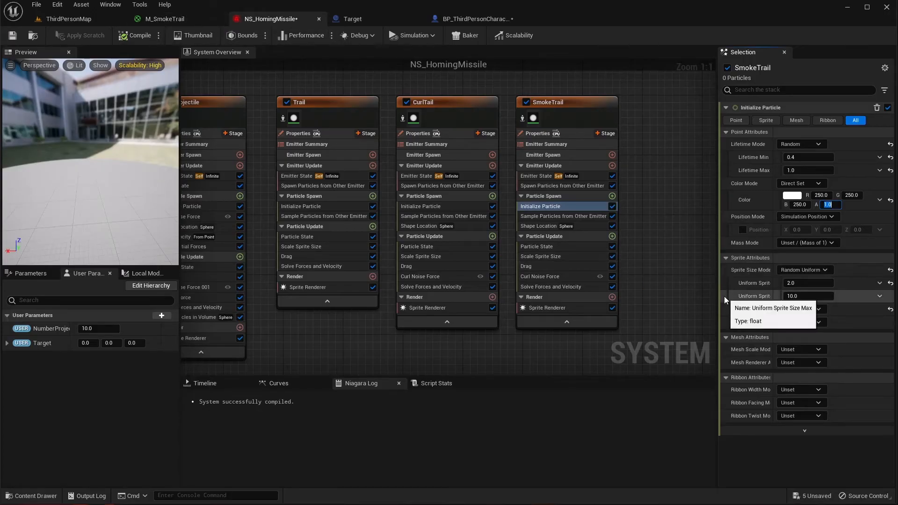
Set SmokeTrail's uniform sprite size to a minimum of 30 and a maximum of 70.
click(808, 283)
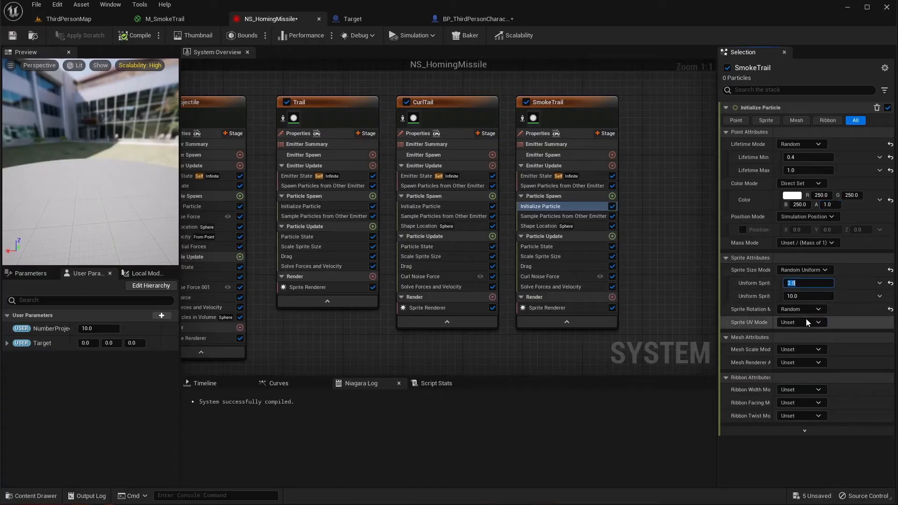
text(30)
key(Tab)
text(70)
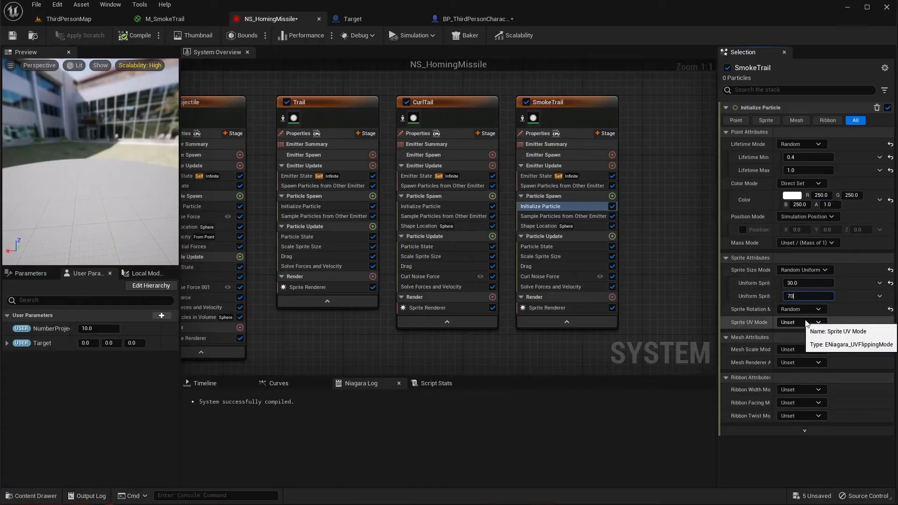
key(Tab)
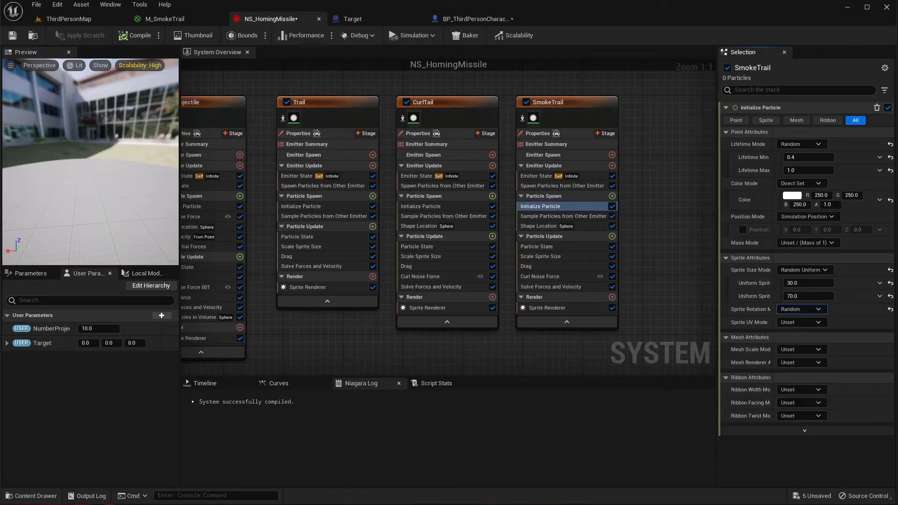
Set the Sphere Radius of SmokeTrail's Shape Location module to 10.
click(562, 219)
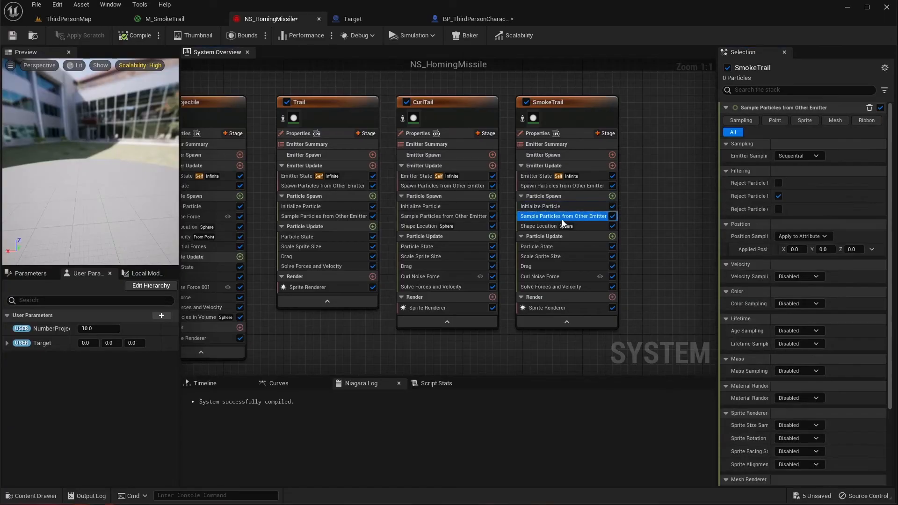
click(538, 226)
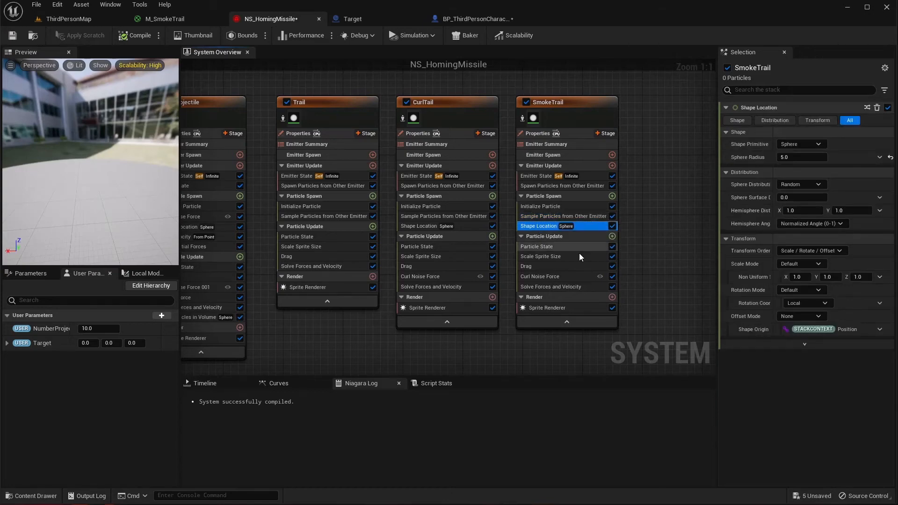
click(805, 157)
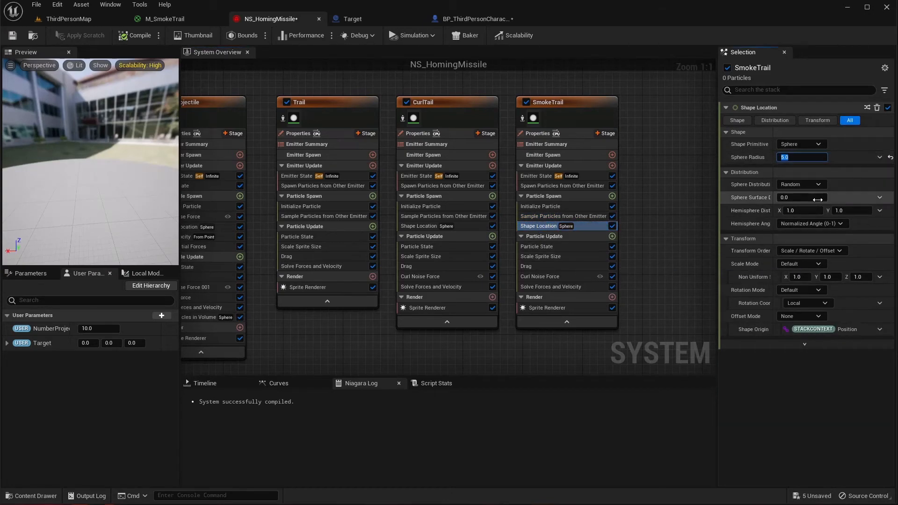
text(10)
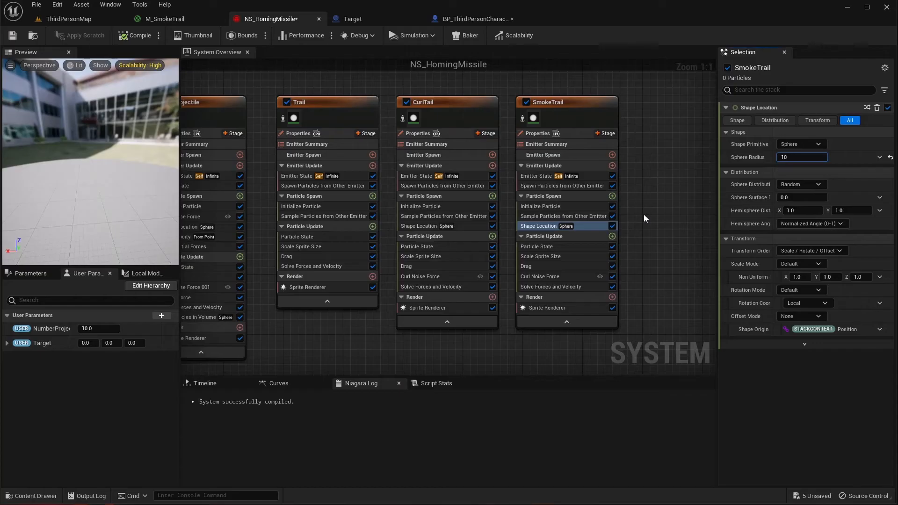
key(Return)
Review SmokeTrail's Scale Sprite Size and Drag modules and set its Curl Noise Force's Noise Strength to 100.
click(545, 258)
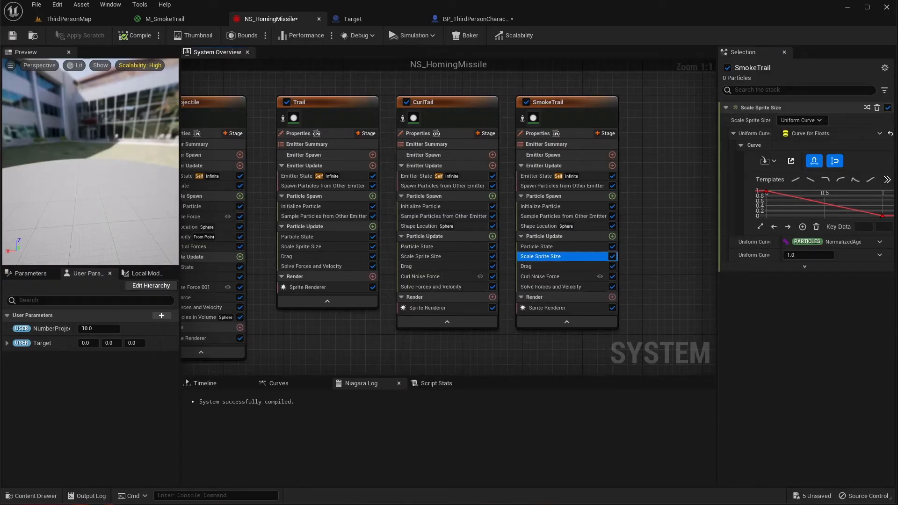
click(524, 266)
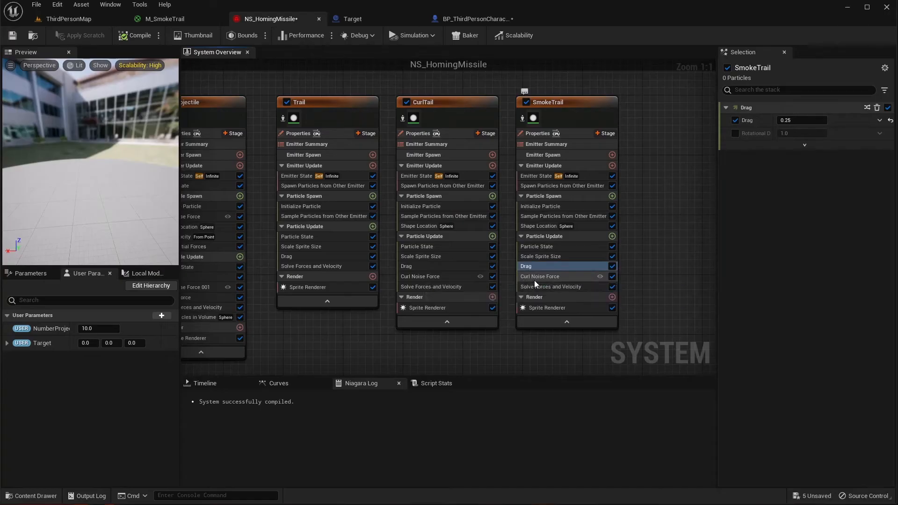
click(534, 278)
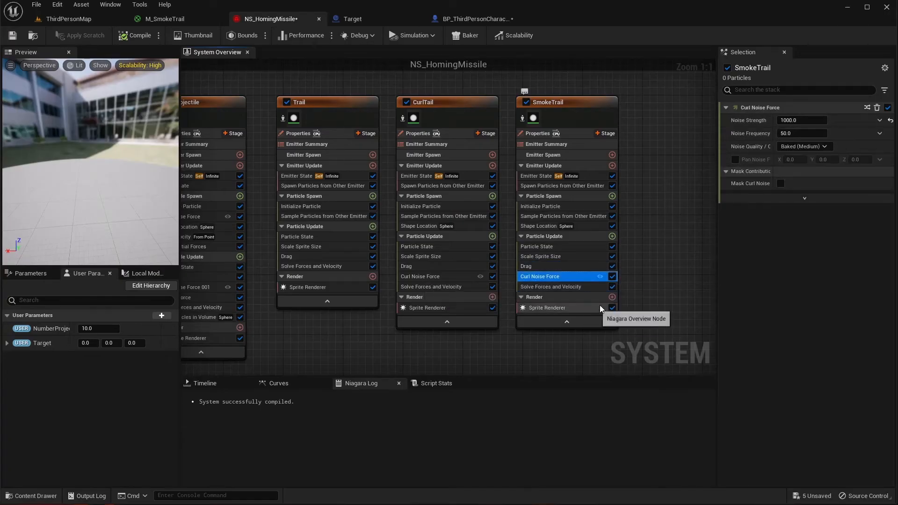
click(801, 121)
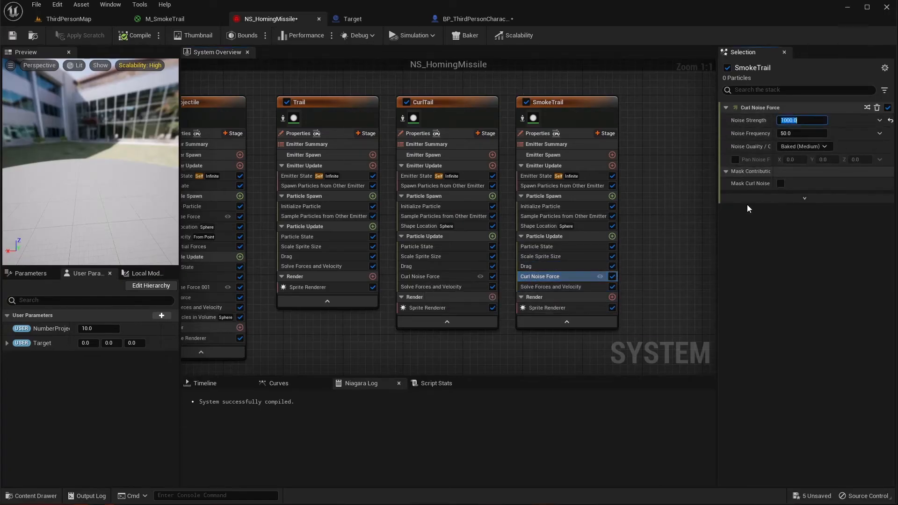
text(100)
key(Return)
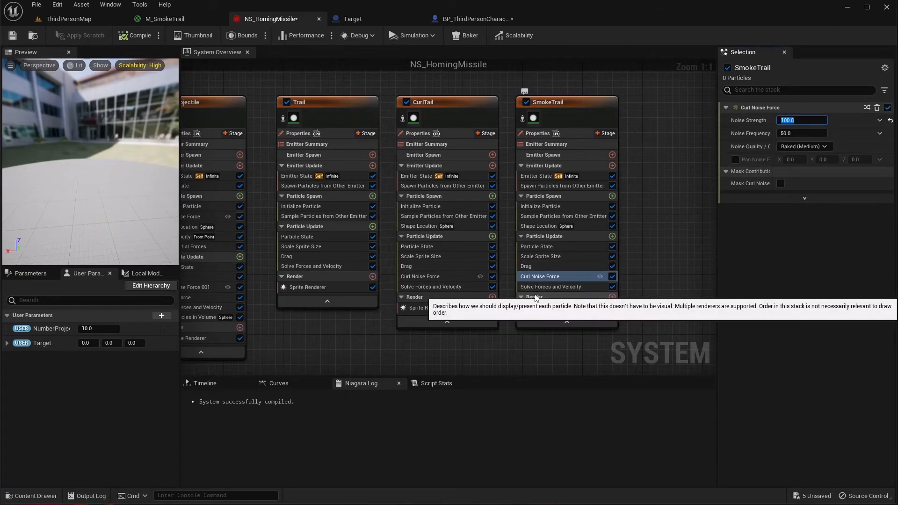
Add a Gravity Force module to SmokeTrail's Particle Update and make its Gravity a Random Range Vector.
click(612, 236)
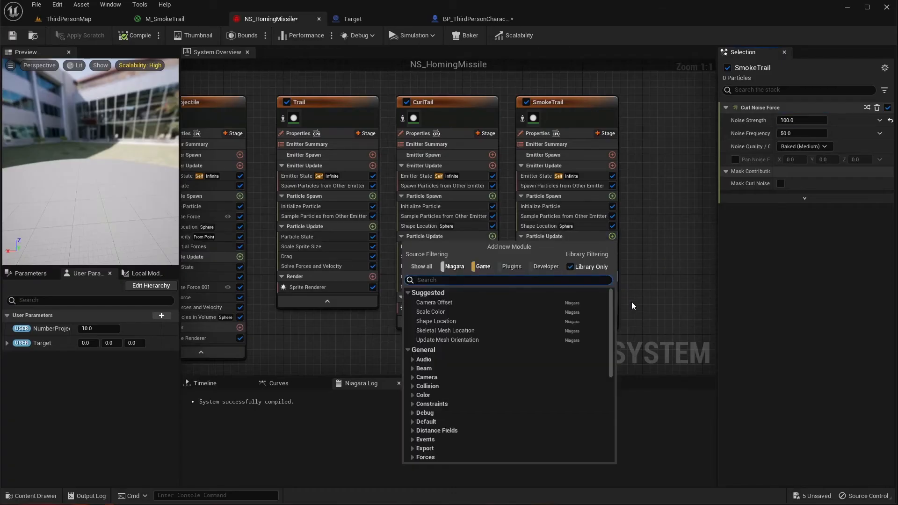
text(gravity)
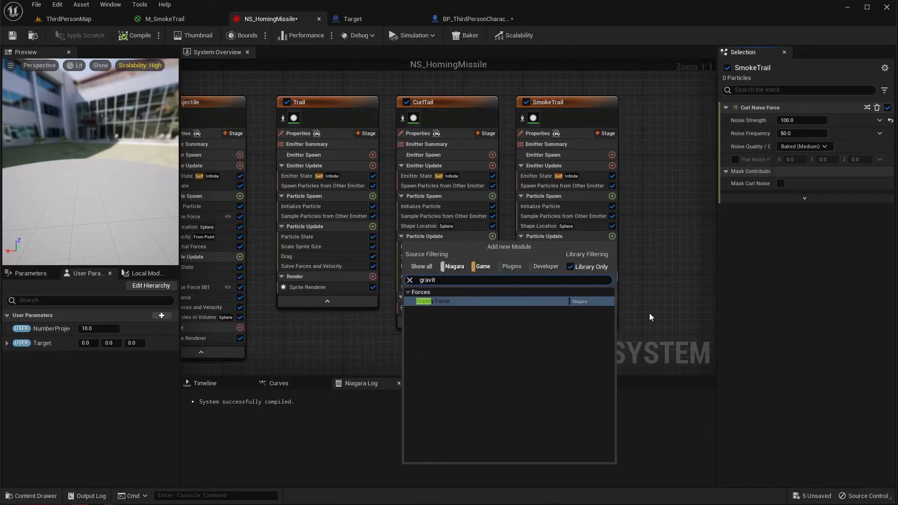
key(Return)
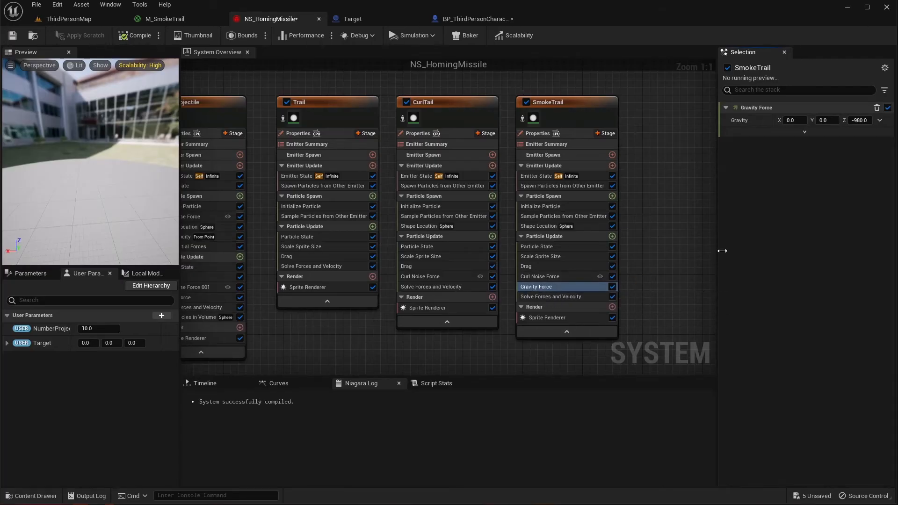
click(859, 120)
click(880, 120)
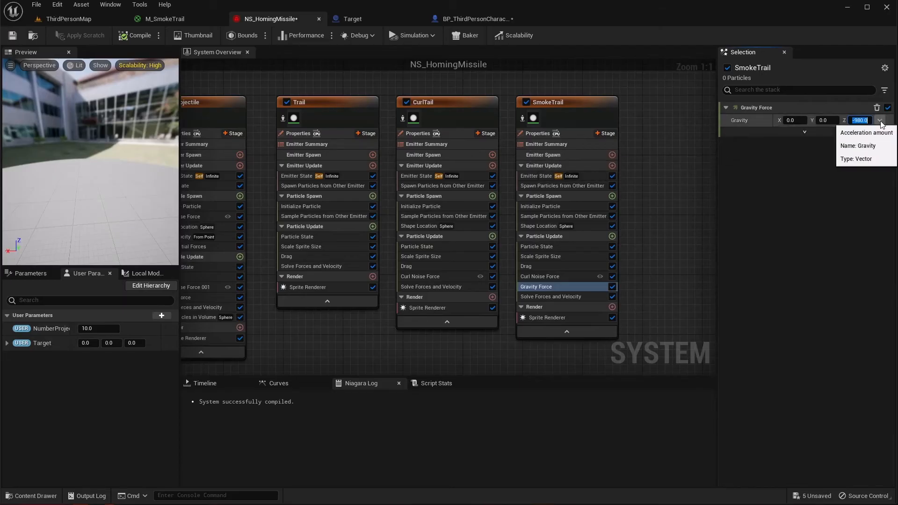
click(856, 132)
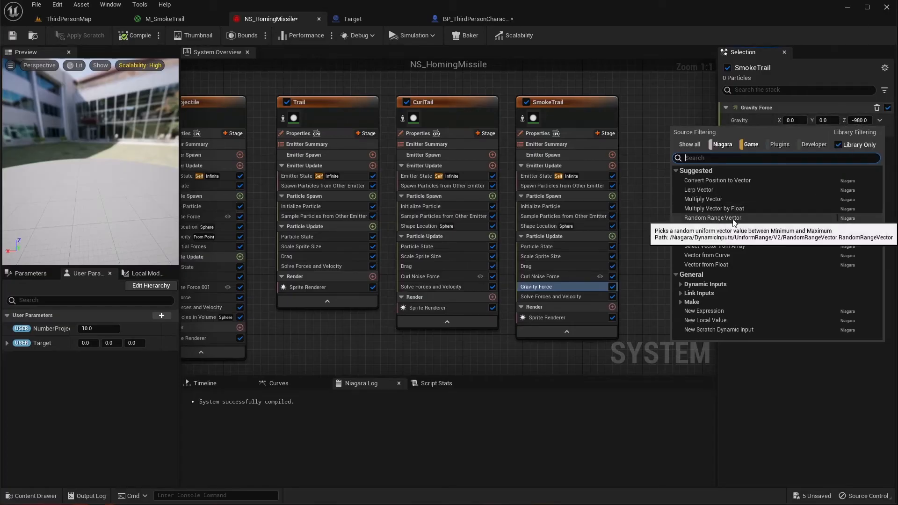
click(733, 218)
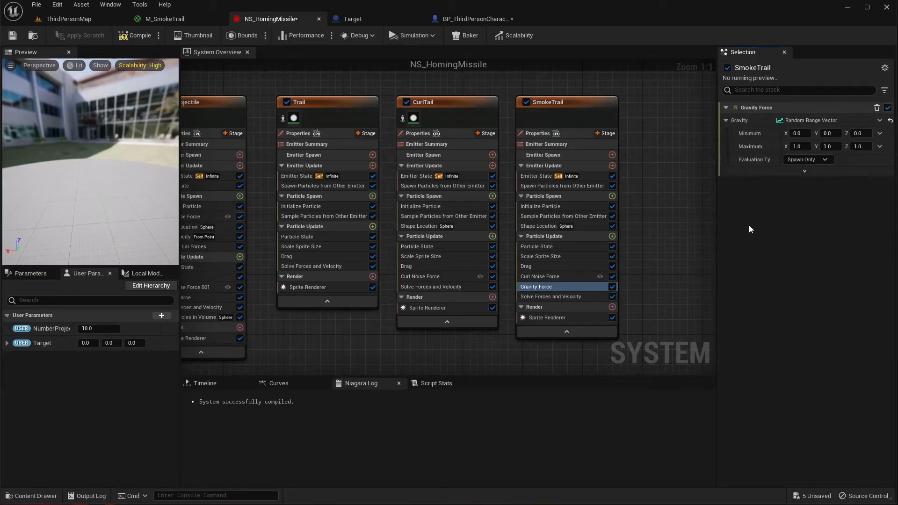
Set the gravity range's minimum Z to 200 and its maximum to X 0, Y 0, Z 500.
click(798, 147)
text(0)
key(Tab)
text(0)
key(Tab)
click(860, 134)
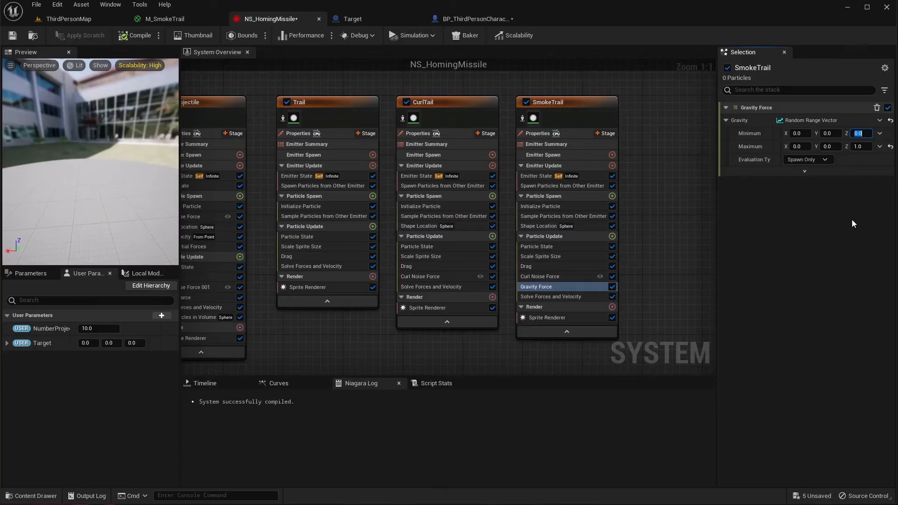
text(200)
key(Tab)
key(Tab)
key(Tab)
text(500)
key(Tab)
Add a Dynamic Material Parameters module after Solve Forces and Velocity in SmokeTrail's Particle Update.
click(536, 298)
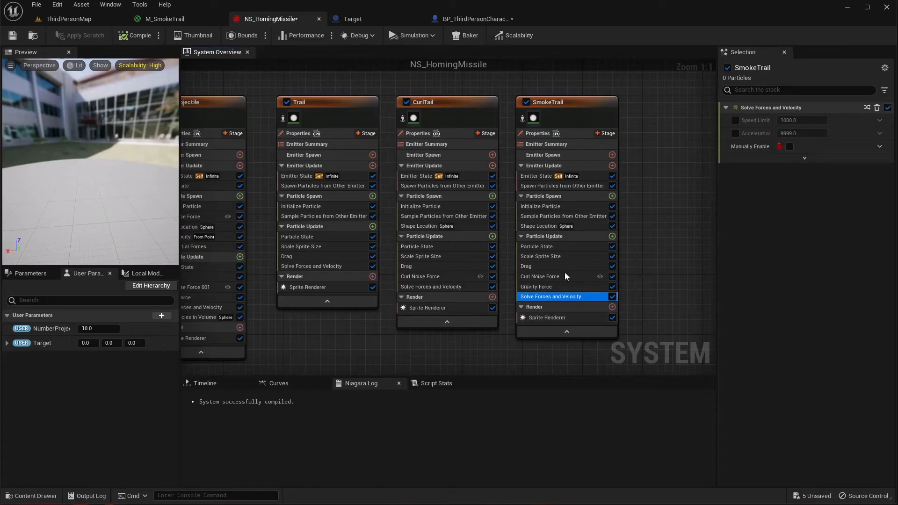
click(612, 236)
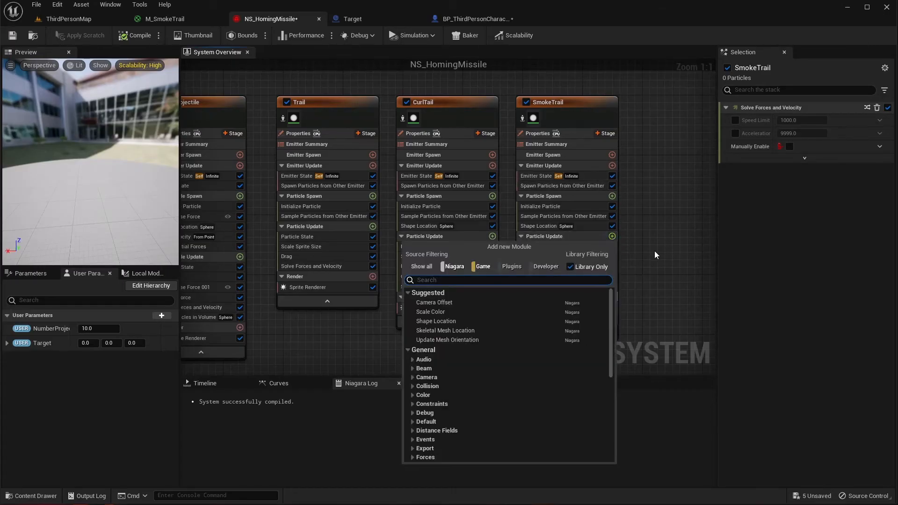
text(dyna)
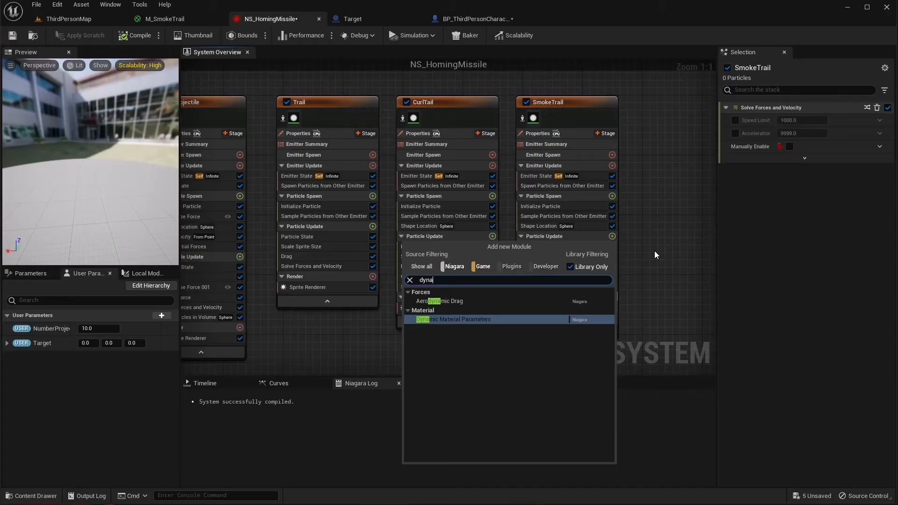
click(466, 321)
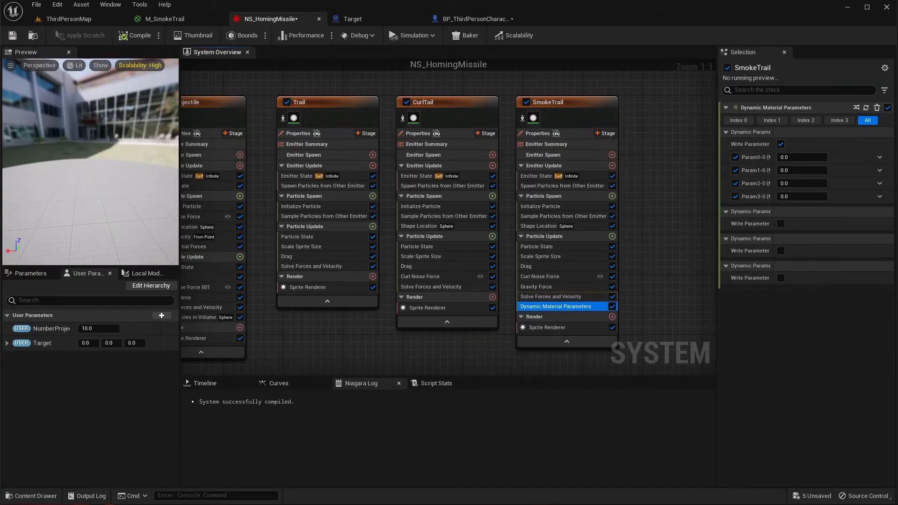
Assign the M_SmokeTrail material to SmokeTrail's Sprite Renderer.
click(559, 329)
click(865, 133)
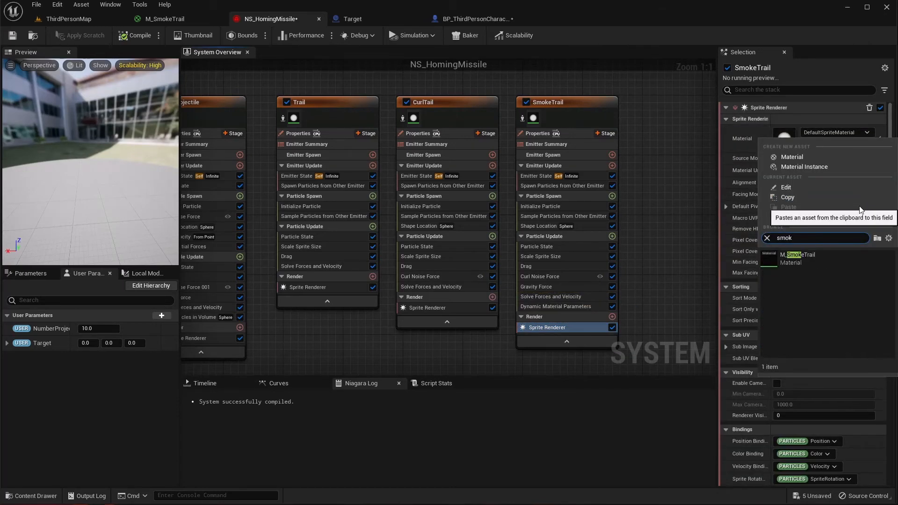
click(806, 257)
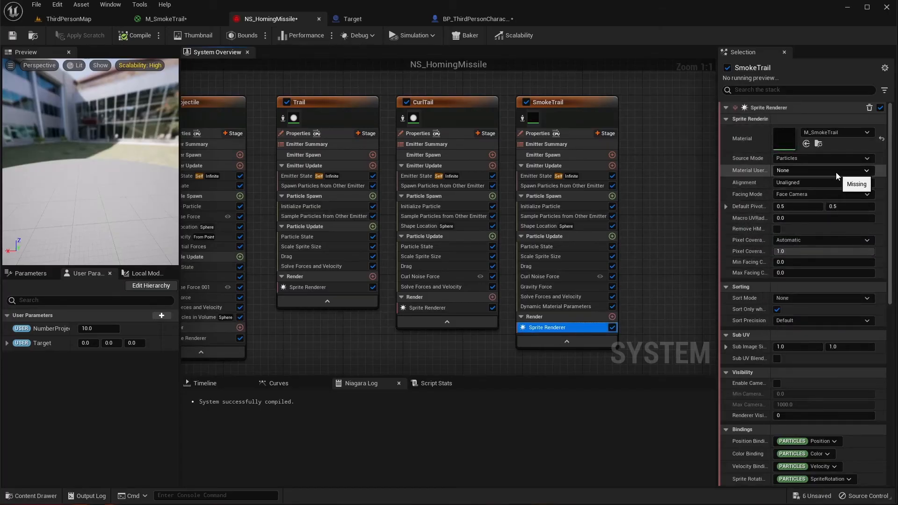
scroll(835, 173, down, 2)
scroll(835, 172, down, 1)
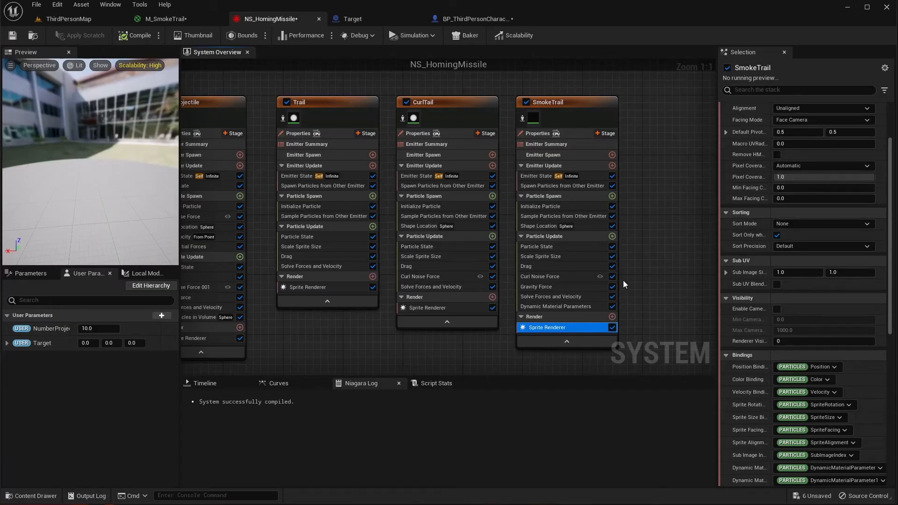
Make the SmokePan dynamic material parameter a Random Range Float with a minimum of 0.1 and a maximum of 0.5.
click(557, 306)
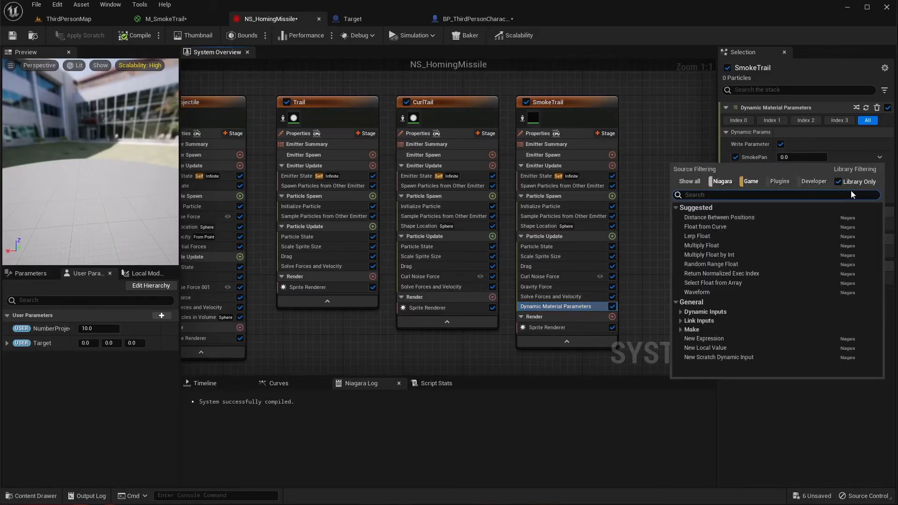
click(880, 158)
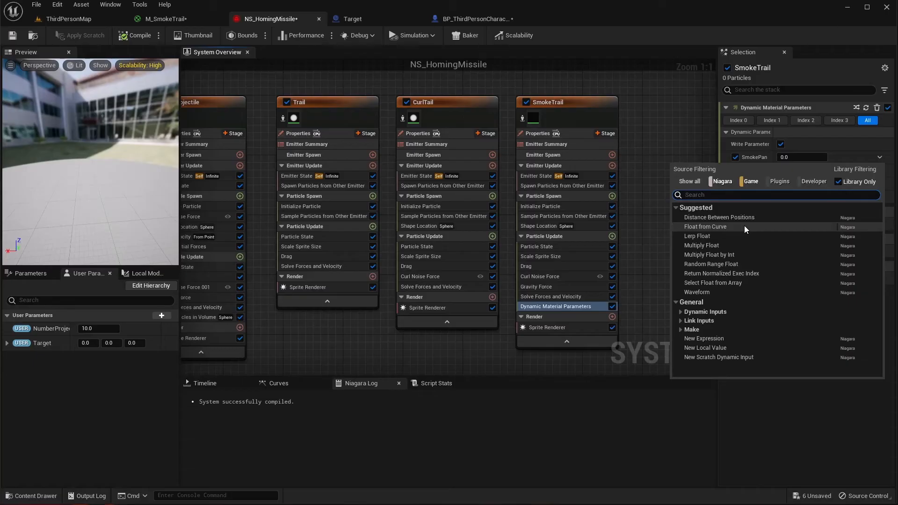
text(rand)
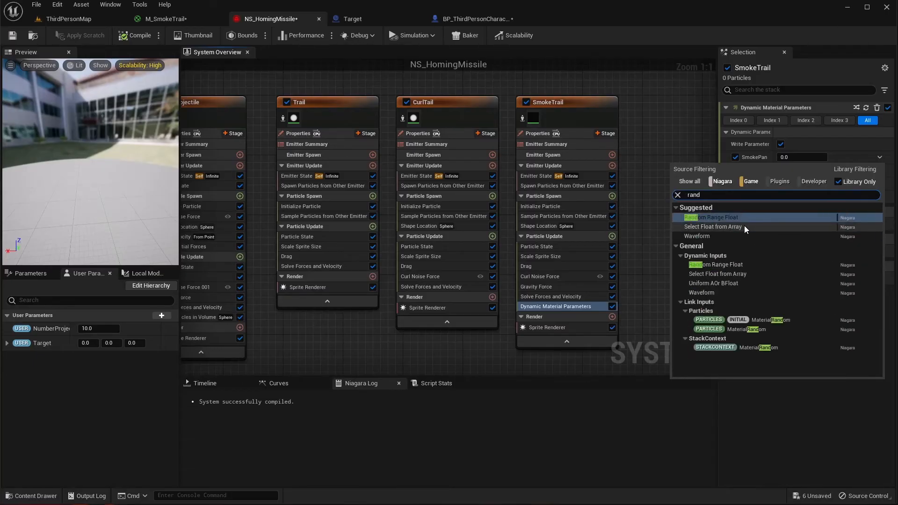
click(744, 217)
click(797, 171)
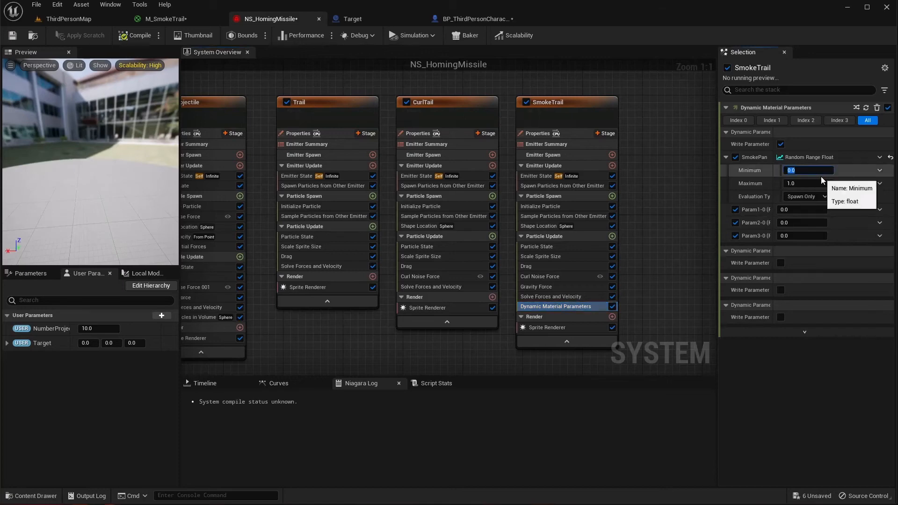
text(0)
key(Tab)
text(0.)
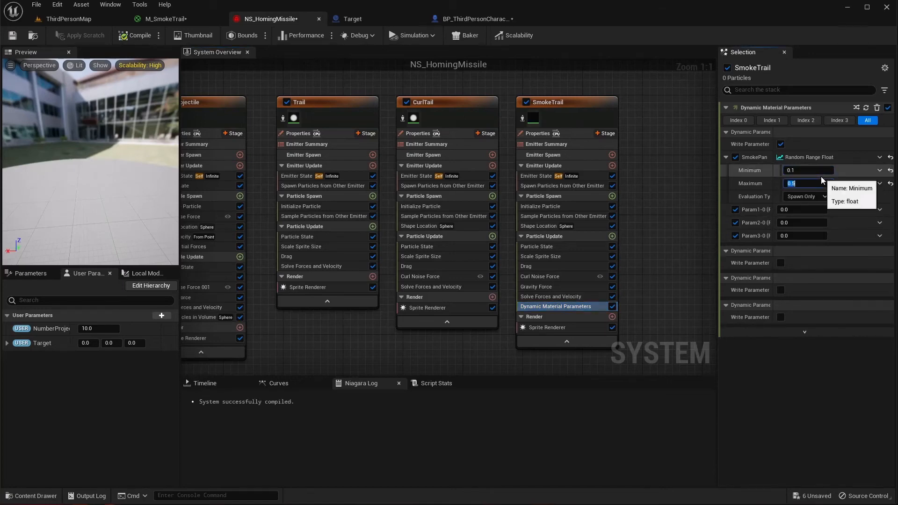
key(Return)
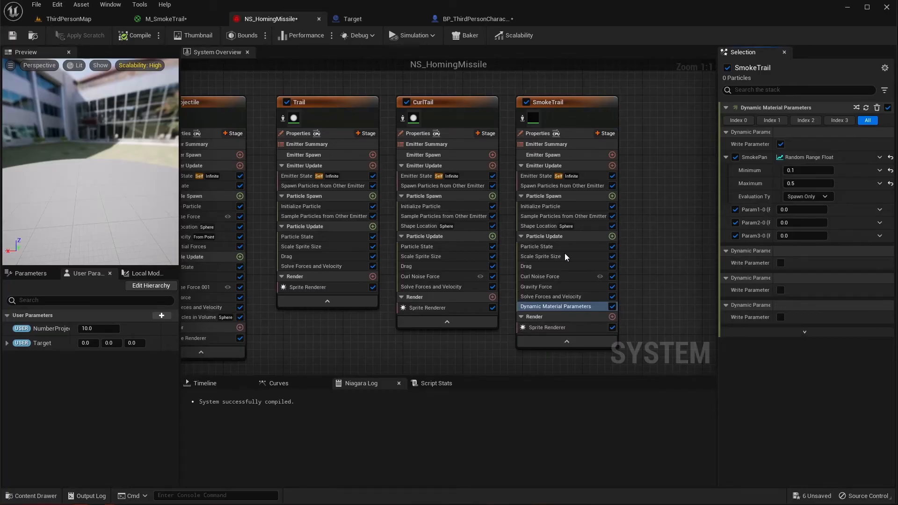
Add a Scale Color module to SmokeTrail's Particle Update.
click(612, 236)
text(sca)
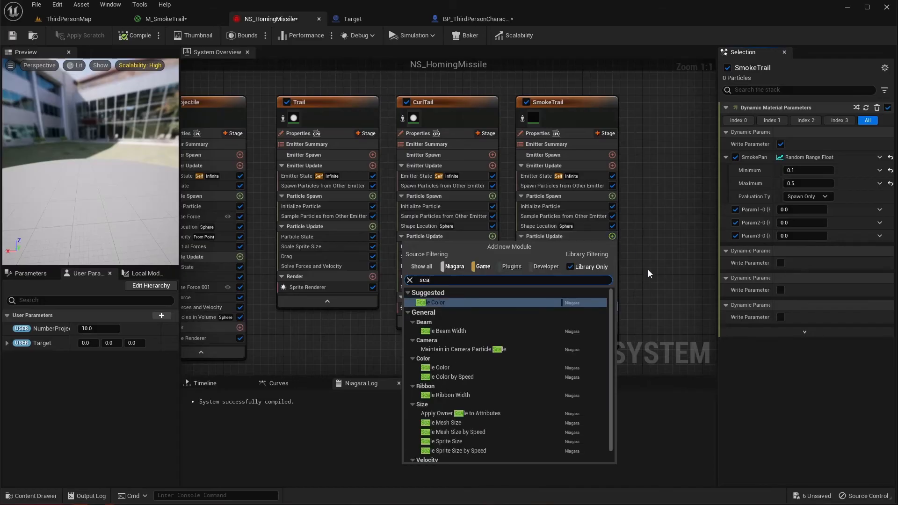
text(le color)
key(Return)
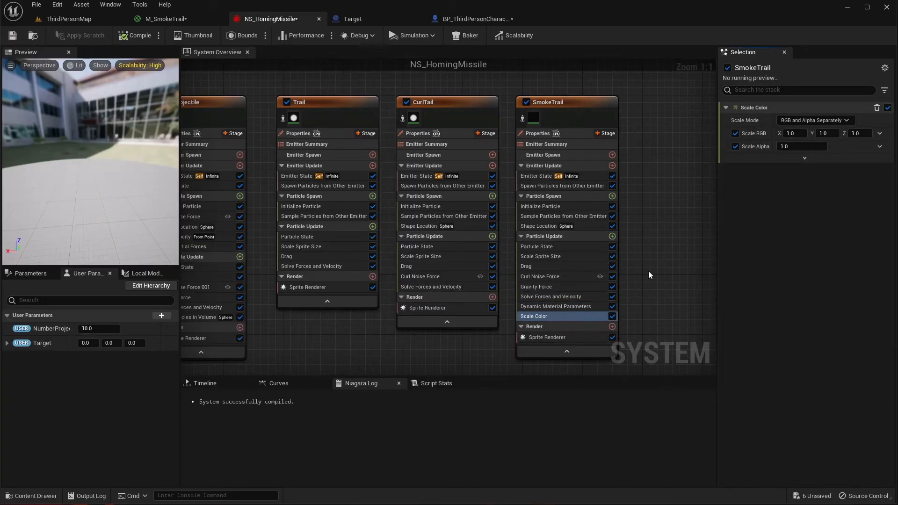
Drive the Scale Color module's Scale Alpha with Float from Curve and save the NS_HomingMissile system.
click(880, 147)
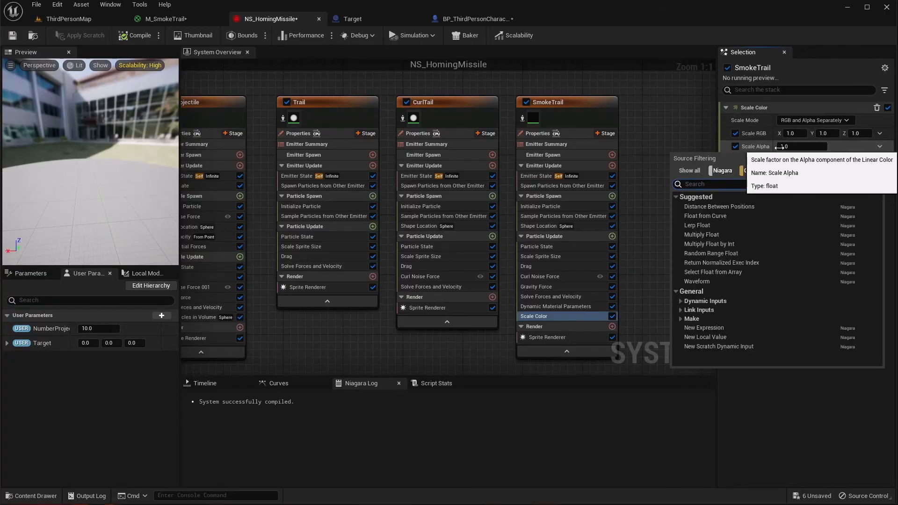
click(760, 216)
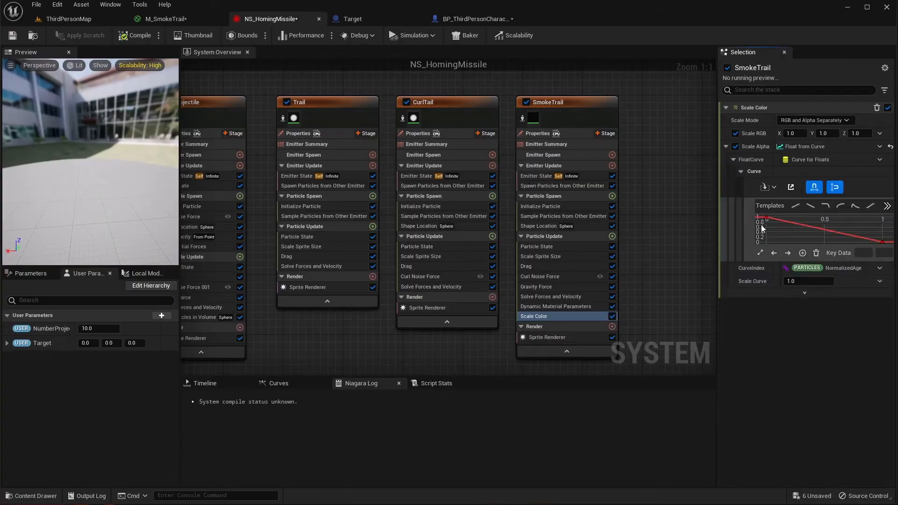
mouse_move(768, 221)
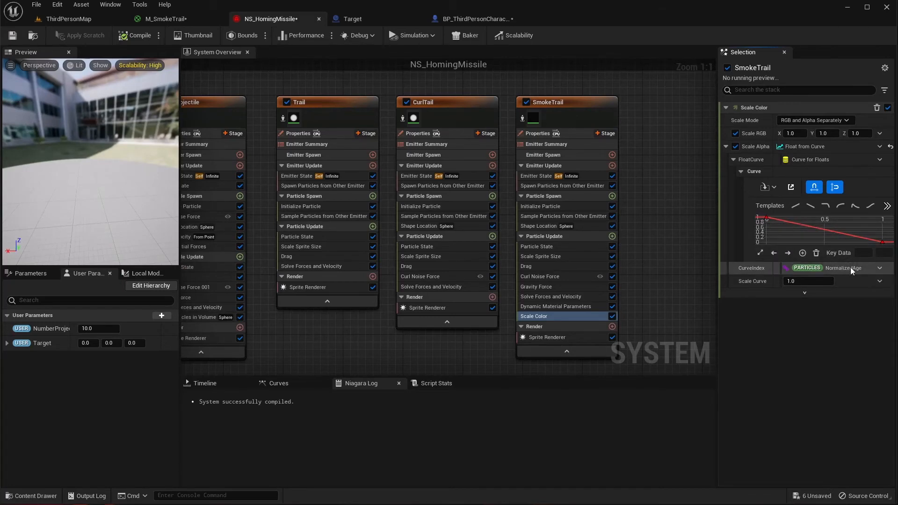
key(ctrl+s)
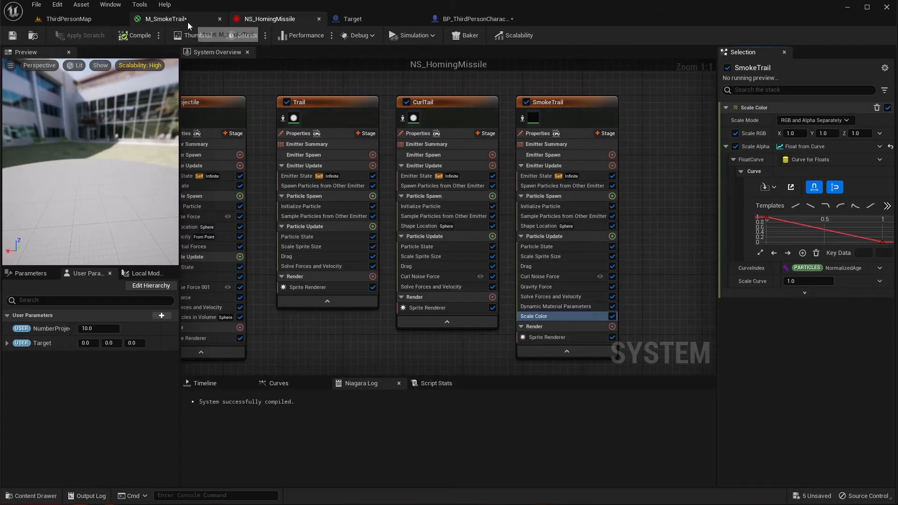
Play-test the homing missiles twice in ThirdPersonMap, moving the character around to examine the smoke trail, and stop each session.
click(83, 19)
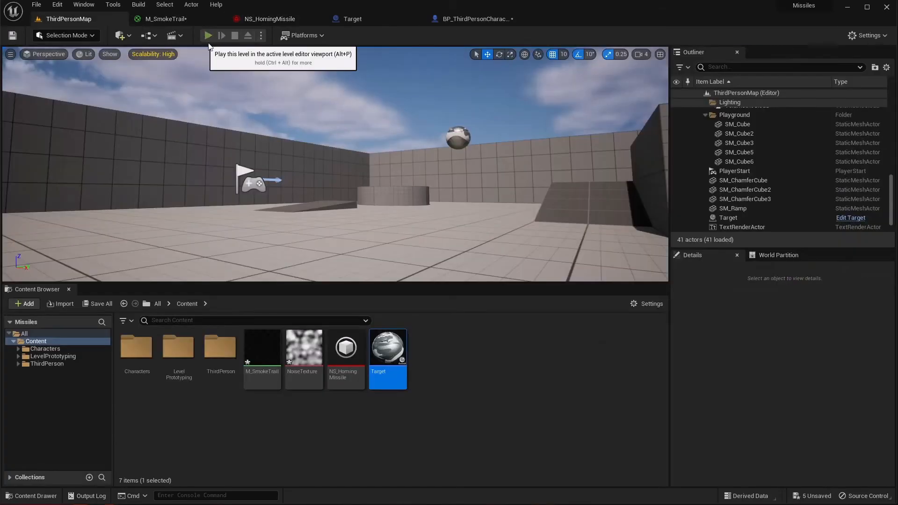
click(207, 35)
click(352, 118)
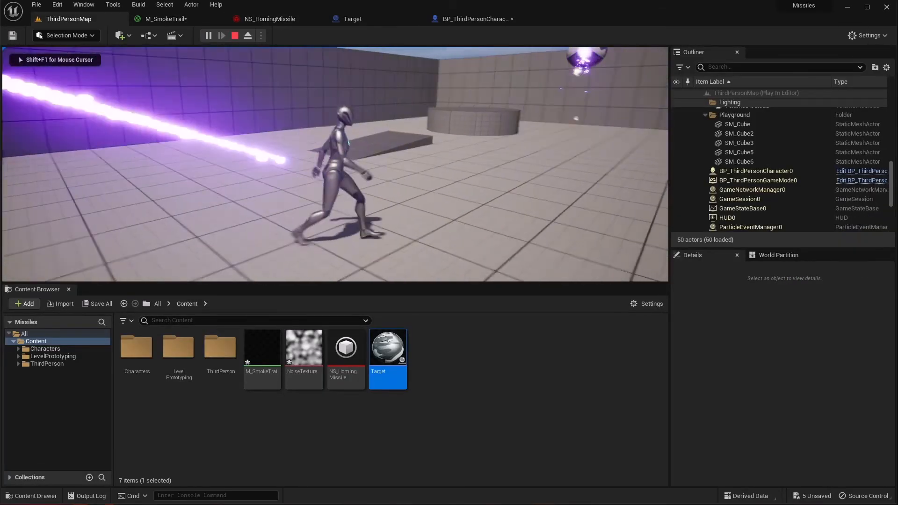
key(s)
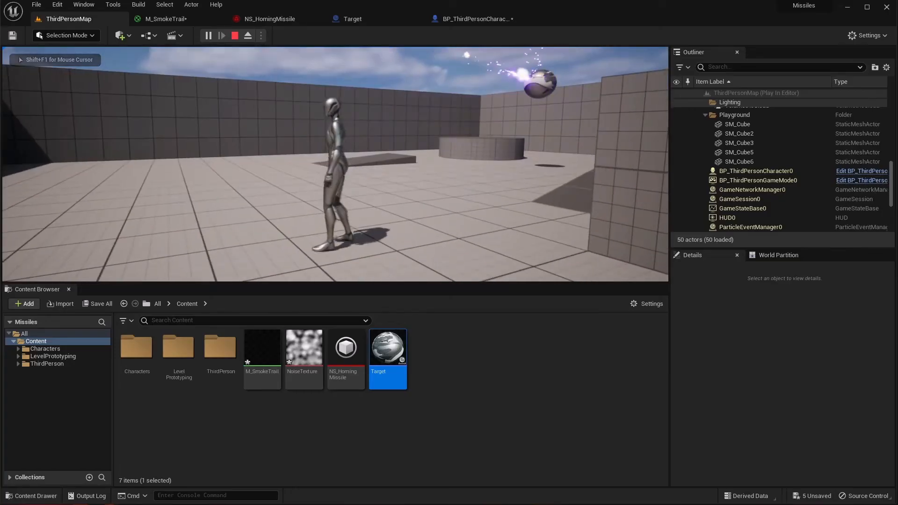
key(w)
key(a)
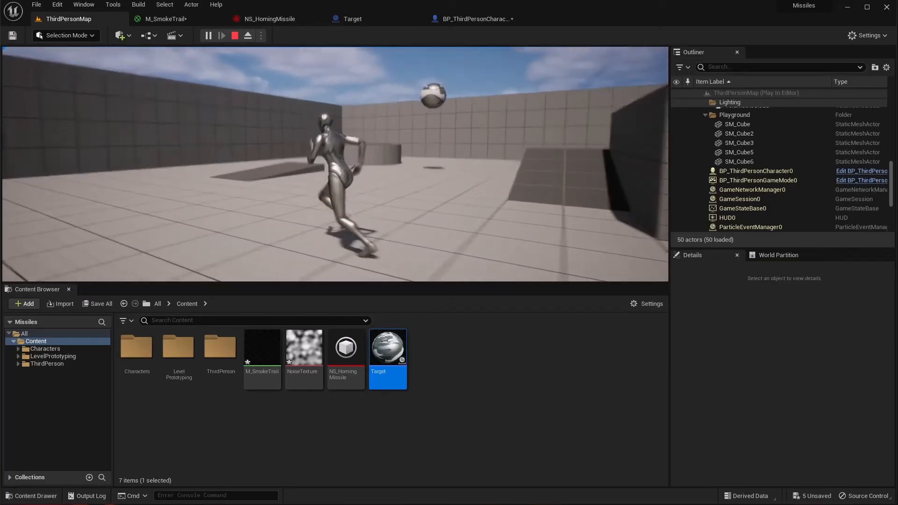
key(d)
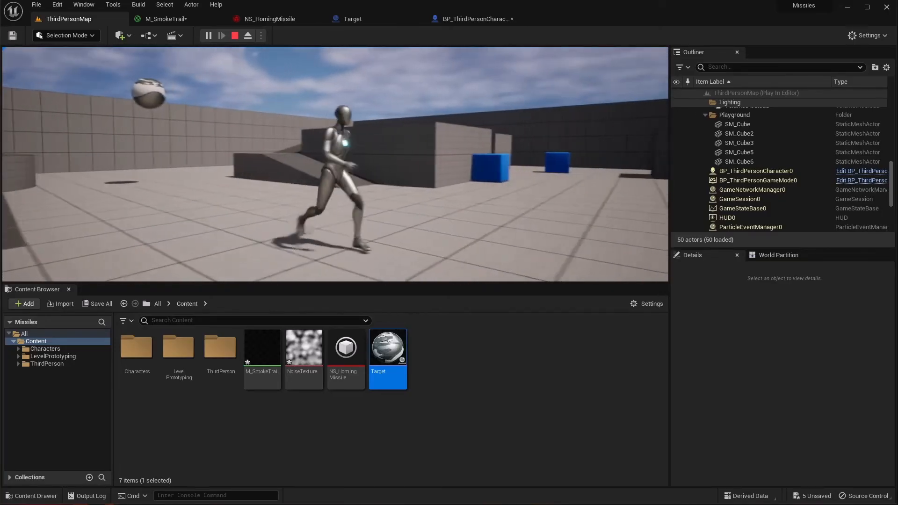
key(w)
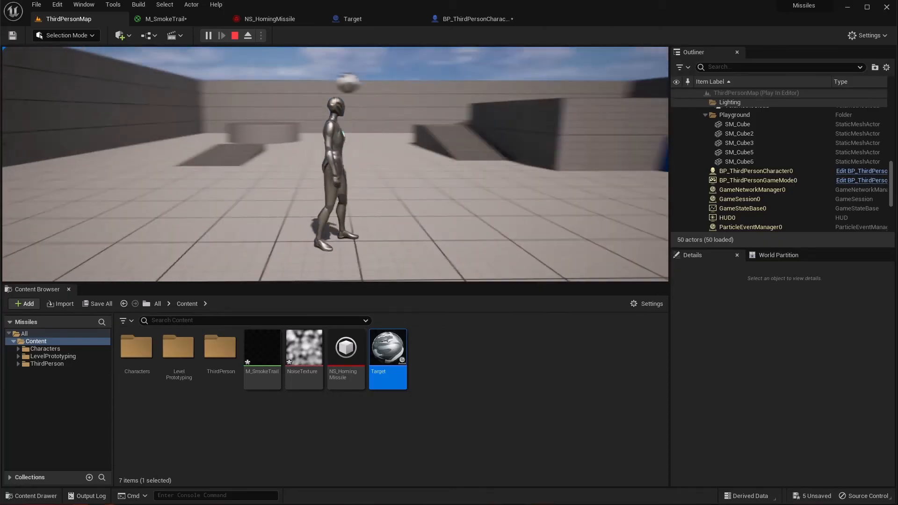
key(Escape)
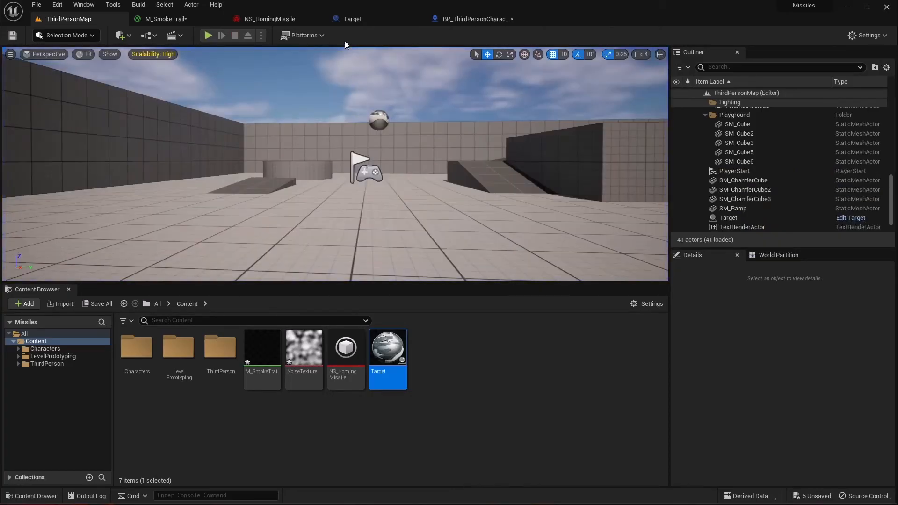
click(208, 36)
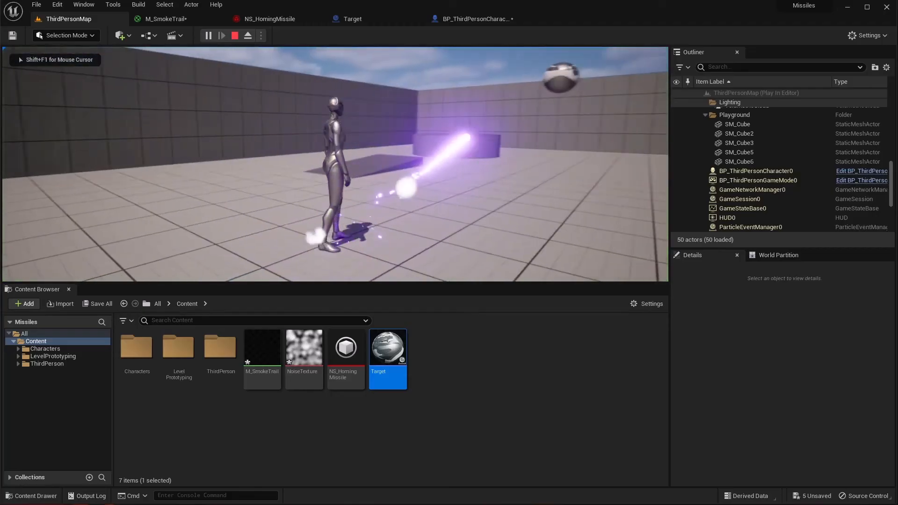
key(w)
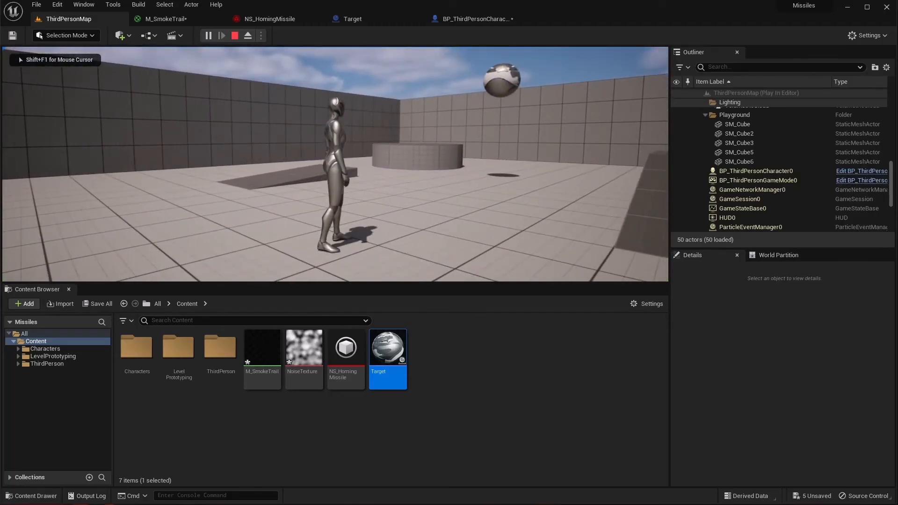
key(Escape)
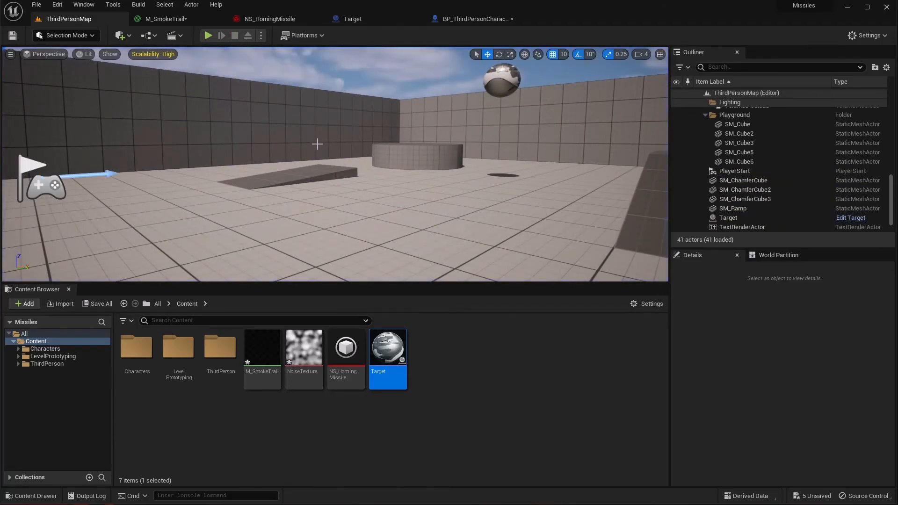
In M_SmokeTrail, set the constant feeding the RadialGradientExponential's Density to 0.5, and apply and save the material.
click(188, 17)
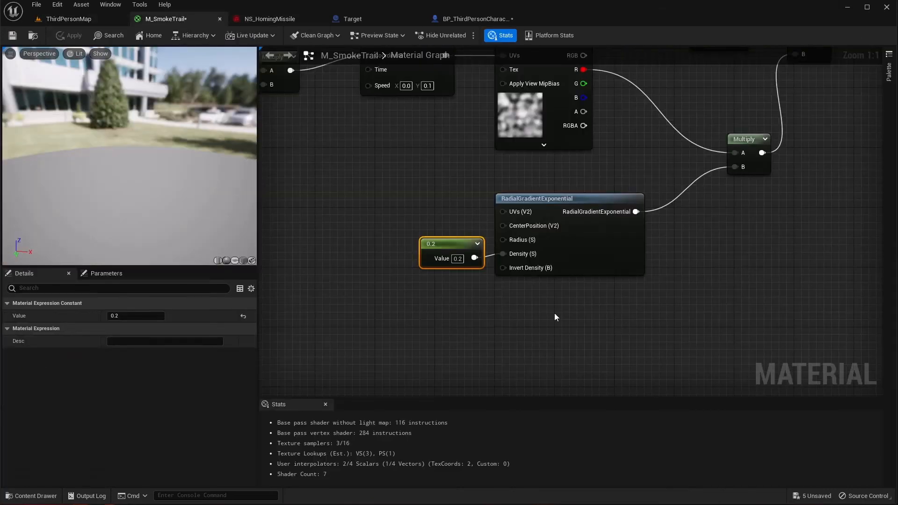
right_drag(506, 304, 561, 347)
click(514, 302)
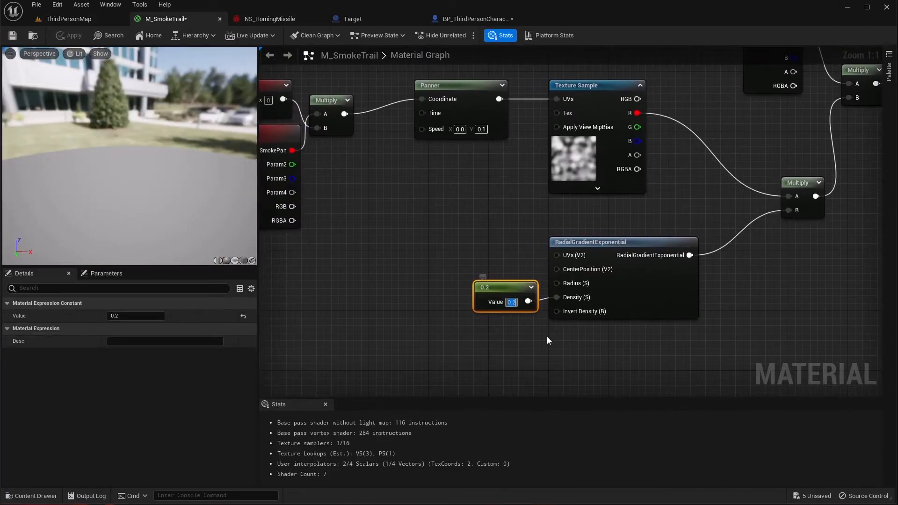
text(0.5)
key(Return)
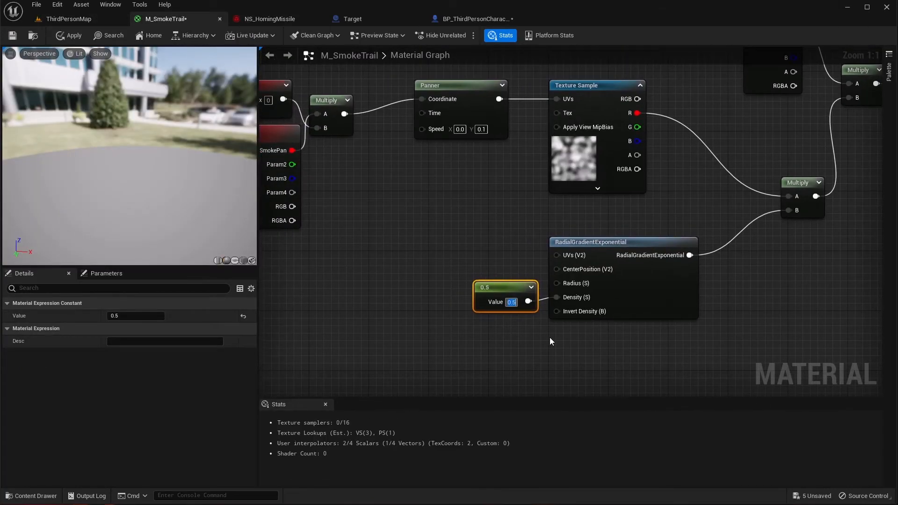
click(70, 35)
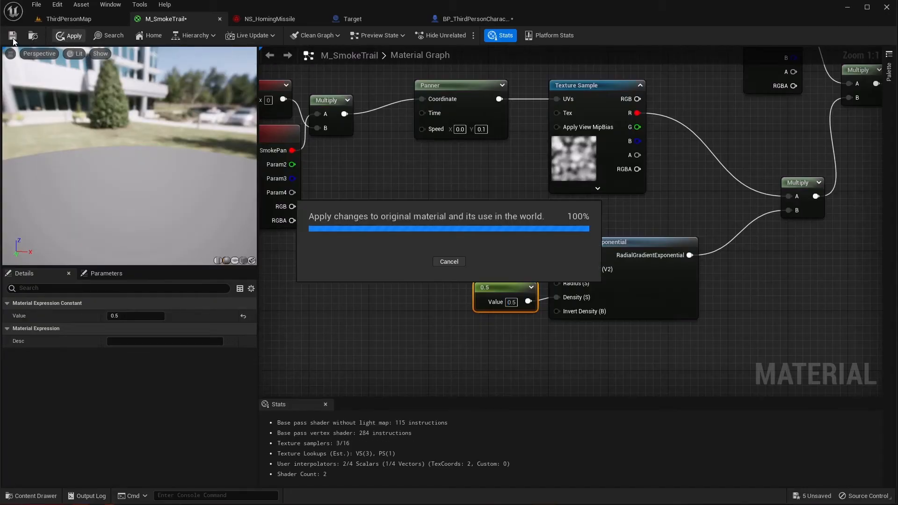
click(15, 38)
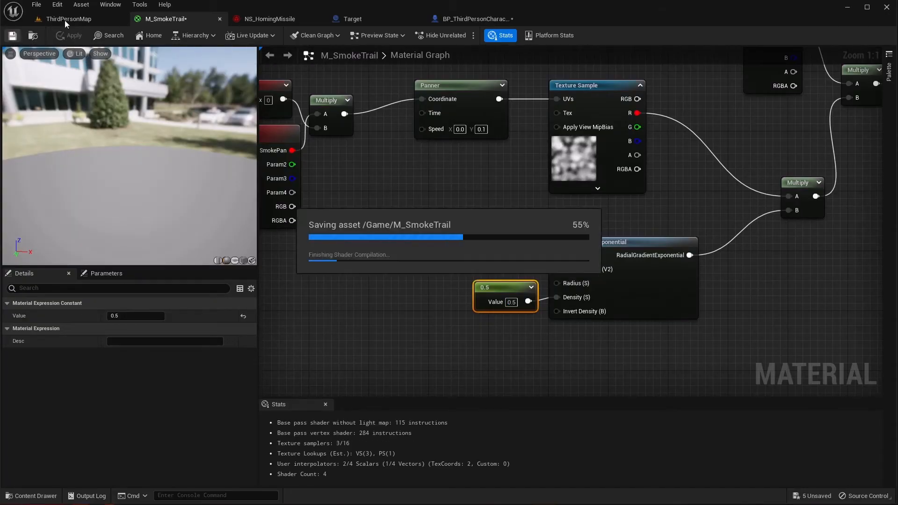
Play-test ThirdPersonMap with the changed gradient density, running around the target to examine the missile smoke, and end the session.
click(64, 20)
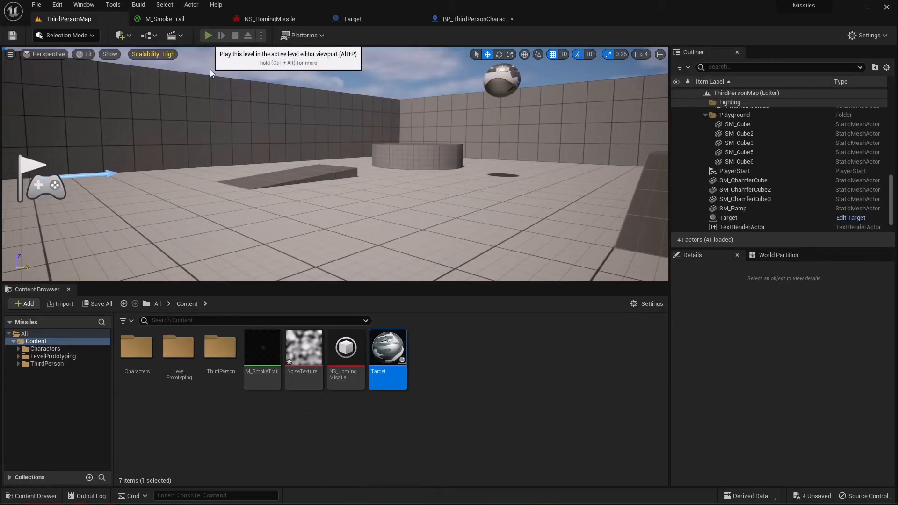
key(alt+p)
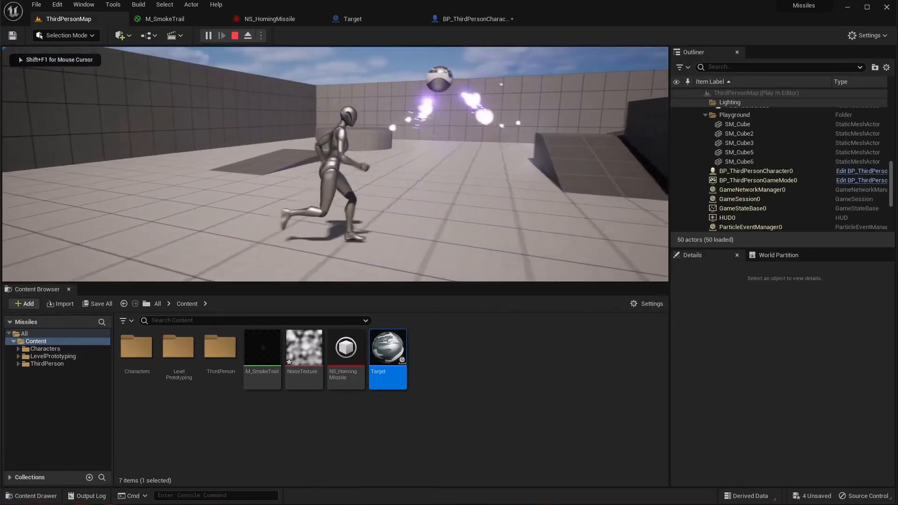
key(w)
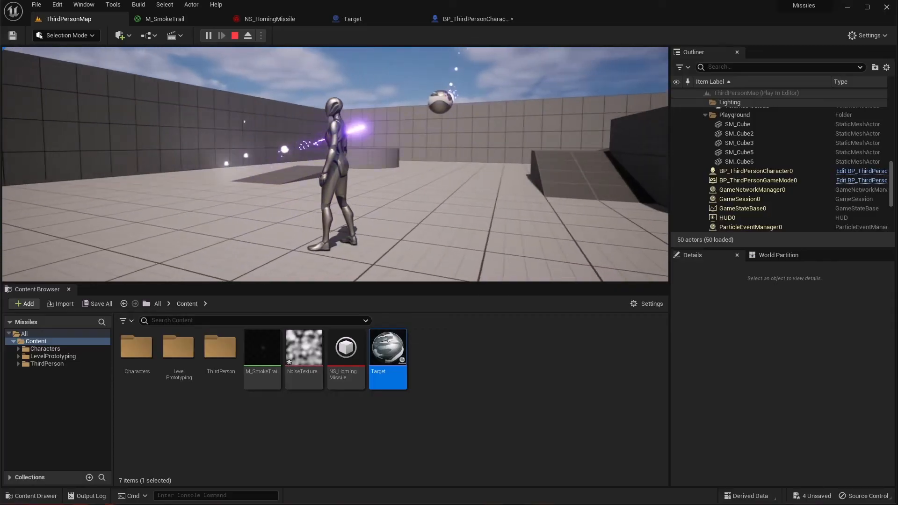
key(a)
key(w)
key(d)
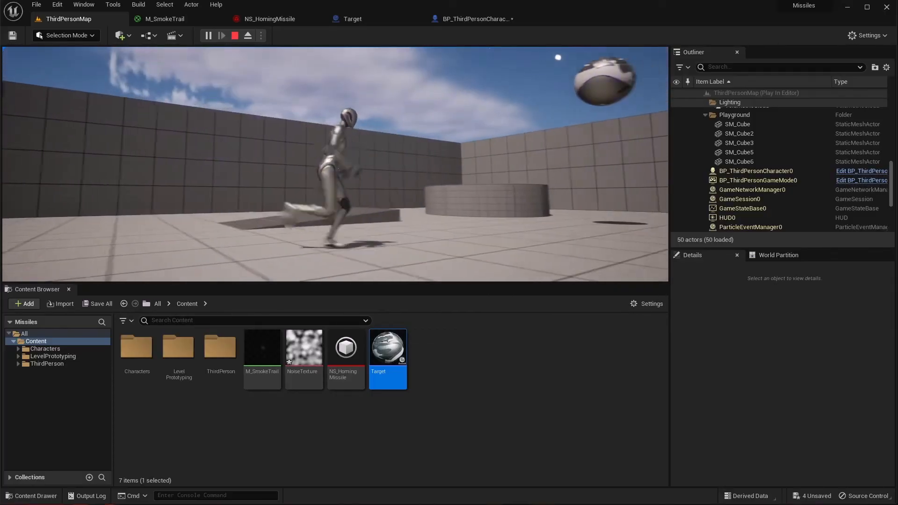
key(a)
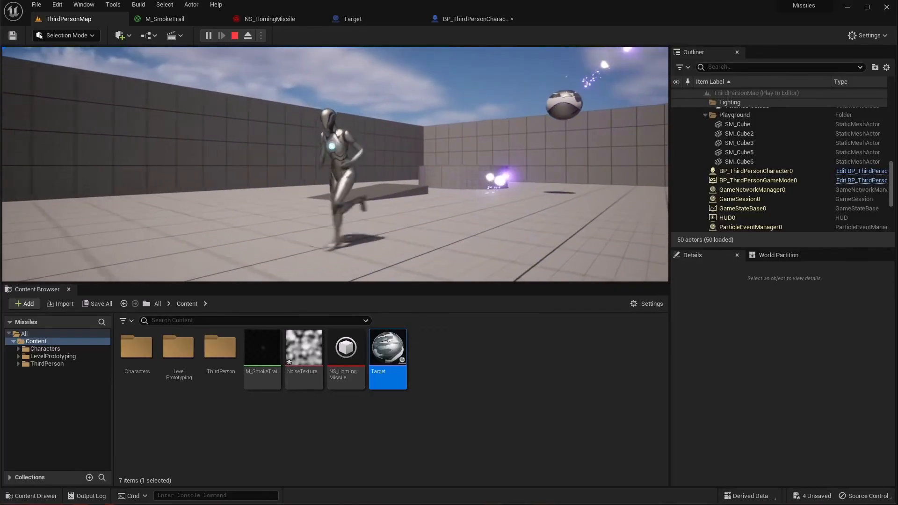
key(Escape)
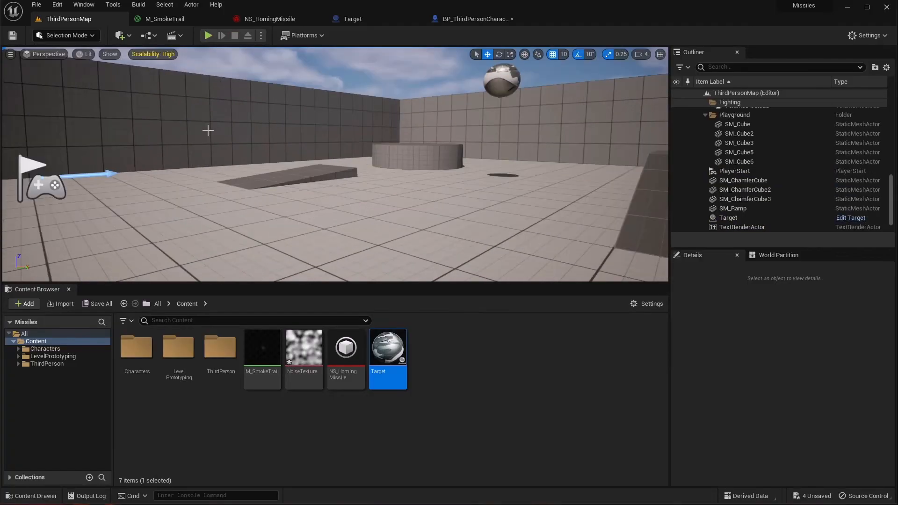
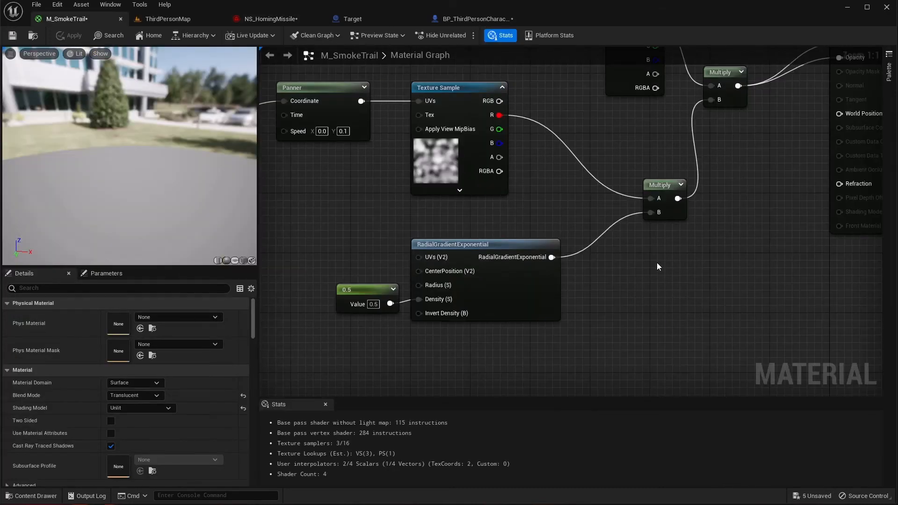
Add a Multiply node in M_SmokeTrail combining Particle Color's alpha with the output of the noise and radial gradient Multiply.
right_drag(657, 267, 403, 310)
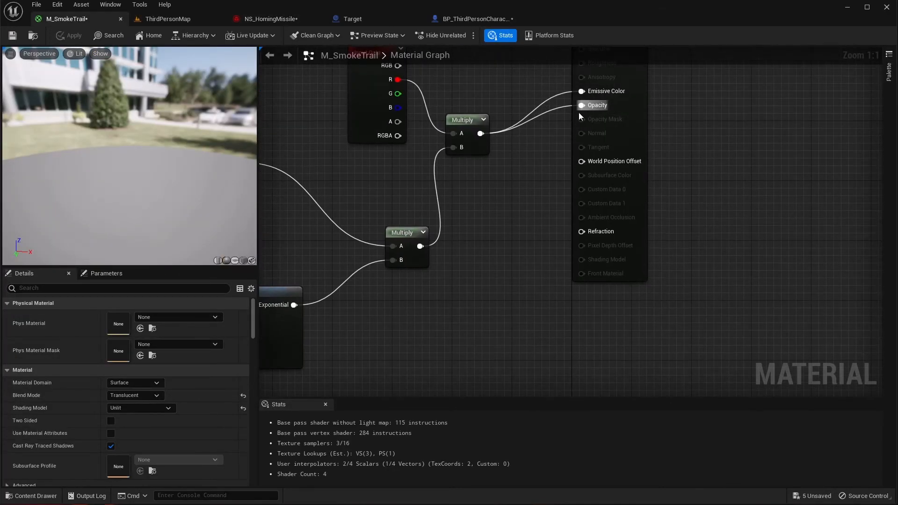
right_drag(507, 240, 573, 239)
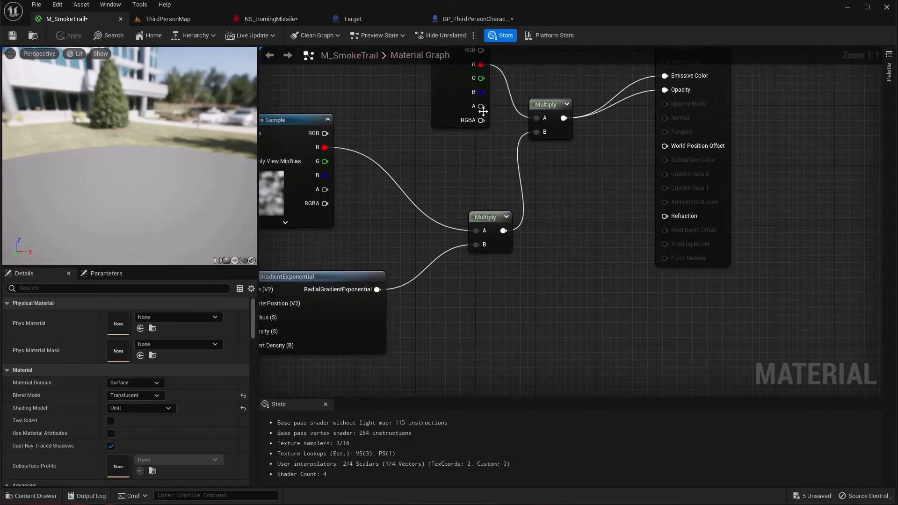
drag(483, 110, 549, 186)
text(multiply)
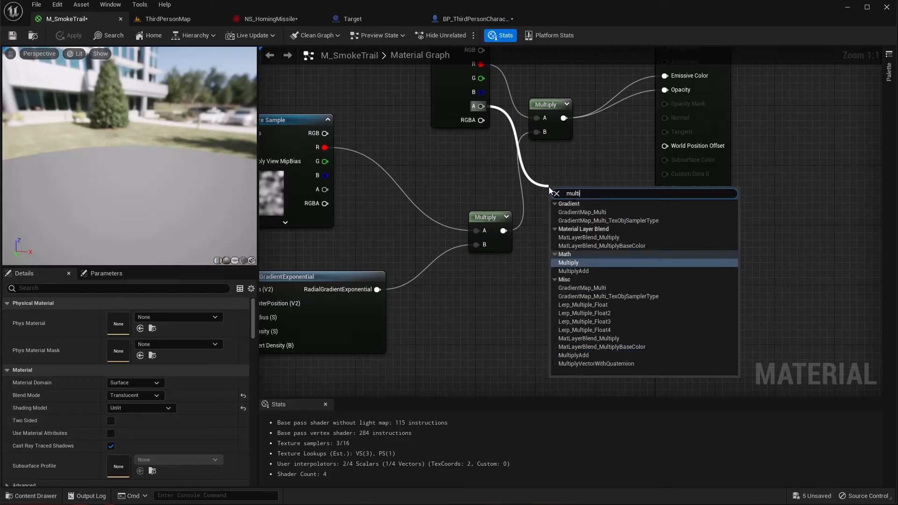
key(Return)
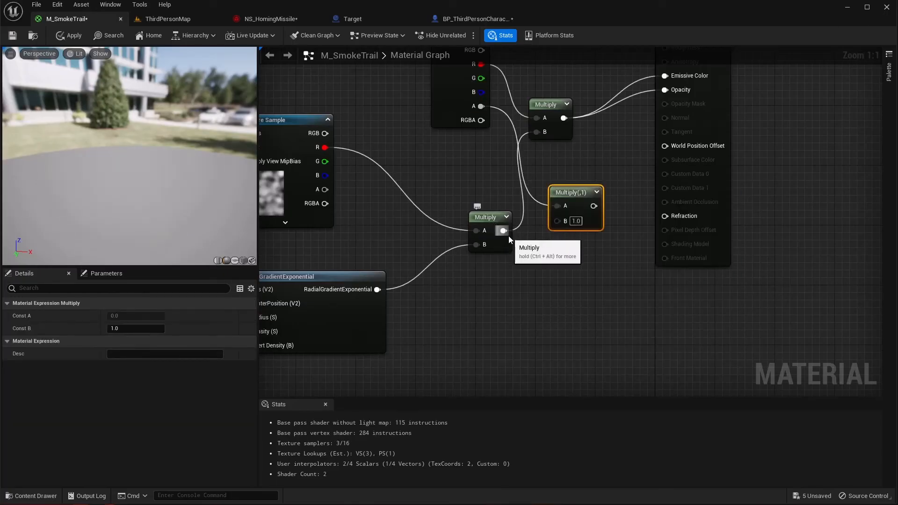
drag(504, 231, 552, 222)
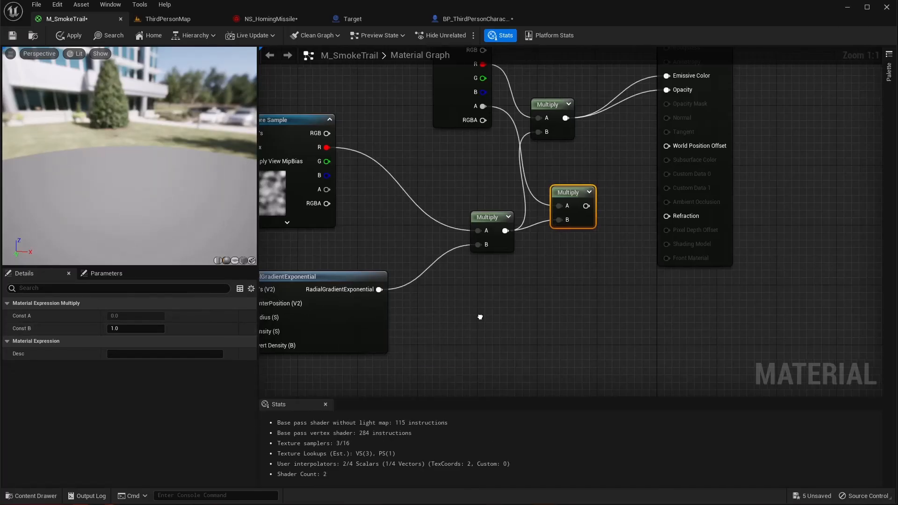
Connect the new alpha Multiply's output to the material's Opacity input, and apply and save M_SmokeTrail.
right_drag(372, 324, 431, 311)
right_drag(581, 284, 422, 324)
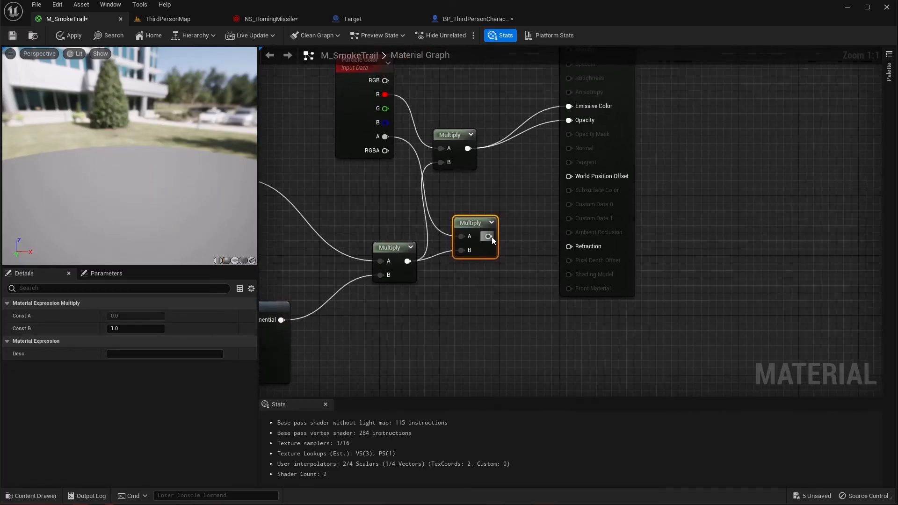
drag(489, 236, 569, 120)
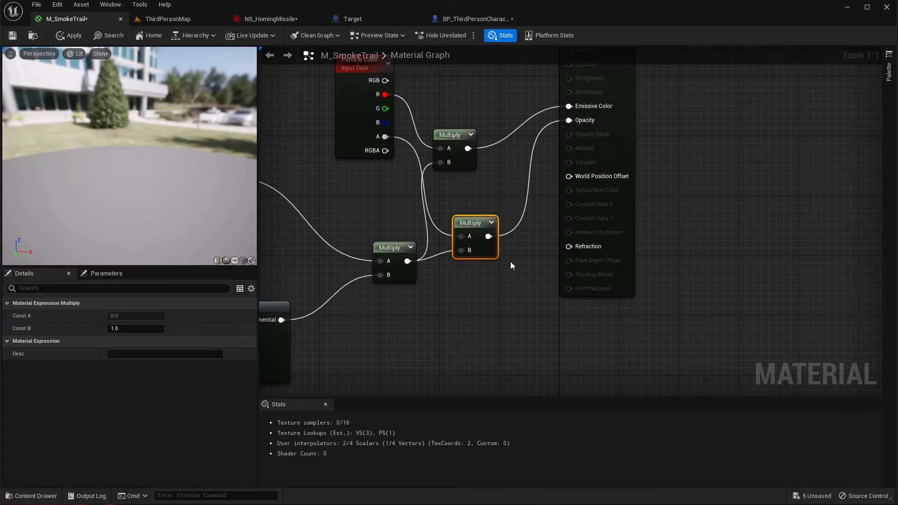
click(66, 36)
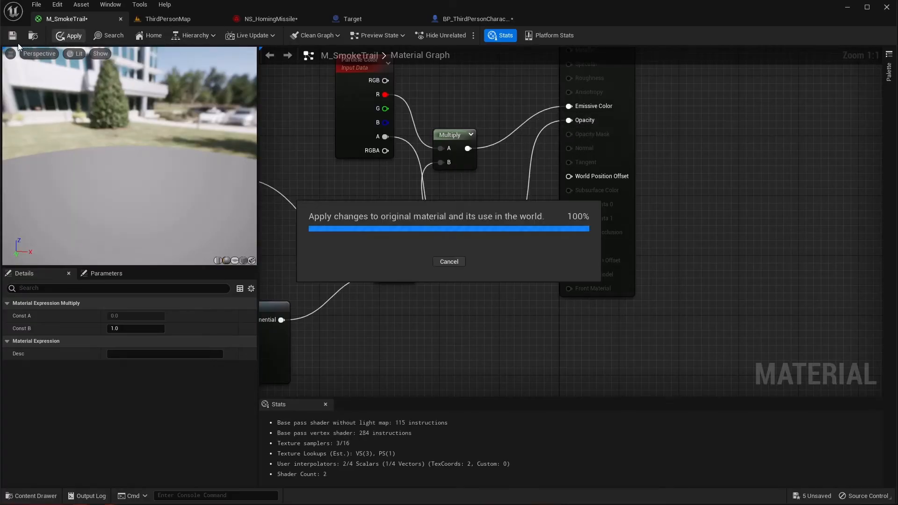
click(13, 36)
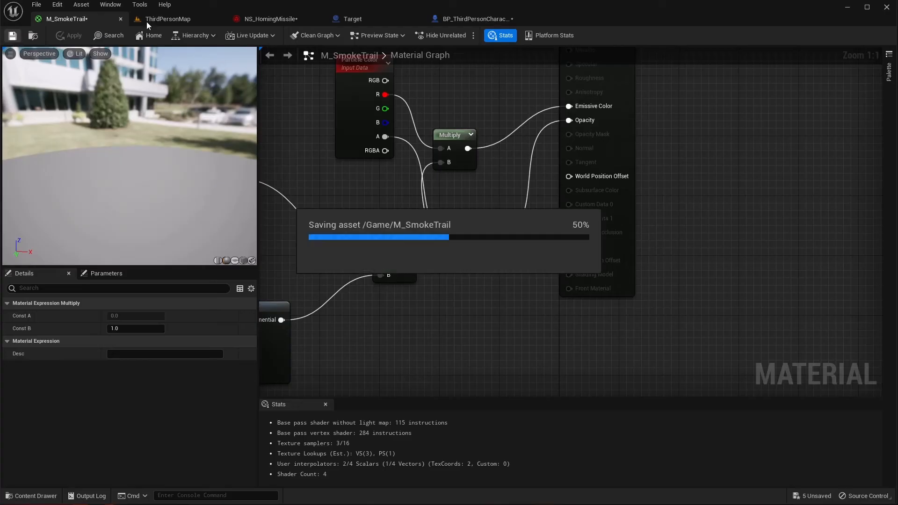
Play-test ThirdPersonMap to check the smoke trail with alpha-driven opacity, moving the character near the target, and stop playing.
click(161, 18)
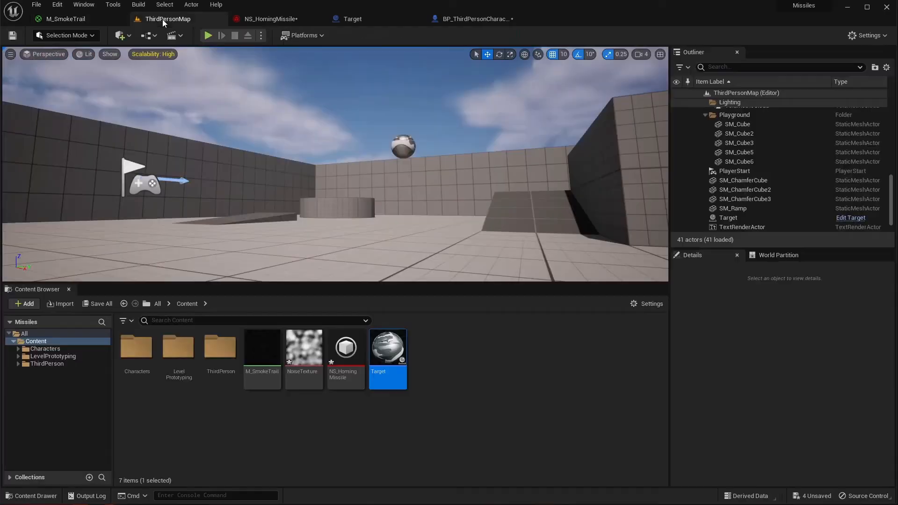
click(208, 36)
click(360, 123)
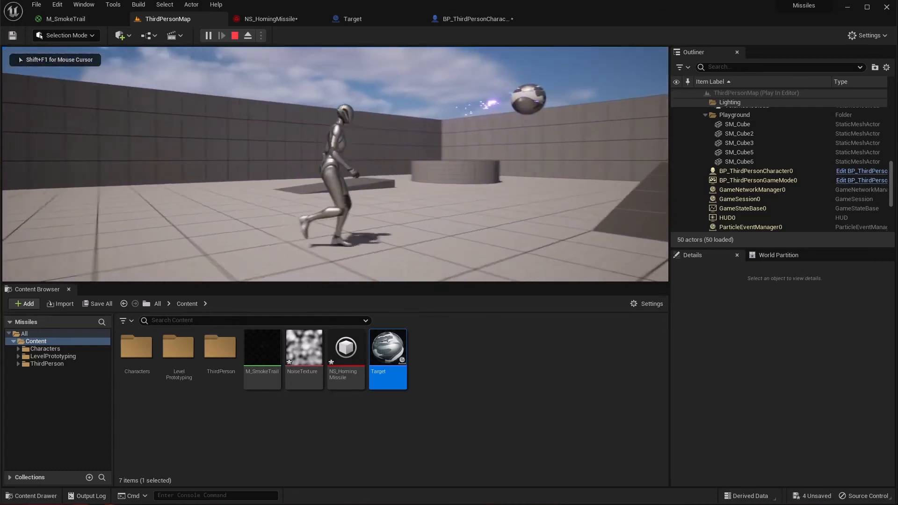
key(w)
key(a)
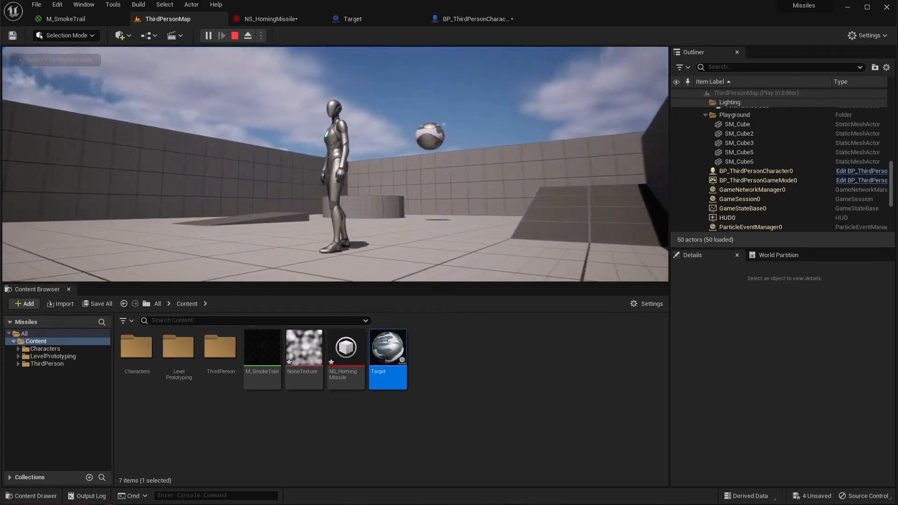
key(Escape)
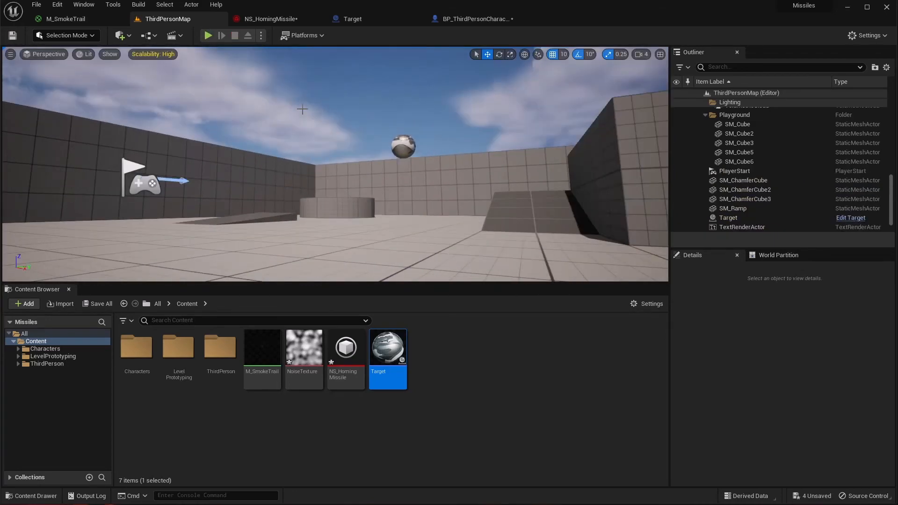
In M_SmokeTrail, set the constant driving the RadialGradientExponential density to 0.3, and apply and save the material.
click(95, 22)
right_drag(339, 274, 595, 191)
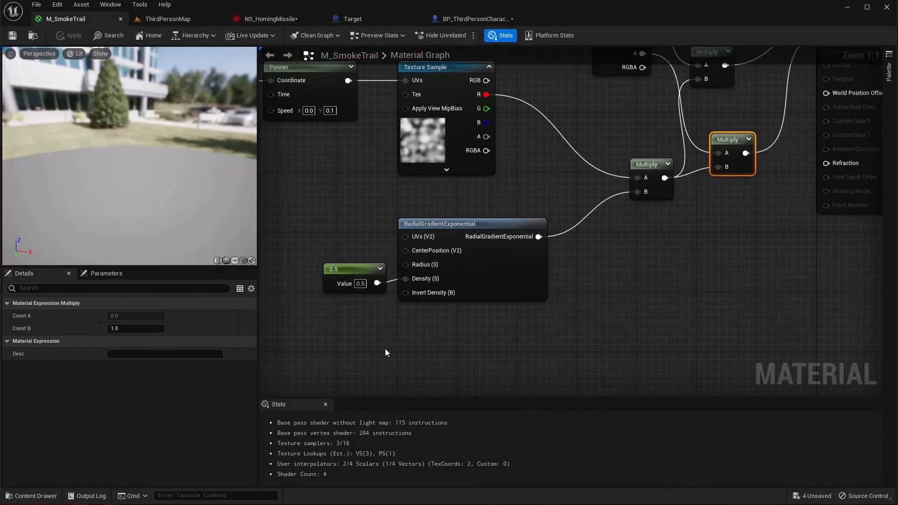
right_drag(373, 331, 444, 309)
click(435, 263)
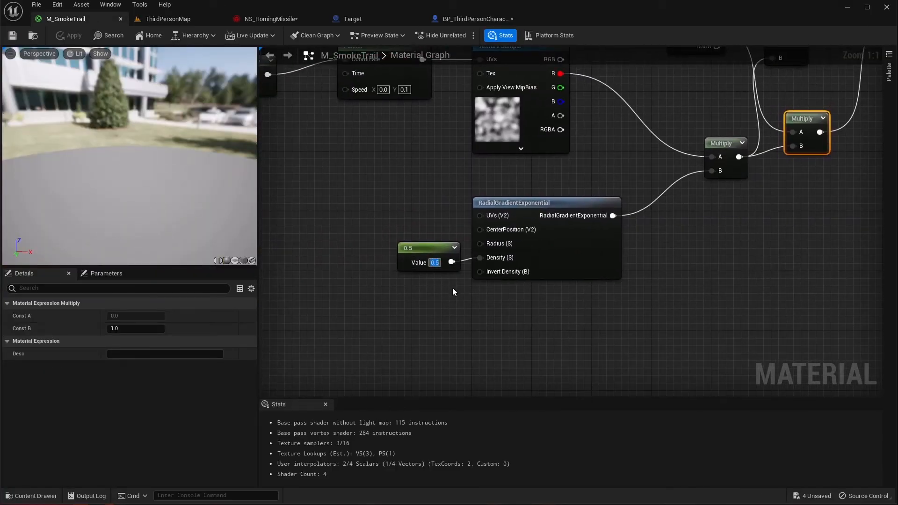
text(0.3)
key(Return)
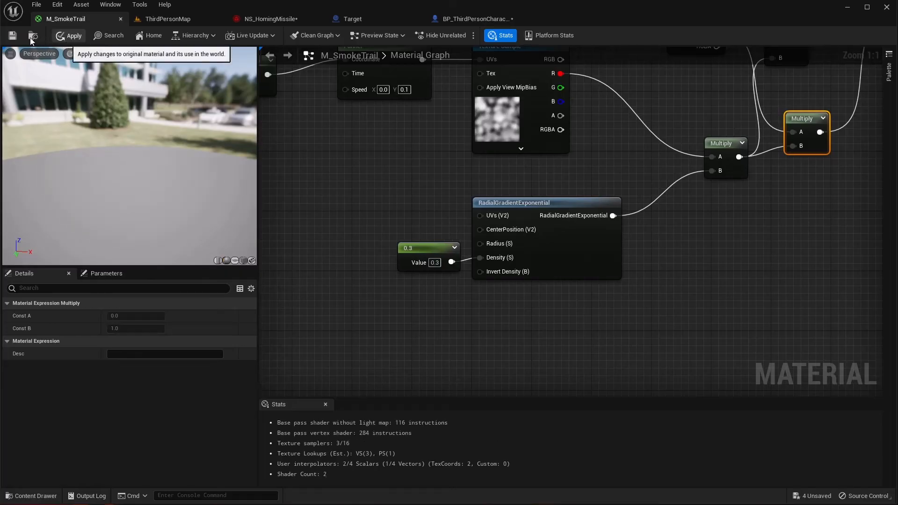
click(70, 35)
click(12, 36)
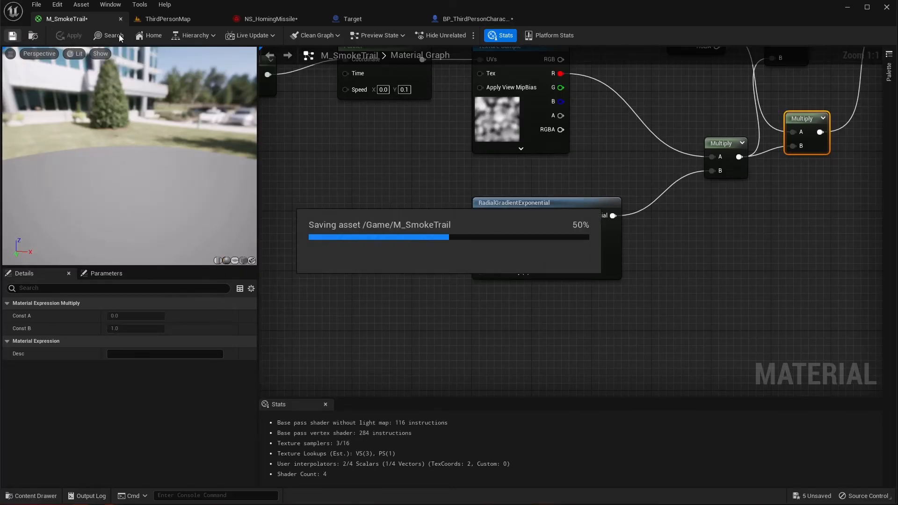
Play-test ThirdPersonMap with the 0.3 gradient density, moving the character to watch the missile smoke, and stop playing.
click(165, 18)
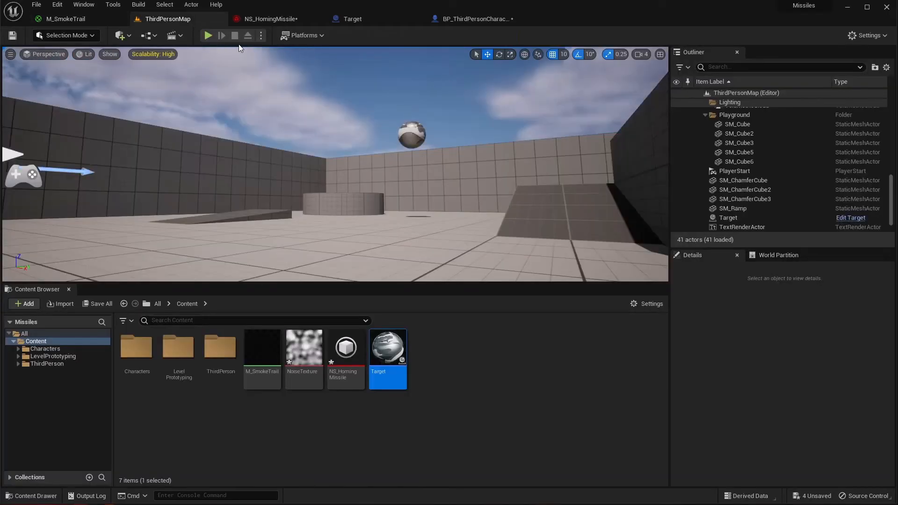
click(211, 36)
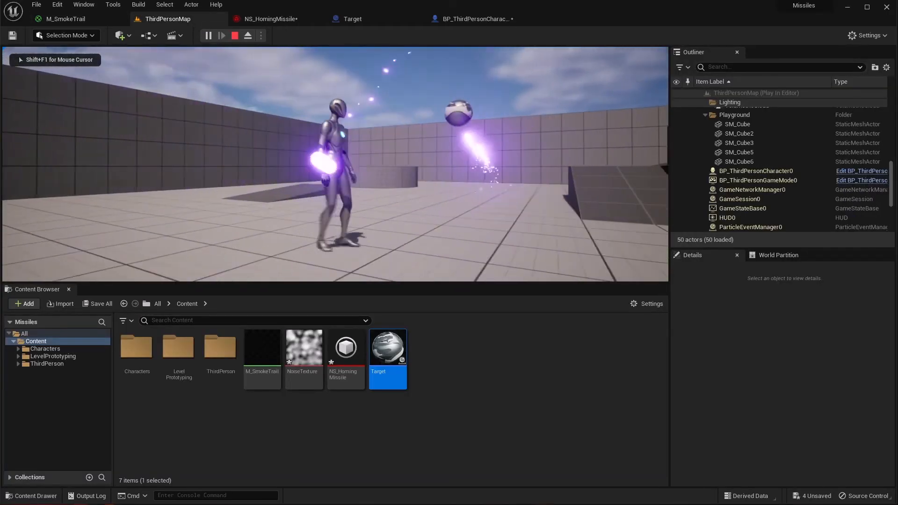
key(d)
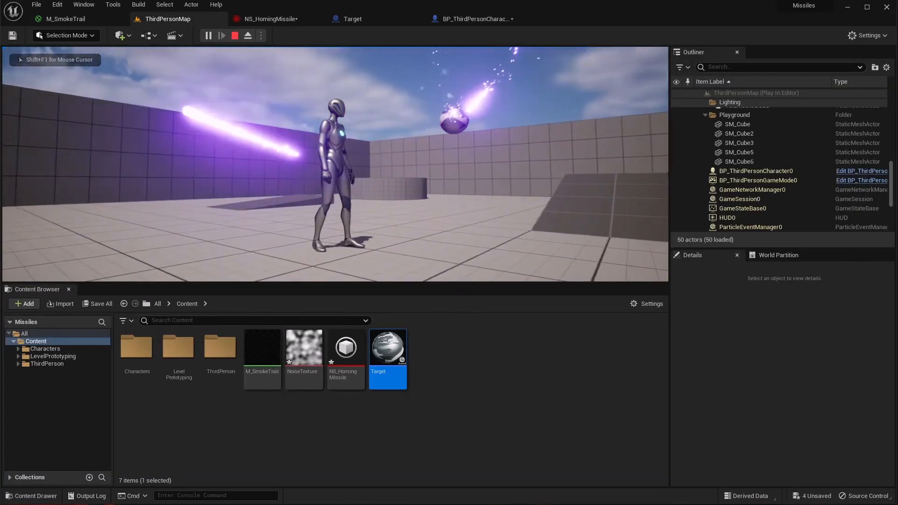
key(a)
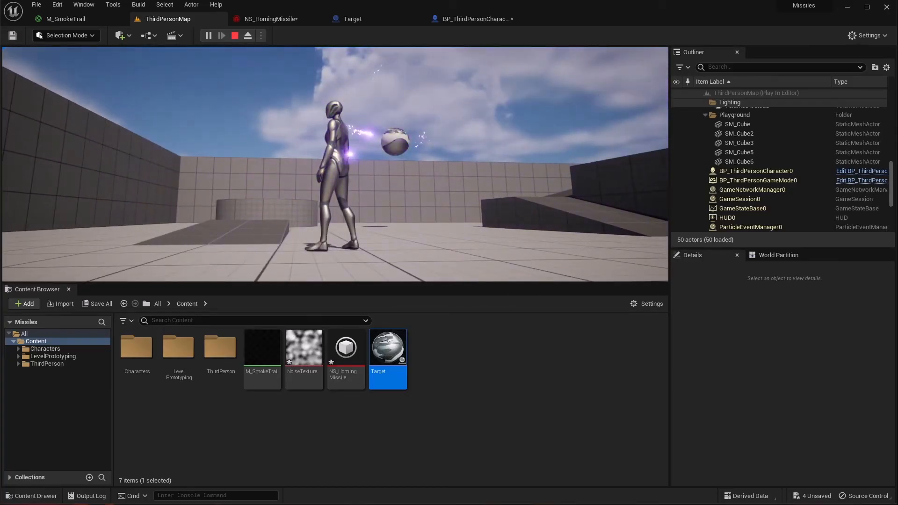
key(Escape)
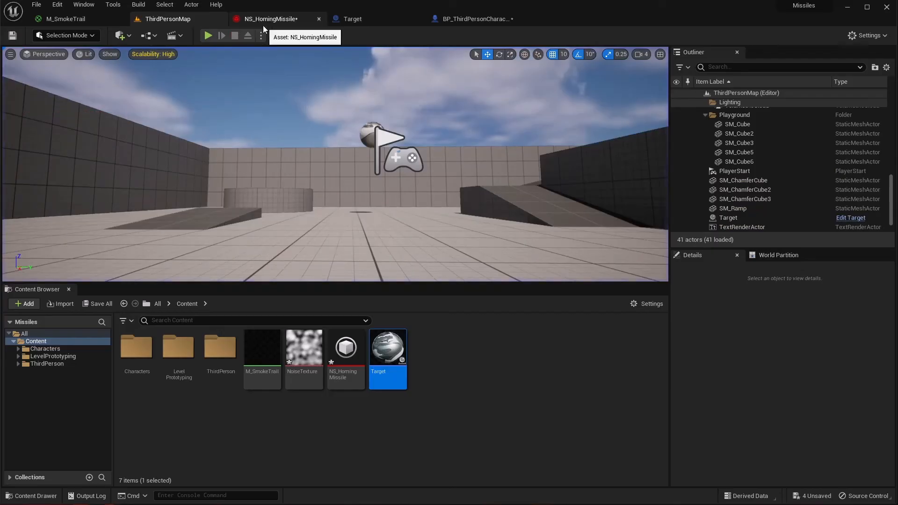
In NS_HomingMissile, set the SmokeTrail emitter's initial uniform sprite size to minimum 150 and maximum 250, and save the system.
click(263, 26)
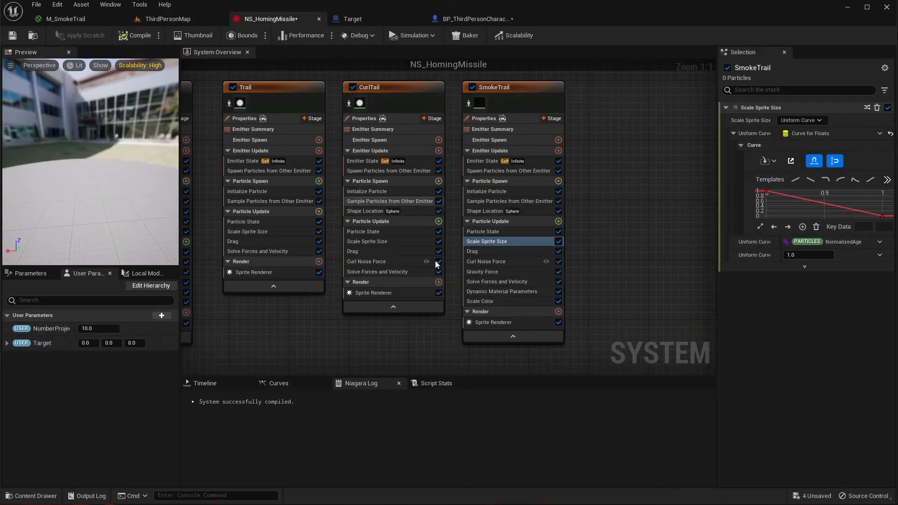
click(486, 244)
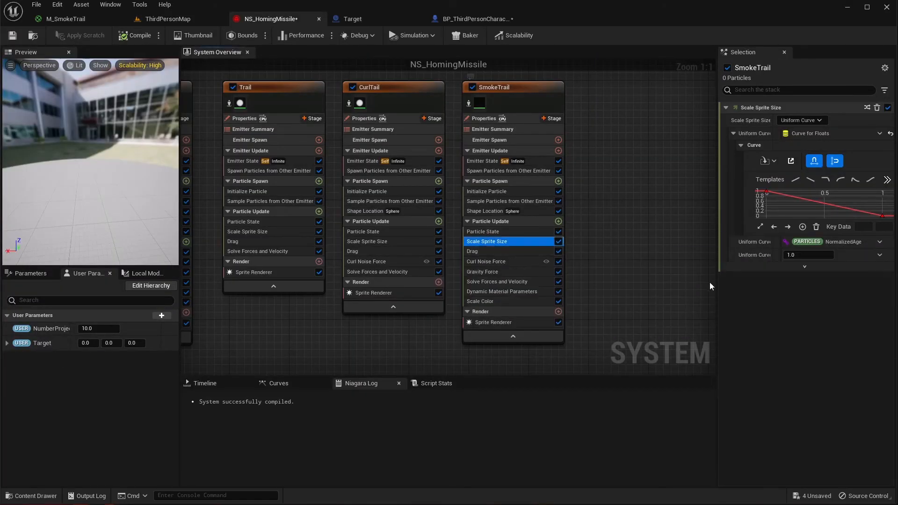
click(504, 213)
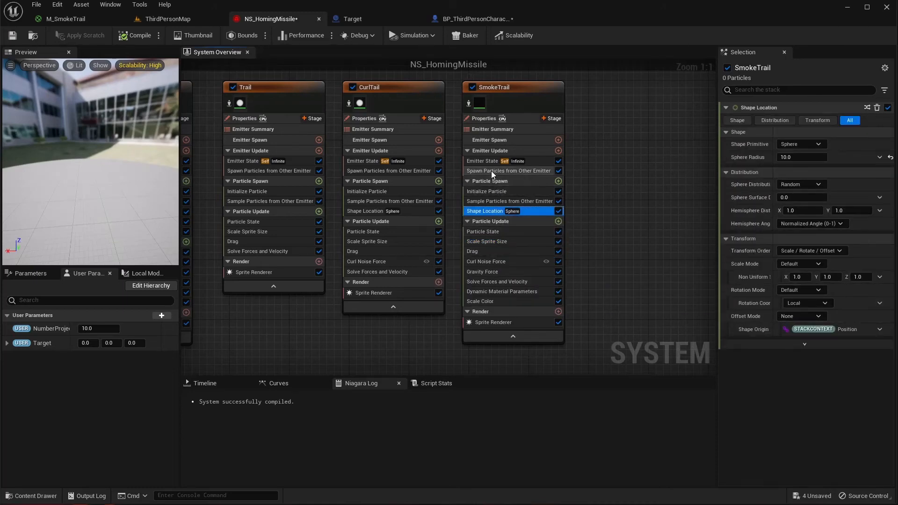
click(488, 192)
click(796, 283)
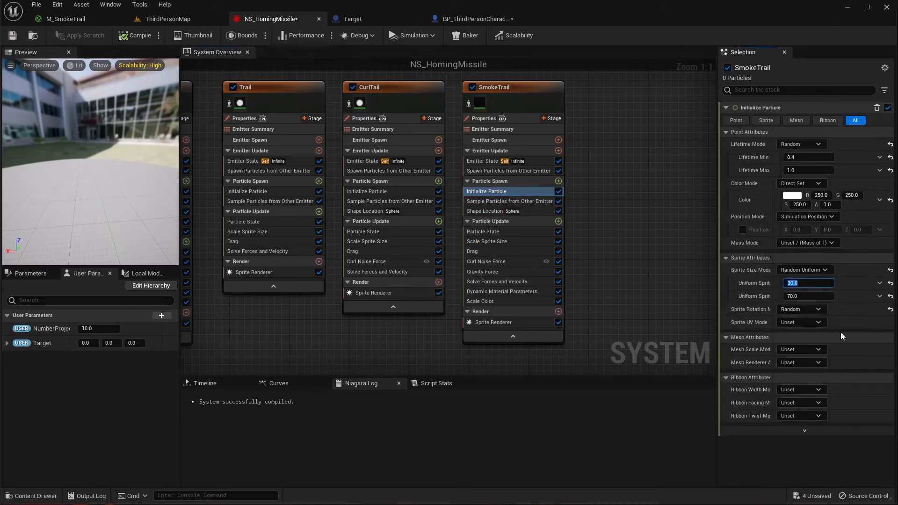
text(150)
key(Tab)
text(250)
key(Tab)
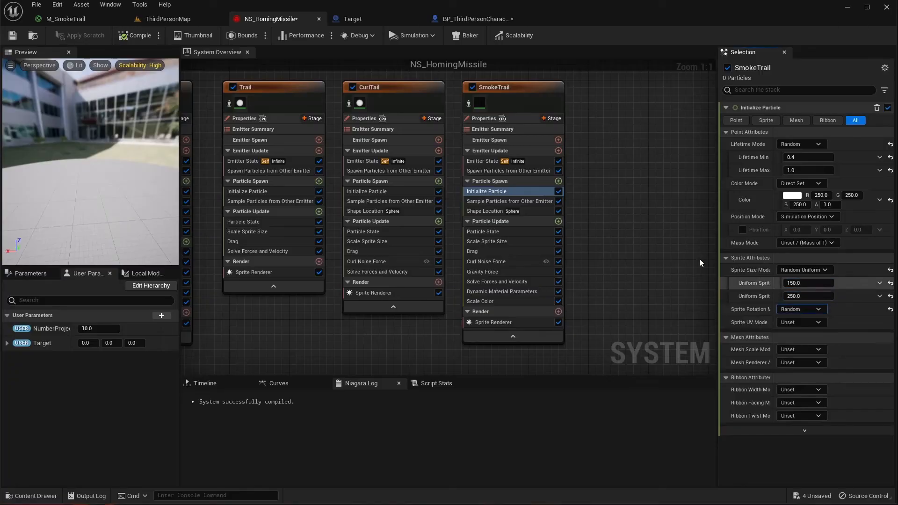
click(12, 36)
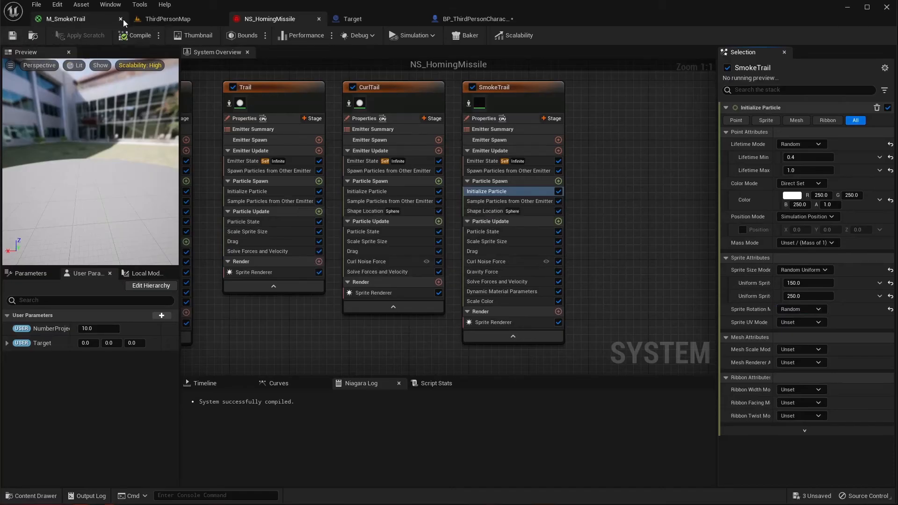
Play-test ThirdPersonMap with the enlarged smoke sprites, running the character around the target, and end the session.
click(154, 18)
click(208, 35)
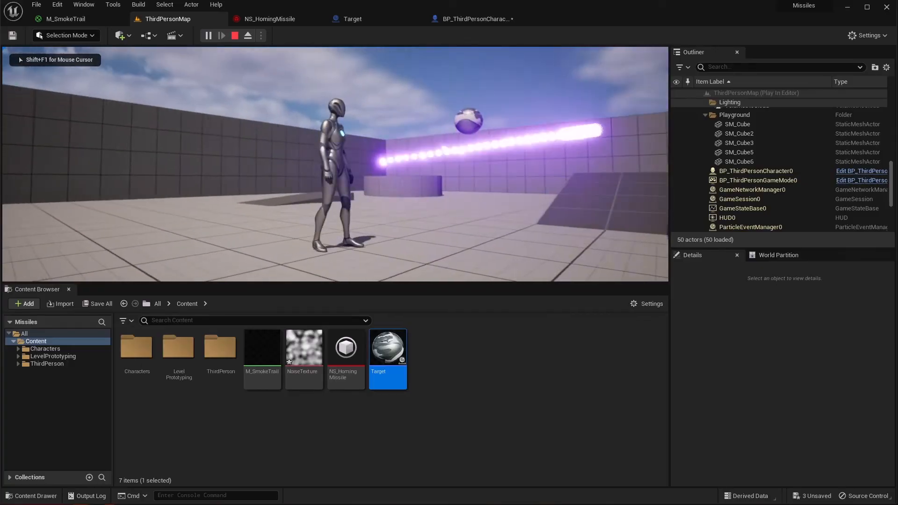
key(w)
key(a)
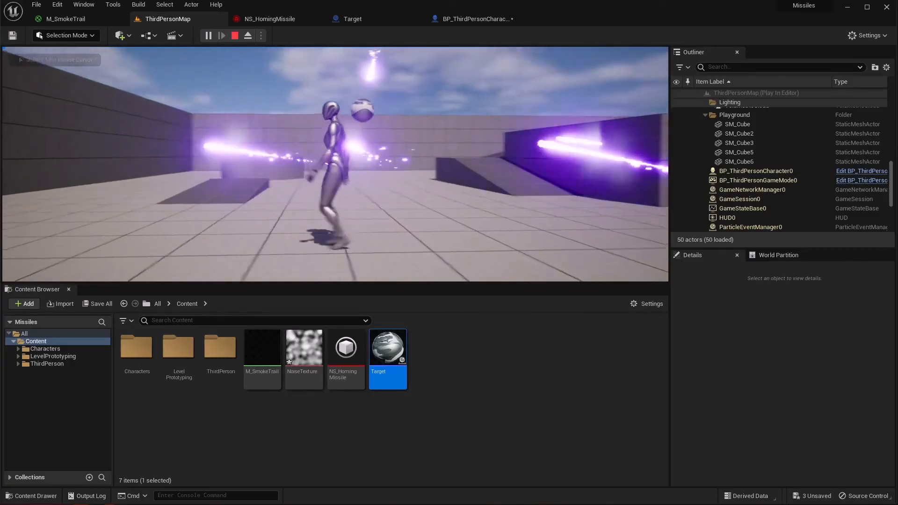
key(a)
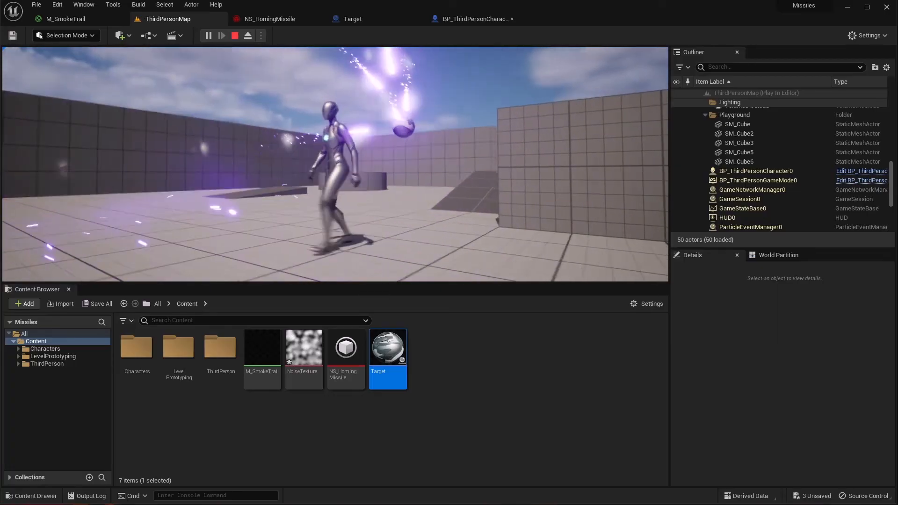
key(w)
key(d)
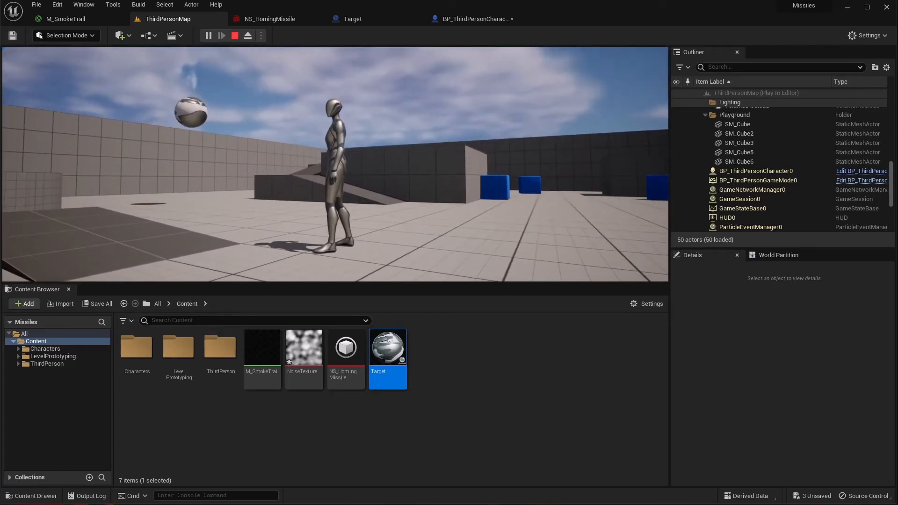
key(Escape)
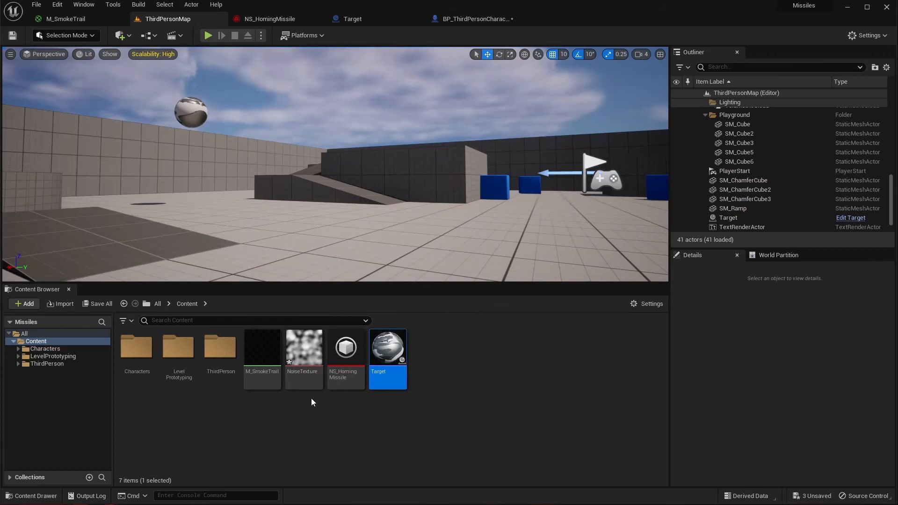
Import the Smoke.png texture into the project's Content folder.
mouse_move(298, 354)
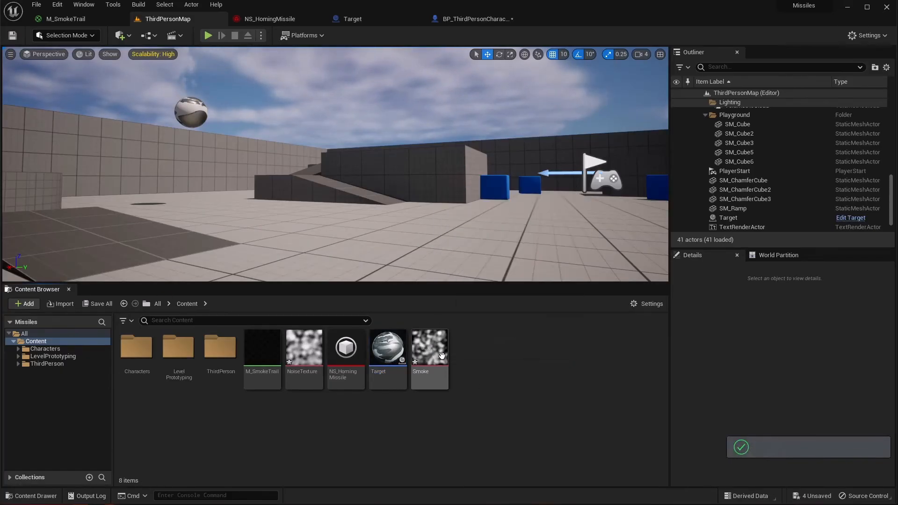
mouse_move(424, 337)
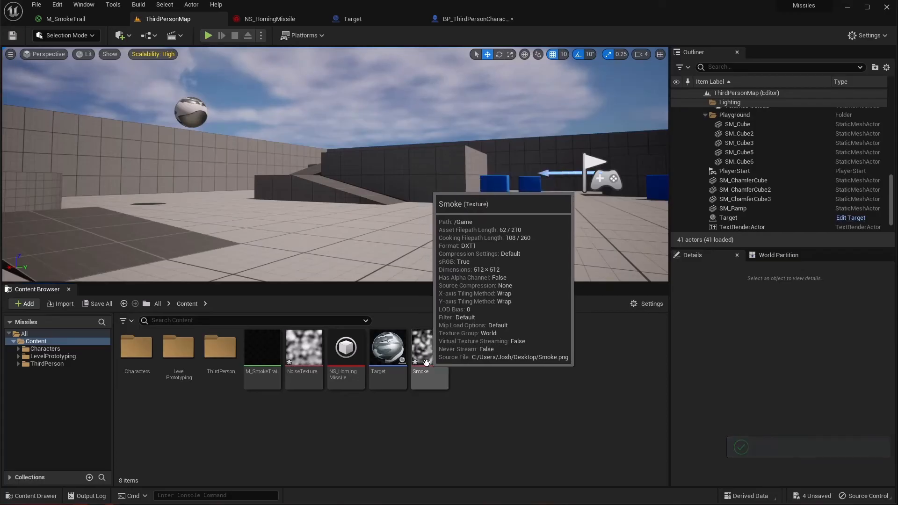
Check the material assigned to the SmokeTrail emitter's Sprite Renderer in NS_HomingMissile.
double_click(351, 355)
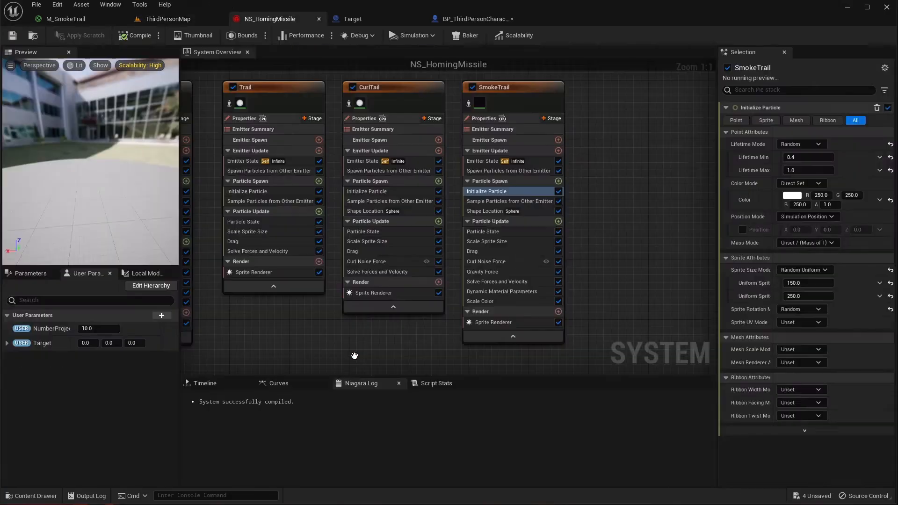
click(510, 100)
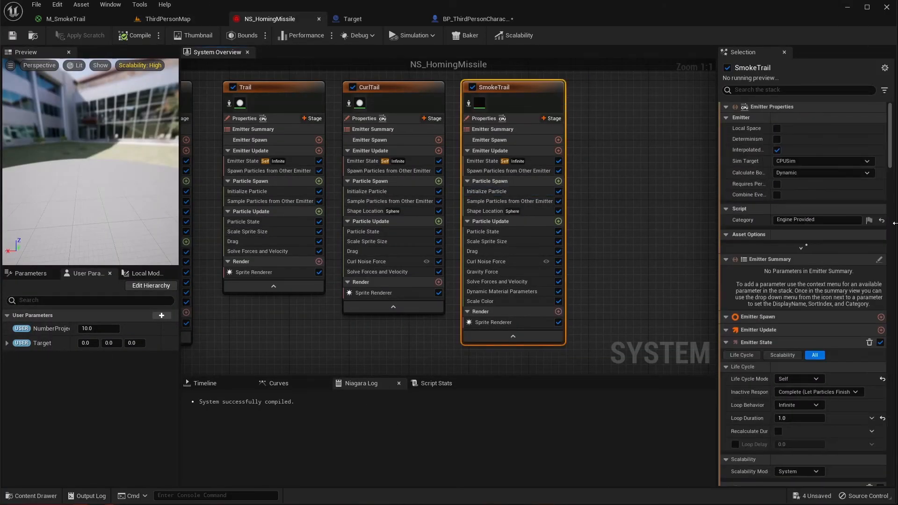
scroll(822, 213, down, 5)
scroll(822, 212, down, 6)
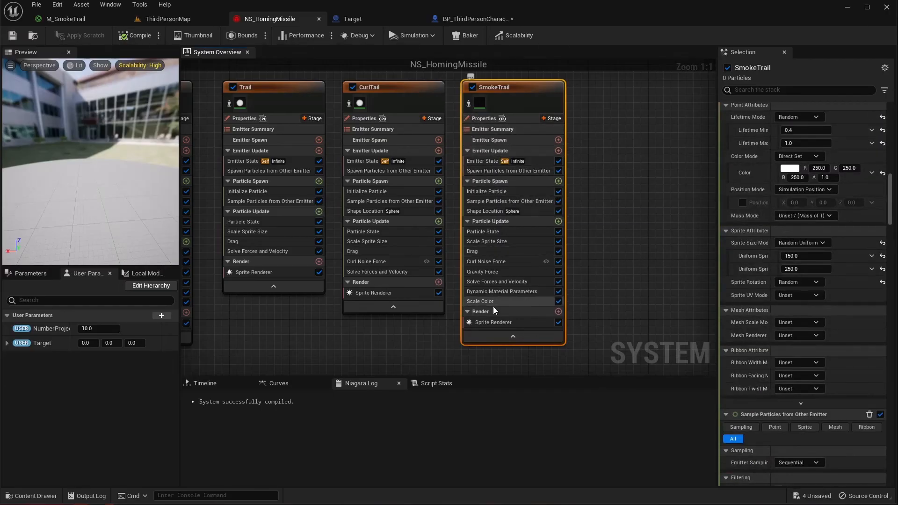
click(498, 321)
scroll(846, 184, up, 10)
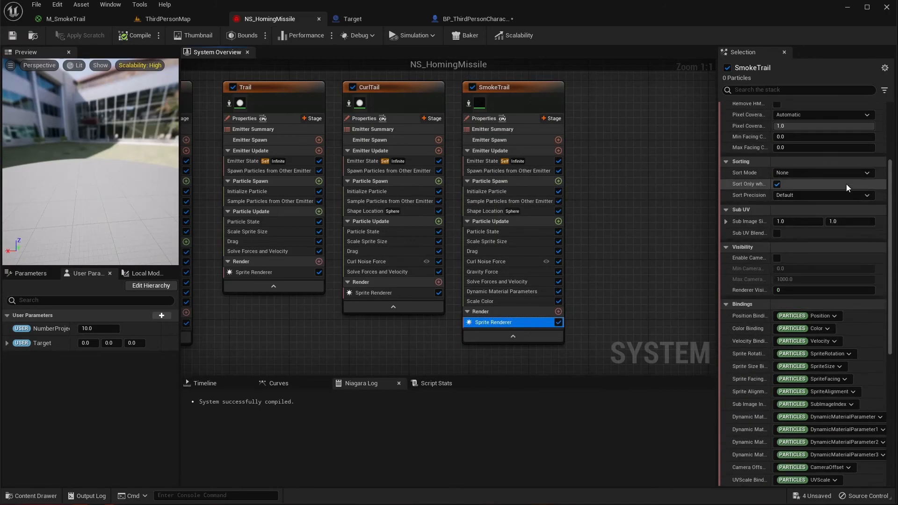
click(866, 133)
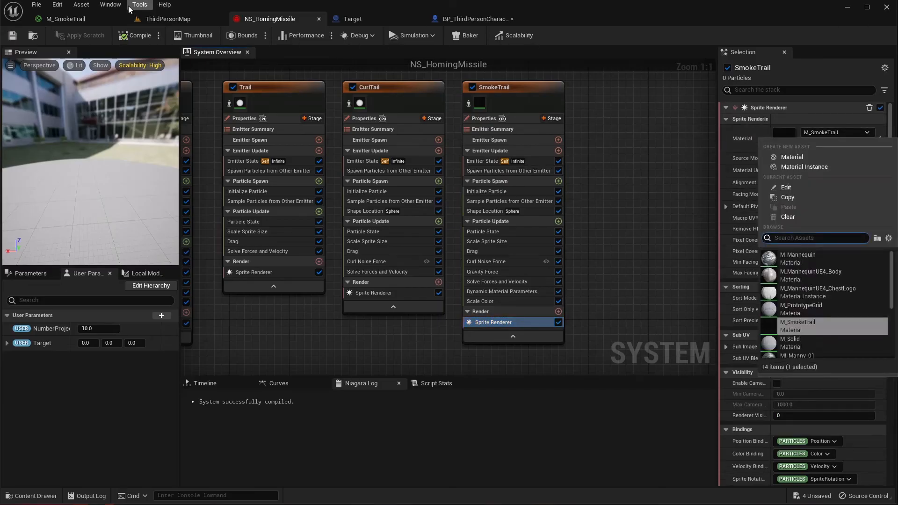
Replace the Texture Sample's NoiseTexture with the Smoke texture in M_SmokeTrail, and apply and save the material.
click(81, 18)
right_drag(408, 143, 411, 185)
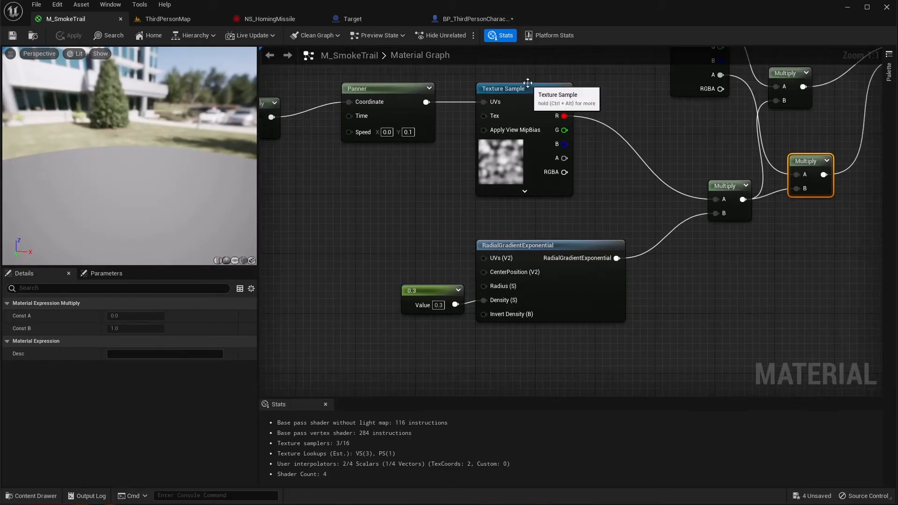
click(527, 83)
click(178, 394)
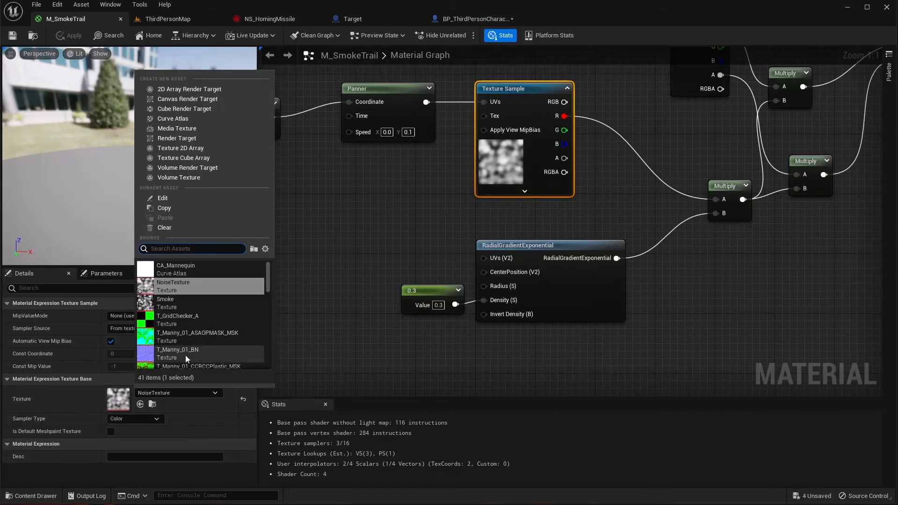
click(183, 303)
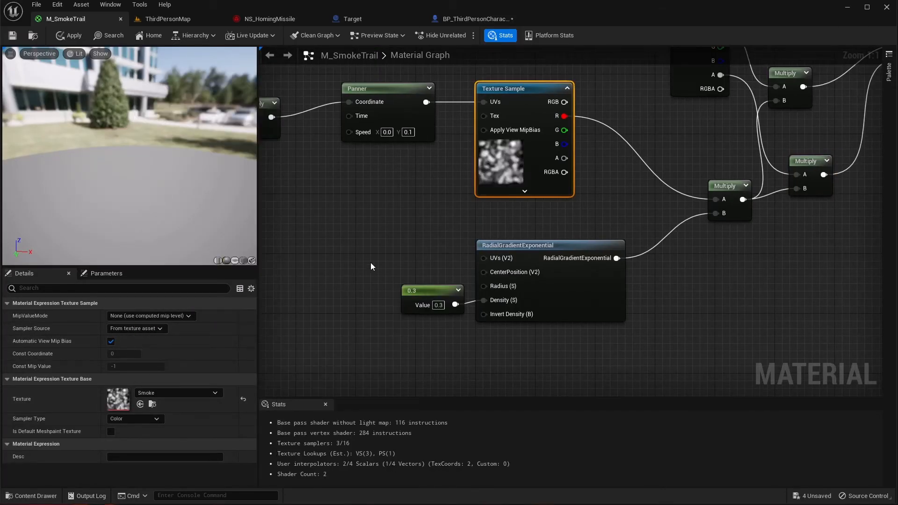
click(79, 40)
Play-test ThirdPersonMap with the Smoke texture, moving the character around to watch the missile trails, and end the session.
click(149, 19)
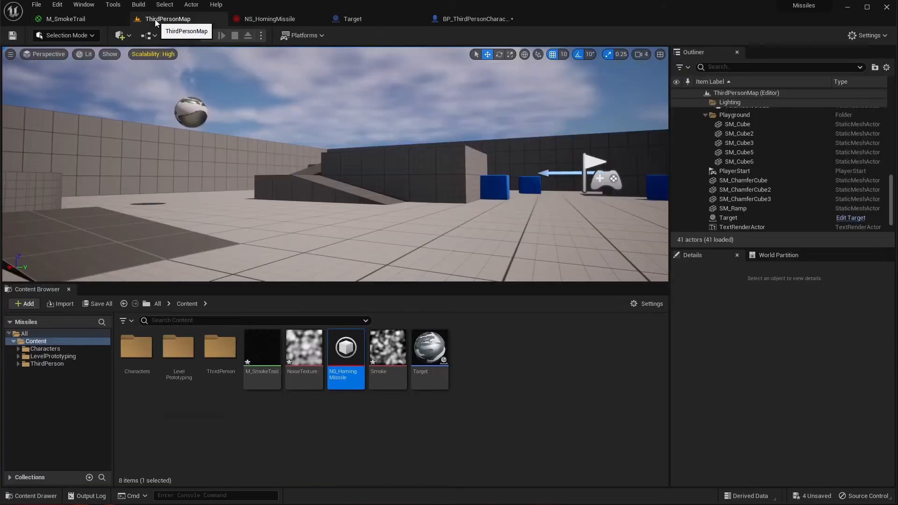
click(207, 36)
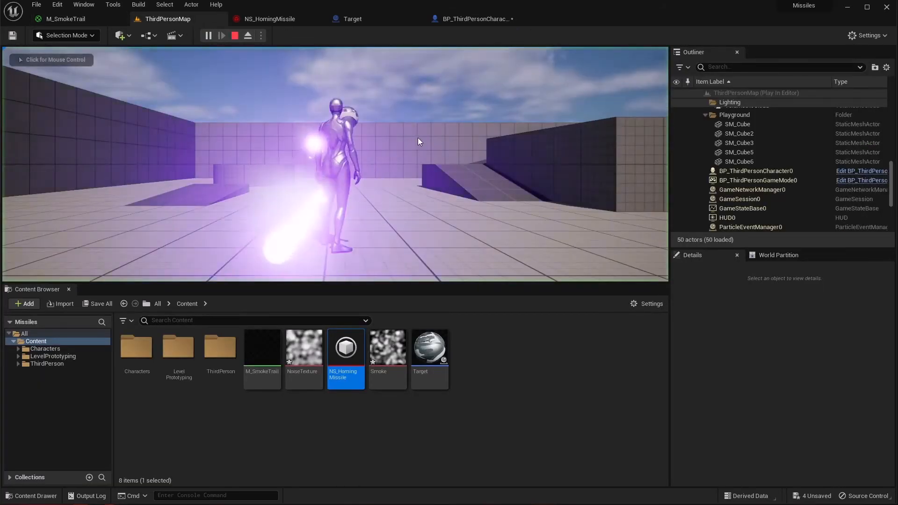
key(s)
key(d)
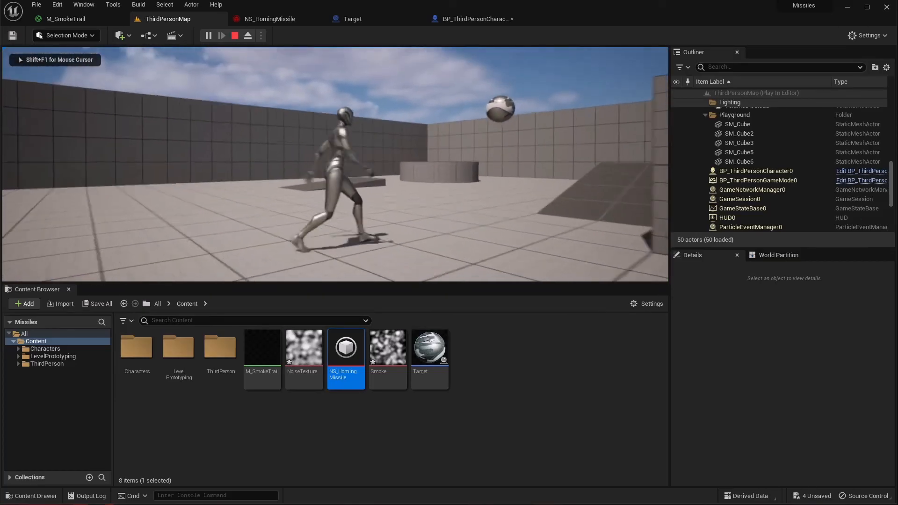
key(w)
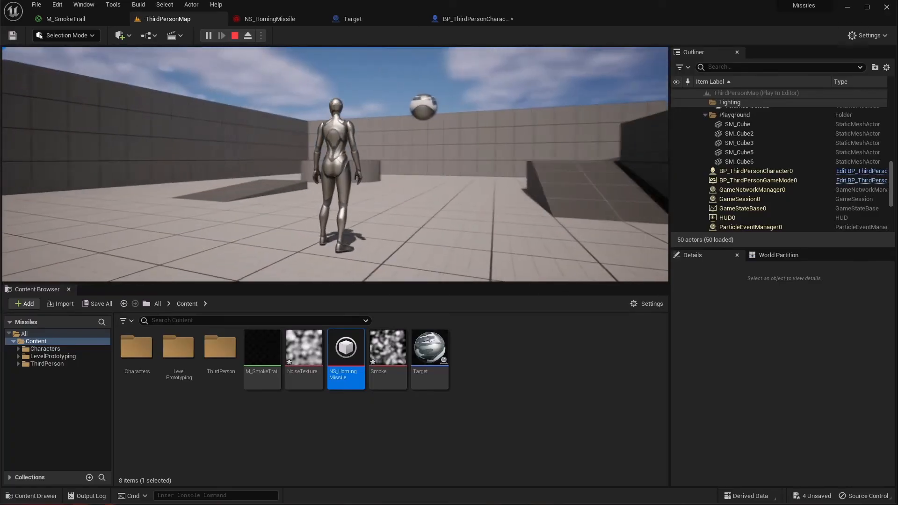
key(w)
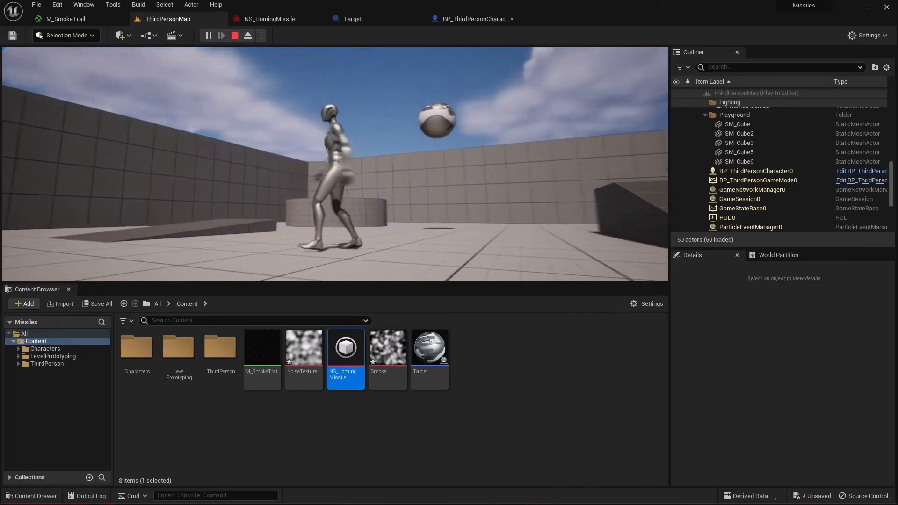
key(s)
key(d)
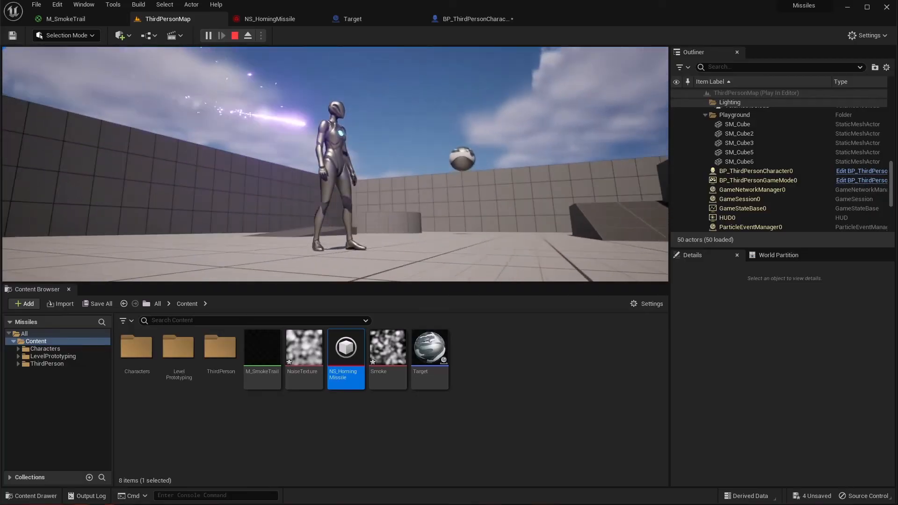
key(w)
key(s)
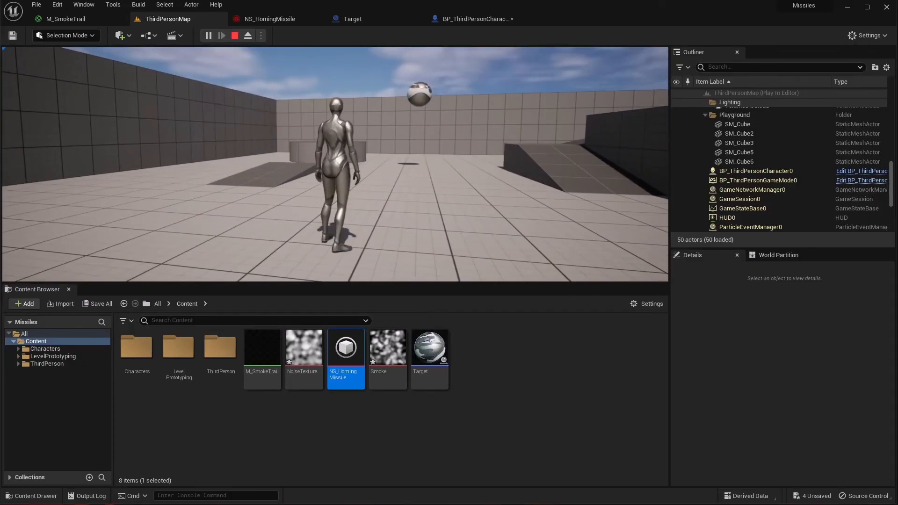
key(Escape)
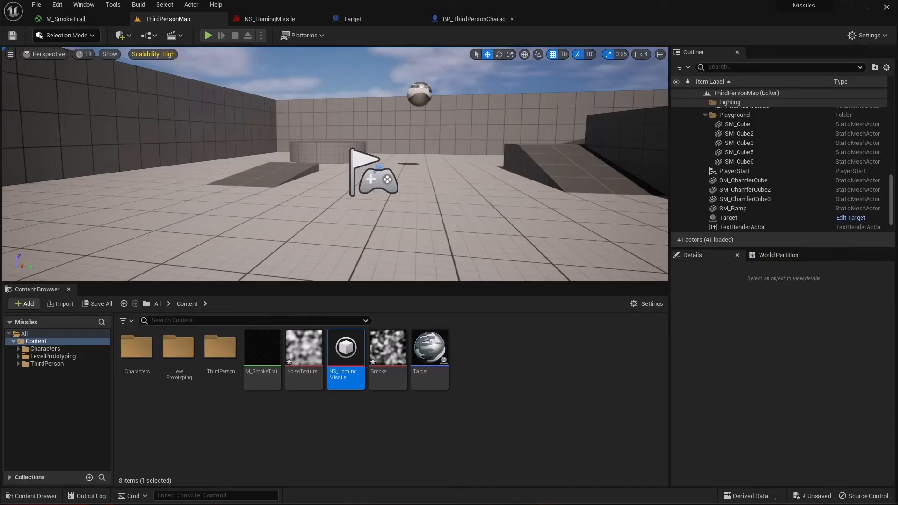
Set the Spawn Rate to 3000 in the SmokeTrail emitter's Spawn Particles from Other Emitter module in NS_HomingMissile.
click(274, 19)
click(501, 182)
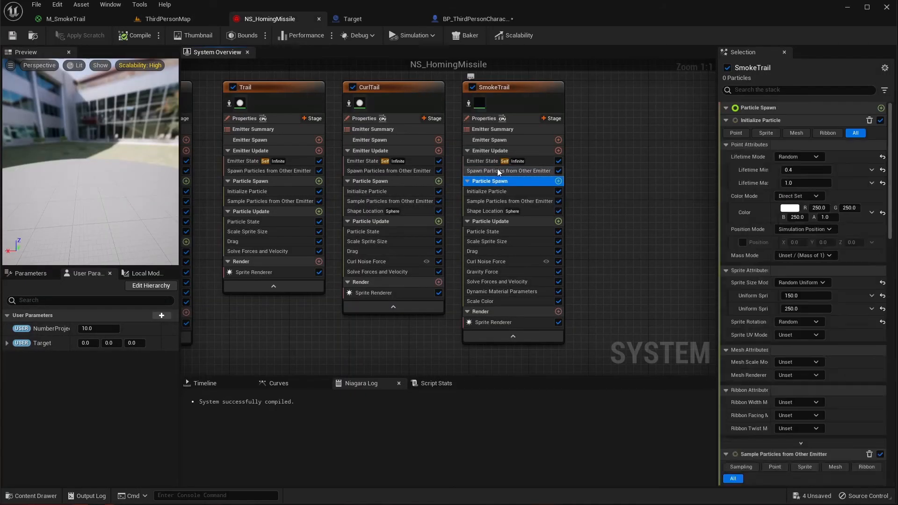
click(498, 169)
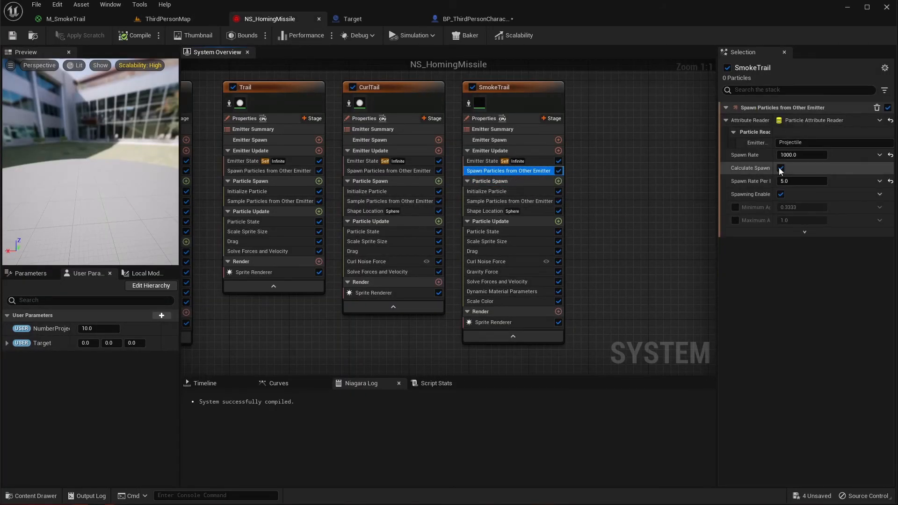
click(796, 155)
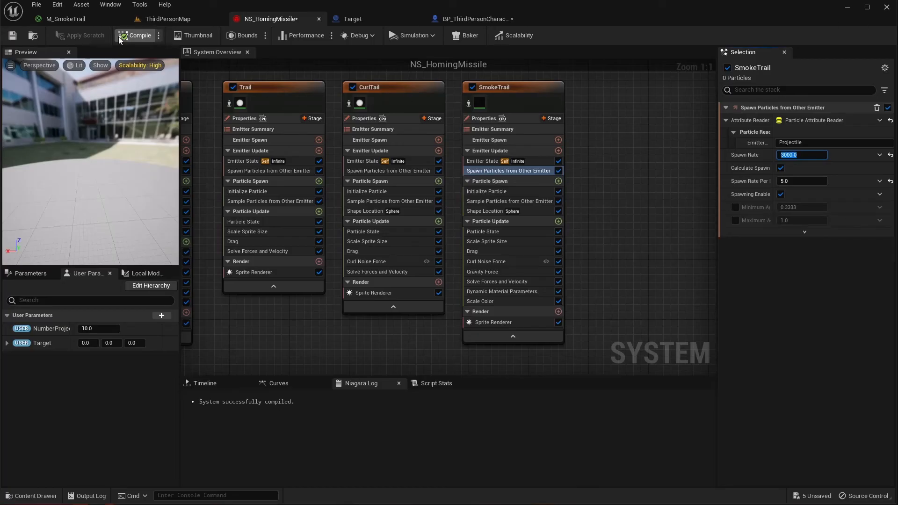
key(Return)
Play-test ThirdPersonMap with the smoke Spawn Rate of 3000, viewing missiles around the target, and end the session.
click(149, 20)
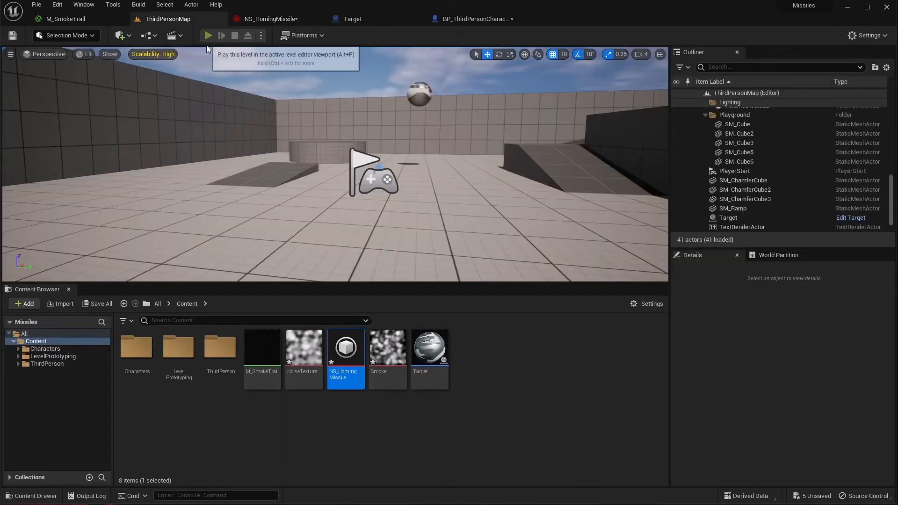
key(alt+p)
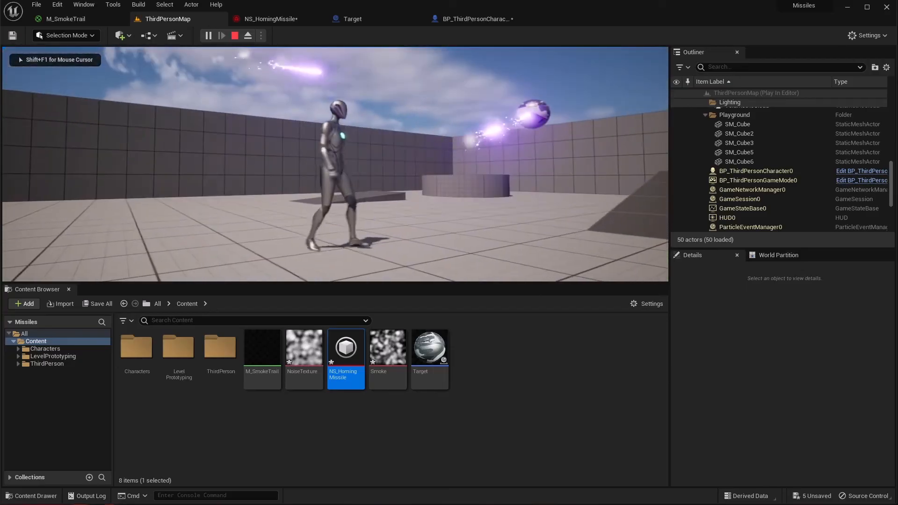
key(s)
key(w)
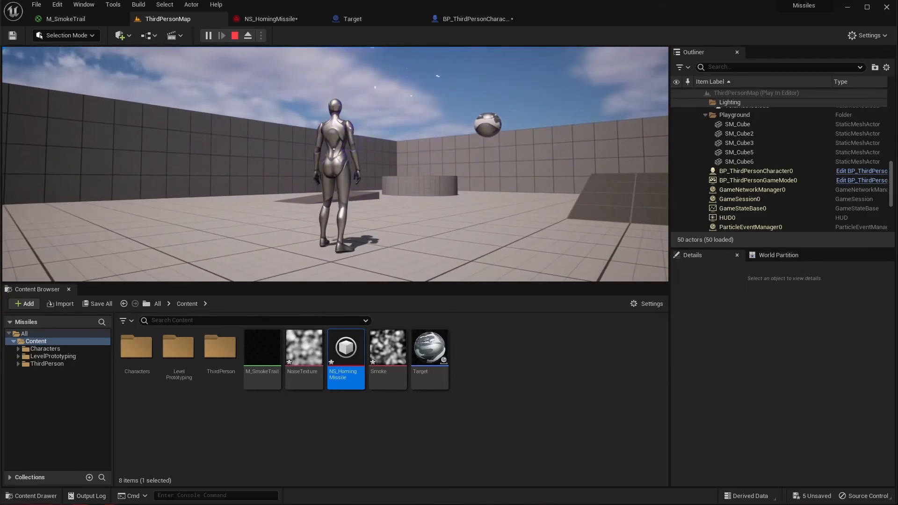
key(f)
key(f)
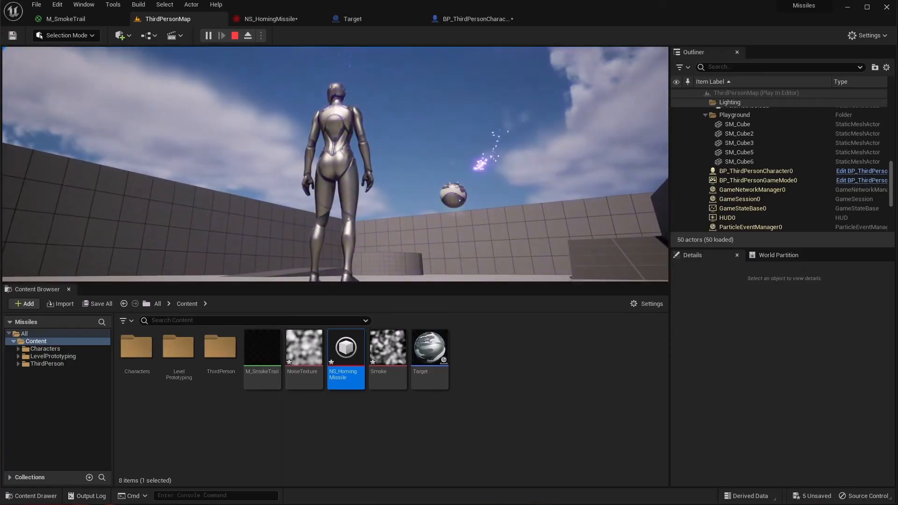
key(f)
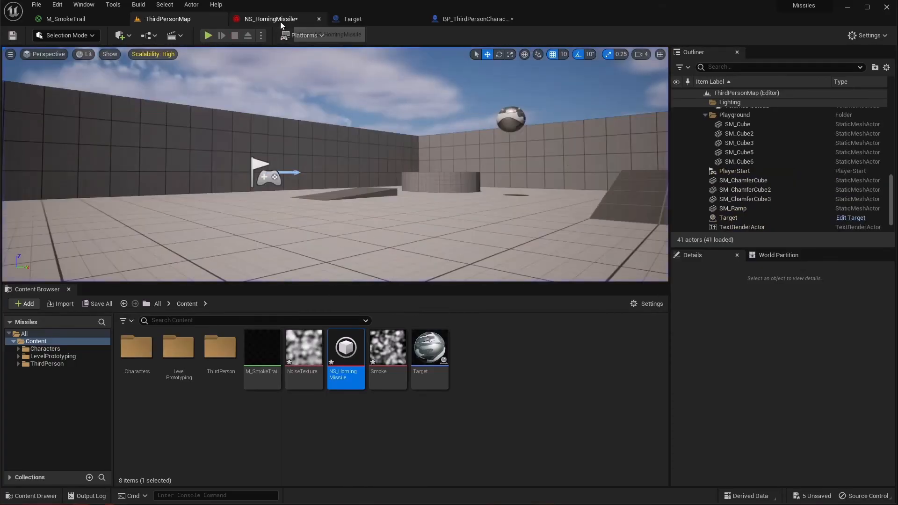
Set the SmokeTrail emitter's Spawn Rate Per value to 20 under Spawn Particles from Other Emitter and compile NS_HomingMissile.
click(271, 19)
click(800, 181)
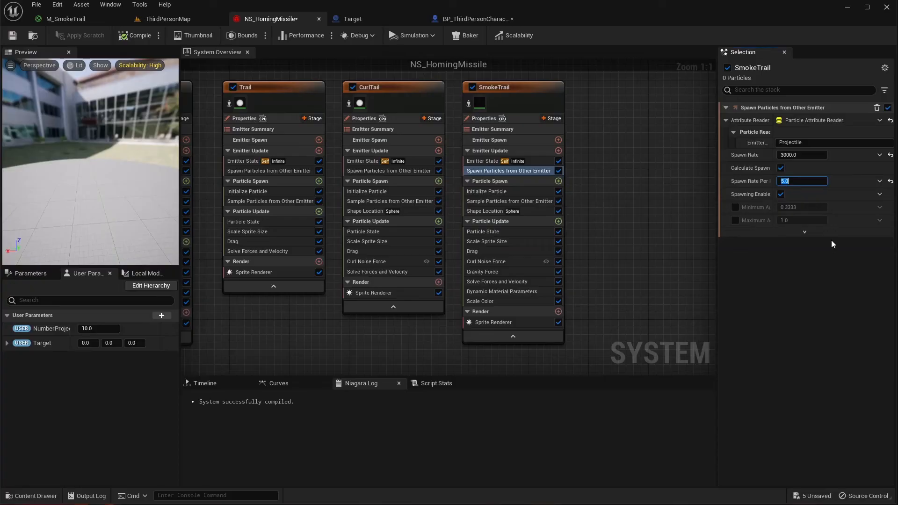
text(20)
key(Return)
click(141, 35)
Play-test ThirdPersonMap again with the denser smoke, moving the character to watch the missiles circle the target, and end the session.
click(165, 21)
click(208, 36)
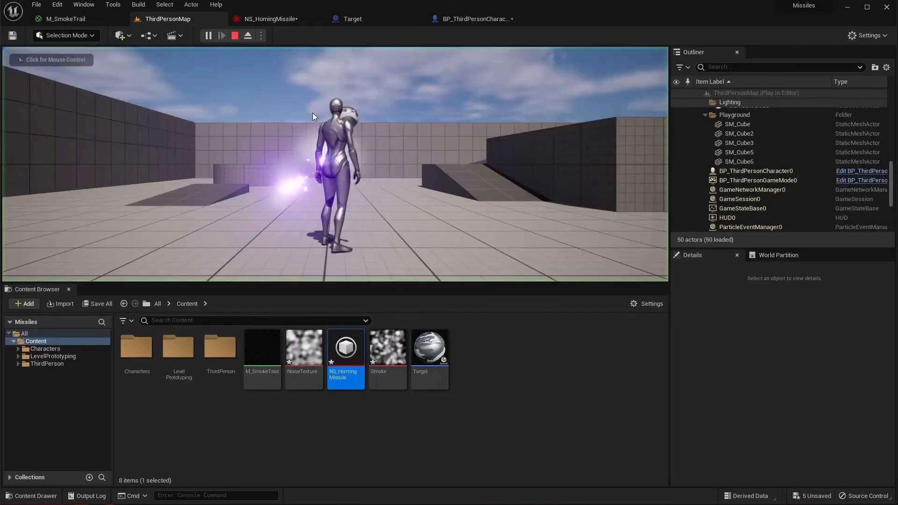
key(d)
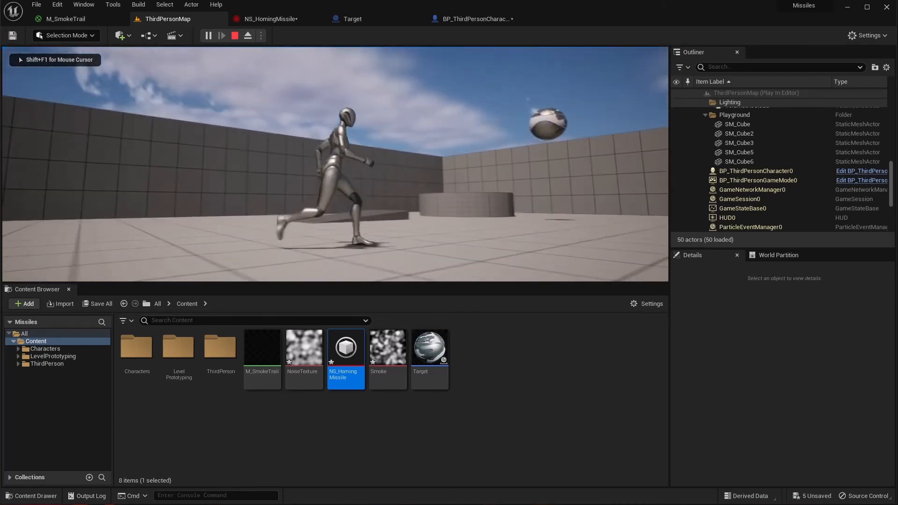
key(a)
key(w)
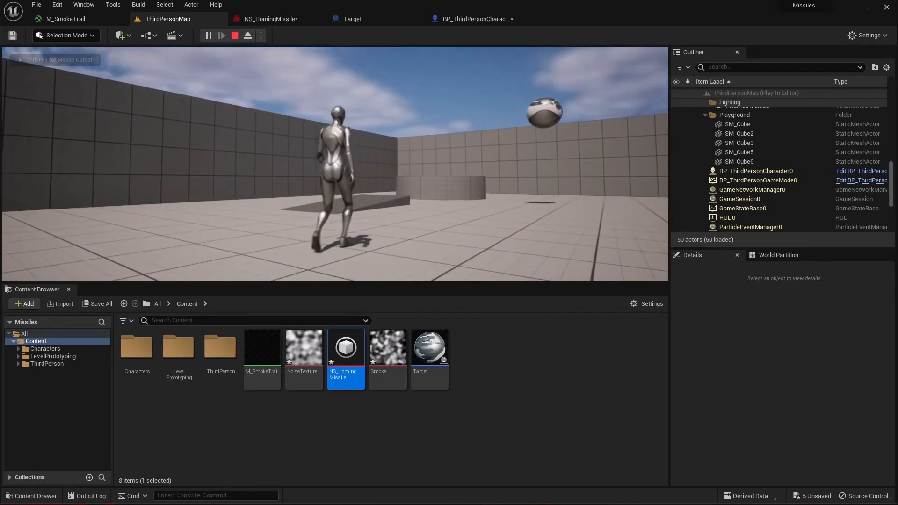
key(f)
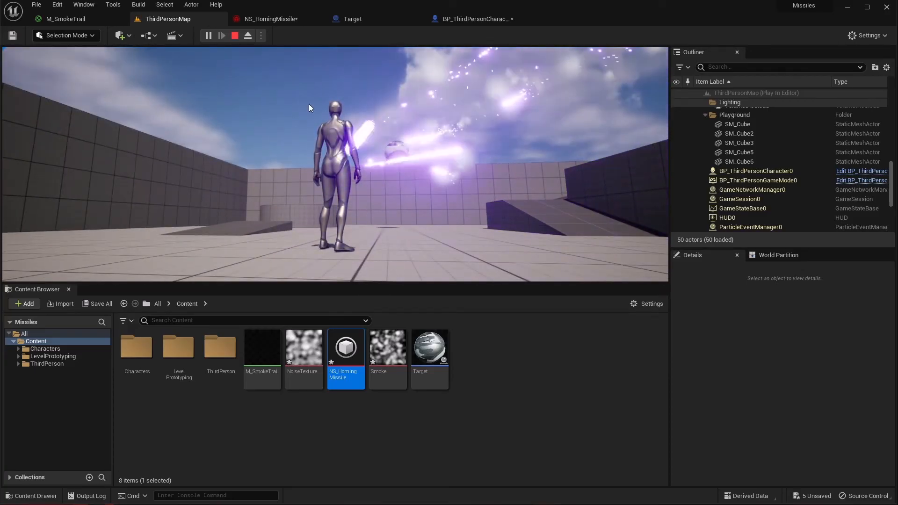
key(Escape)
Set the SmokeTrail emitter's Spawn Rate Per value to 10 and compile NS_HomingMissile.
click(270, 18)
click(818, 180)
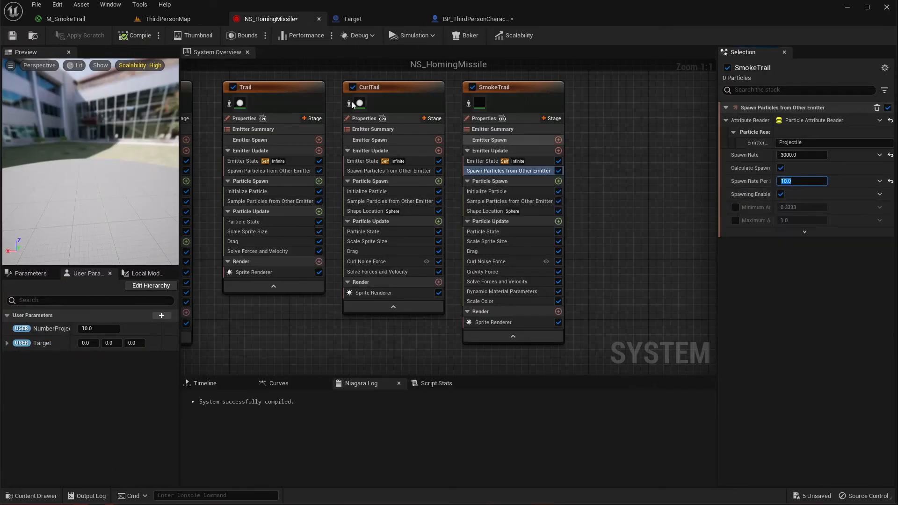
click(141, 39)
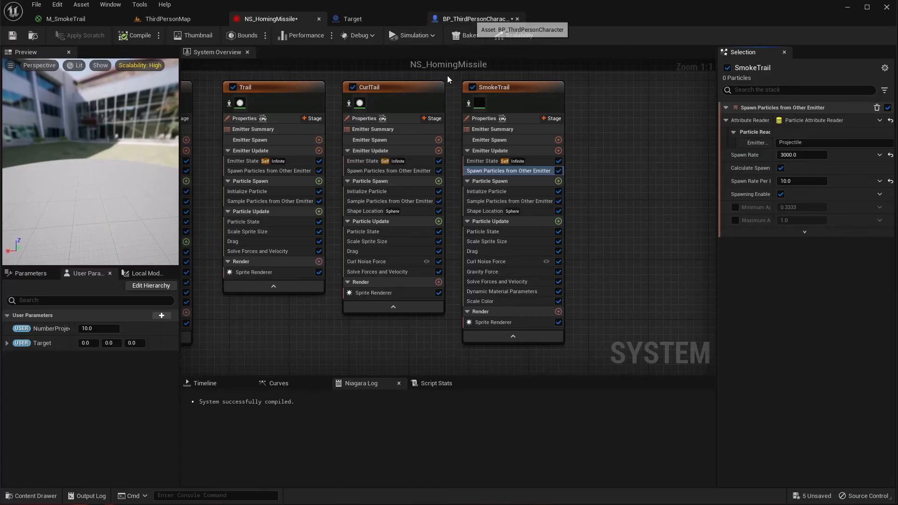
Add a keyboard event node for the 3 key below the Jump Input group in BP_ThirdPersonCharacter's Event Graph.
click(470, 19)
scroll(367, 223, down, 2)
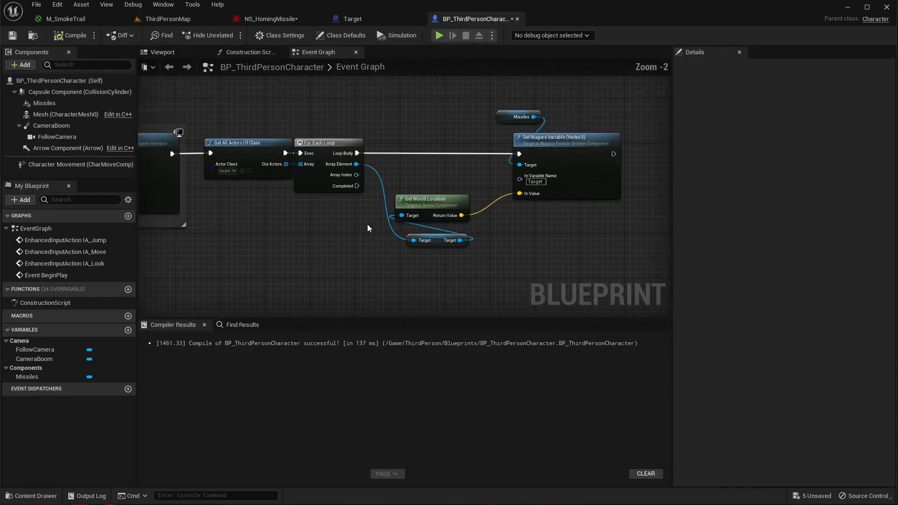
right_drag(469, 223, 407, 223)
right_drag(144, 225, 272, 226)
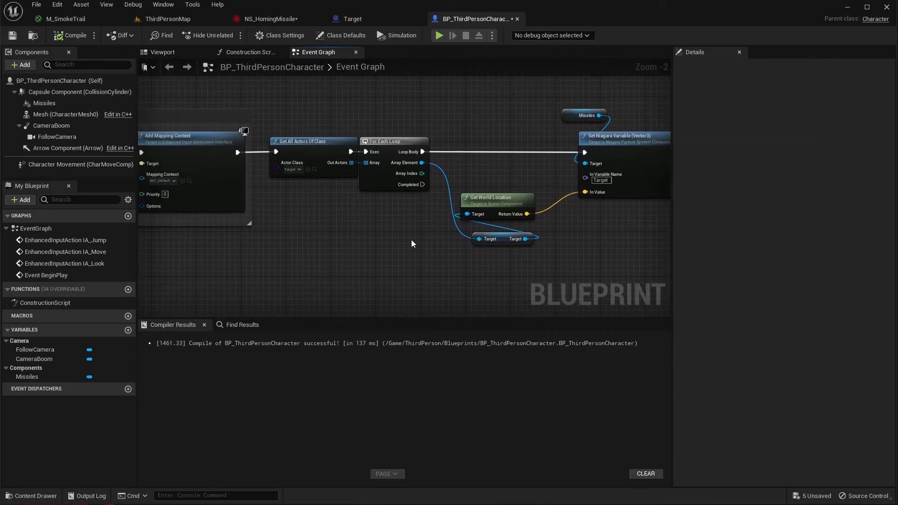
scroll(357, 256, down, 1)
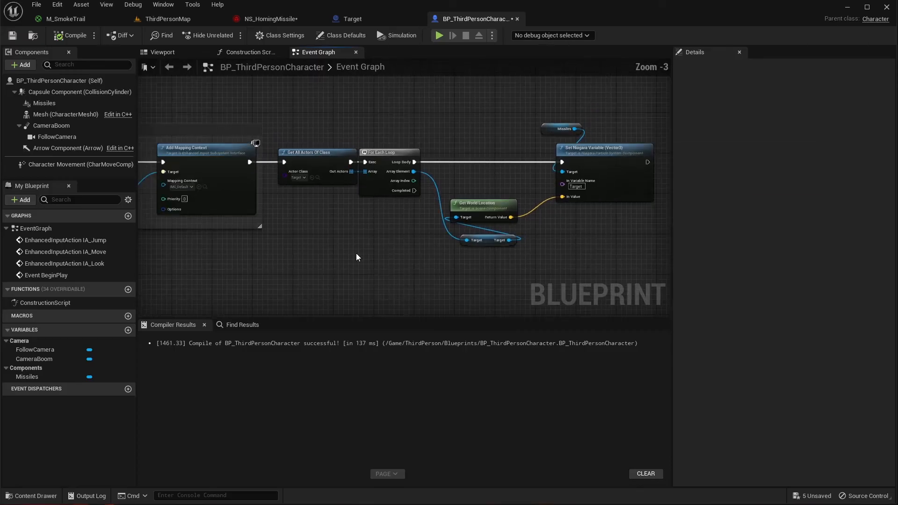
right_drag(356, 255, 531, 95)
scroll(435, 166, down, 2)
right_drag(340, 240, 438, 135)
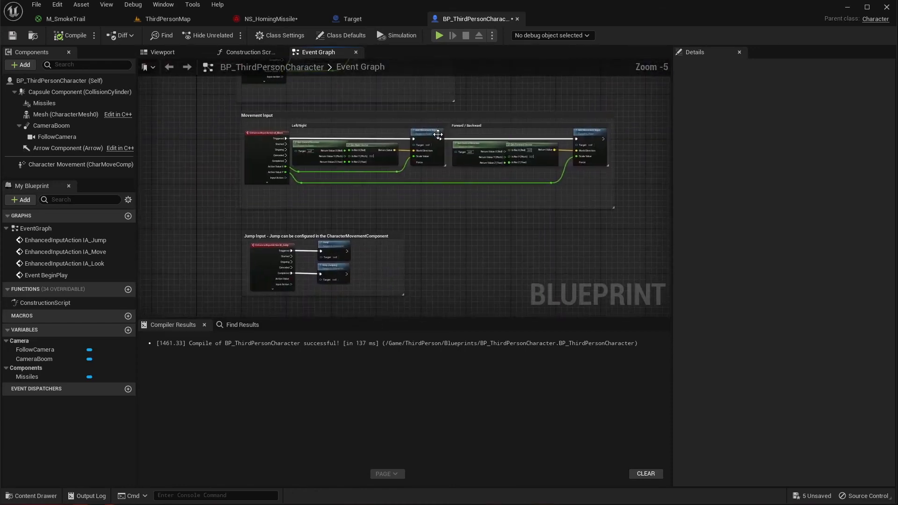
right_drag(369, 287, 383, 140)
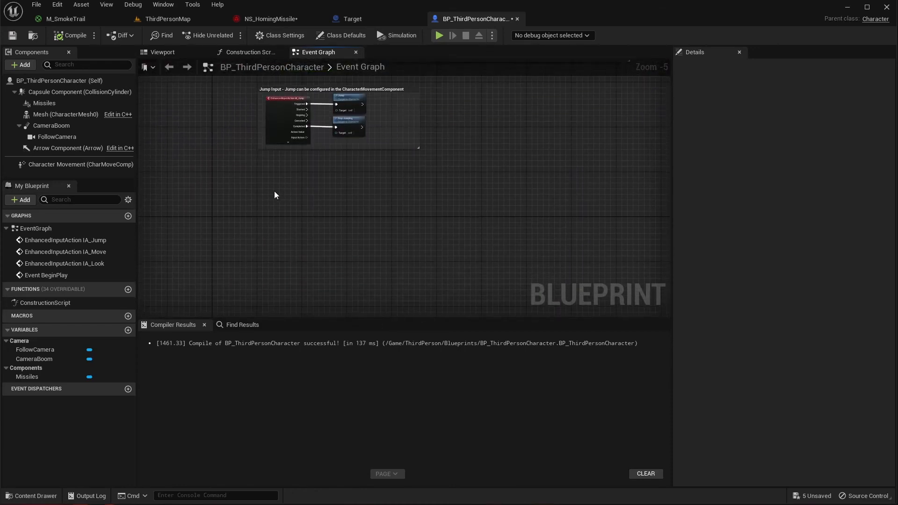
right_click(275, 191)
text(3)
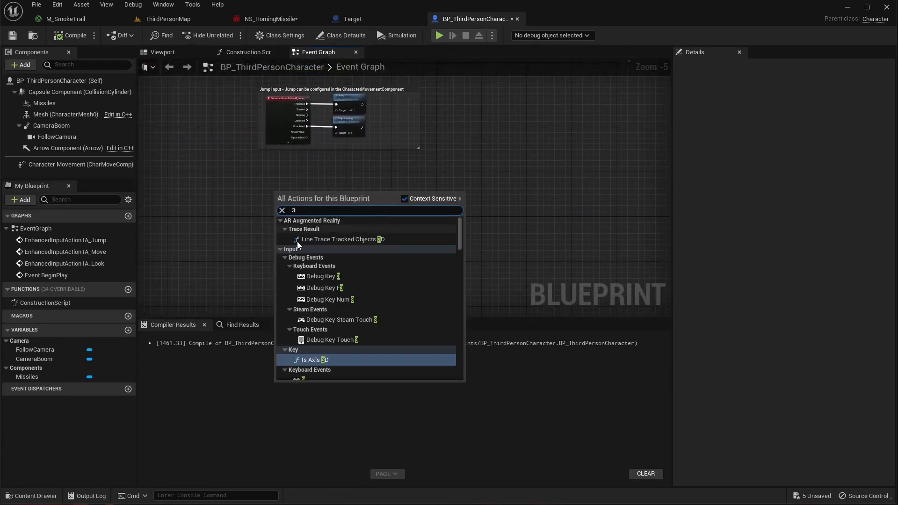
scroll(329, 302, down, 3)
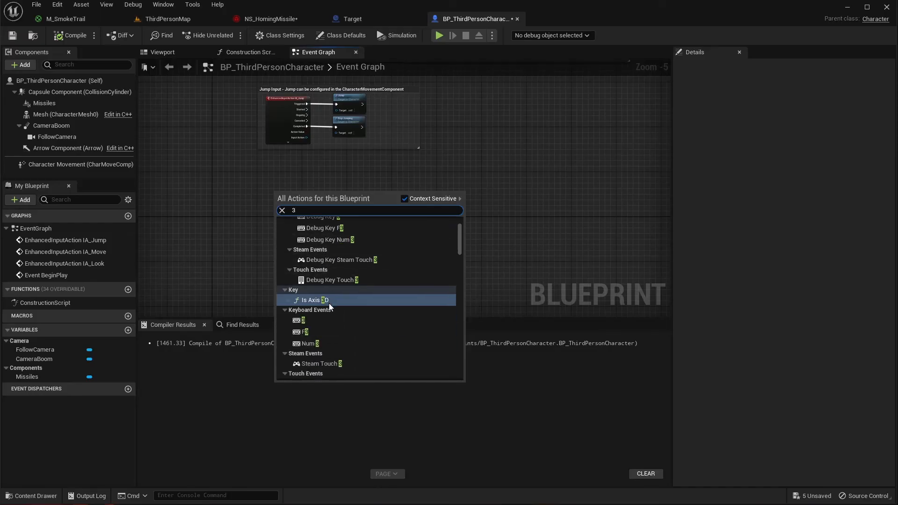
click(313, 320)
click(260, 167)
Change the new keyboard event node's Input Key to E.
scroll(276, 198, up, 5)
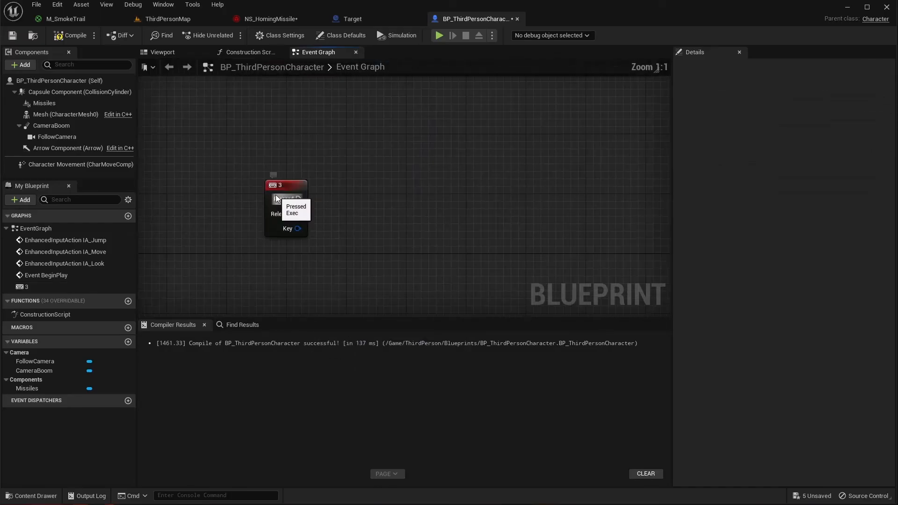
click(277, 199)
click(801, 96)
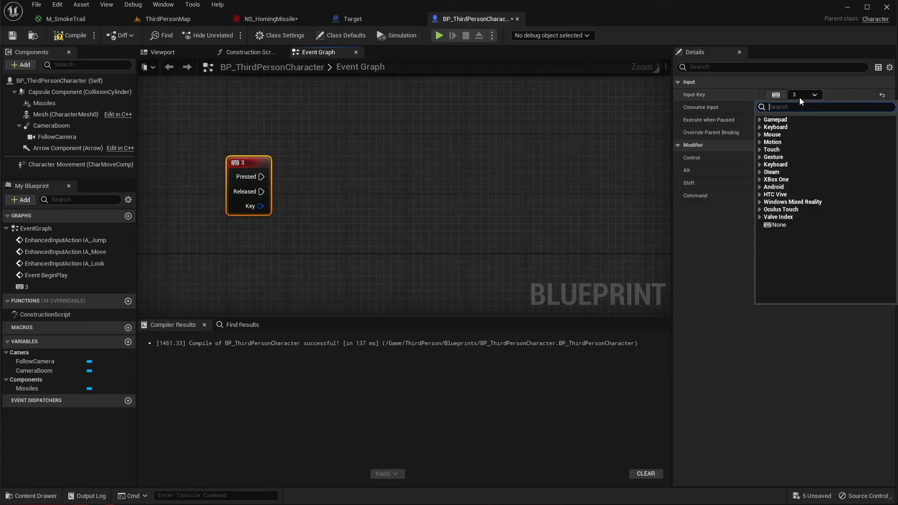
text(e)
scroll(816, 173, down, 3)
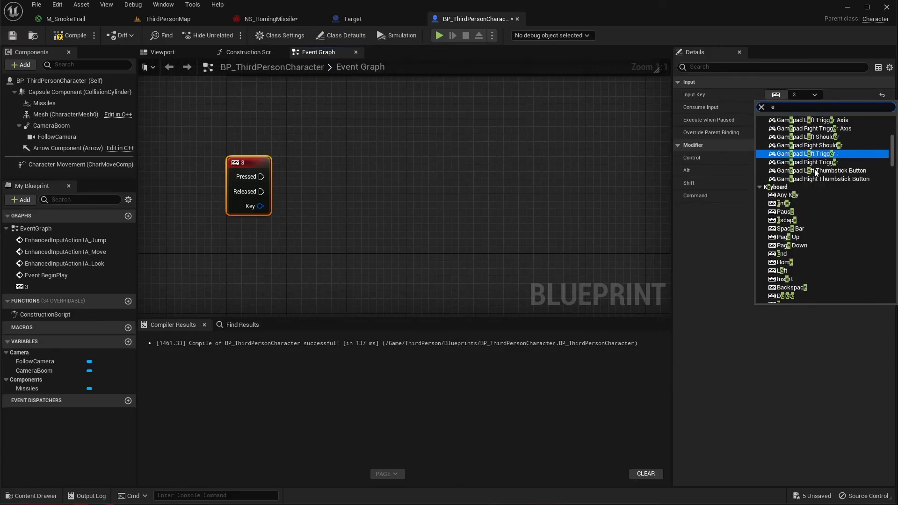
scroll(807, 194, down, 2)
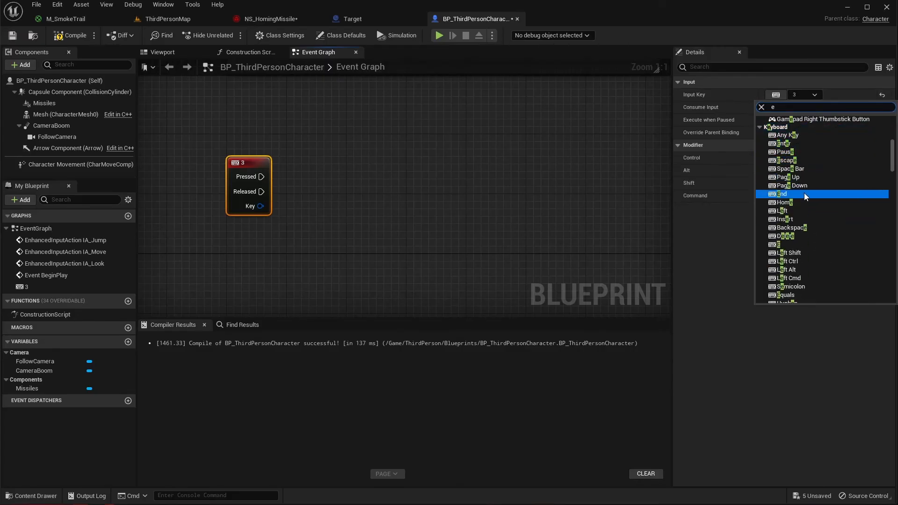
click(793, 236)
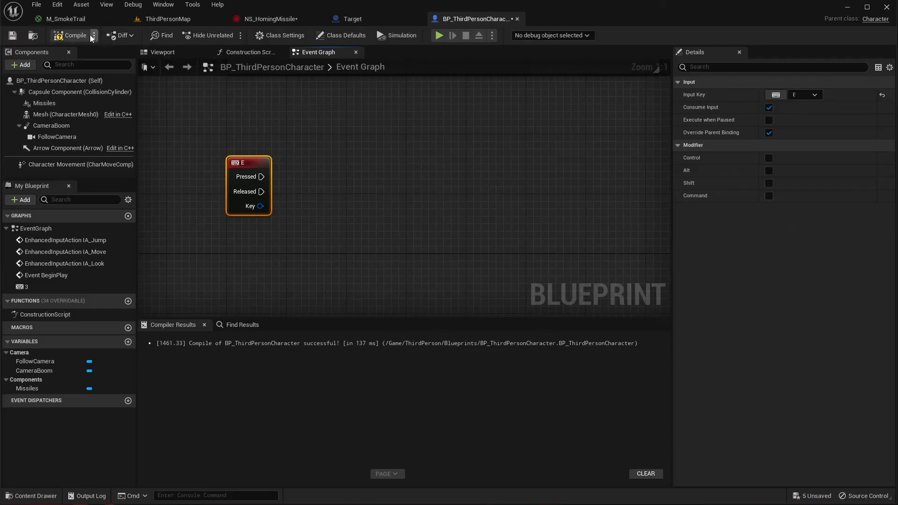
Compile the character Blueprint and delete the target-lookup chain after the BeginPlay group, from Get All Actors Of Class through Set Niagara Variable (Vector3) with its Missiles reference.
click(70, 35)
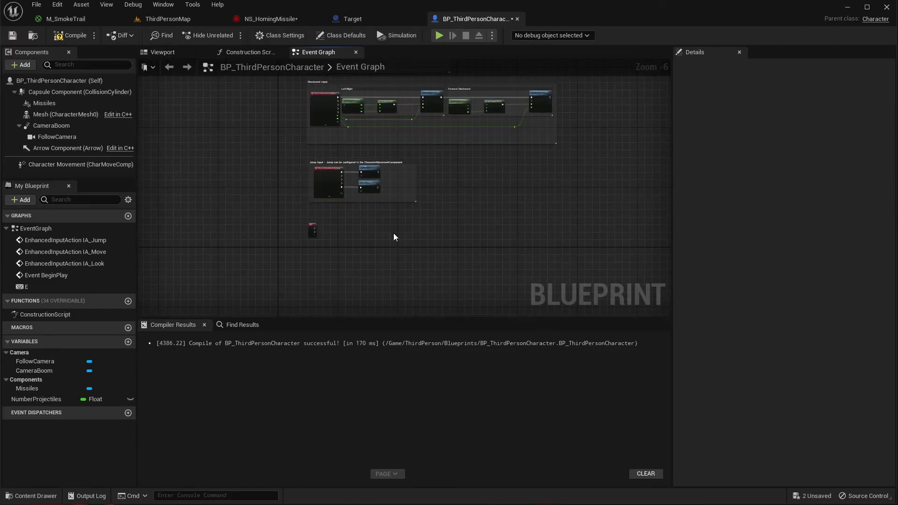
scroll(498, 164, up, 4)
right_drag(420, 193, 523, 272)
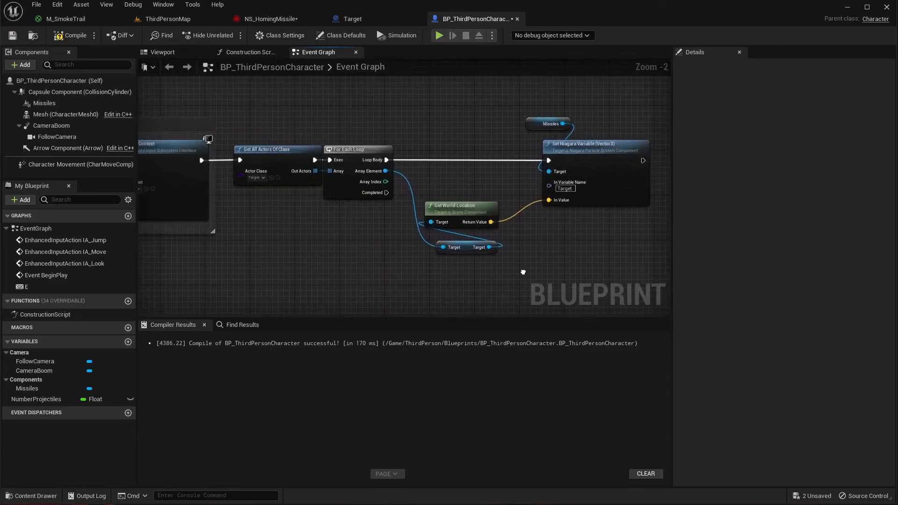
drag(613, 128, 282, 263)
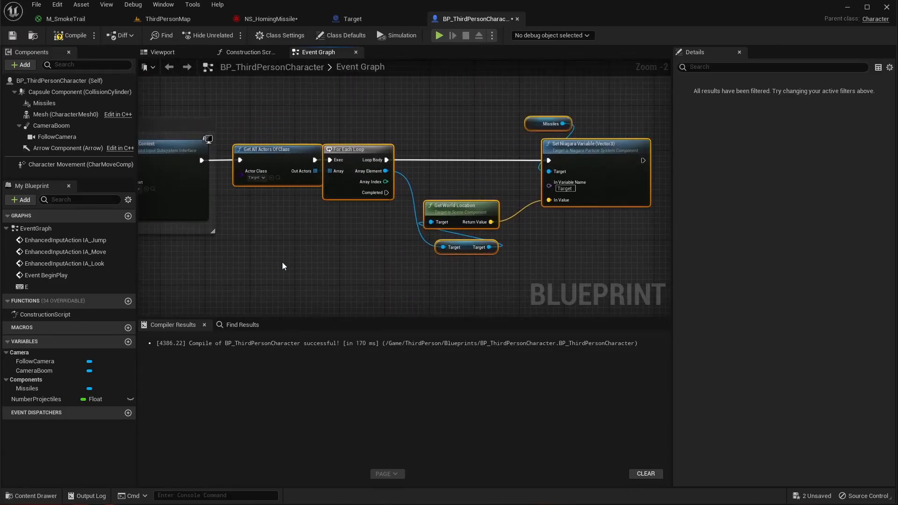
key(Delete)
Add a Missiles reference beside the E key event and a Set Float Parameter node targeting it, executed from Pressed.
scroll(299, 262, down, 4)
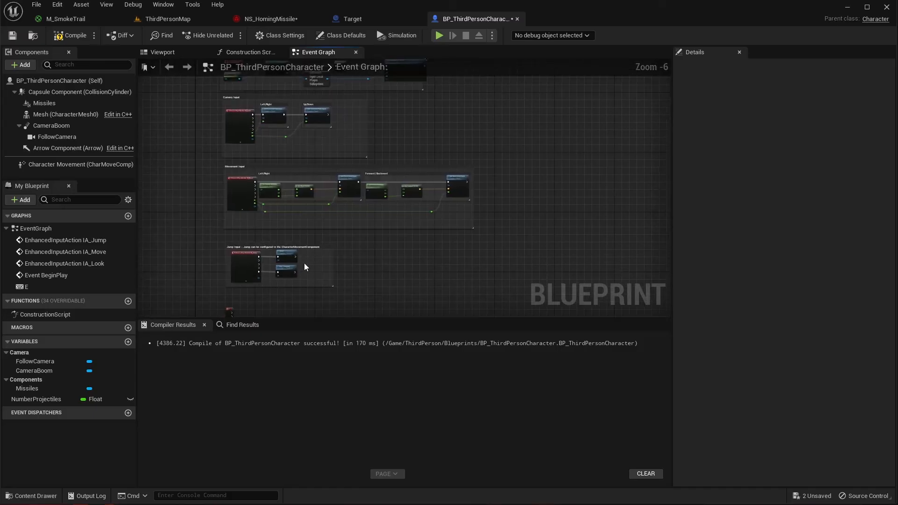
right_drag(304, 263, 331, 126)
scroll(253, 178, up, 6)
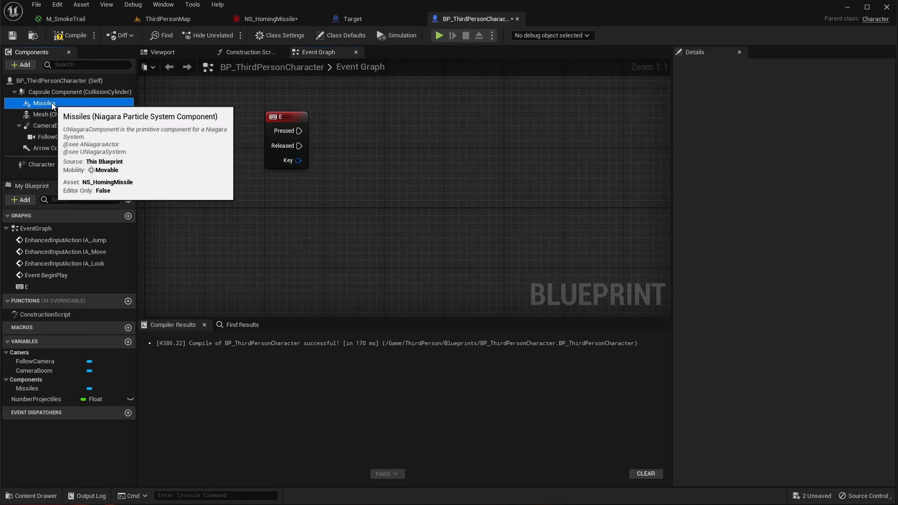
drag(55, 103, 331, 97)
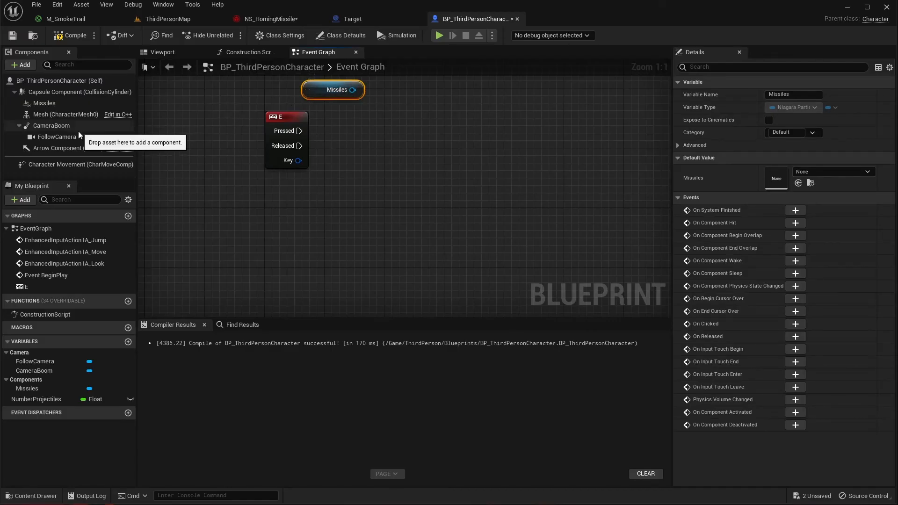
click(46, 103)
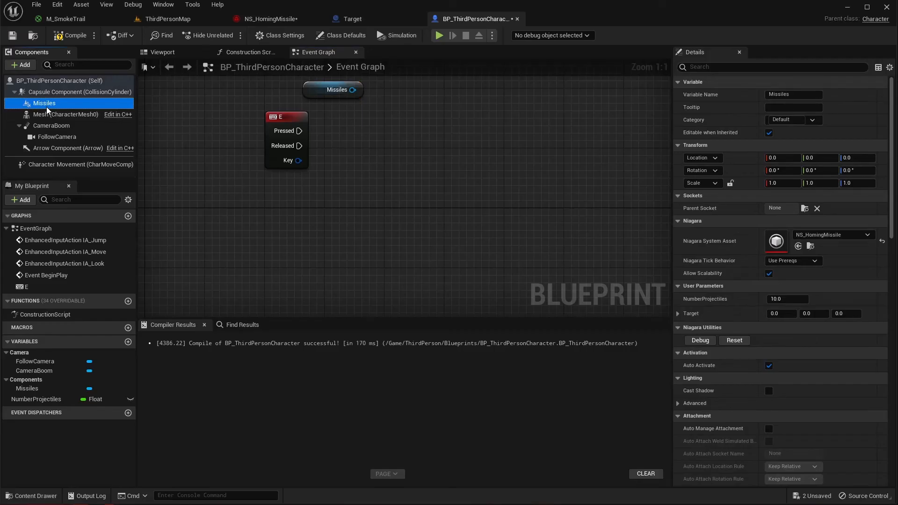
click(324, 90)
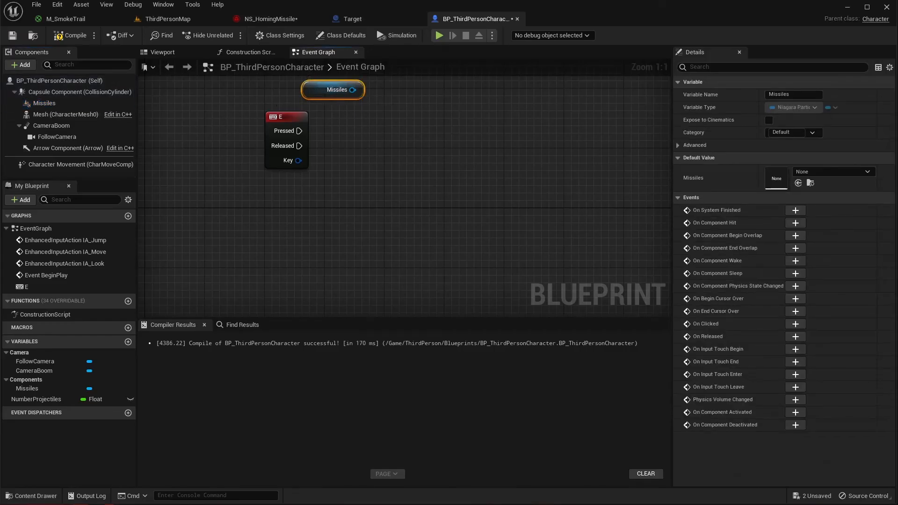
drag(355, 91, 372, 138)
text(set flo)
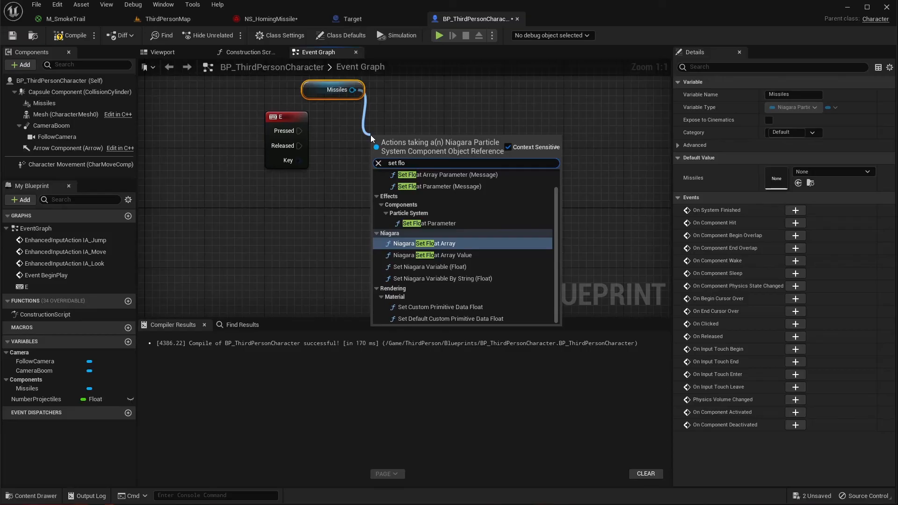
text(at par)
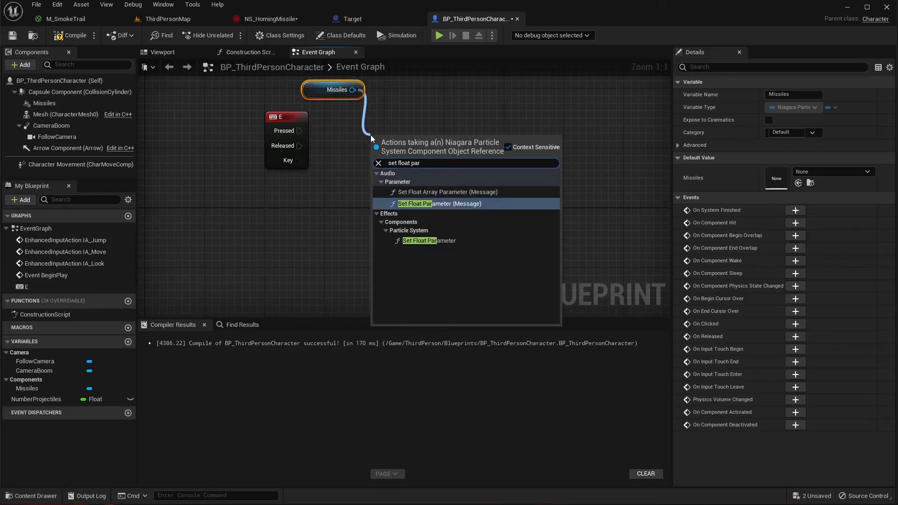
click(423, 240)
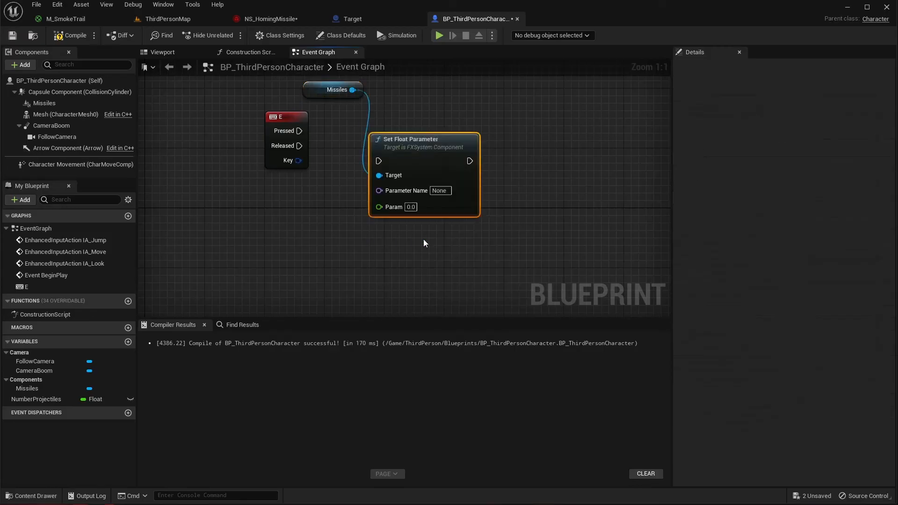
drag(382, 194, 364, 131)
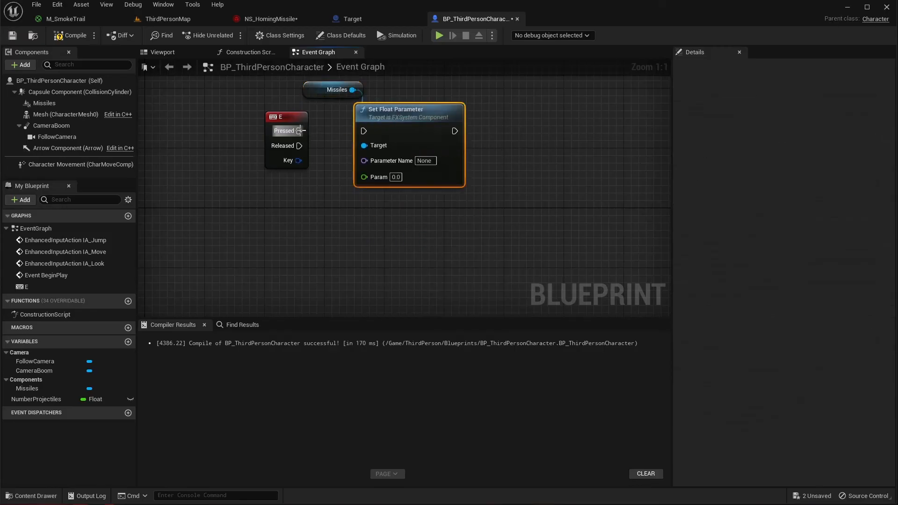
drag(300, 131, 363, 132)
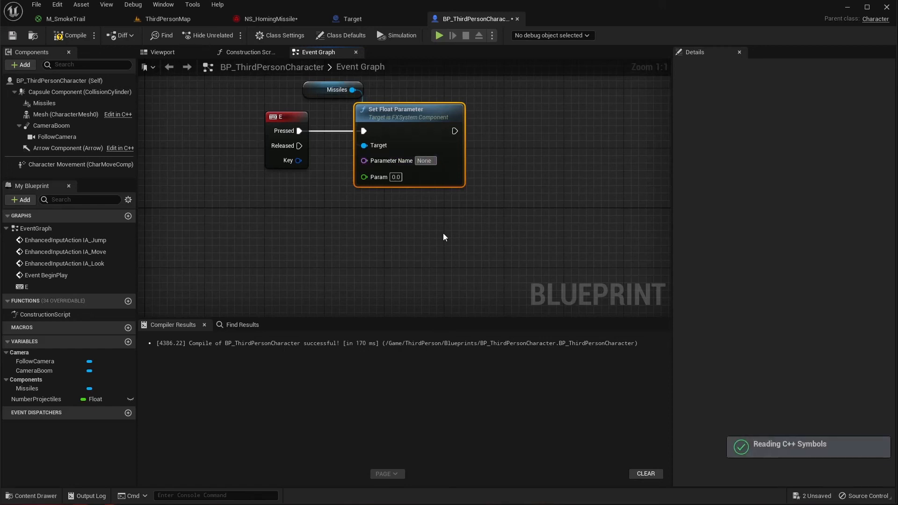
Set the Set Float Parameter node's Parameter Name to NumberProjectiles and its Param value to 50.
text(Numbe)
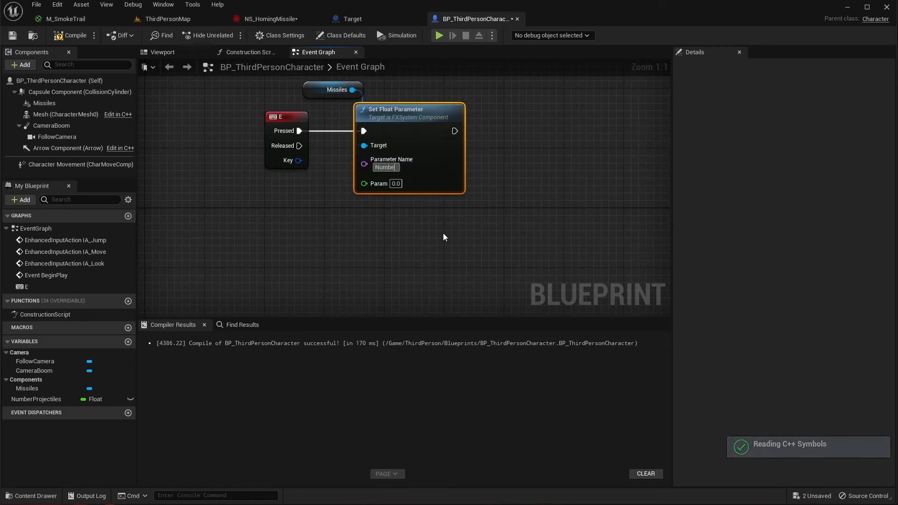
text(rProjectiles)
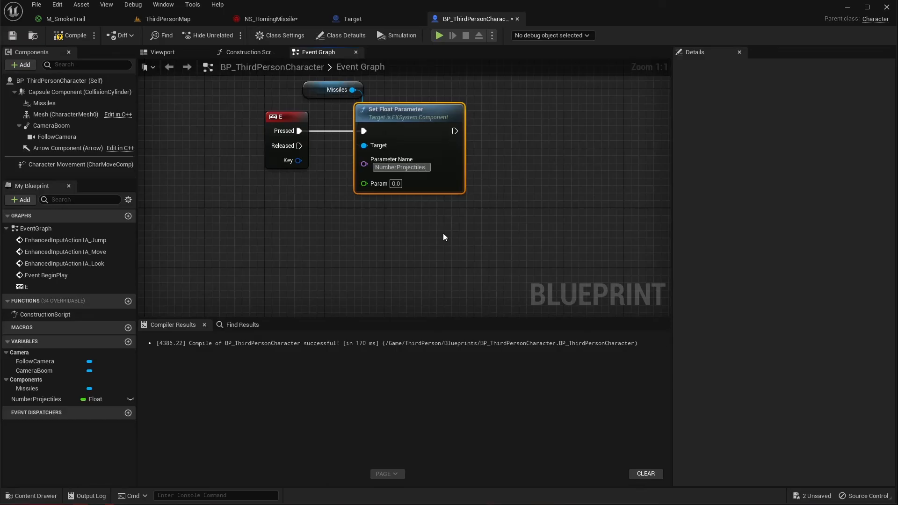
key(Return)
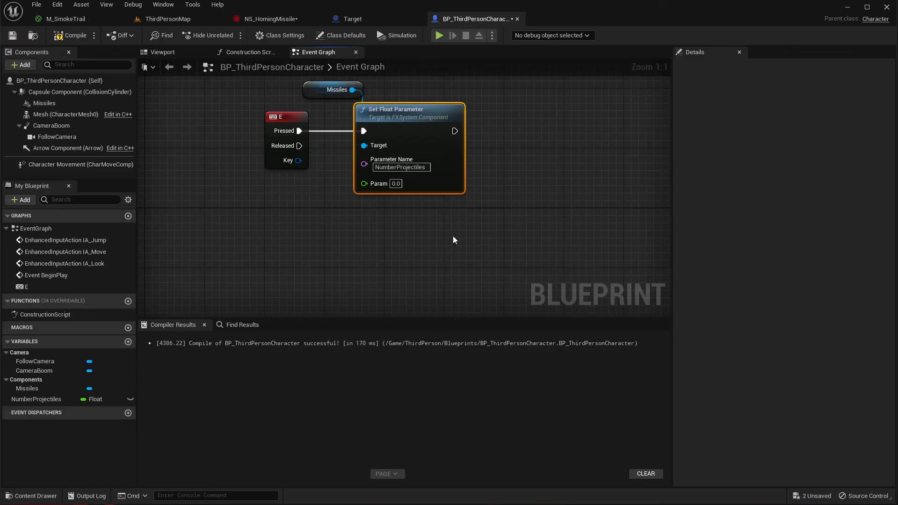
click(396, 183)
text(50)
key(Return)
Add a Set Active node for a second Missiles reference after Set Float Parameter, with New Active and Reset enabled.
right_drag(478, 152, 401, 203)
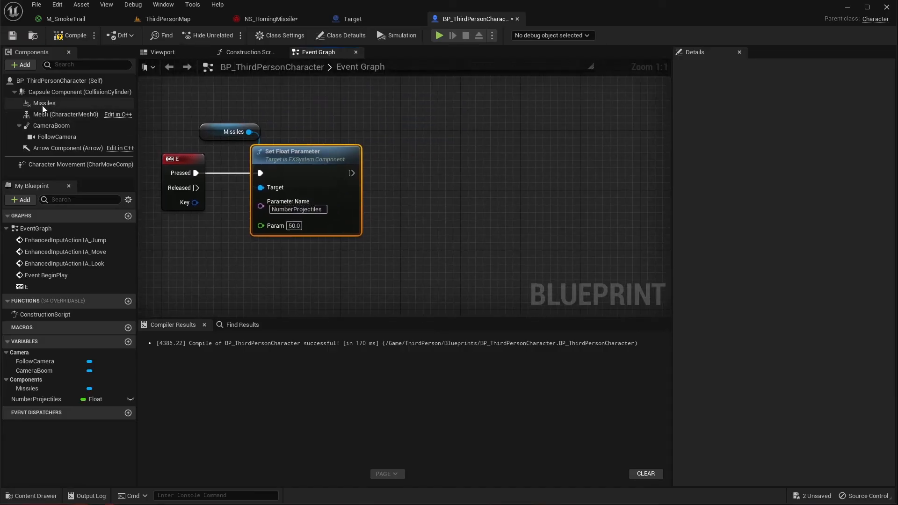
drag(43, 103, 403, 162)
click(375, 117)
text(set active)
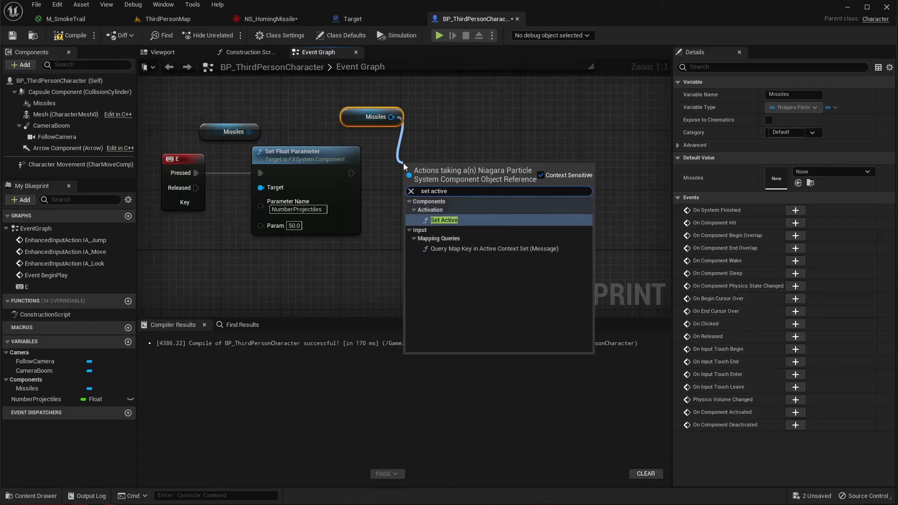
key(Return)
drag(350, 173, 422, 154)
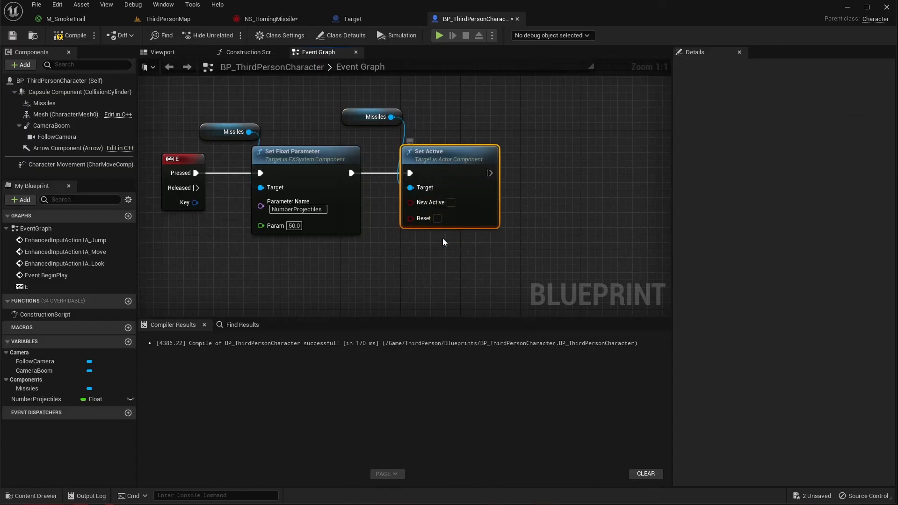
click(451, 202)
click(437, 218)
Add a Get All Actors Of Class node after Set Active with Actor Class set to Target, aligned with the chain.
right_drag(587, 213, 320, 211)
scroll(367, 209, down, 1)
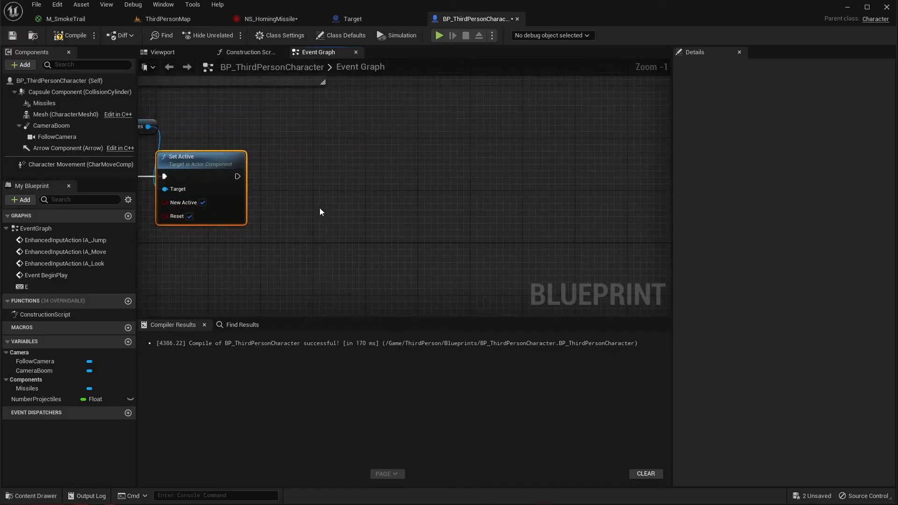
drag(234, 175, 283, 175)
text(get all actors)
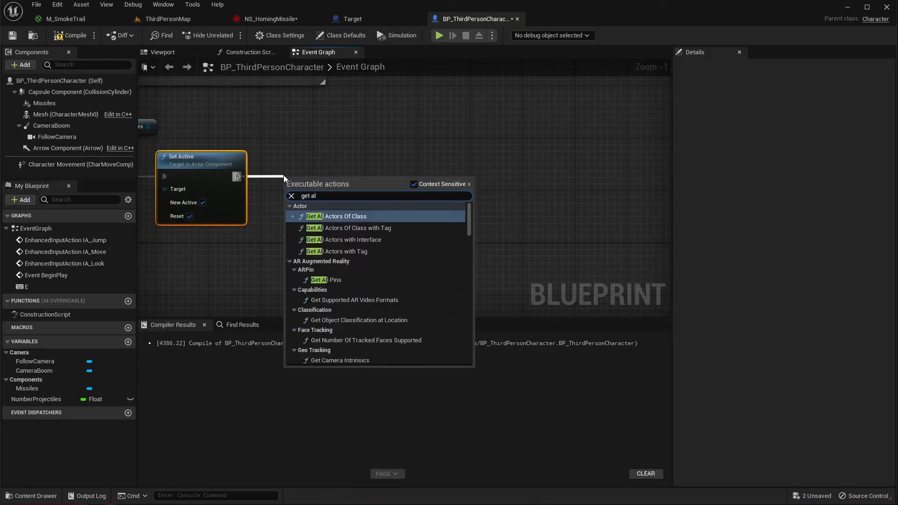
key(Return)
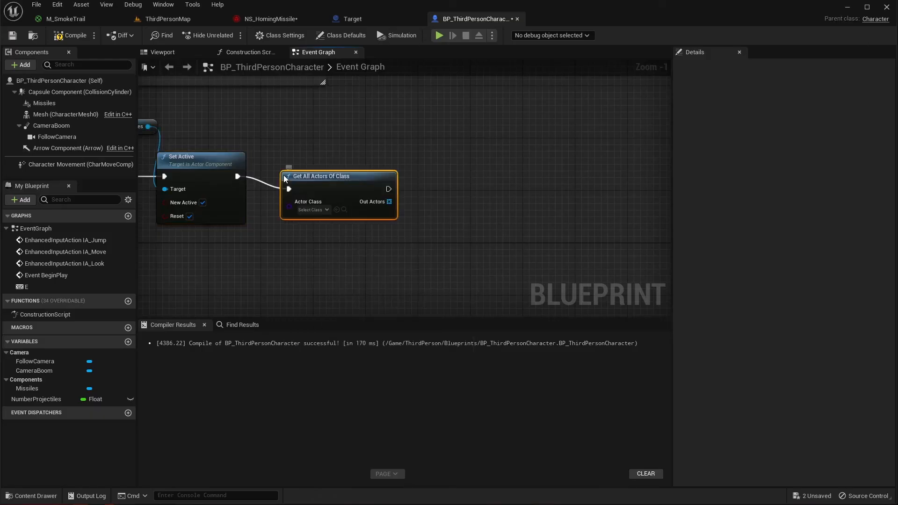
click(313, 210)
text(target)
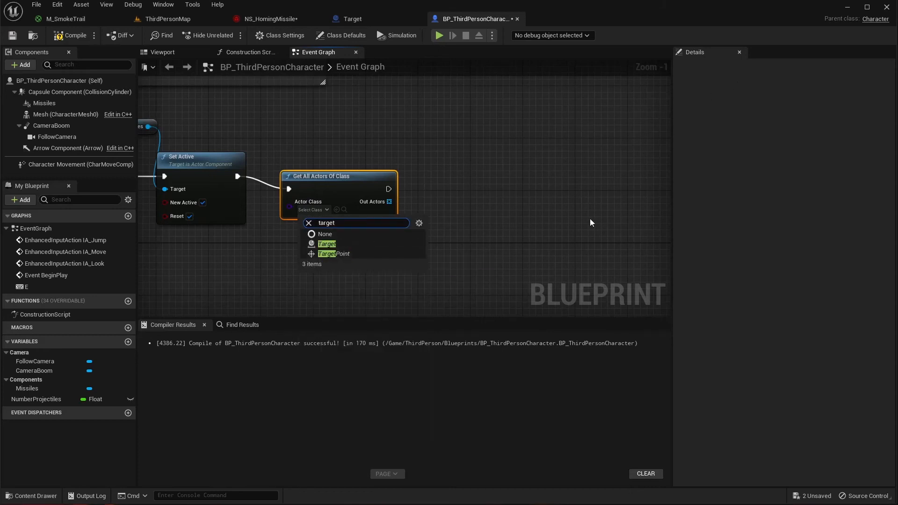
click(327, 243)
drag(344, 180, 330, 167)
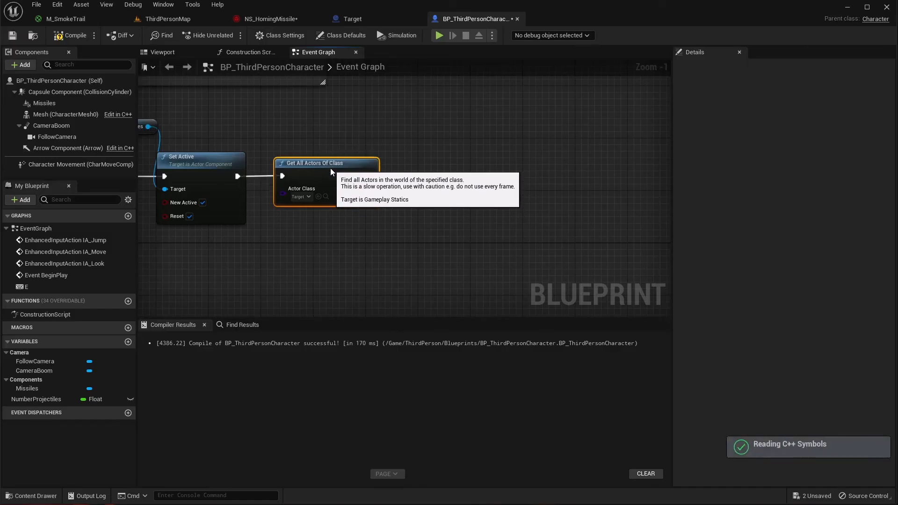
Add a For Each Loop node that iterates over the Out Actors array of Get All Actors Of Class.
right_drag(331, 167, 233, 162)
drag(274, 183, 318, 163)
text(for each)
key(Return)
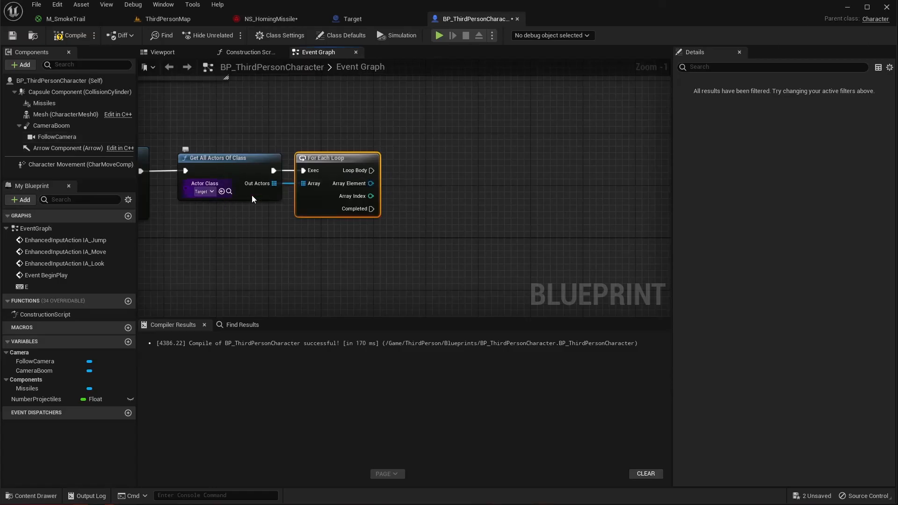
Add a Get Actor Location node fed by the For Each Loop's Array Element.
drag(370, 183, 415, 203)
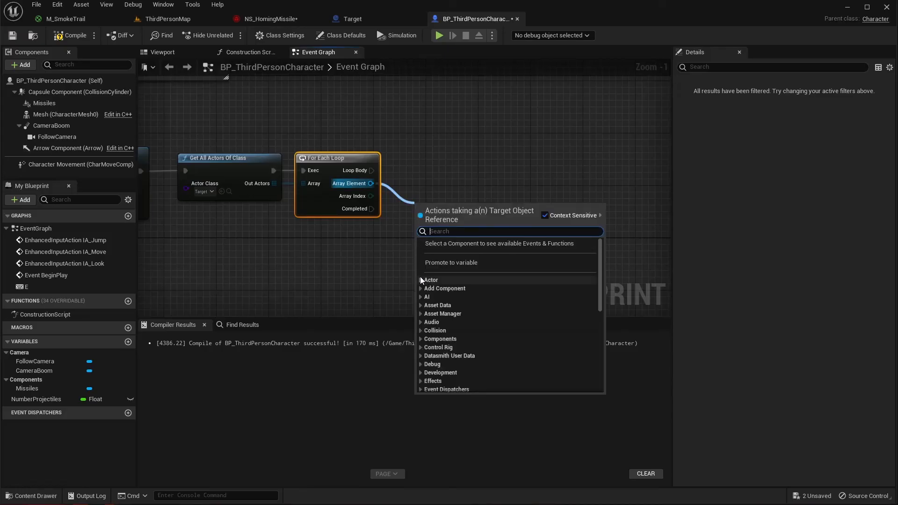
text(get world lo)
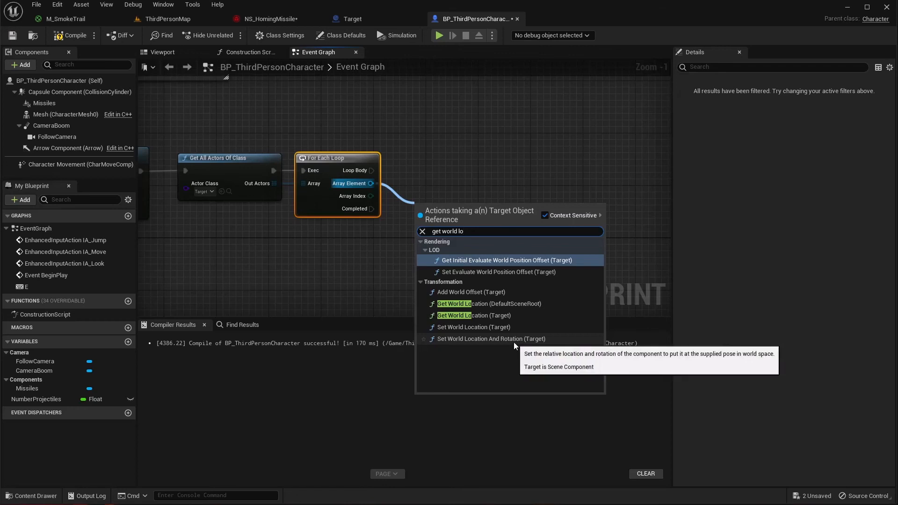
key(BackSpace)
key(BackSpace)
key(BackSpace)
key(BackSpace)
key(BackSpace)
key(BackSpace)
key(BackSpace)
key(BackSpace)
text(a)
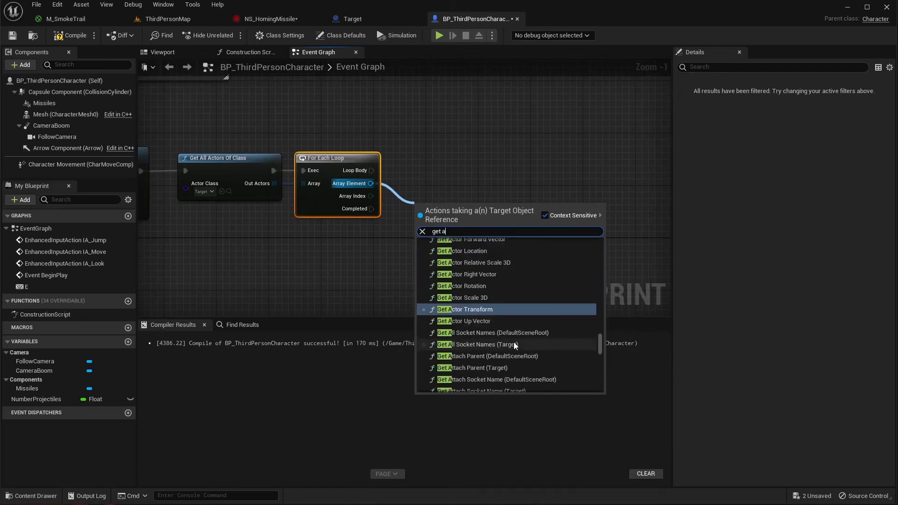
text(ctor loc)
key(Return)
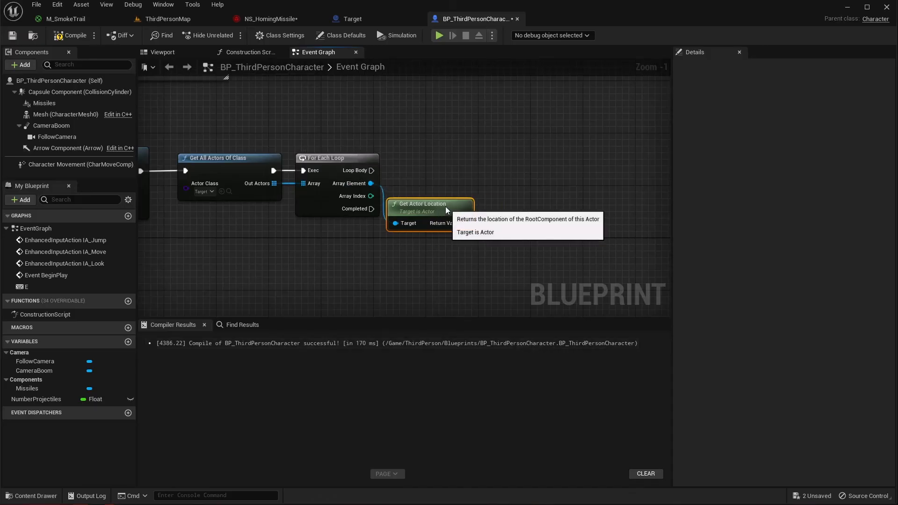
Add a Set Niagara Variable (Vector3) node targeting a new Missiles reference, executed from Loop Body, with Get Actor Location's Return Value as In Value.
right_drag(518, 201, 407, 224)
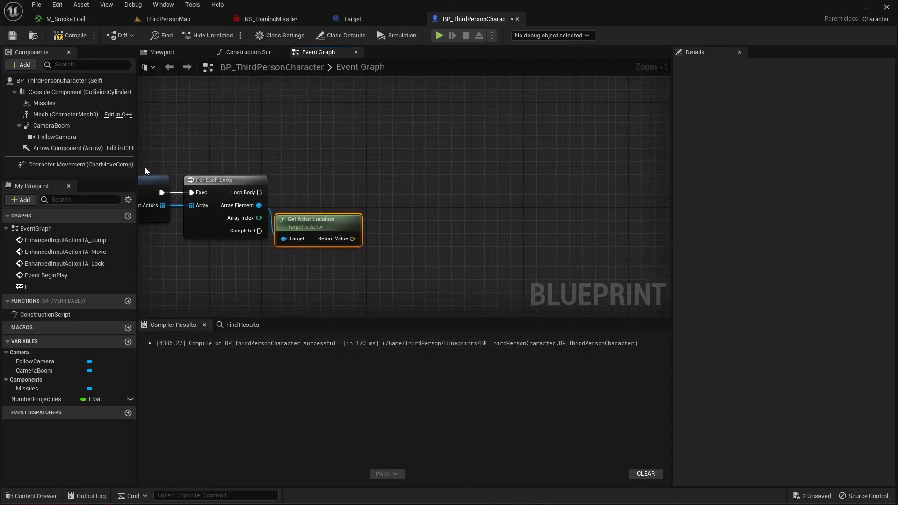
click(49, 105)
drag(49, 105, 403, 182)
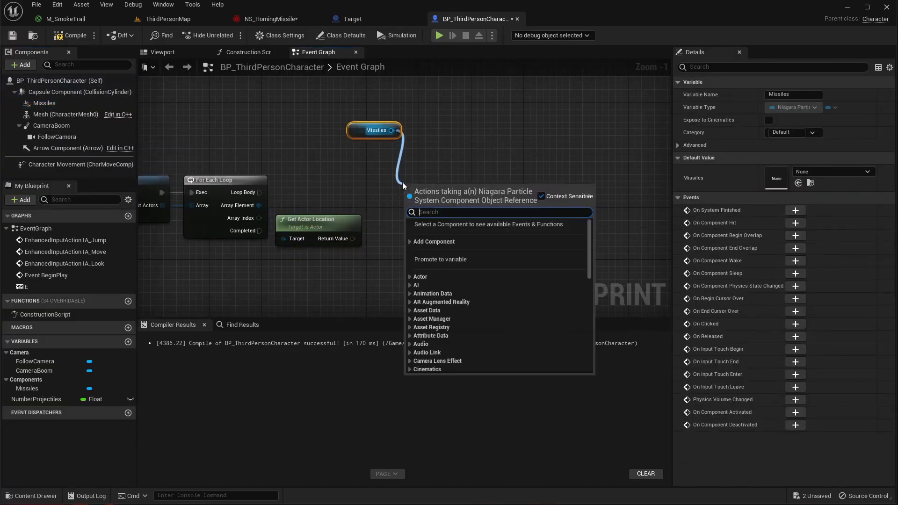
text(set niagar)
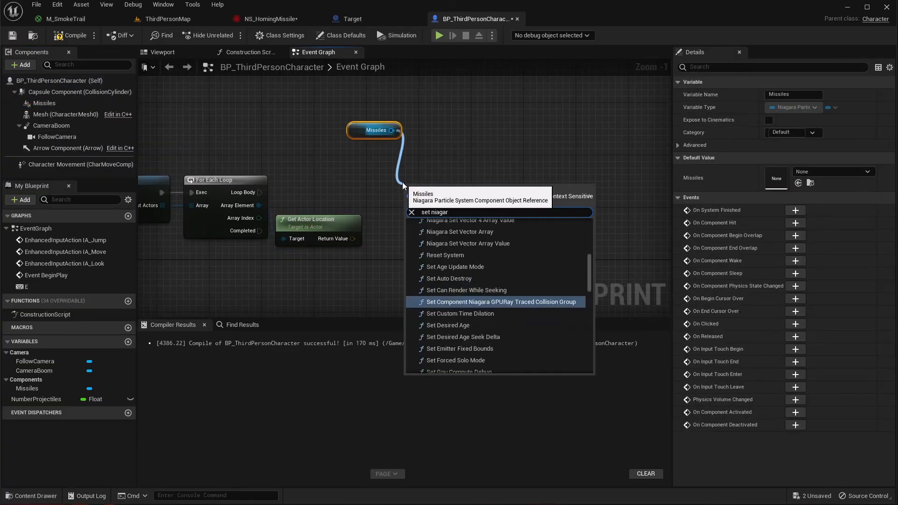
text( vector)
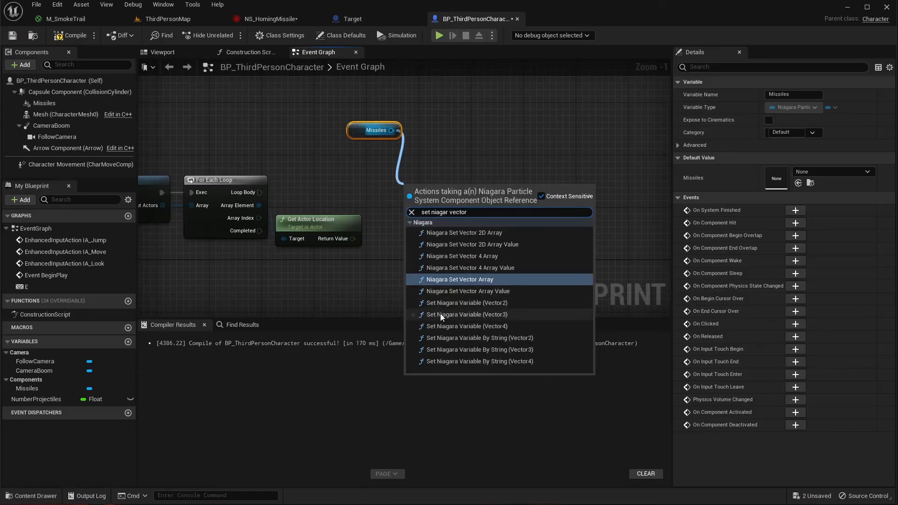
click(467, 318)
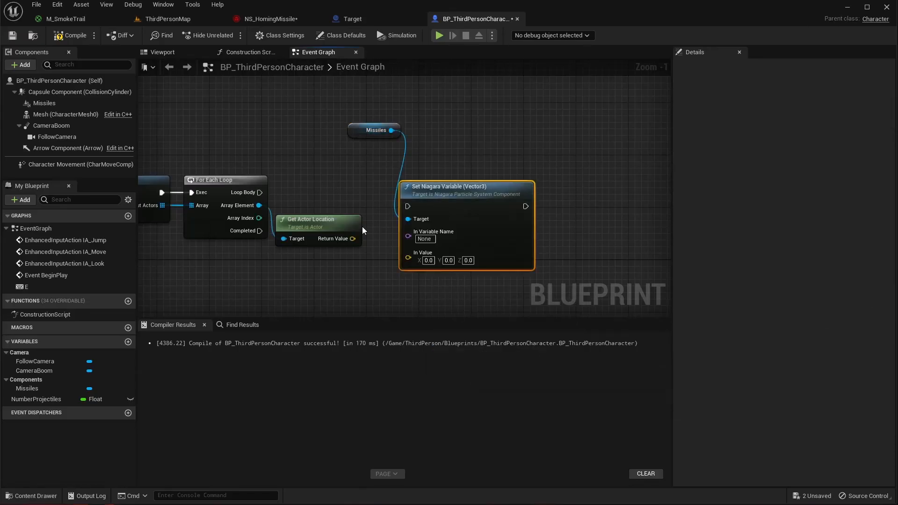
drag(260, 192, 433, 185)
drag(352, 239, 412, 245)
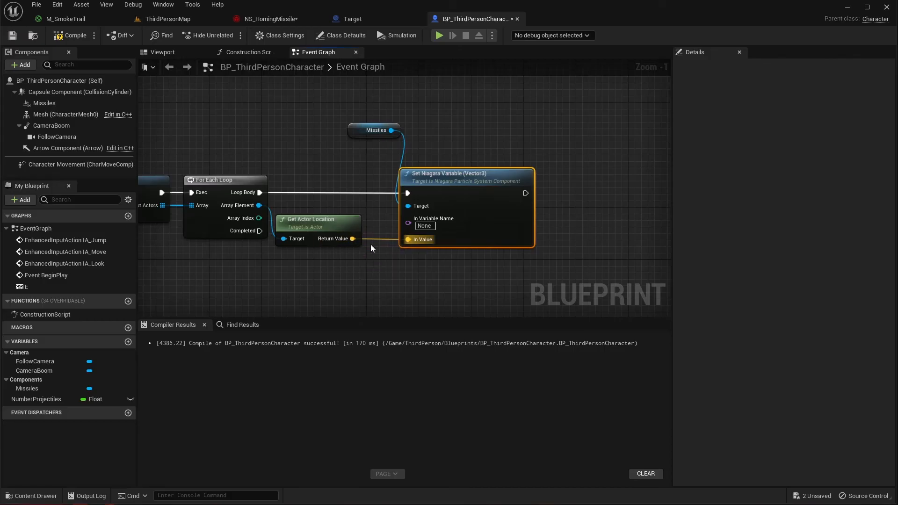
Set the In Variable Name of Set Niagara Variable (Vector3) to Target, matching the NS_HomingMissile user parameter, and compile the Blueprint.
click(427, 226)
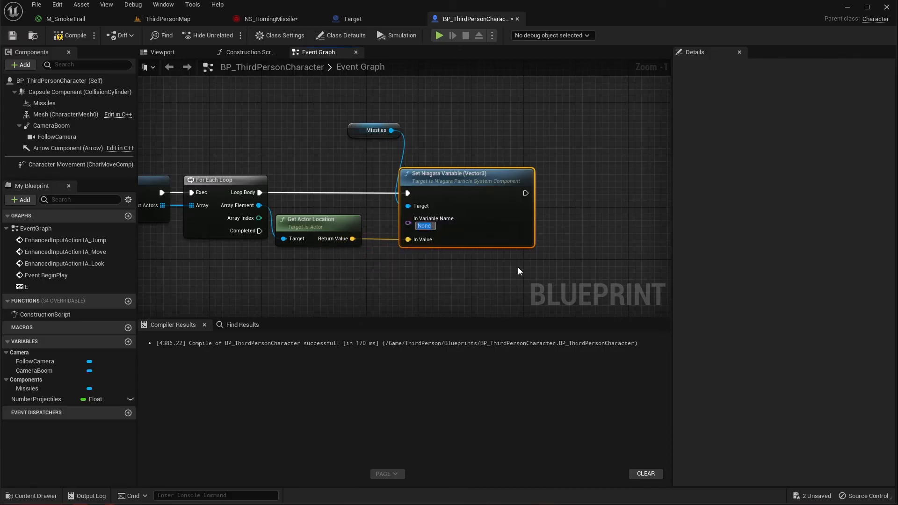
text(Target)
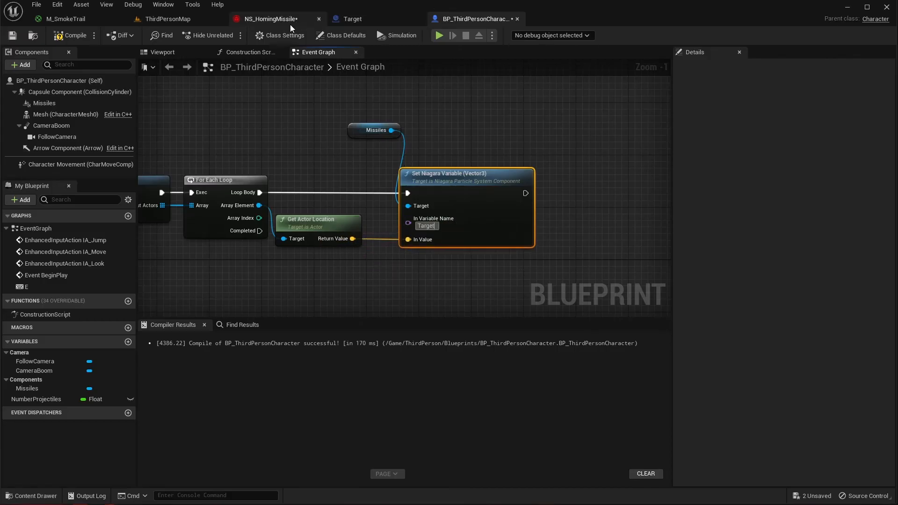
click(287, 23)
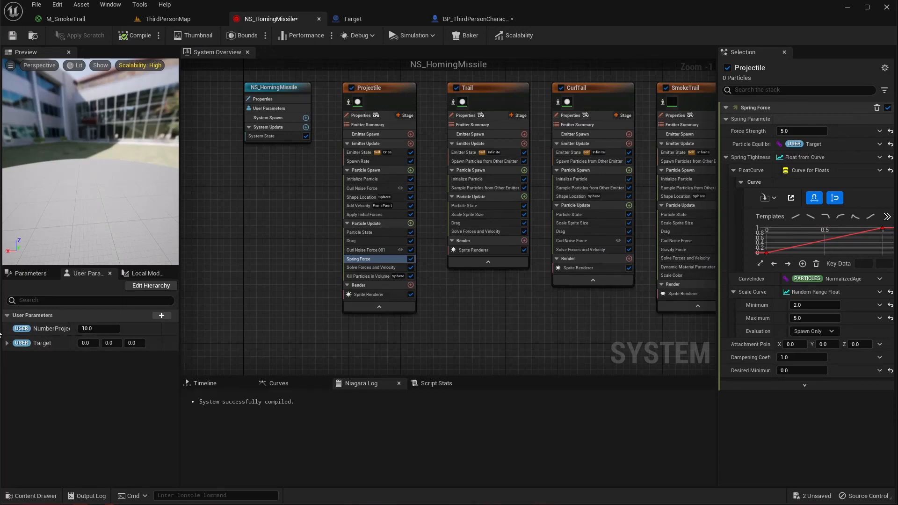
click(476, 19)
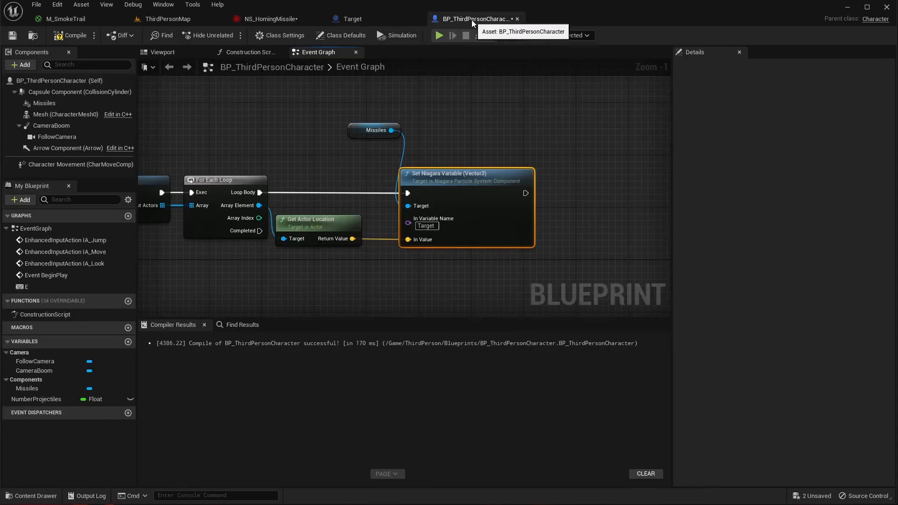
click(75, 35)
right_drag(140, 107, 426, 150)
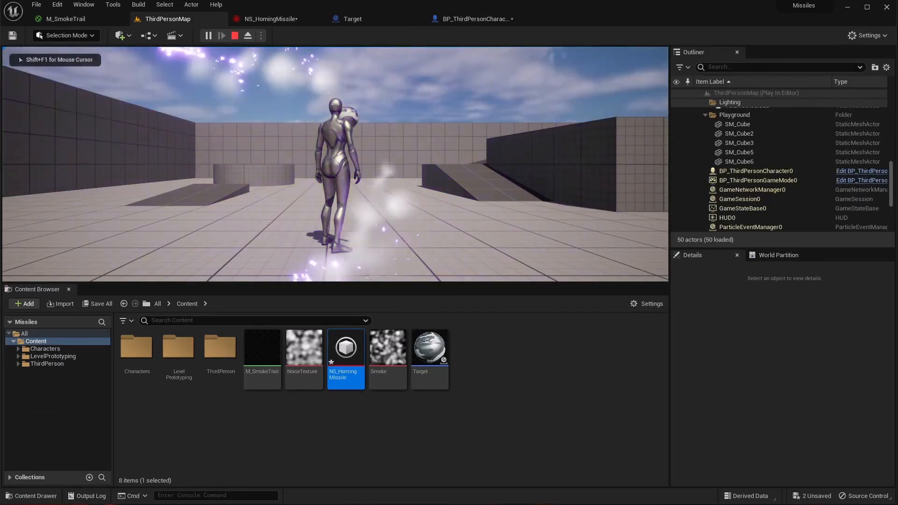
Play-test ThirdPersonMap, moving the character around and repeatedly launching missiles at the target sphere, and end the session.
key(w)
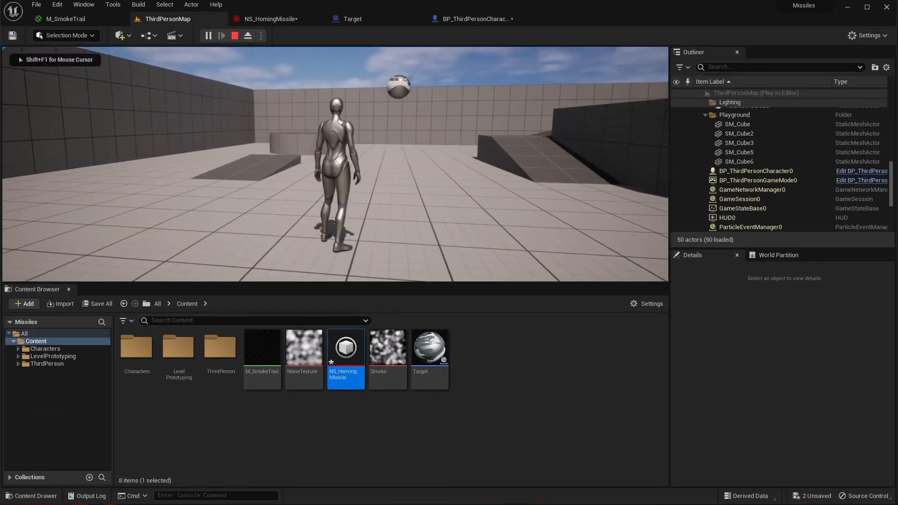
key(f)
key(a)
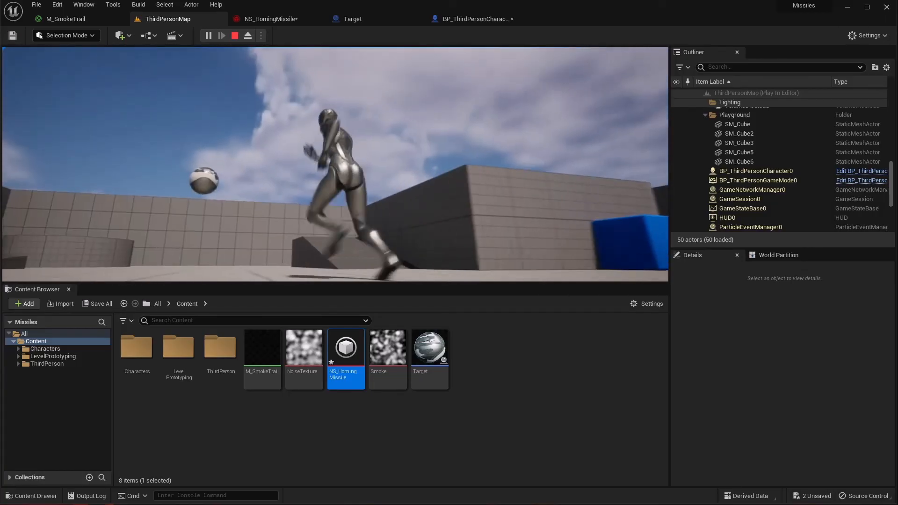
key(f)
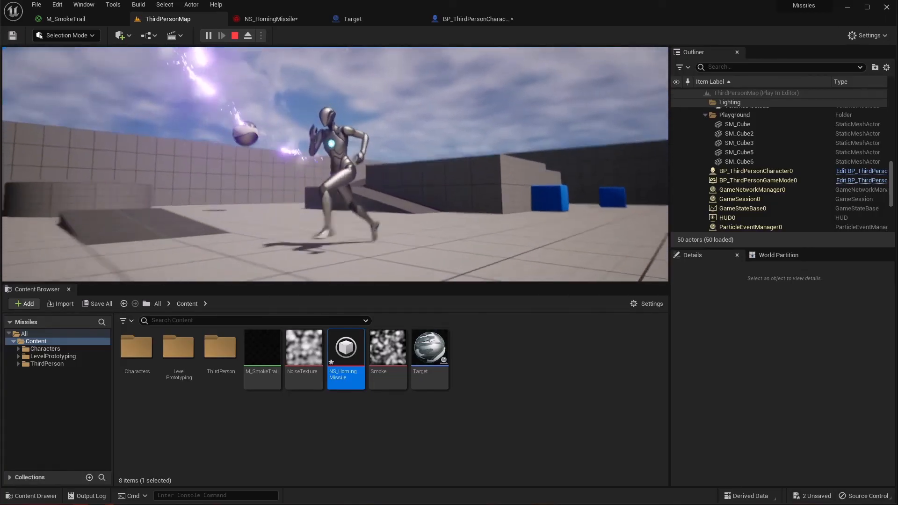
key(w)
key(f)
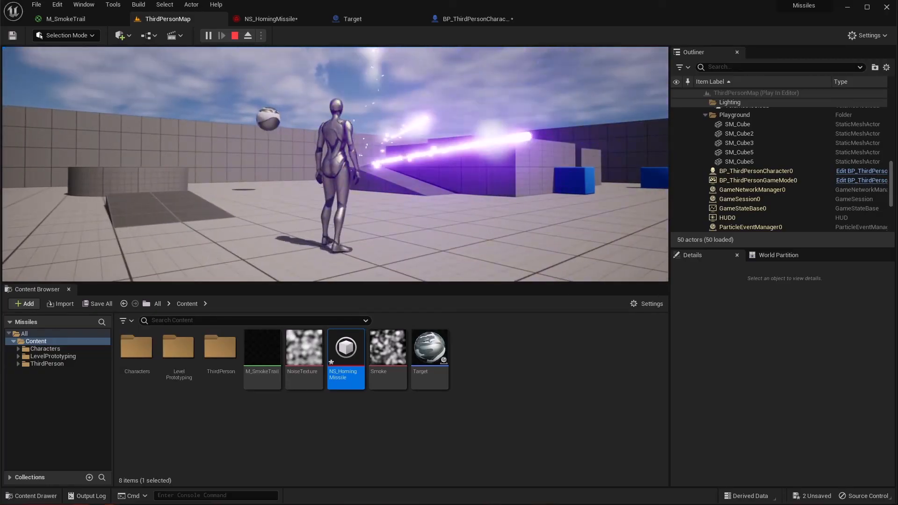
key(d)
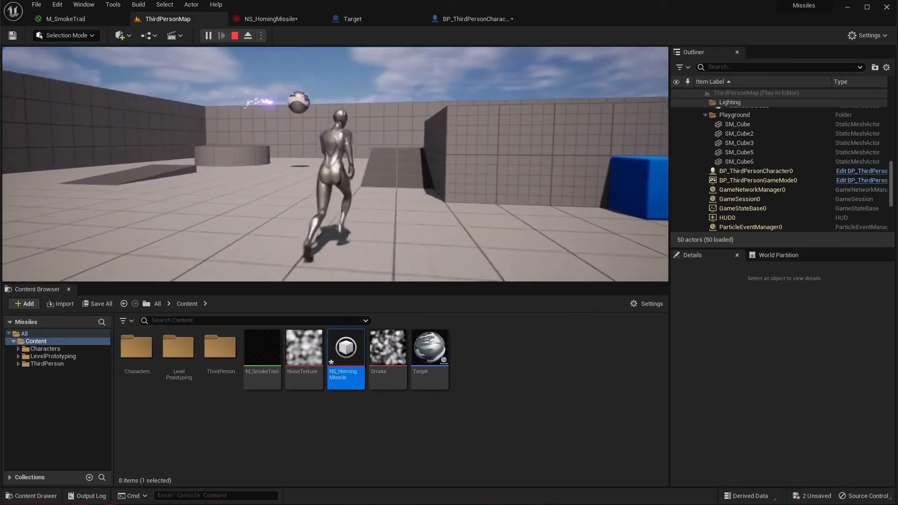
key(Escape)
Delete the NumberProjectiles float variable from BP_ThirdPersonCharacter.
click(487, 22)
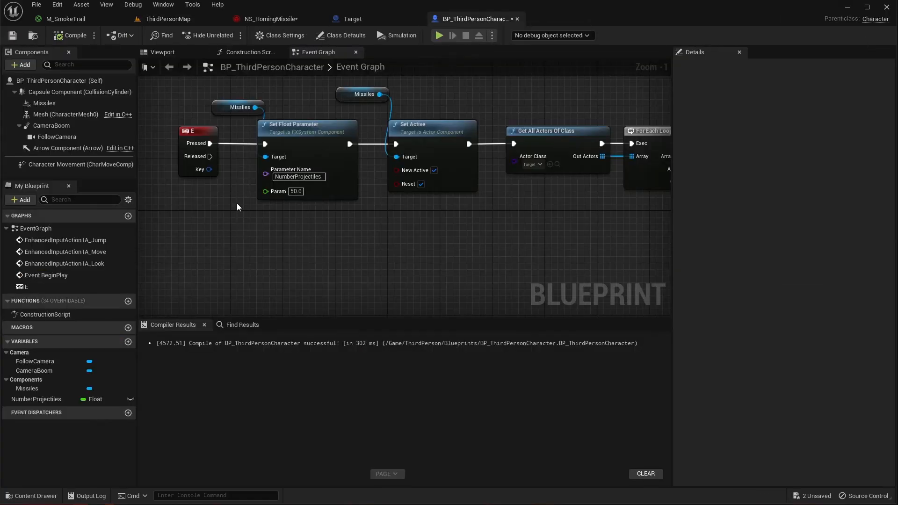
click(73, 403)
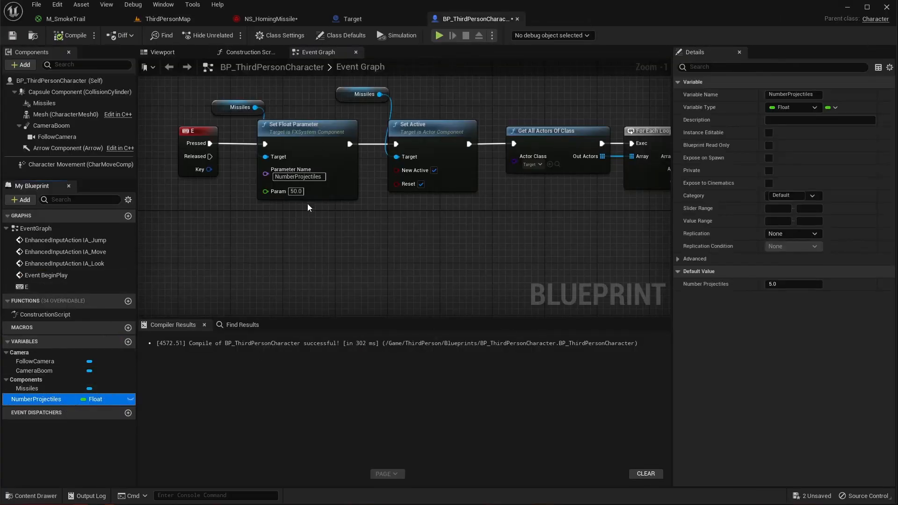
right_click(54, 400)
click(85, 467)
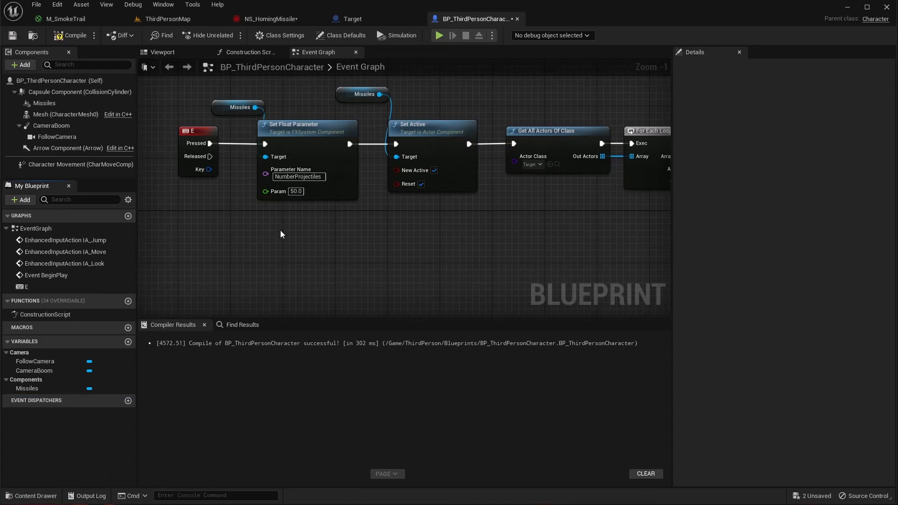
Set the Param value of the Set Float Parameter node to 500 and compile the Blueprint.
click(296, 193)
text(500)
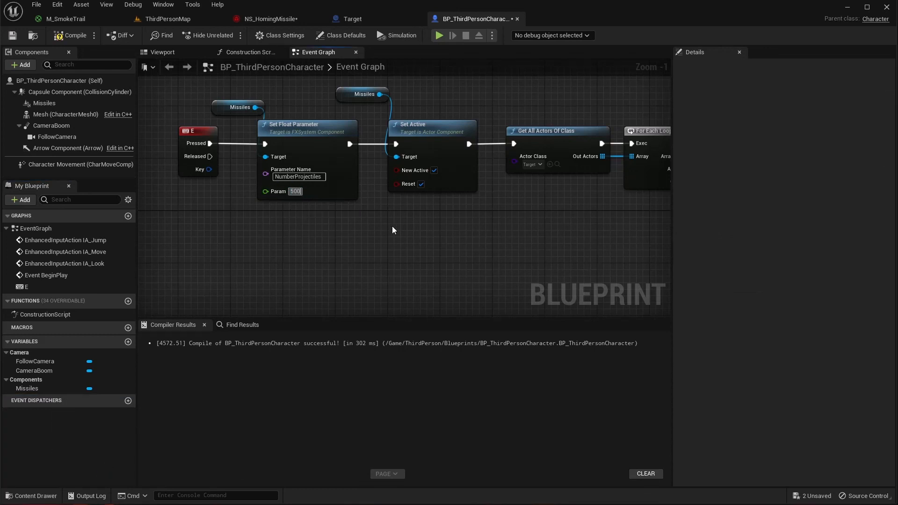
key(Return)
click(73, 39)
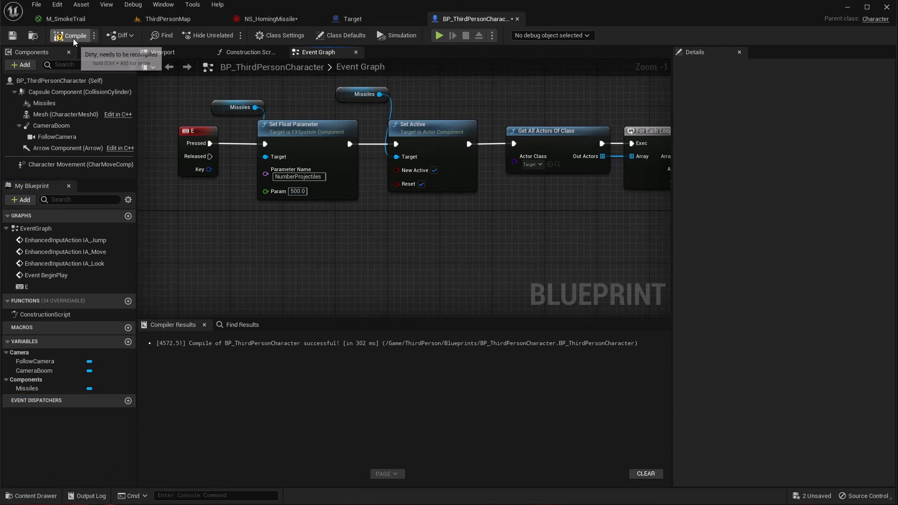
Play-test ThirdPersonMap to check the missile launch with 500 projectiles, and end the session.
click(254, 18)
click(173, 21)
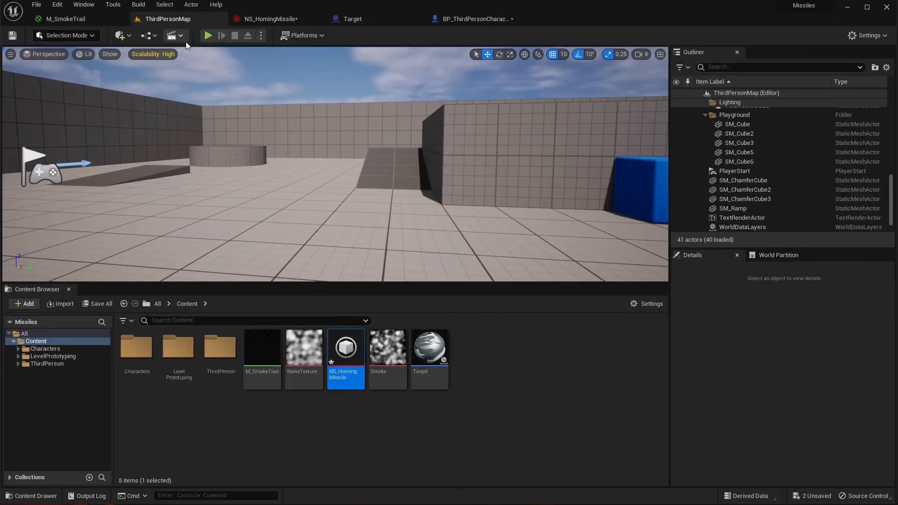
click(208, 35)
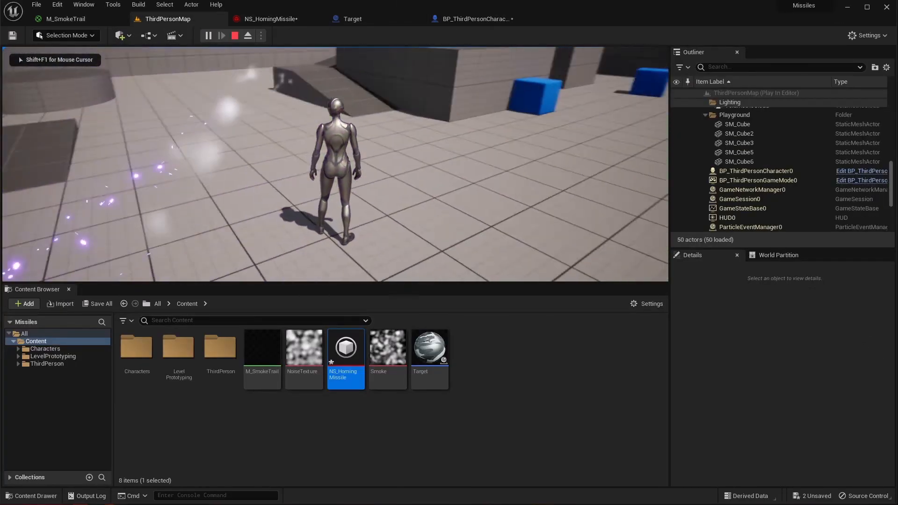
key(a)
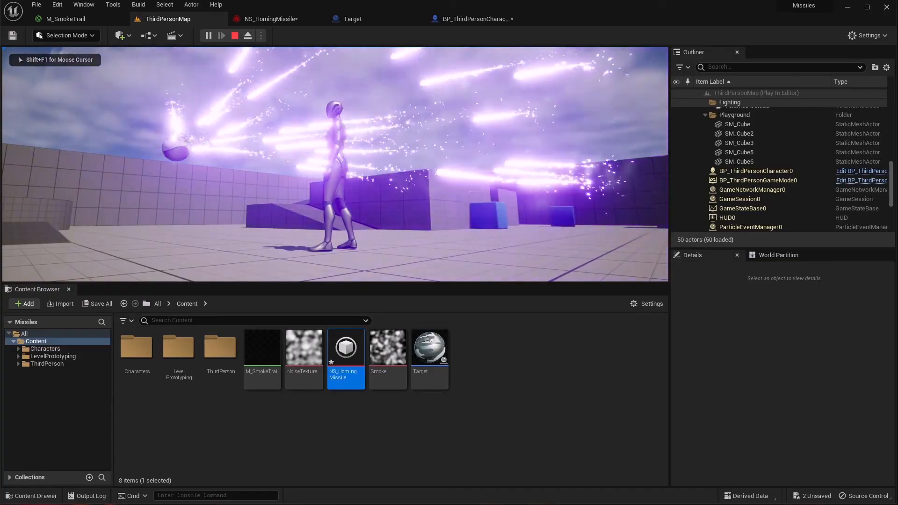
key(shift+F1)
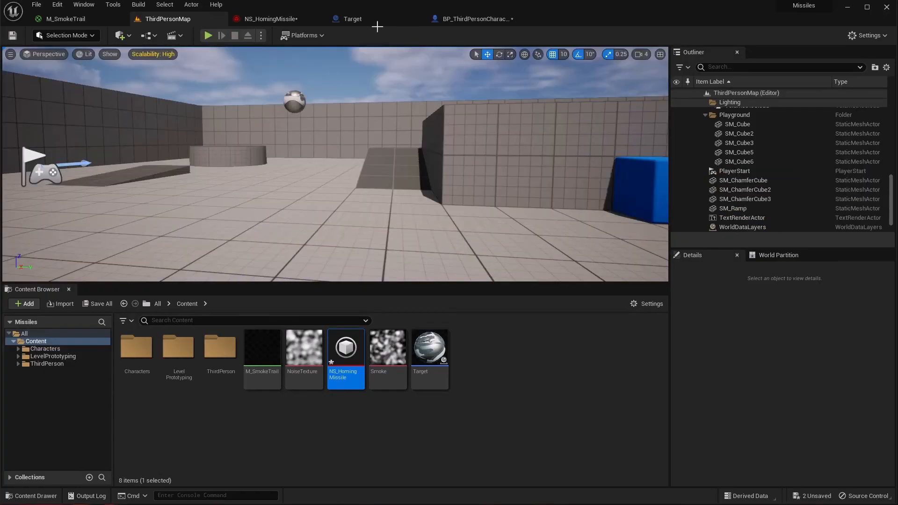
Disable Auto Activate on the Missiles component of BP_ThirdPersonCharacter.
click(284, 20)
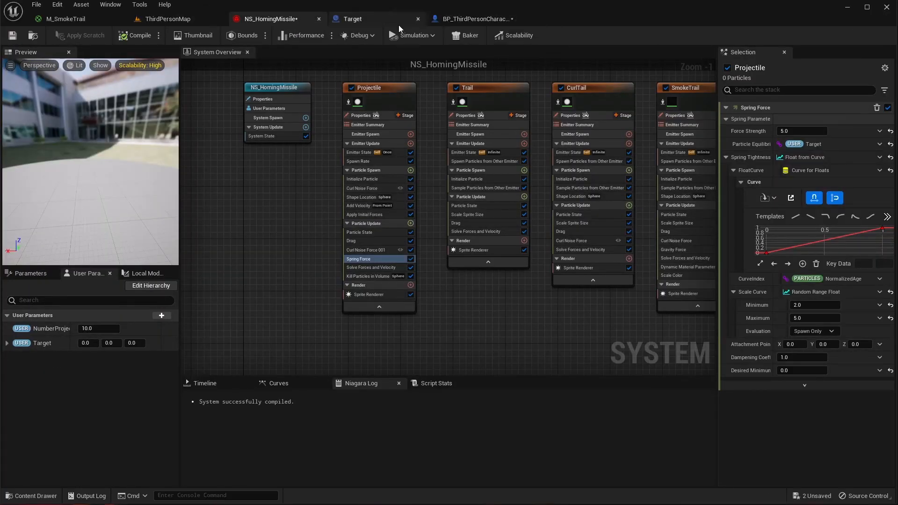
click(461, 19)
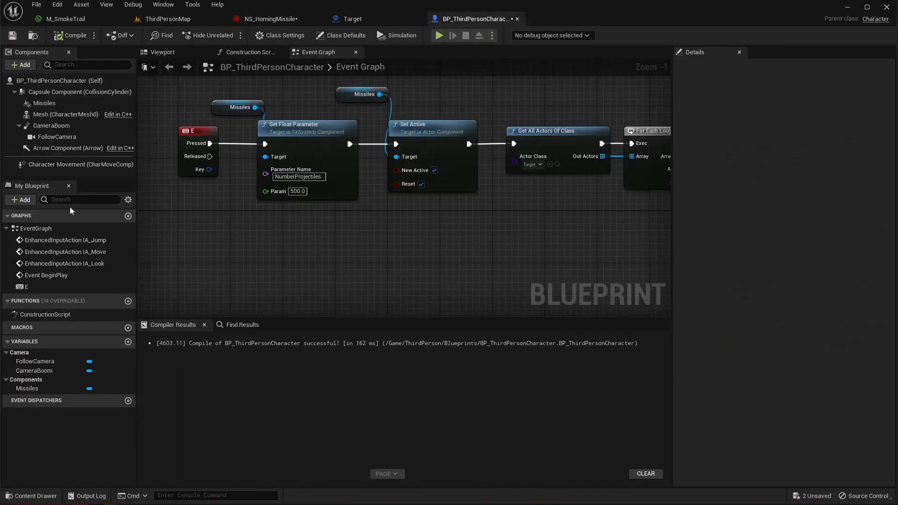
click(59, 107)
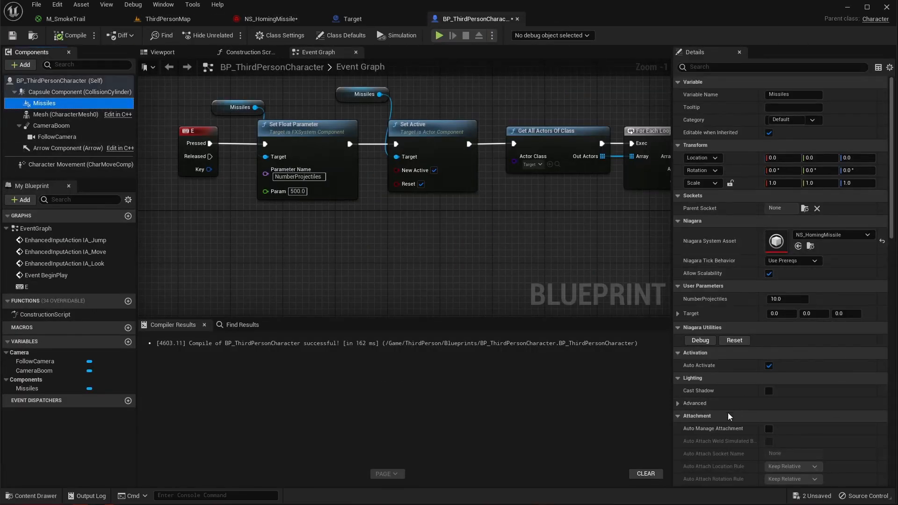
click(769, 367)
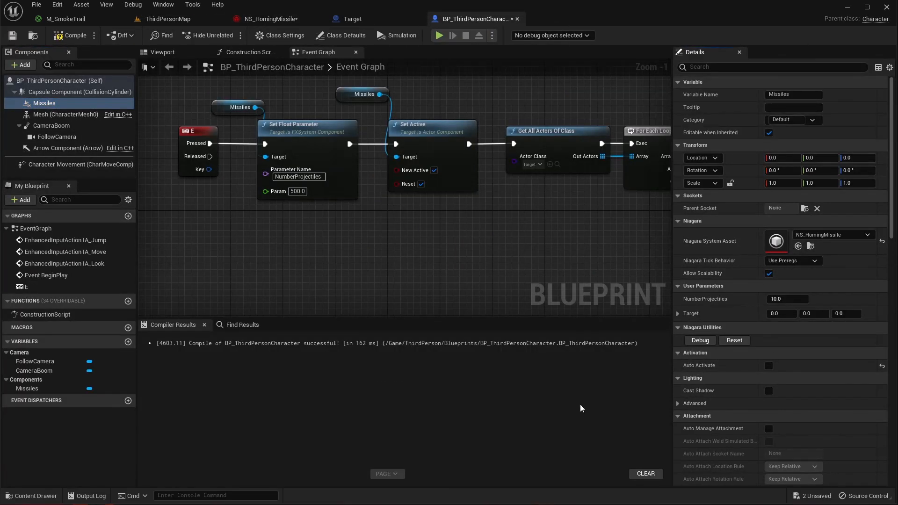
Play-test ThirdPersonMap, running and jumping around the level while repeatedly launching missiles at the target, and end the session.
click(166, 19)
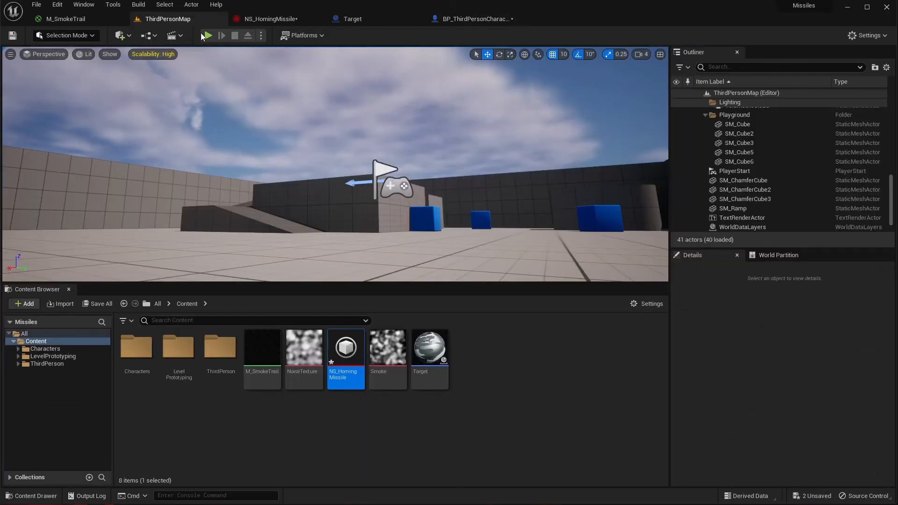
key(alt+p)
key(w)
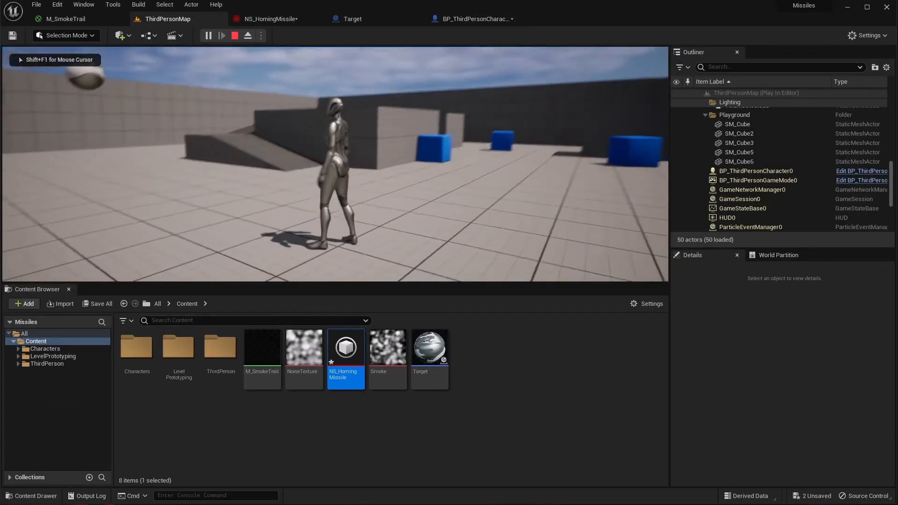
key(f)
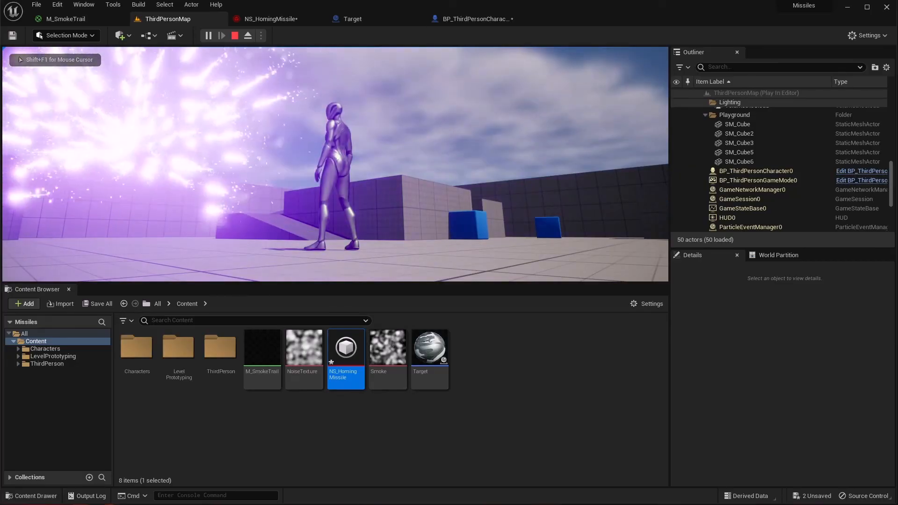
key(a)
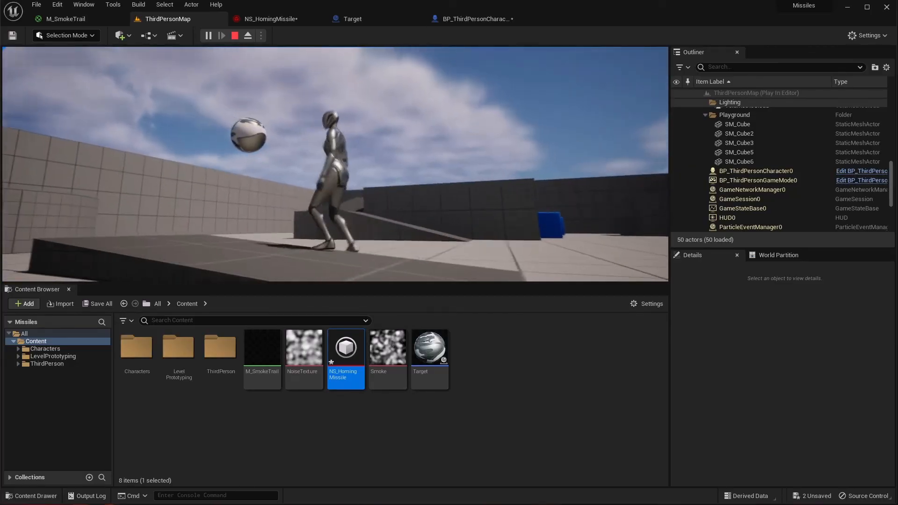
key(f)
key(d)
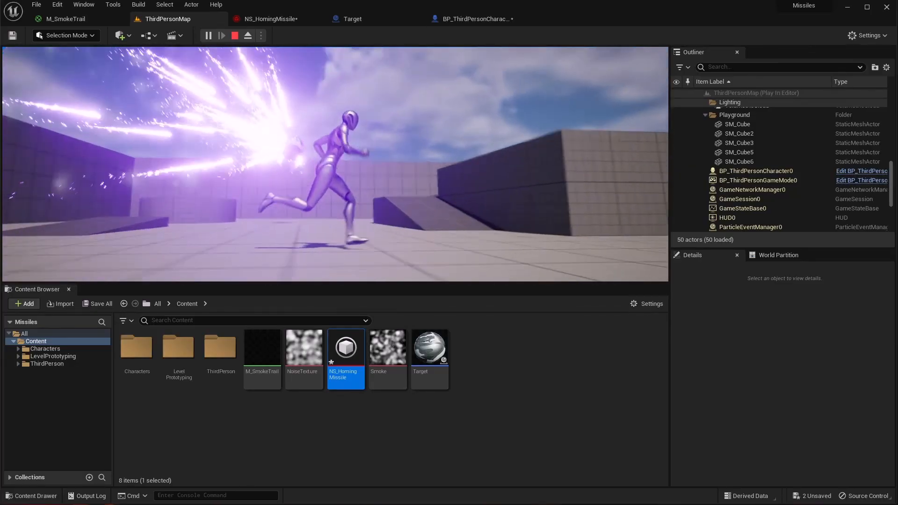
key(f)
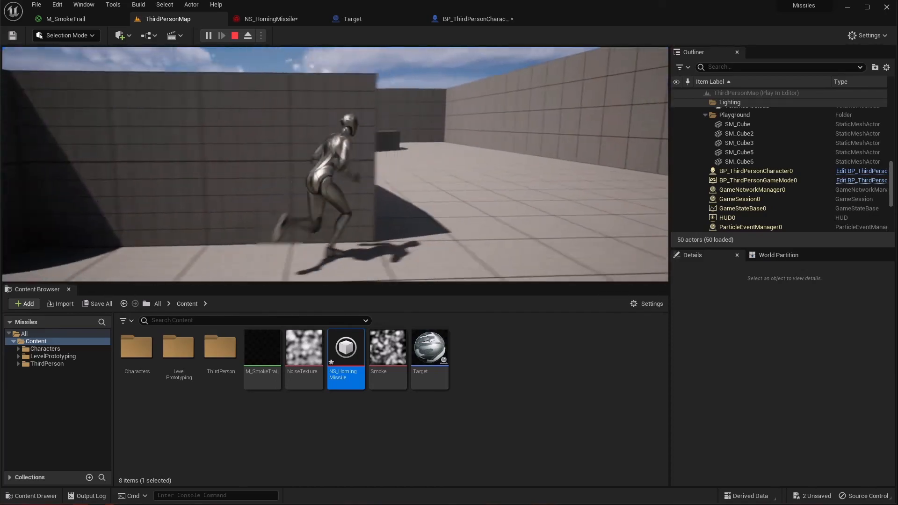
key(f)
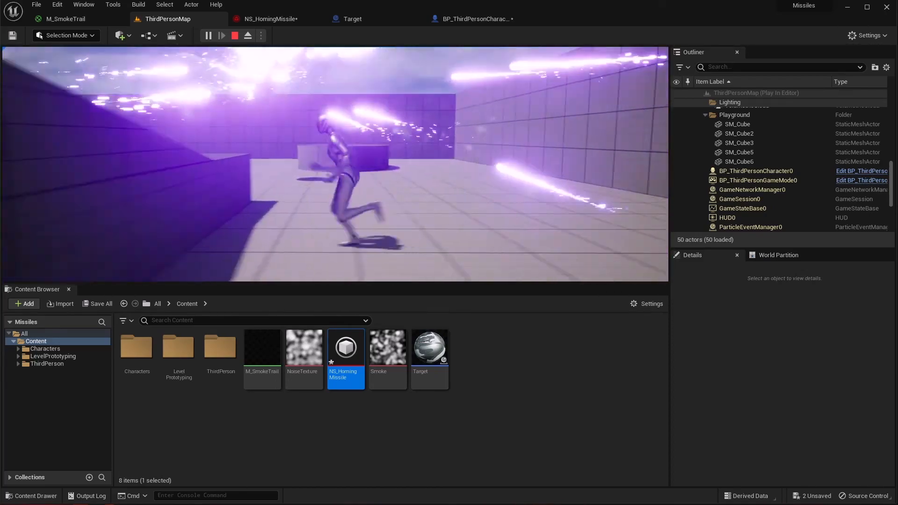
key(space)
key(a)
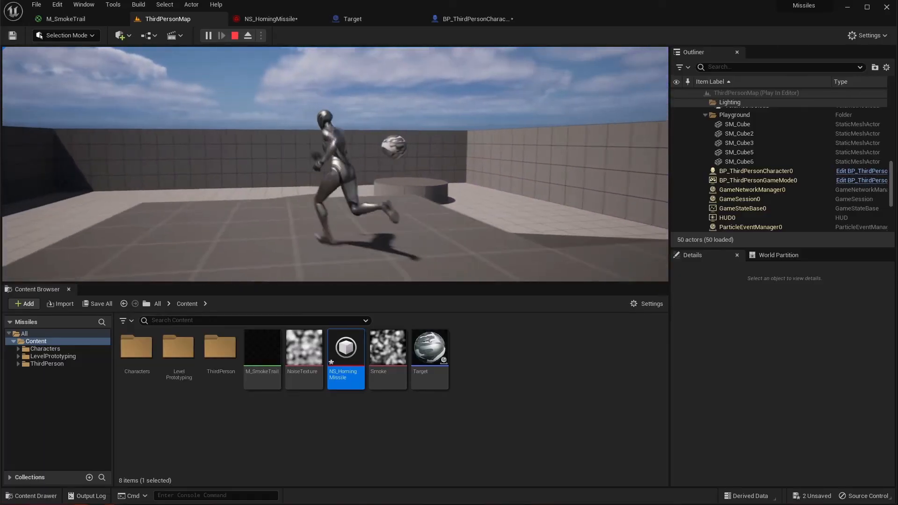
key(f)
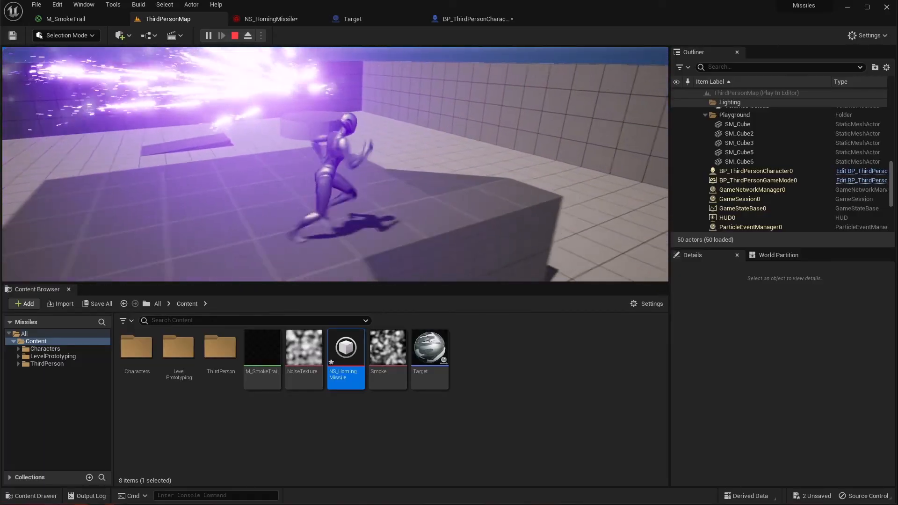
key(s)
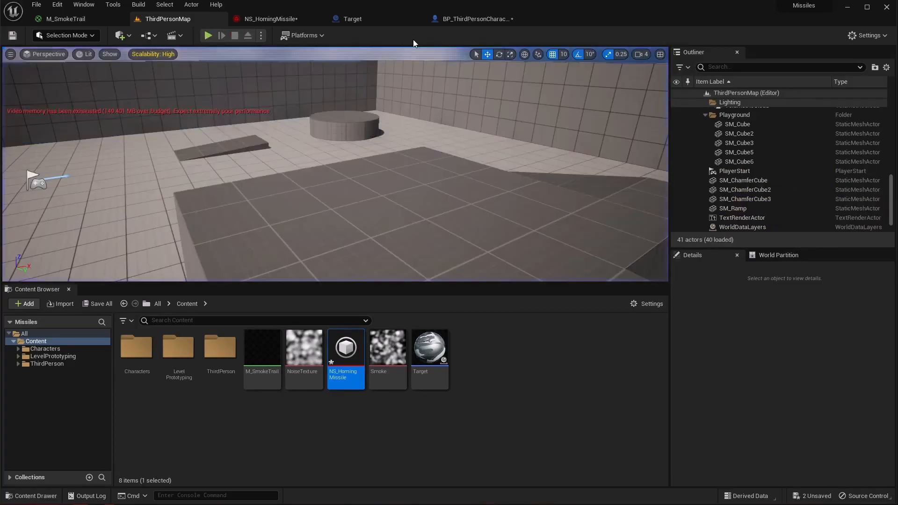
click(470, 19)
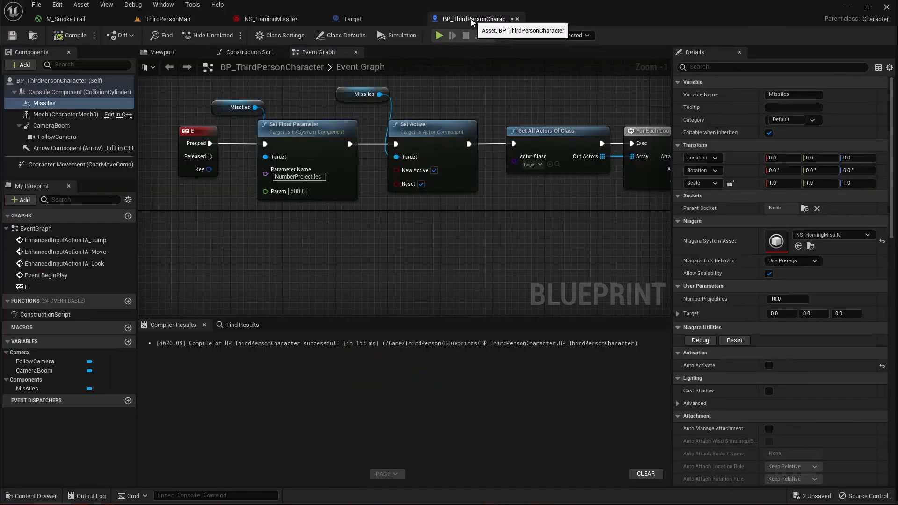
right_drag(536, 233, 345, 244)
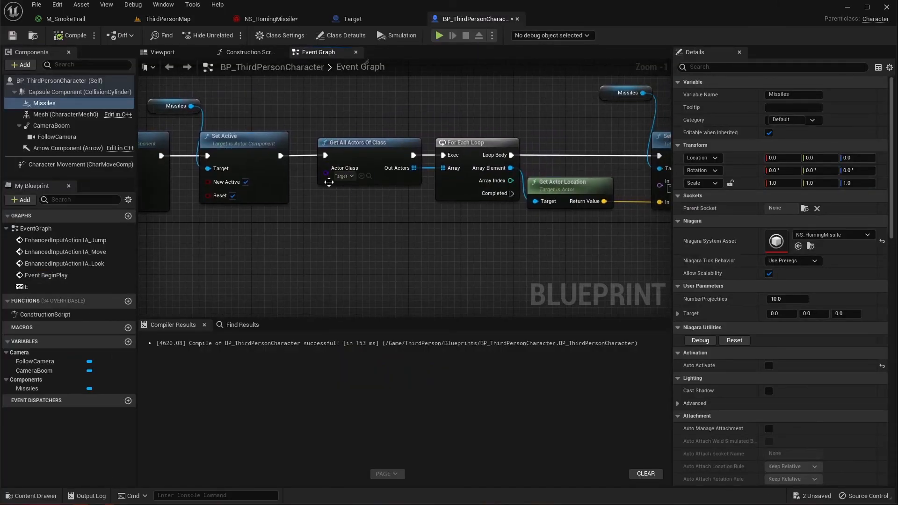
right_drag(345, 185, 244, 191)
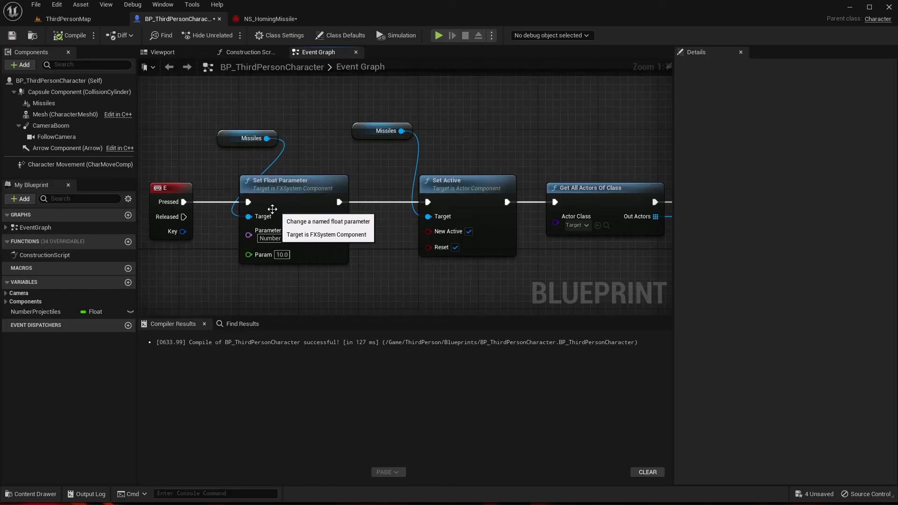
In NS_HomingMissile, link the Projectile emitter's Kill Particles in Volume origin to the user parameter Target, then compile and save the system.
click(266, 18)
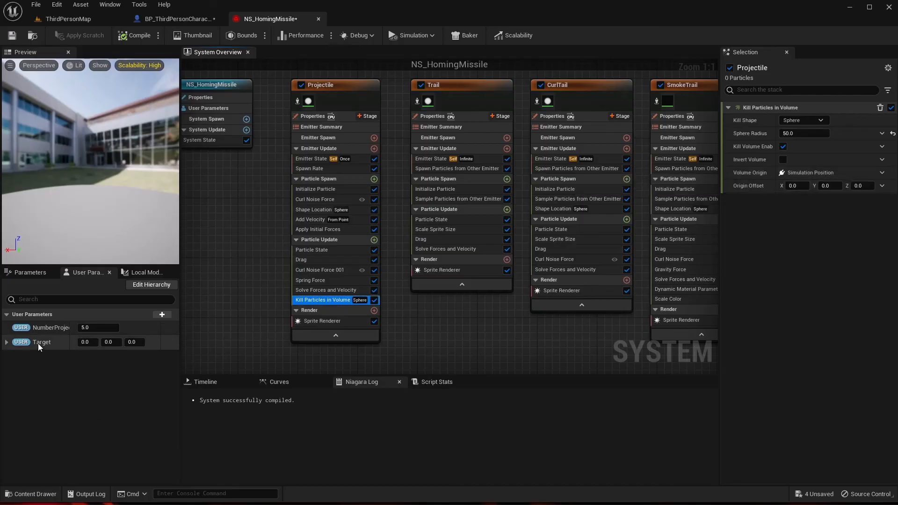
drag(38, 343, 795, 173)
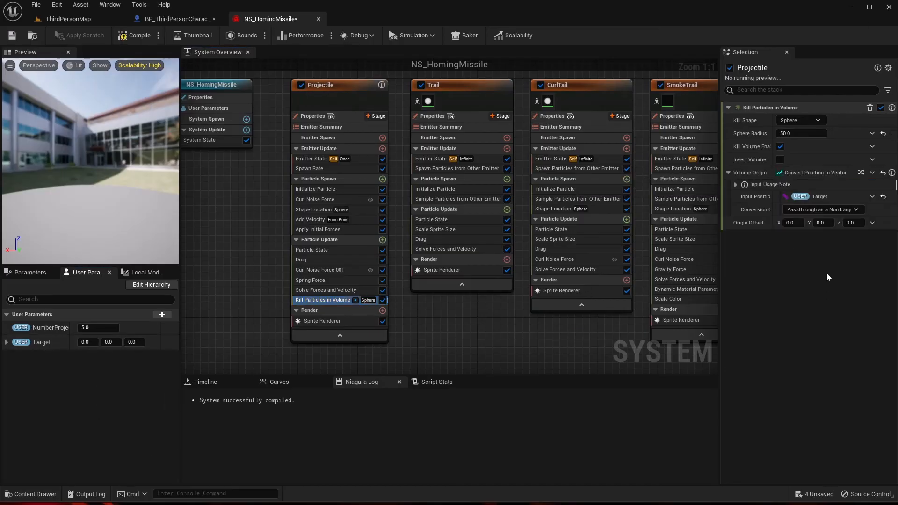
click(131, 41)
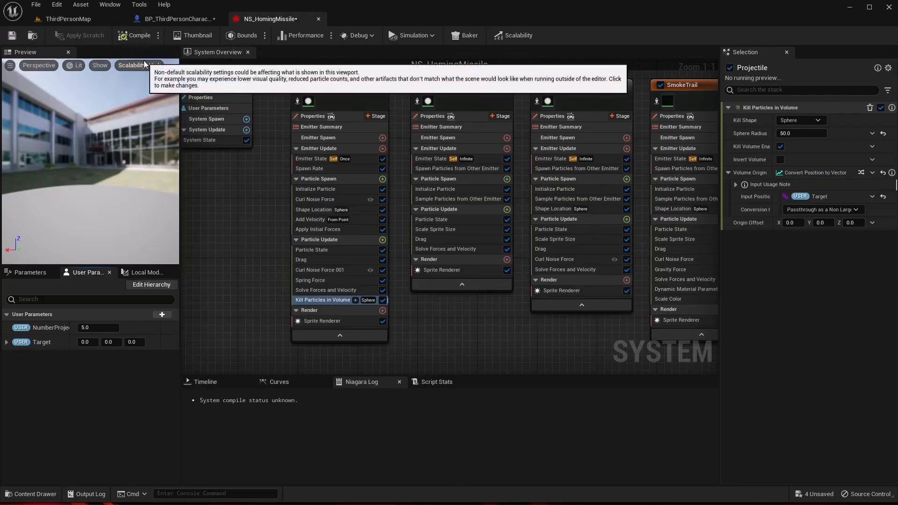
click(13, 38)
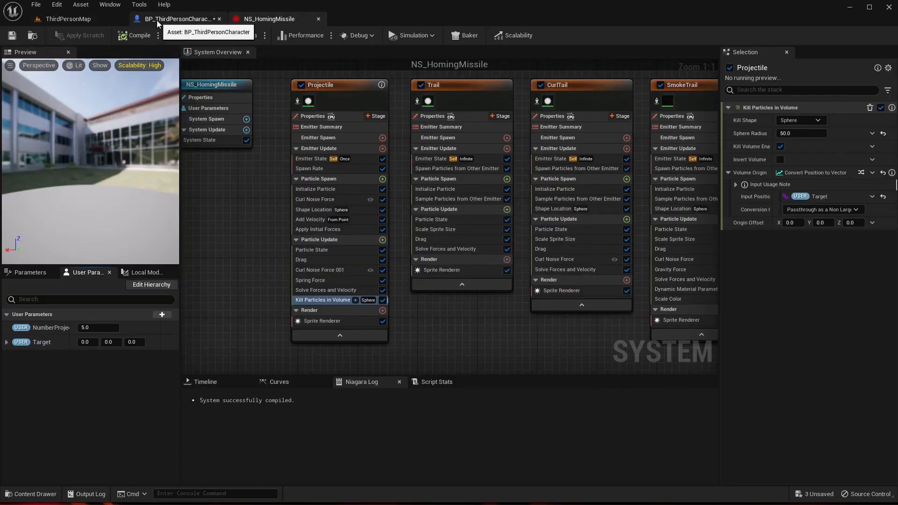
Play-test ThirdPersonMap, launching missiles to check whether projectiles are killed at the target, and end the session.
click(96, 19)
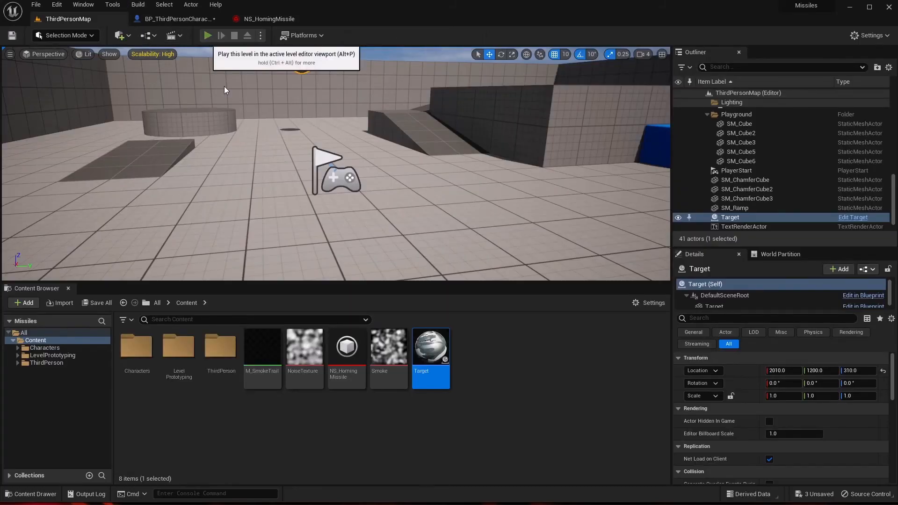
click(207, 36)
key(a)
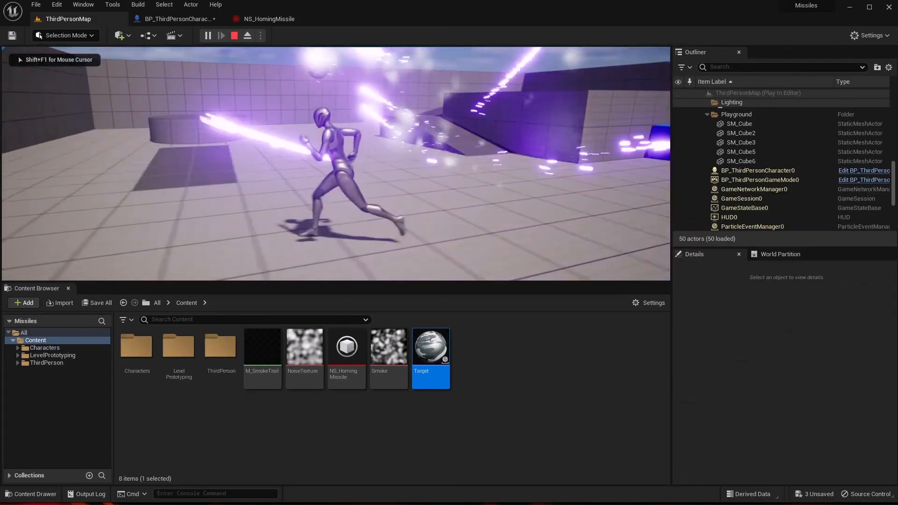
key(w)
key(w)
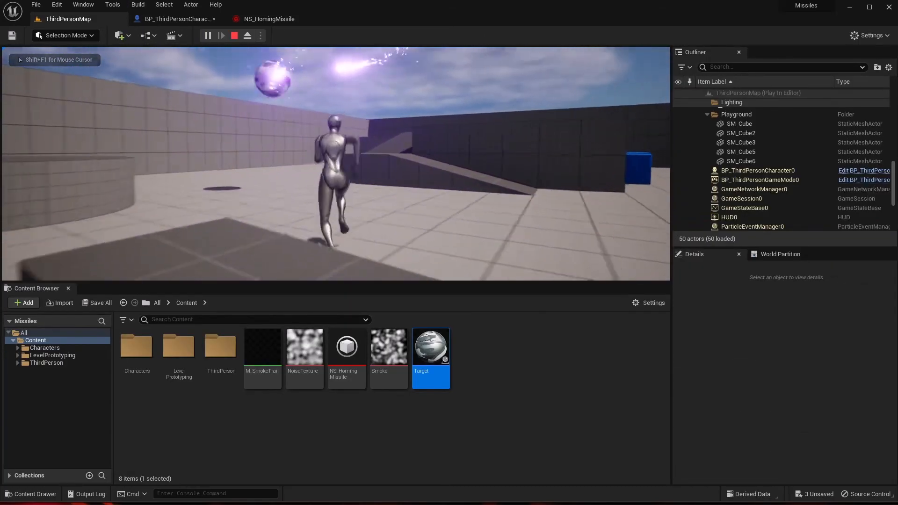
key(d)
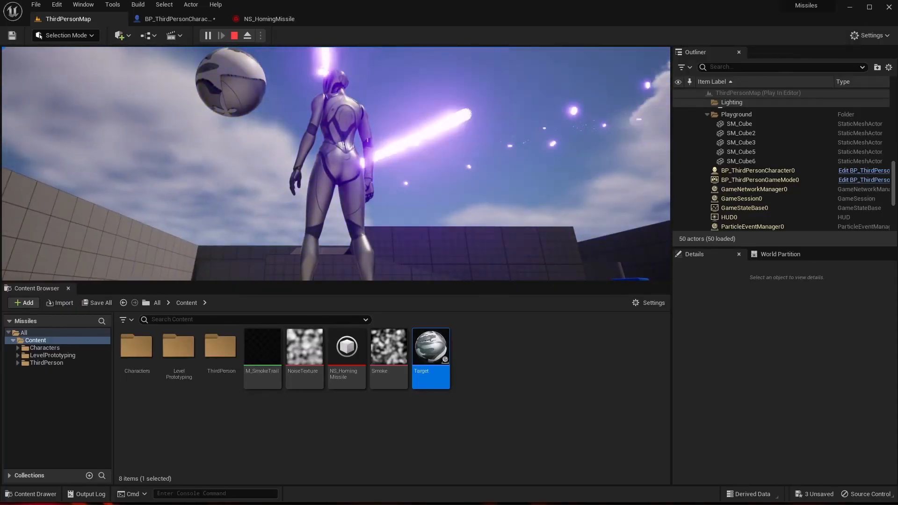
key(s)
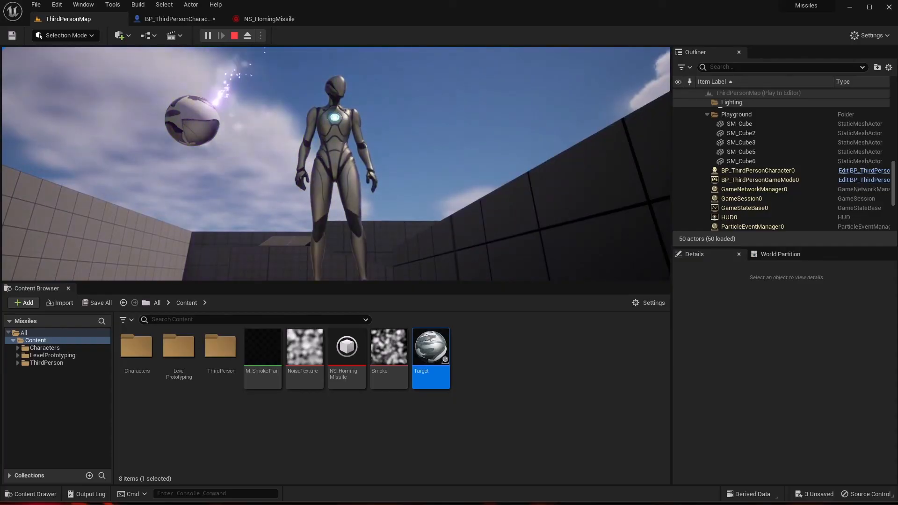
key(Escape)
Try a Sphere Radius of about 166 for Kill Particles in Volume on the Projectile emitter of NS_HomingMissile.
click(173, 19)
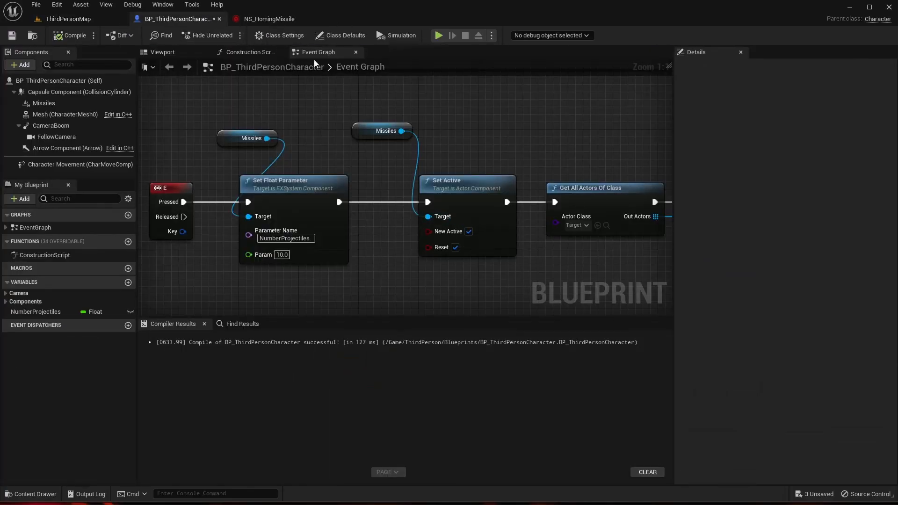
click(253, 19)
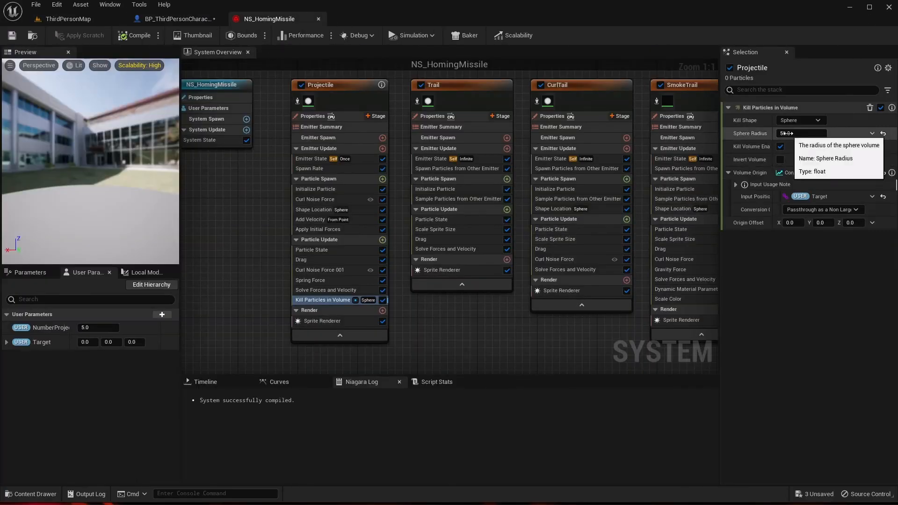
drag(786, 133, 817, 133)
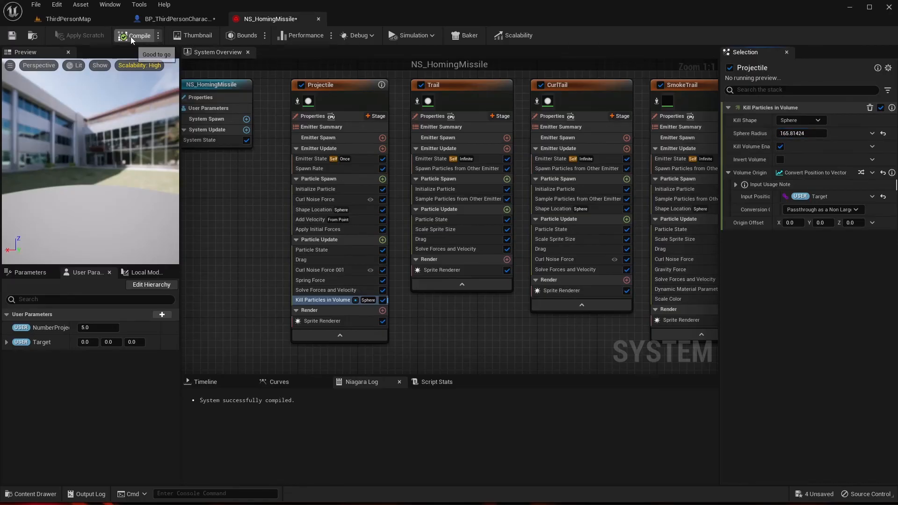
Play-test ThirdPersonMap to check the missile launch with the enlarged kill sphere, and end the session.
click(75, 21)
click(209, 36)
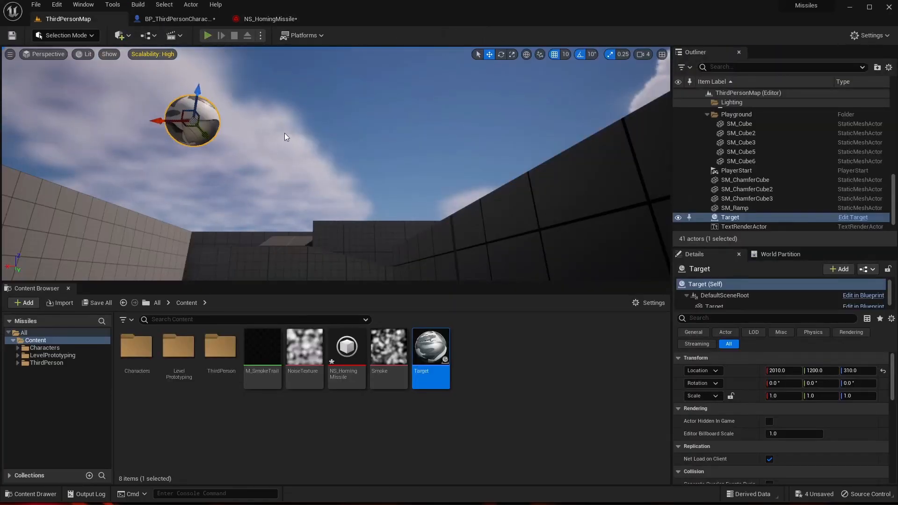
key(w)
key(a)
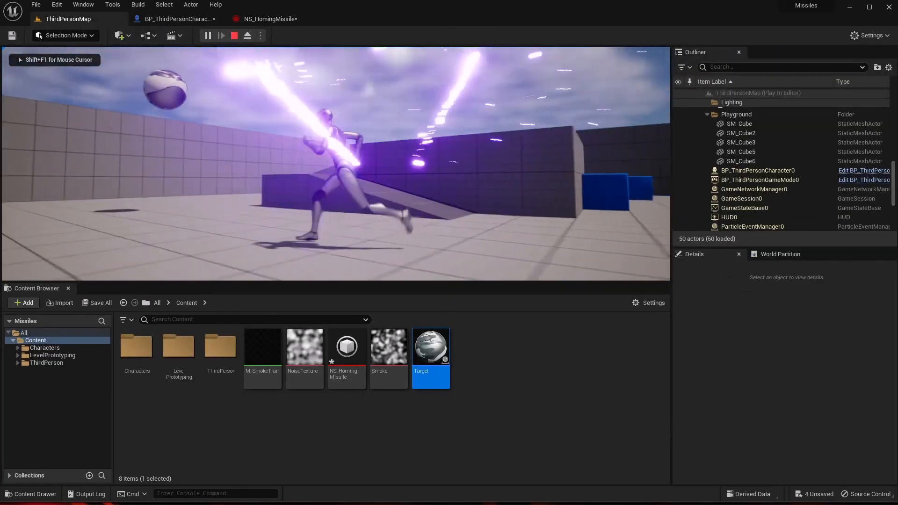
key(f)
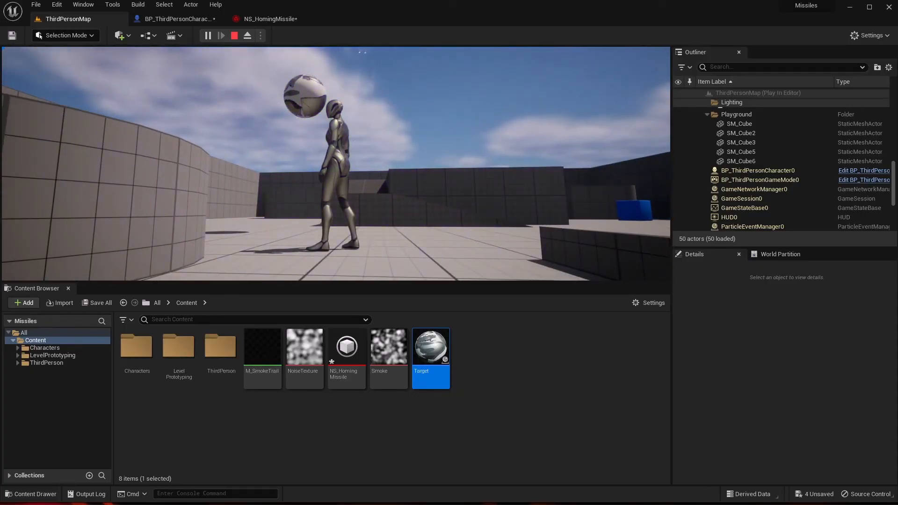
key(Escape)
Set the Sphere Radius of the Projectile emitter's Kill Particles in Volume module in NS_HomingMissile to 50.
click(202, 20)
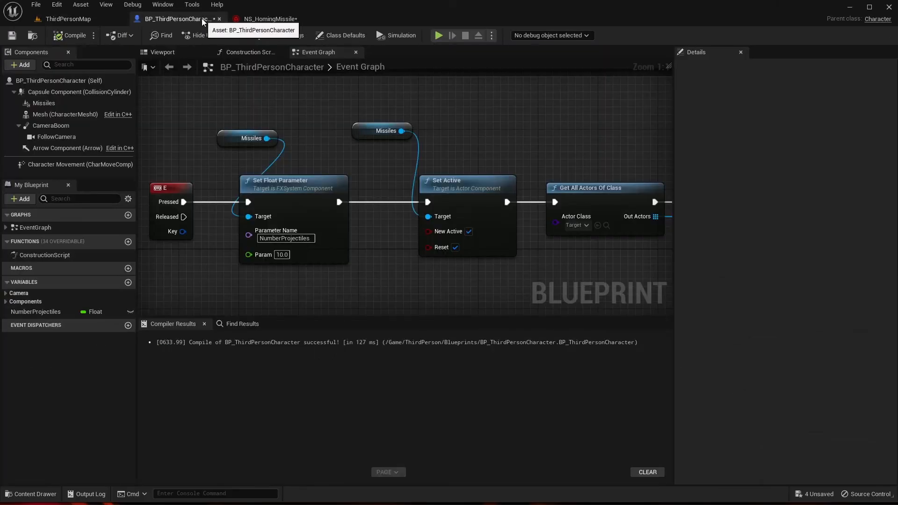
click(270, 18)
click(802, 134)
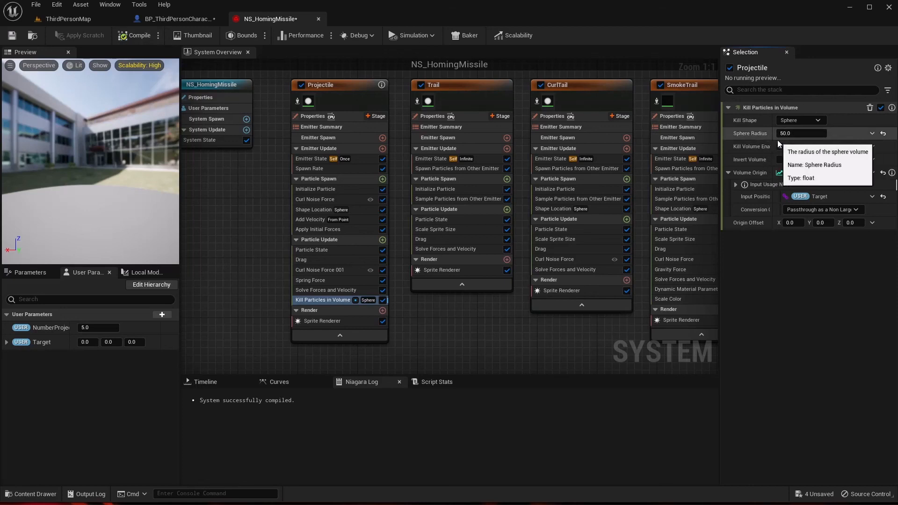
Search the available input sources of Sphere Radius for "user" and close the list without linking a parameter.
click(872, 134)
text(user)
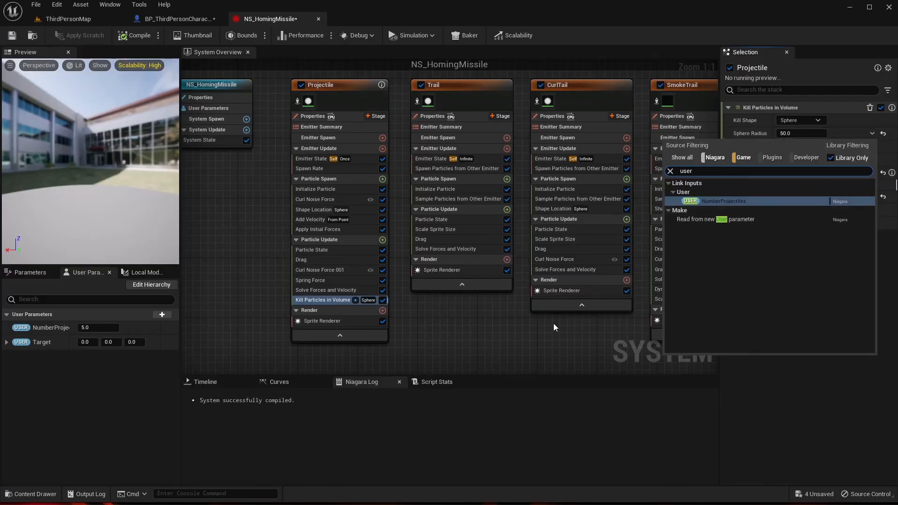
click(506, 318)
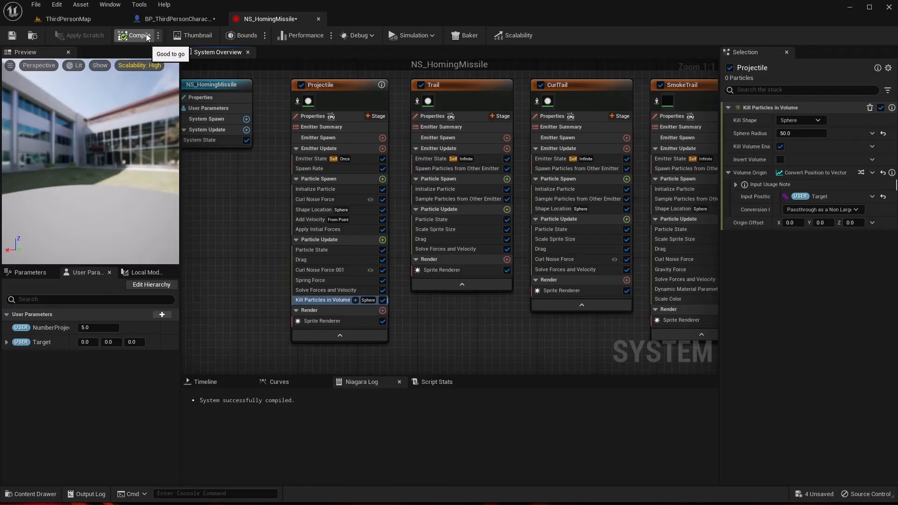
Set the Param value of the Set Float Parameter node in BP_ThirdPersonCharacter to 100 and compile the Blueprint.
click(186, 22)
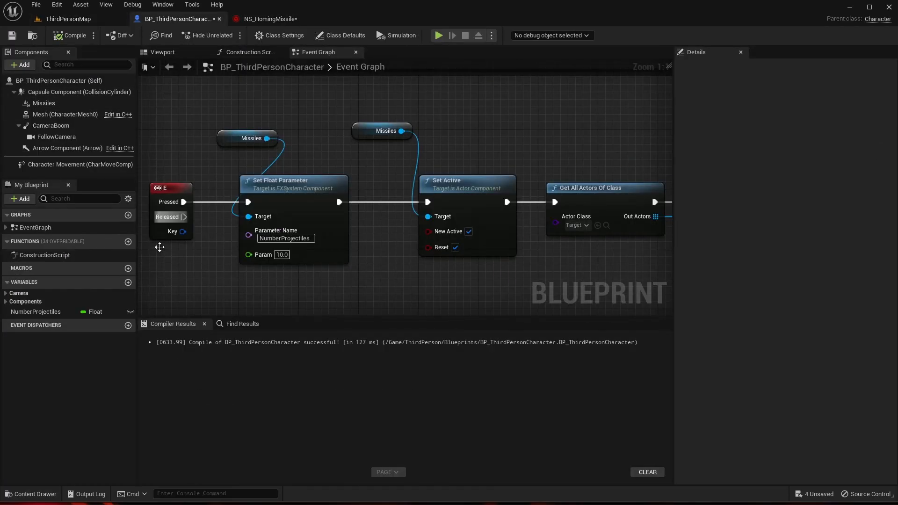
text(0)
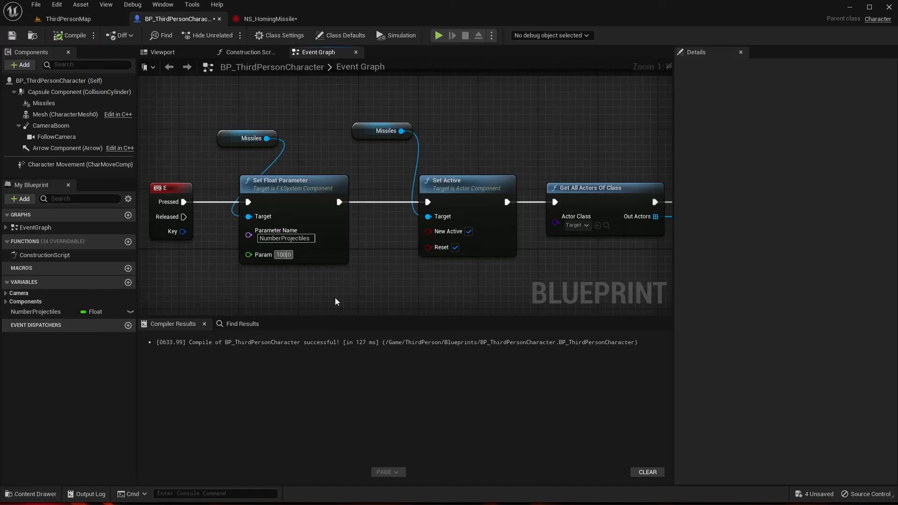
key(Return)
click(66, 38)
Play-test ThirdPersonMap, running around while repeatedly launching missiles with 100 projectiles at the target, and end the session.
click(68, 20)
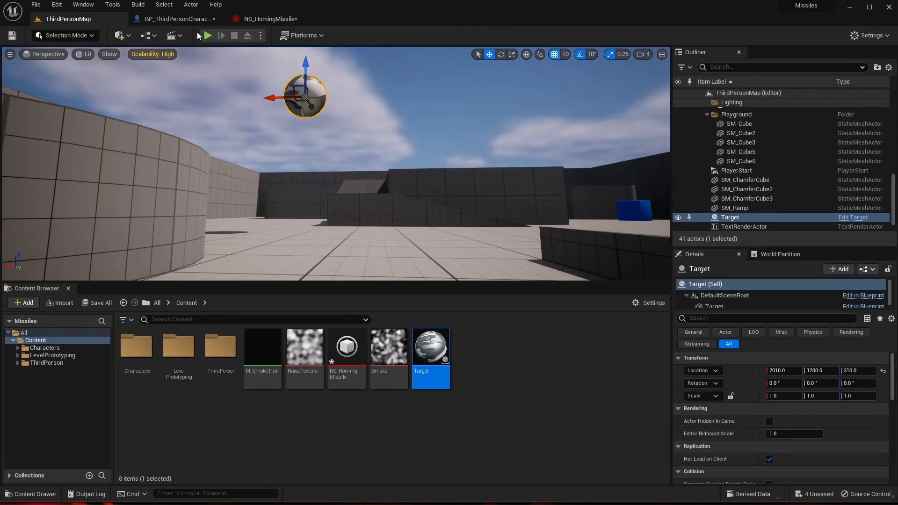
click(207, 35)
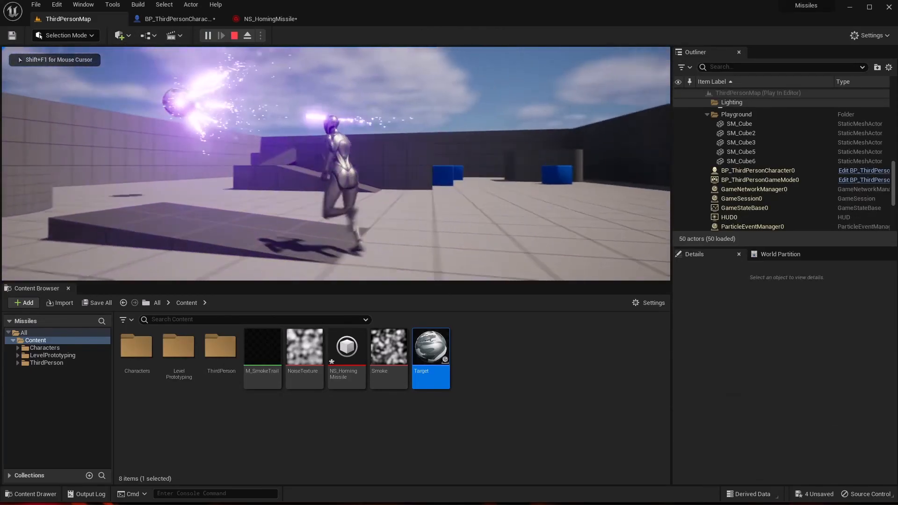
key(d)
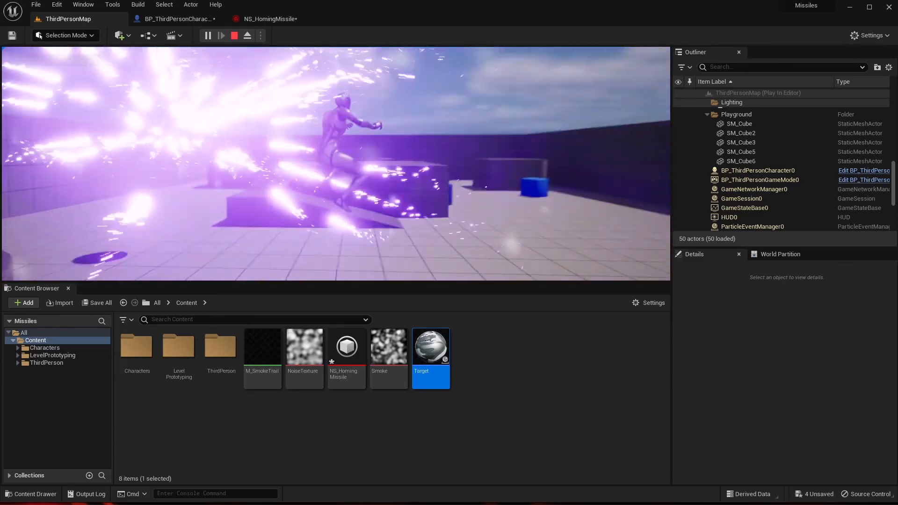
key(a)
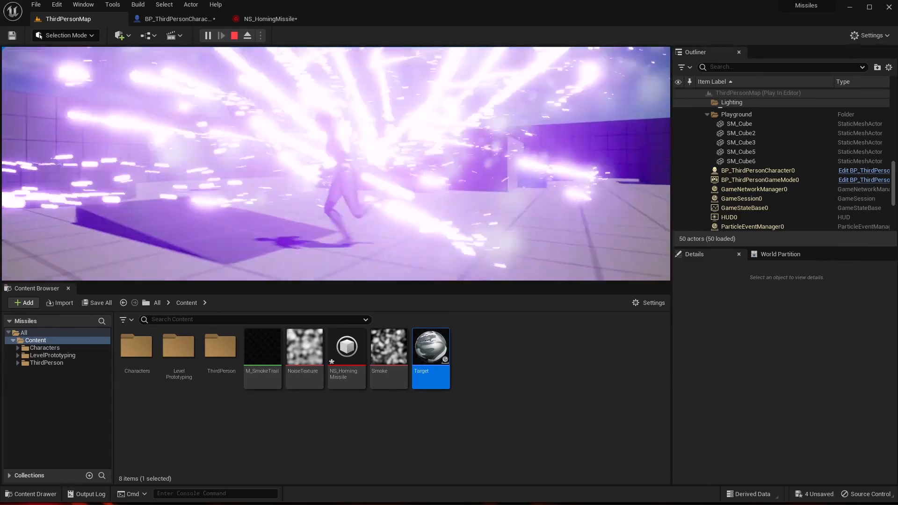
key(d)
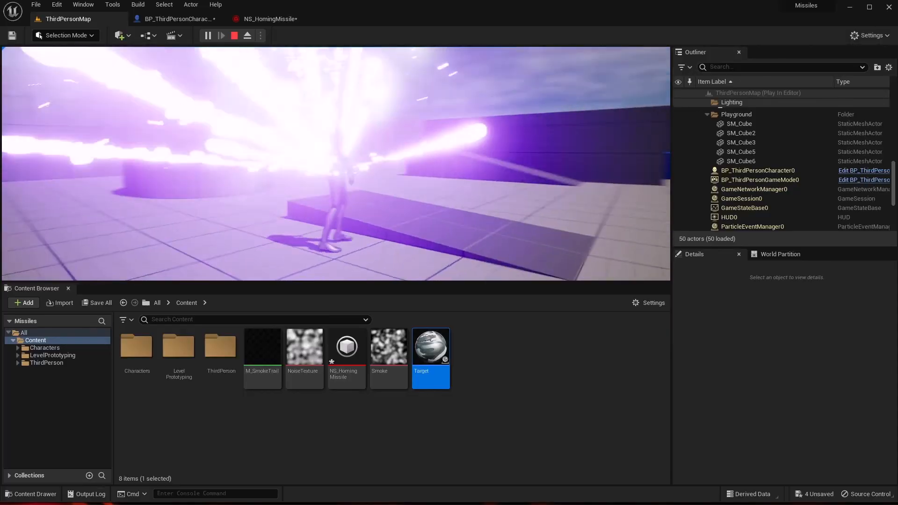
key(a)
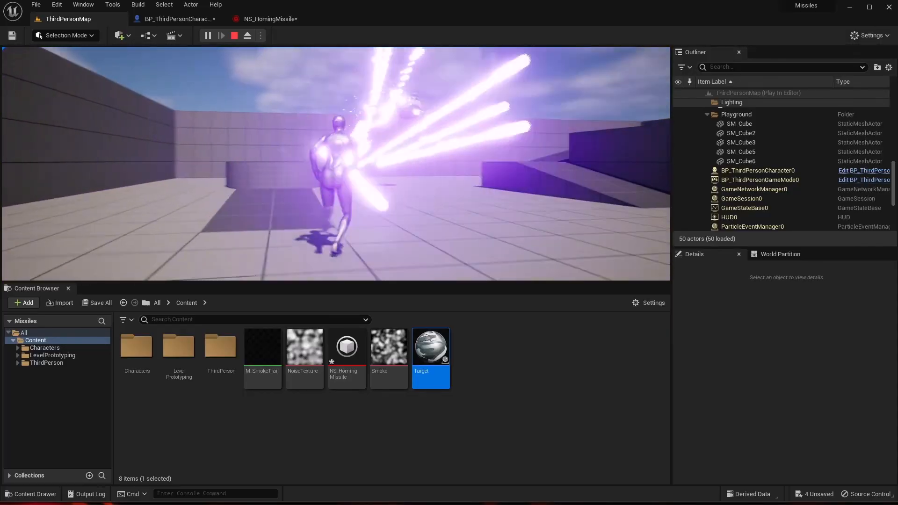
key(d)
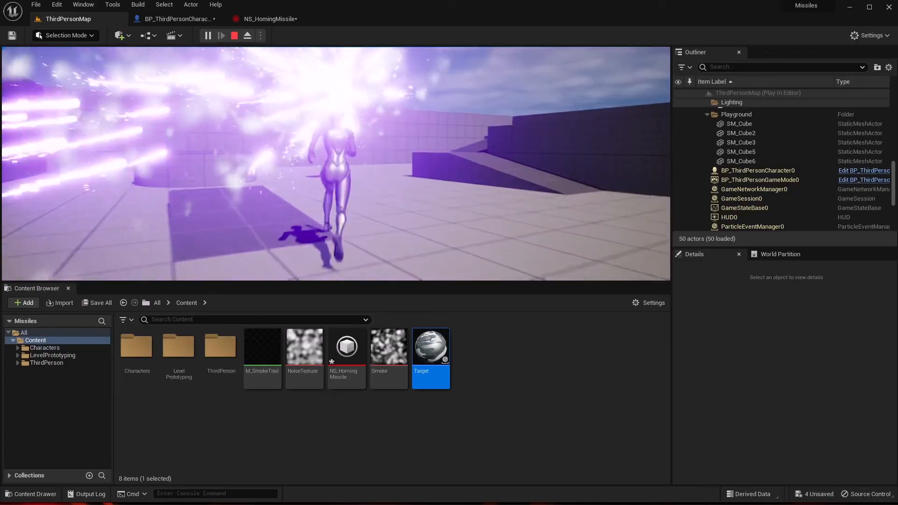
key(Escape)
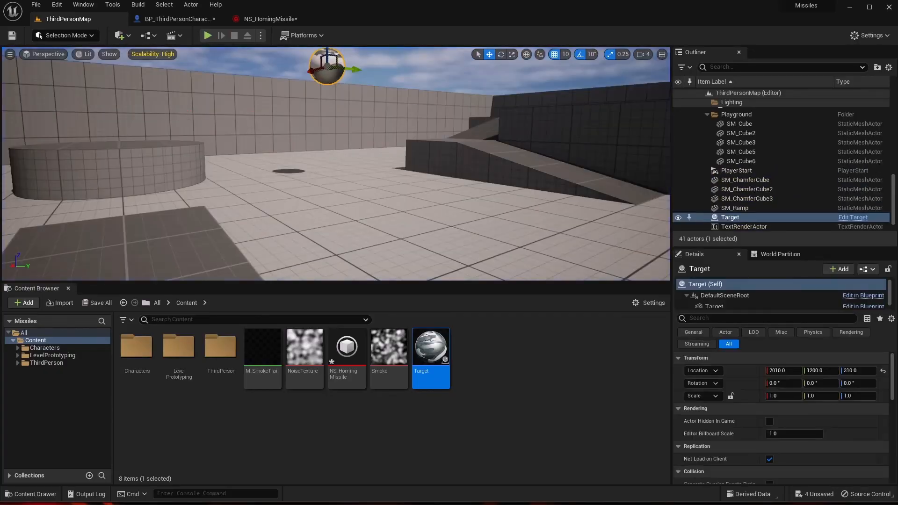